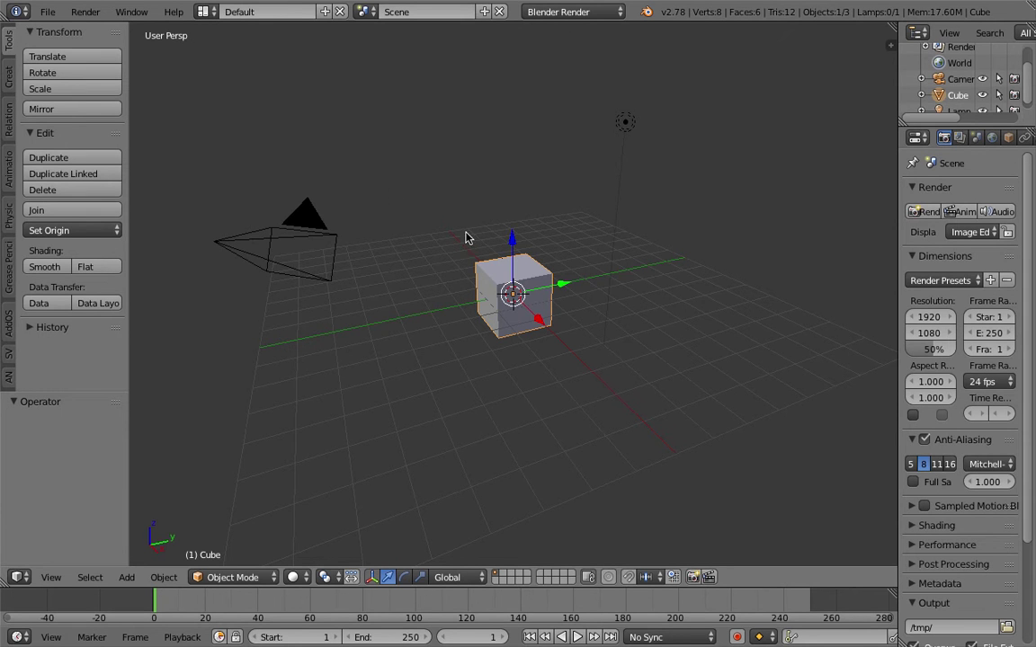
Step: Delete all default objects (cube, camera, lamp) and change the screen layout to Compositing
{"action": "middle_click_drag", "start_coordinate": [485, 232], "coordinate": [493, 220]}
{"action": "key", "text": "a"}
{"action": "key", "text": "a"}
{"action": "key", "text": "x"}
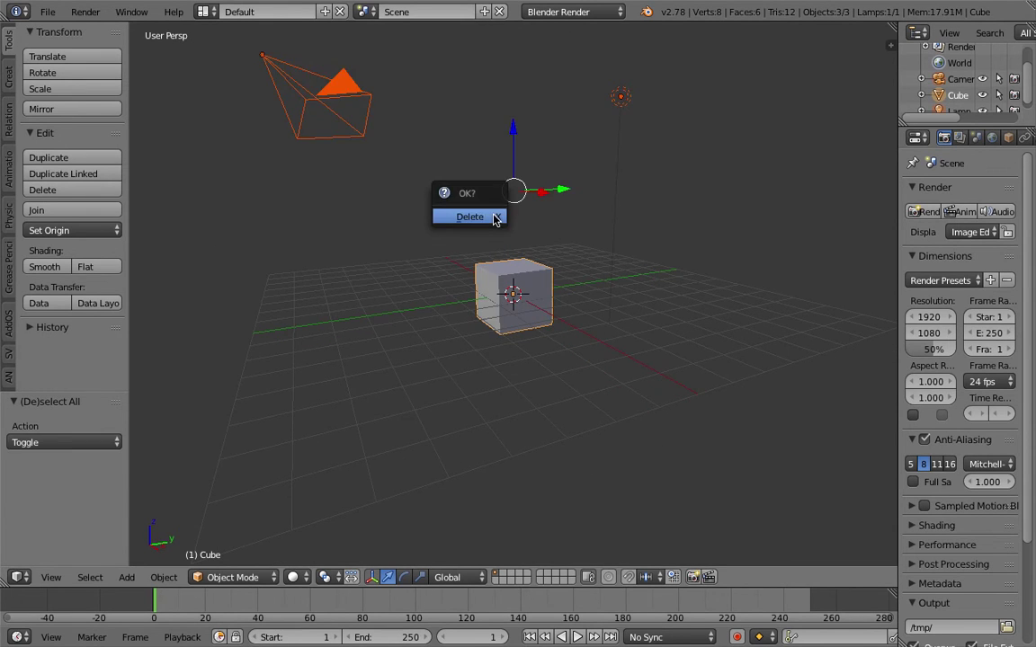
{"action": "left_click", "coordinate": [467, 216]}
{"action": "left_click", "coordinate": [204, 11]}
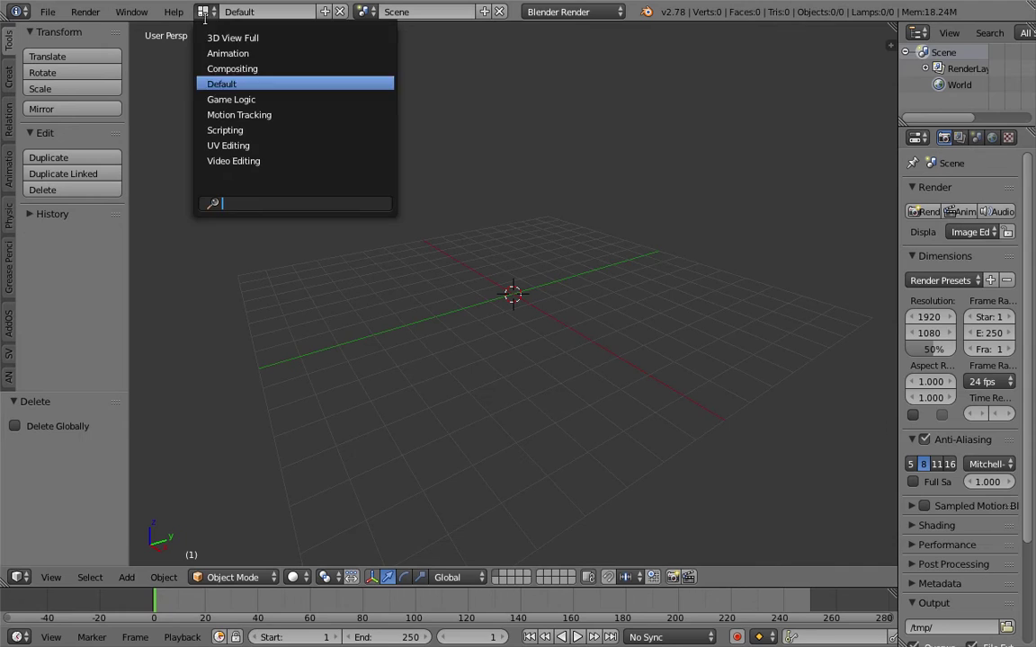
{"action": "left_click", "coordinate": [216, 68]}
Step: Create a new Sverchok node tree and add a Duplicate objects along edge node via 'du' search
{"action": "left_click", "coordinate": [205, 377]}
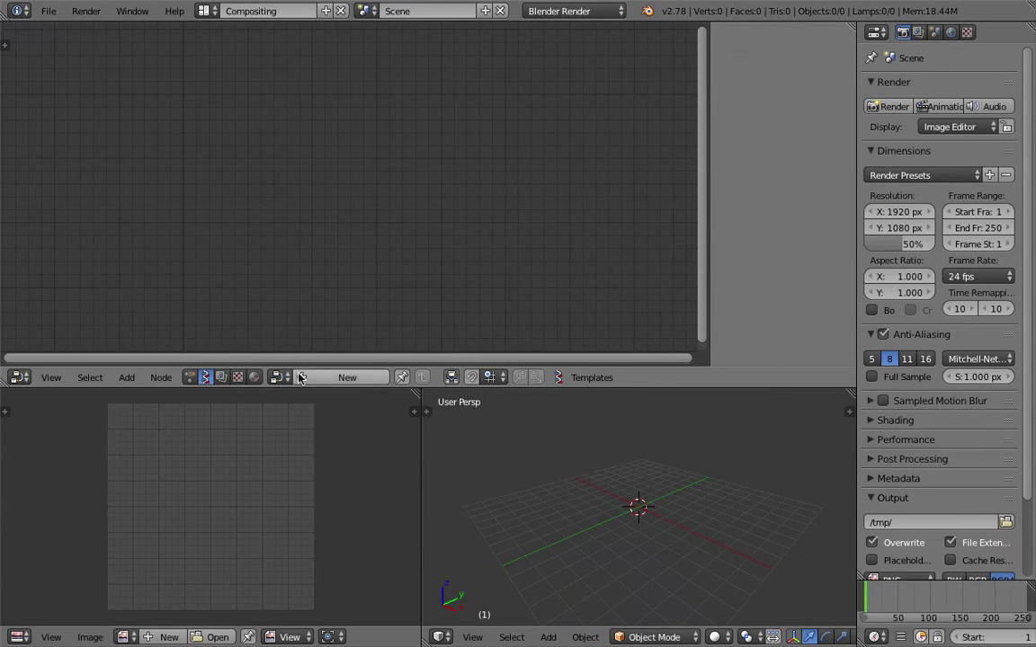
{"action": "left_click", "coordinate": [342, 376]}
{"action": "key", "text": "space"}
{"action": "type", "text": "du"}
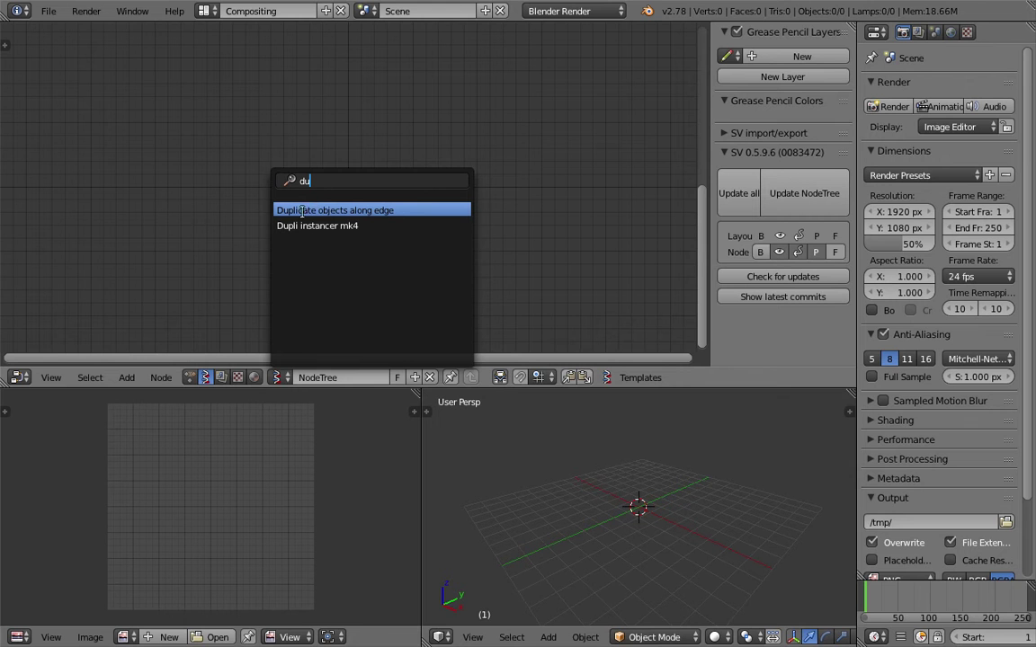
{"action": "left_click", "coordinate": [346, 214]}
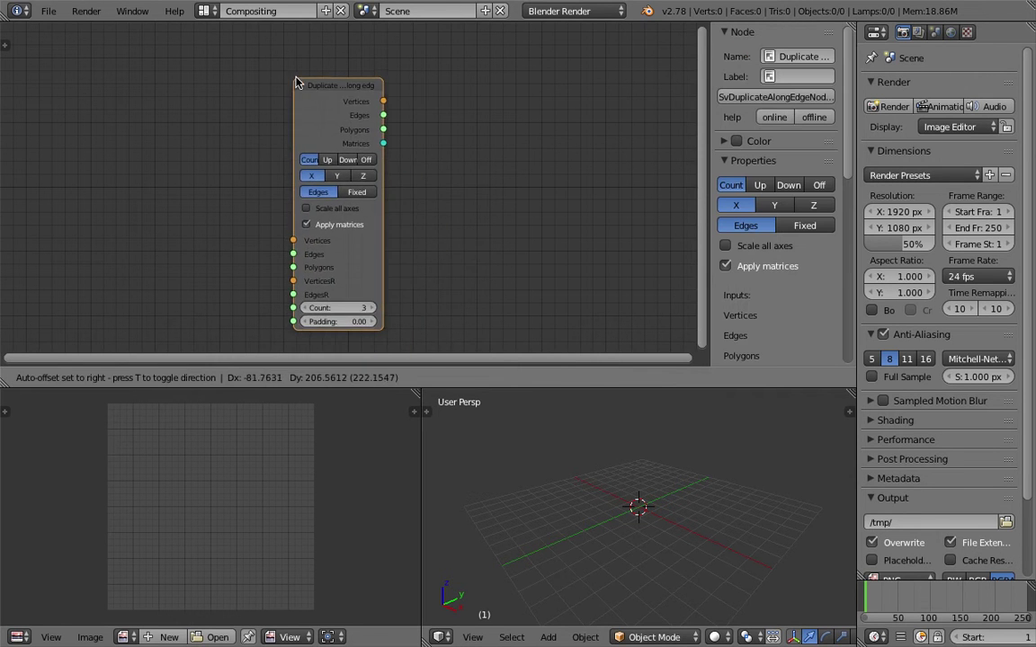
{"action": "left_click", "coordinate": [304, 81]}
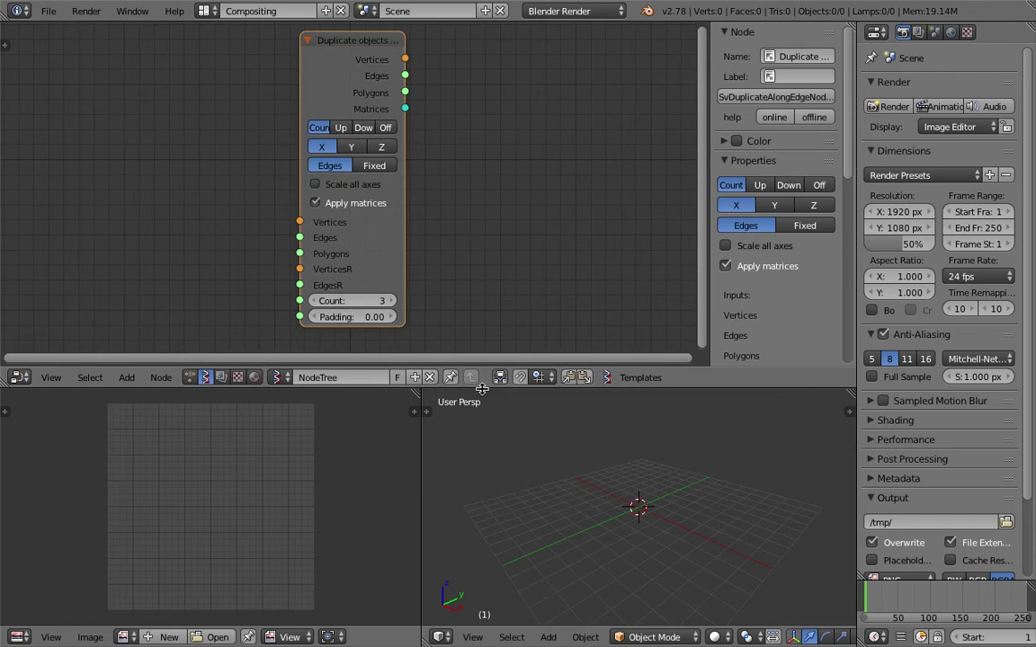
Step: Enlarge the node editor, hide the sidebar, recentre the view and widen the Duplicate node
{"action": "left_click_drag", "start_coordinate": [481, 385], "coordinate": [482, 438]}
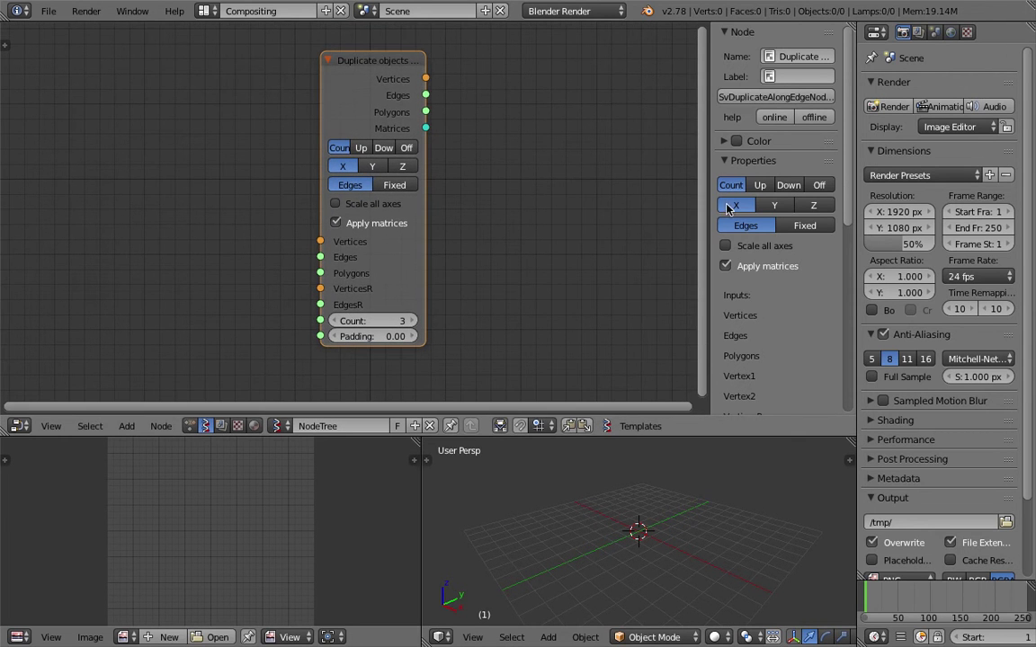
{"action": "key", "text": "n"}
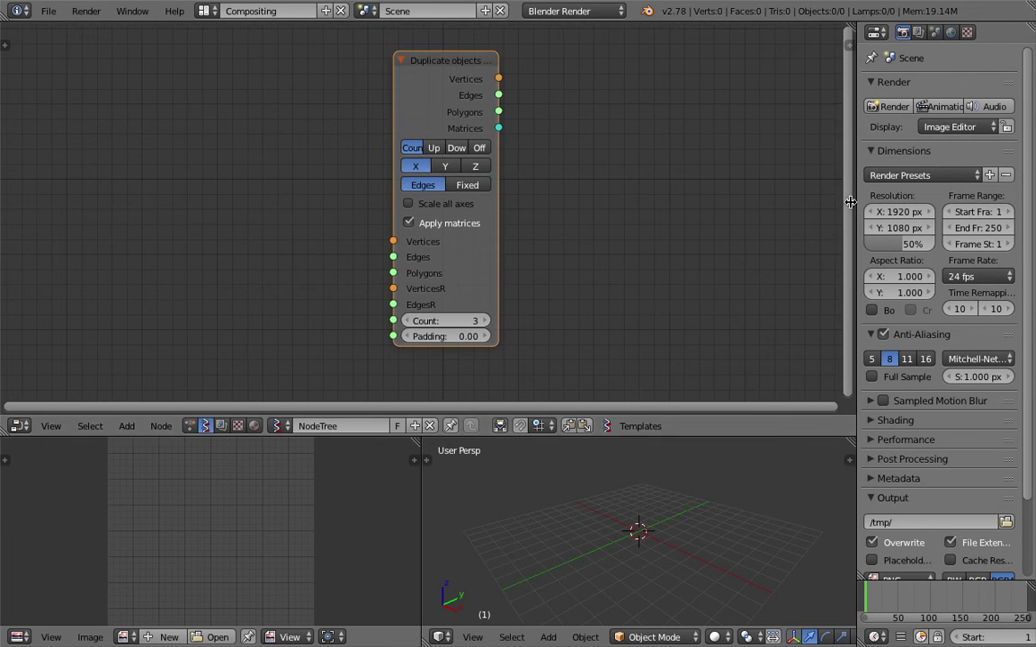
{"action": "key", "text": "Home"}
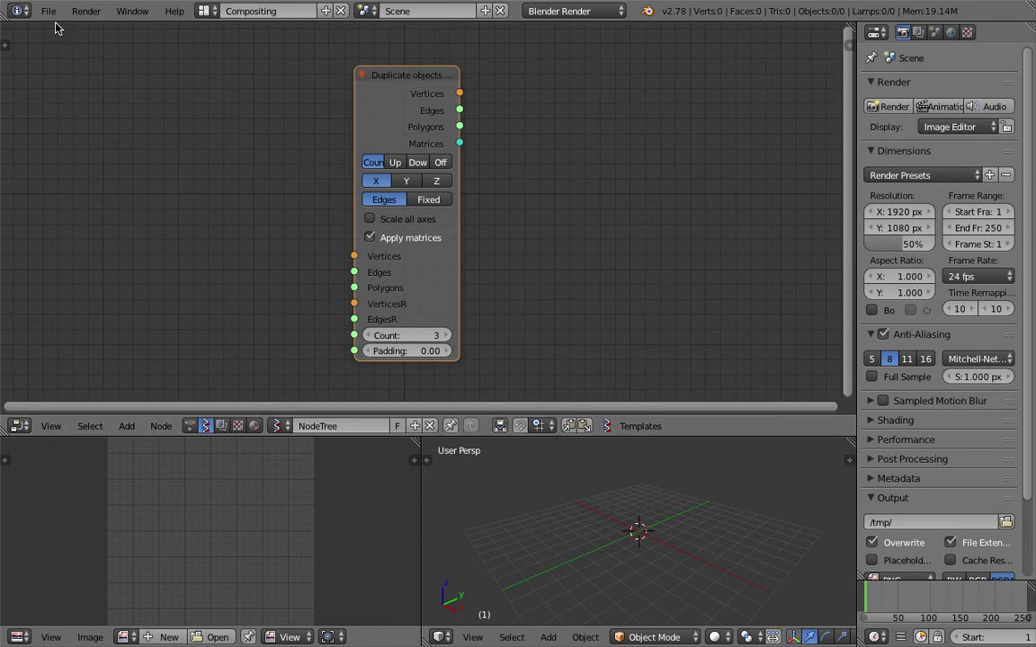
{"action": "left_click_drag", "start_coordinate": [347, 97], "coordinate": [279, 90]}
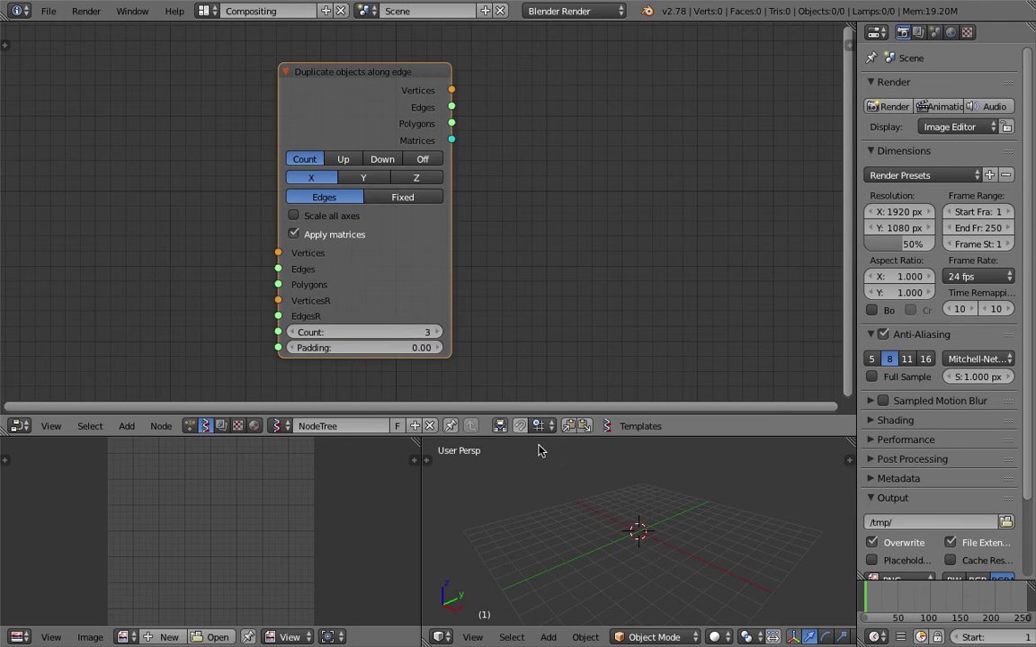
{"action": "mouse_move", "coordinate": [544, 454]}
{"action": "middle_mouse_down"}
{"action": "mouse_move", "coordinate": [579, 485]}
{"action": "mouse_move", "coordinate": [554, 485]}
{"action": "middle_mouse_up"}
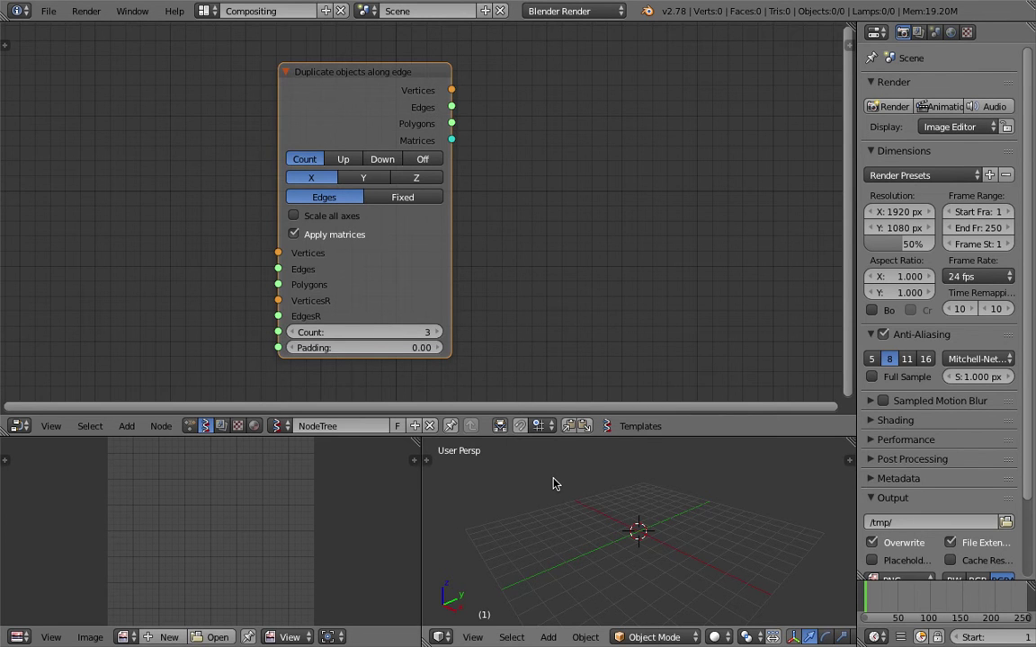
Step: Join the image editor into the 3D viewport so it fills the lower half
{"action": "scroll", "coordinate": [341, 270], "scroll_direction": "down", "scroll_amount": 2}
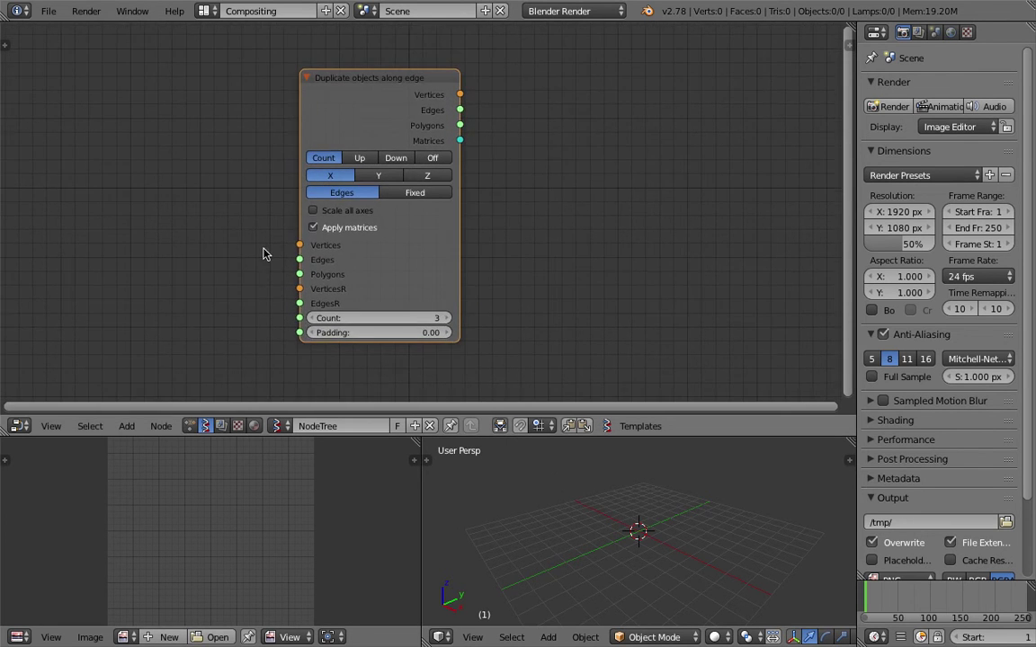
{"action": "scroll", "coordinate": [263, 249], "scroll_direction": "up", "scroll_amount": 2, "text": "ctrl"}
{"action": "mouse_move", "coordinate": [416, 443]}
{"action": "left_mouse_down"}
{"action": "mouse_move", "coordinate": [444, 446]}
{"action": "mouse_move", "coordinate": [315, 468]}
{"action": "left_mouse_up"}
Step: Save the file to the Desktop as sv_duplicate_along_edge_001.blend
{"action": "left_click", "coordinate": [49, 10]}
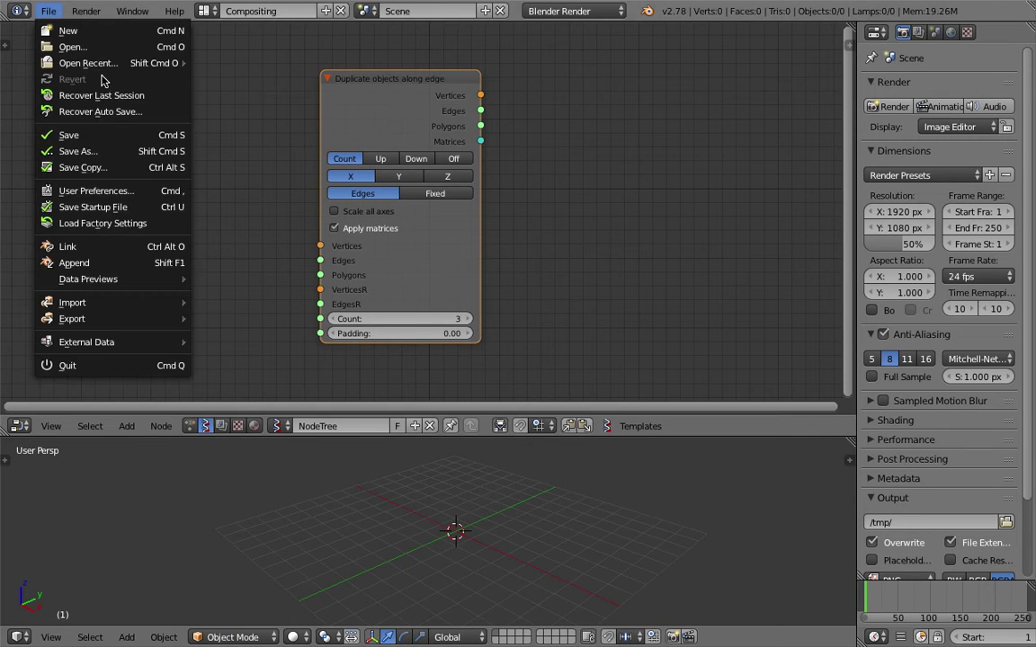
{"action": "left_click", "coordinate": [106, 135]}
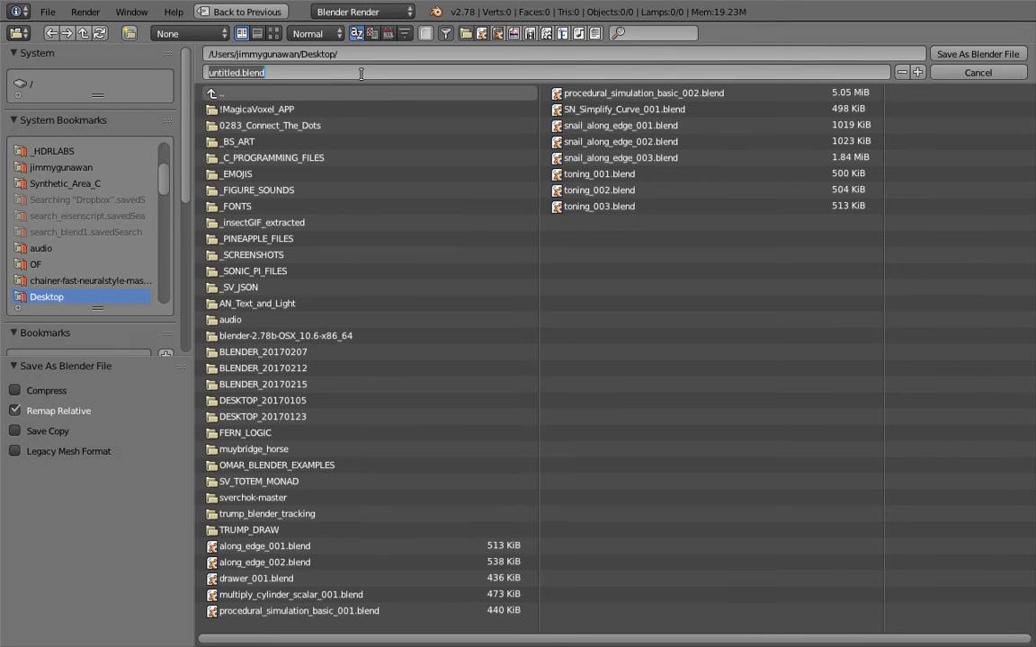
{"action": "type", "text": "sv_duplicate_along_edg"}
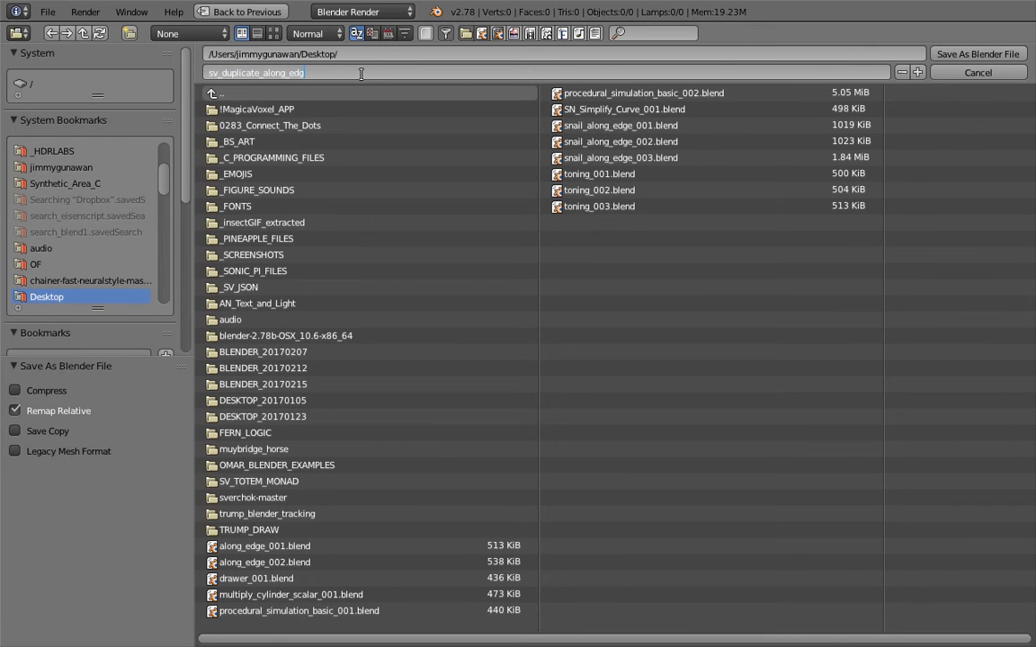
{"action": "type", "text": "e_001"}
{"action": "key", "text": "Return"}
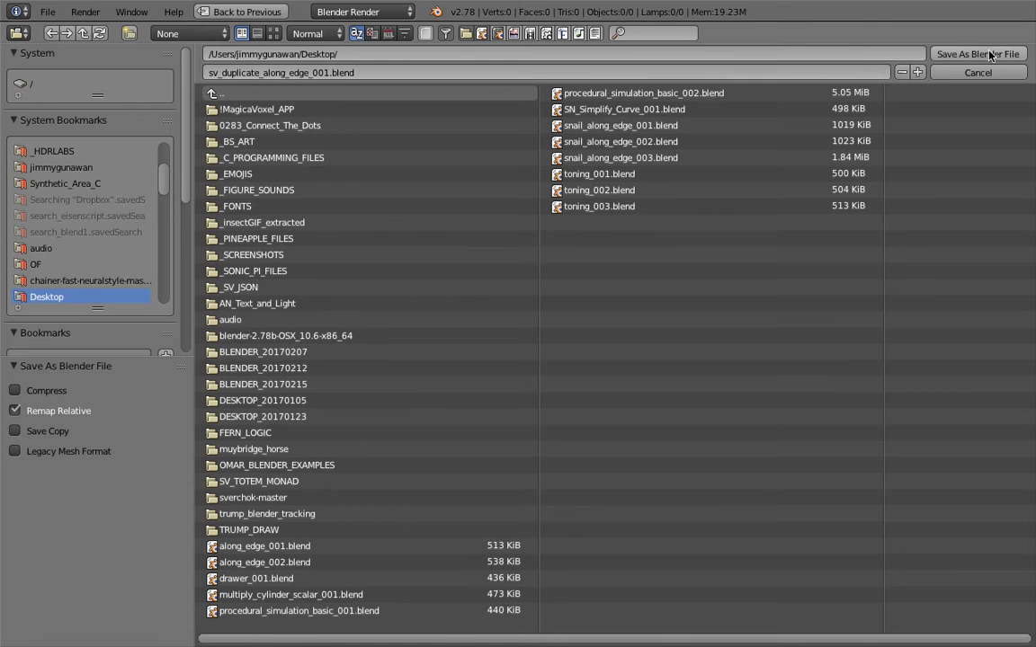
{"action": "left_click", "coordinate": [953, 54]}
{"action": "middle_click_drag", "start_coordinate": [586, 495], "coordinate": [556, 516]}
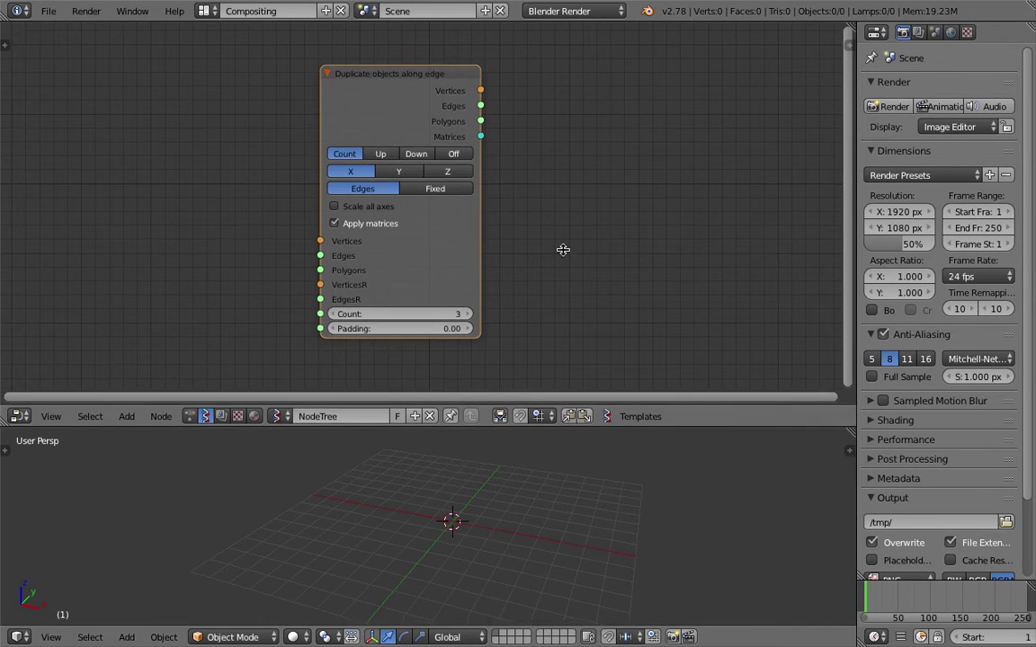
Step: Switch to top view and draw a long S-shaped grease-pencil stroke on the grid
{"action": "left_click_drag", "start_coordinate": [569, 417], "coordinate": [565, 232]}
{"action": "left_click", "coordinate": [51, 637]}
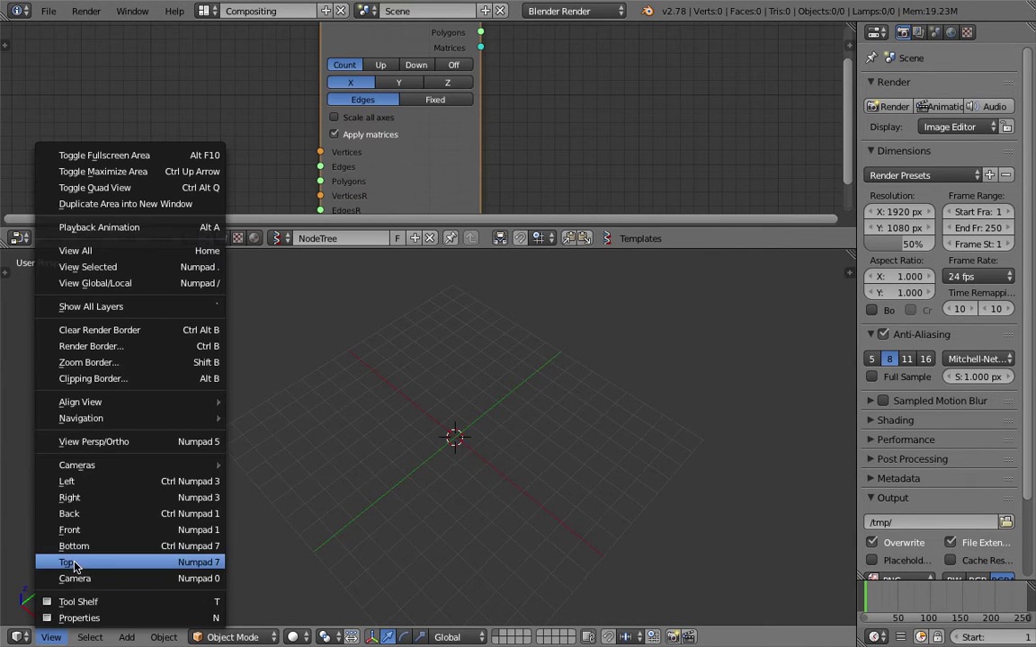
{"action": "left_click", "coordinate": [80, 563]}
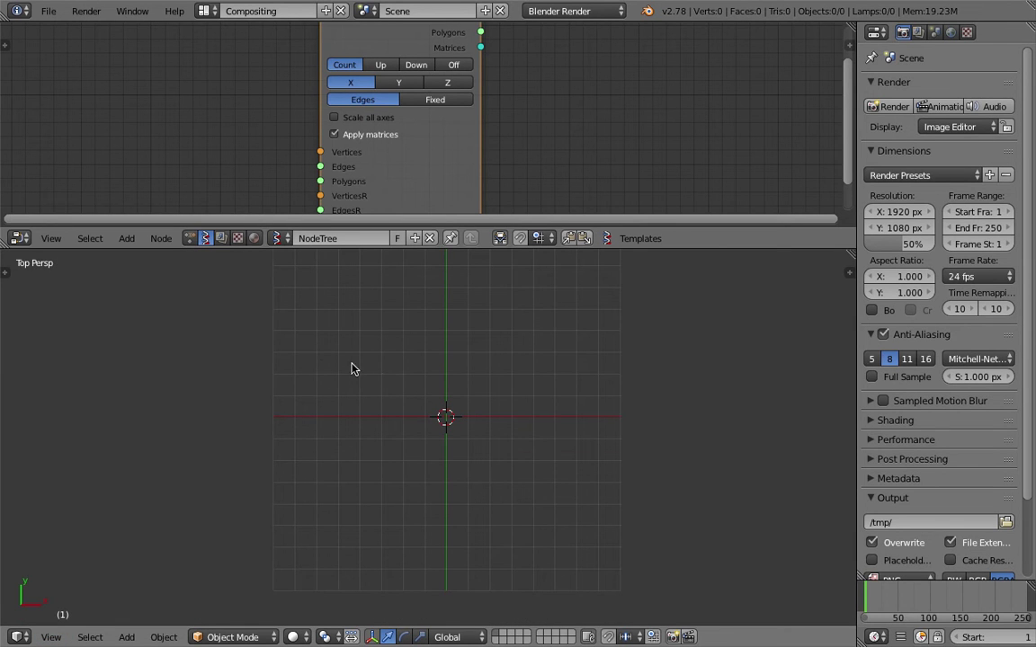
{"action": "mouse_move", "coordinate": [270, 348]}
{"action": "left_mouse_down"}
{"action": "mouse_move", "coordinate": [203, 398]}
{"action": "mouse_move", "coordinate": [301, 486]}
{"action": "mouse_move", "coordinate": [372, 307]}
{"action": "mouse_move", "coordinate": [368, 416]}
{"action": "mouse_move", "coordinate": [520, 393]}
{"action": "mouse_move", "coordinate": [586, 306]}
{"action": "left_mouse_up"}
{"action": "middle_click_drag", "start_coordinate": [586, 305], "coordinate": [552, 385]}
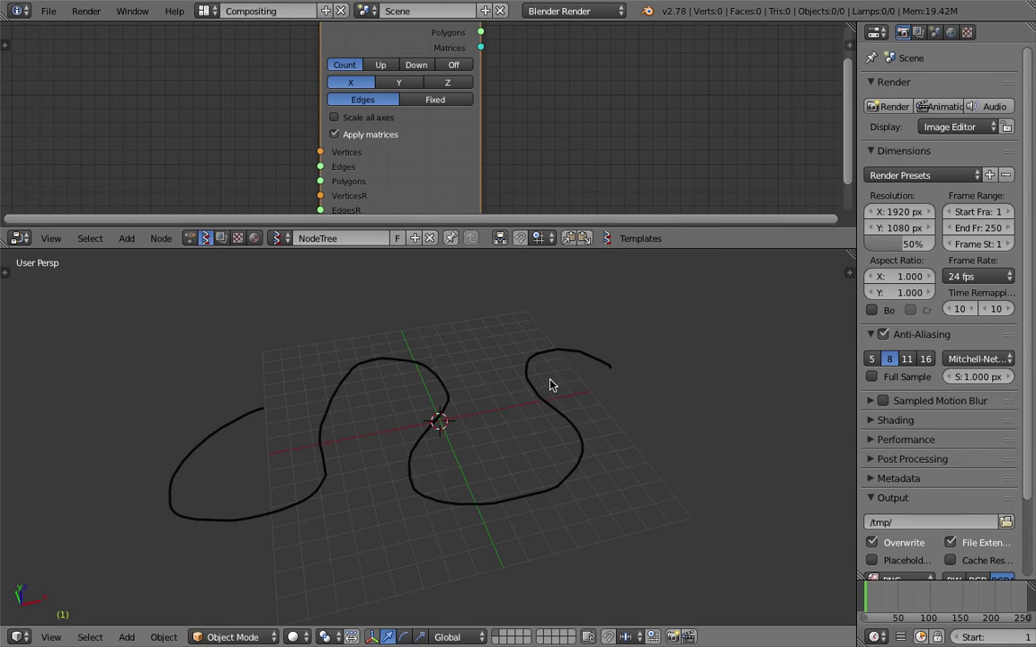
Step: Convert the grease-pencil stroke into a Bezier curve object with Convert Grease Pencil
{"action": "key", "text": "space"}
{"action": "type", "text": "son"}
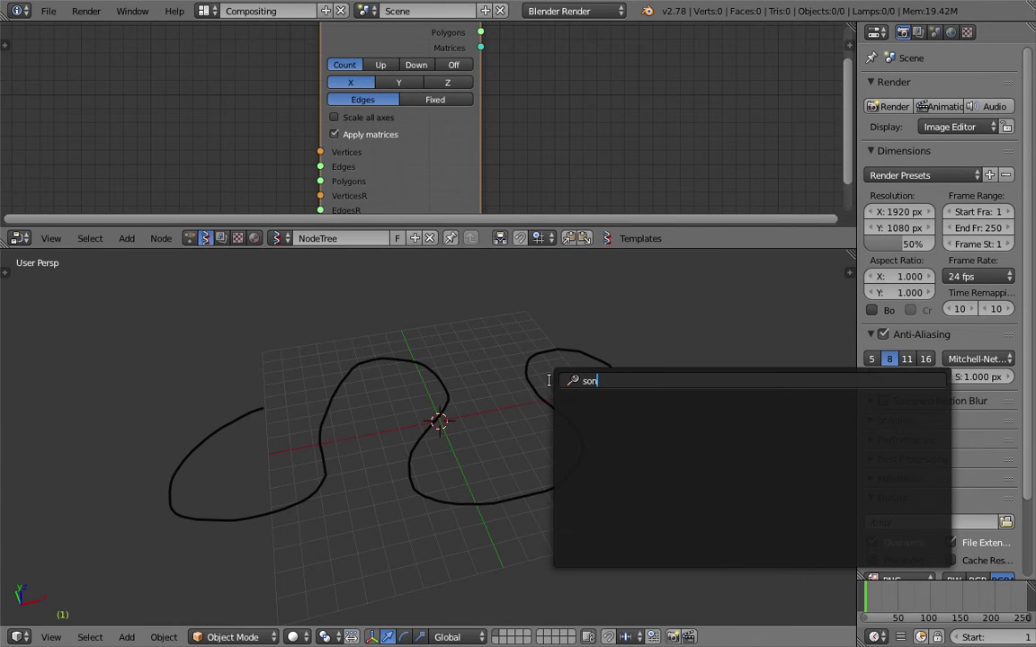
{"action": "key", "text": "BackSpace"}
{"action": "key", "text": "BackSpace"}
{"action": "key", "text": "BackSpace"}
{"action": "type", "text": "conver"}
{"action": "key", "text": "Down"}
{"action": "key", "text": "Up"}
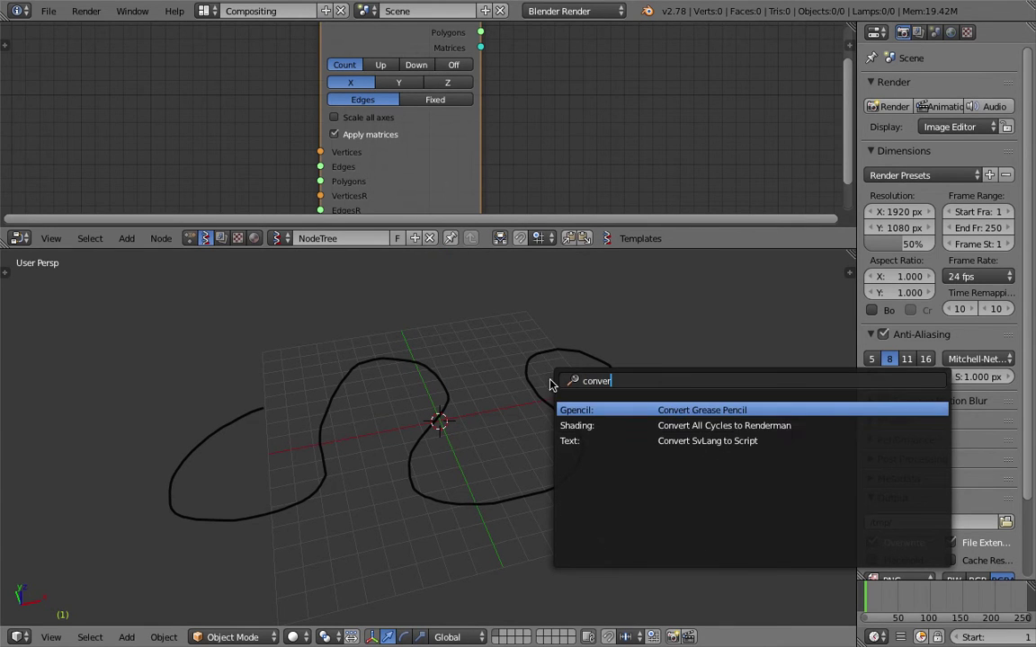
{"action": "key", "text": "Return"}
{"action": "left_click", "coordinate": [552, 385]}
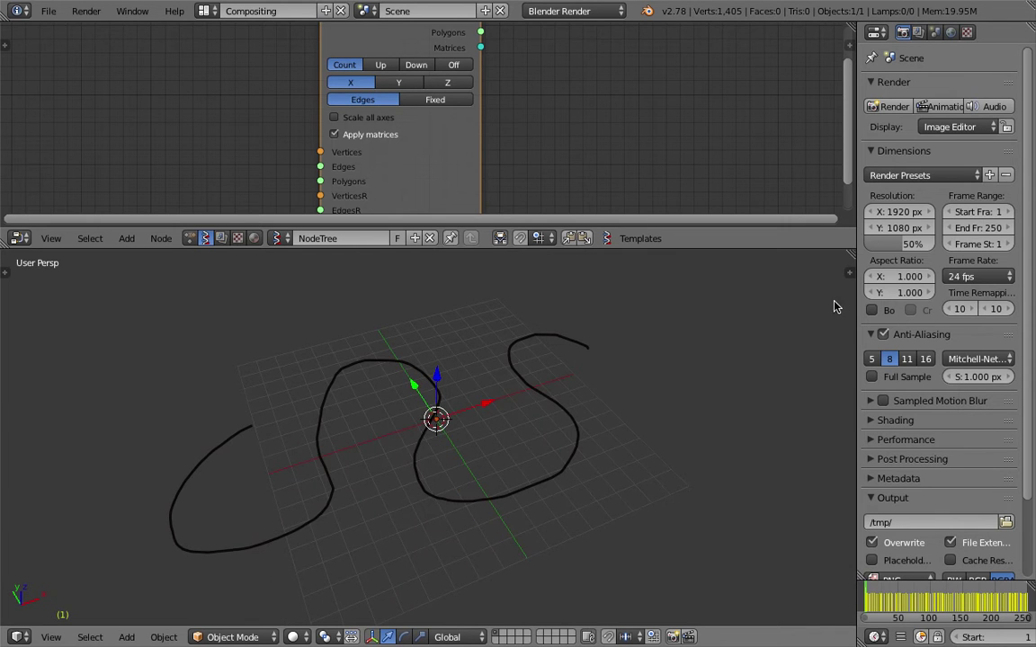
Step: Show the viewport sidebar, resave the file and remove the grease-pencil layer
{"action": "key", "text": "n"}
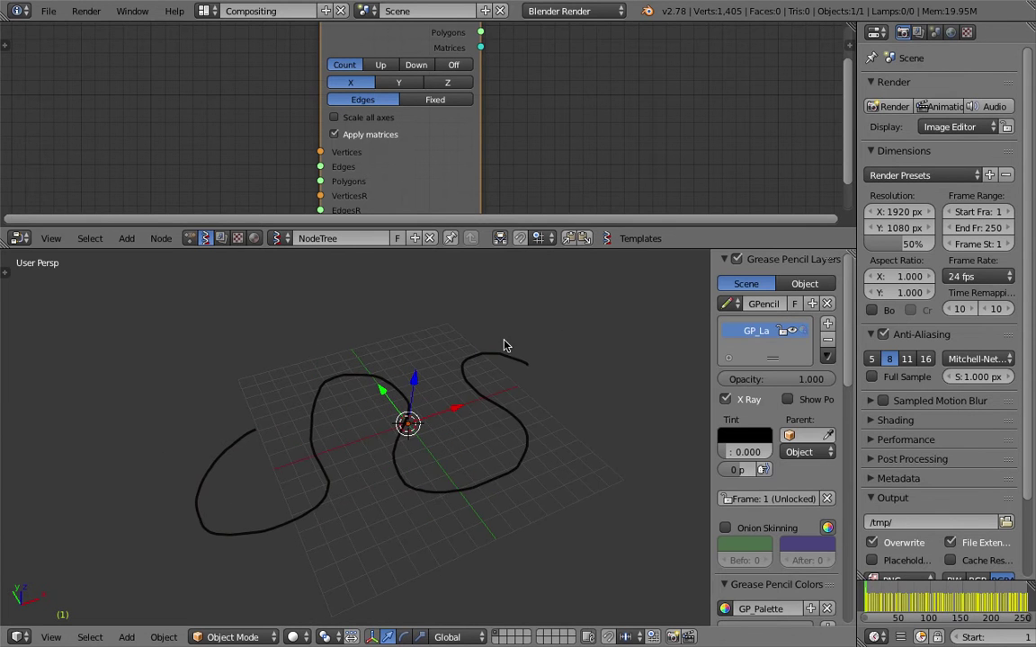
{"action": "left_click", "coordinate": [49, 11]}
{"action": "left_click", "coordinate": [112, 151]}
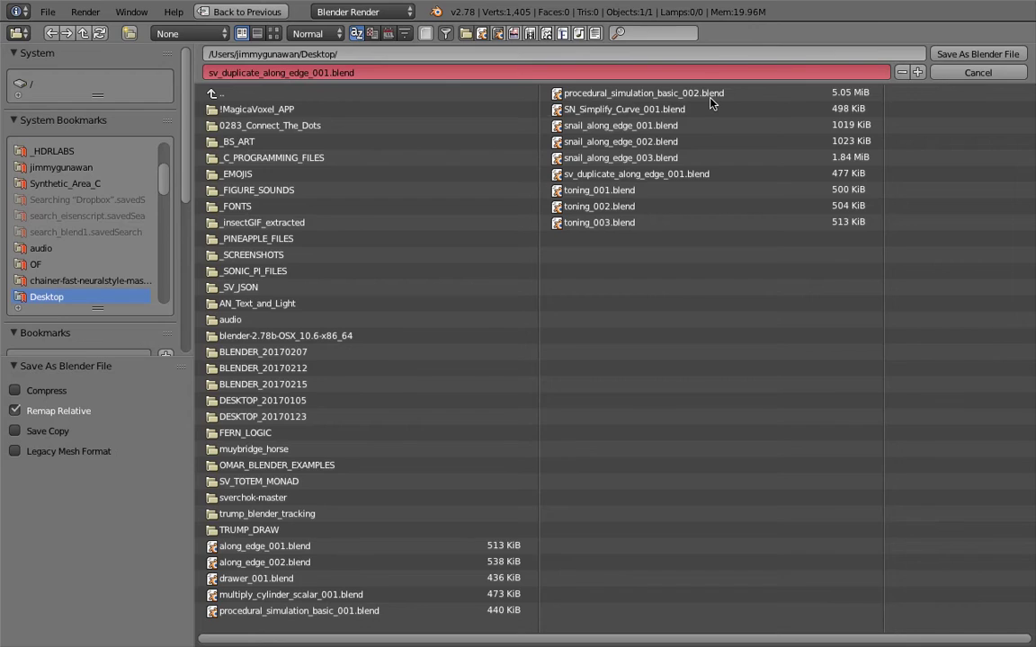
{"action": "left_click", "coordinate": [979, 50]}
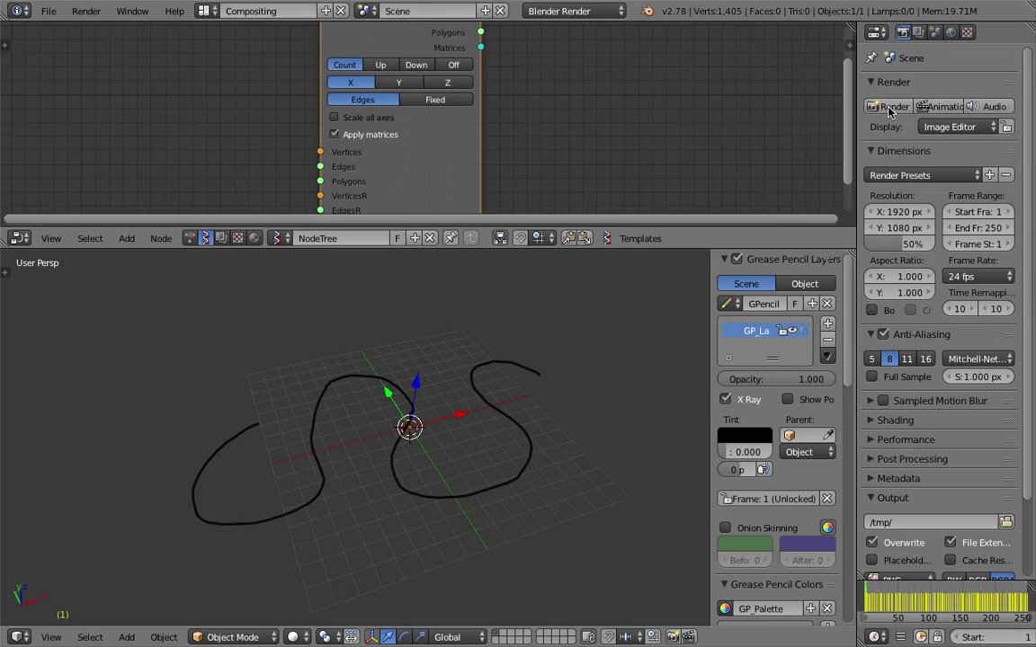
{"action": "left_click", "coordinate": [829, 340]}
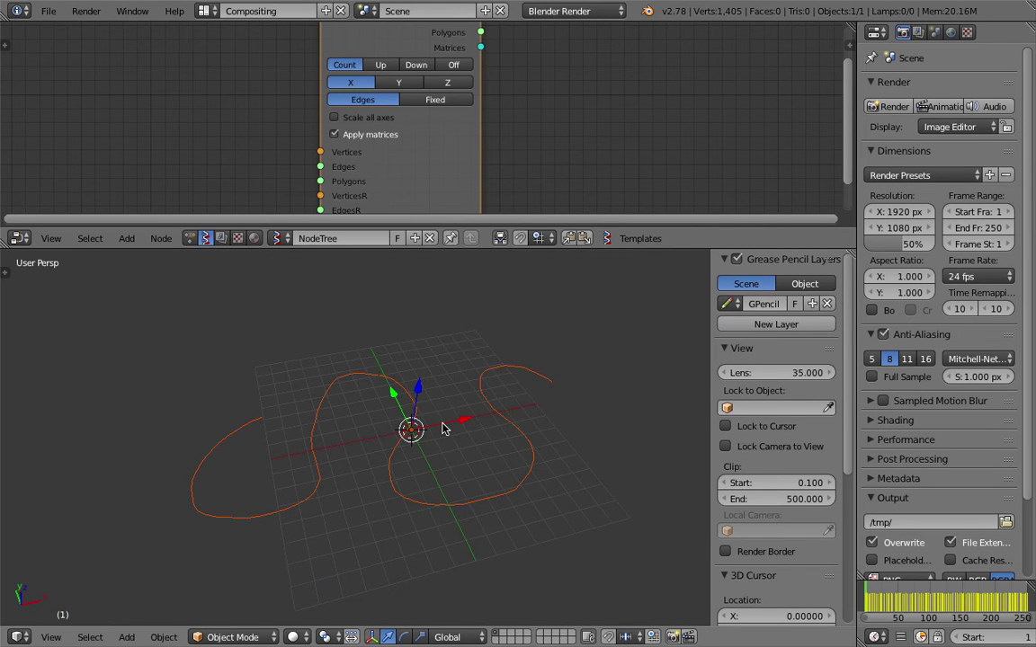
Step: Toggle the converted curve into Edit Mode and back to Object Mode via the mode pie menu
{"action": "key", "text": "Tab"}
{"action": "left_click", "coordinate": [544, 481]}
{"action": "scroll", "coordinate": [483, 450], "scroll_direction": "up", "scroll_amount": 2}
{"action": "scroll", "coordinate": [465, 455], "scroll_direction": "up", "scroll_amount": 1}
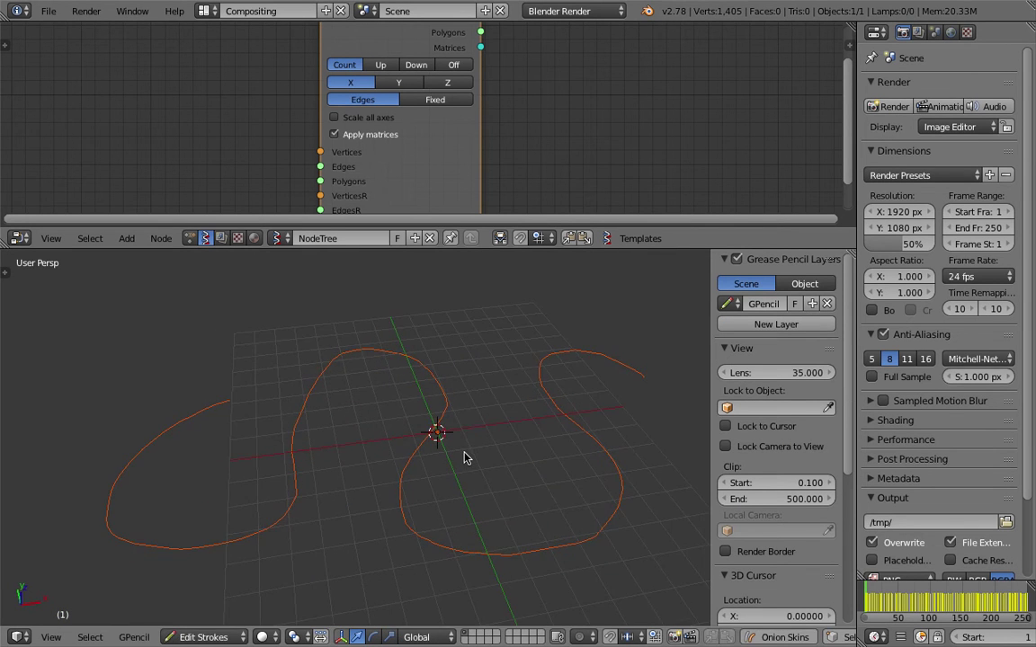
{"action": "key", "text": "Tab"}
{"action": "left_click", "coordinate": [336, 453]}
{"action": "key", "text": "Tab"}
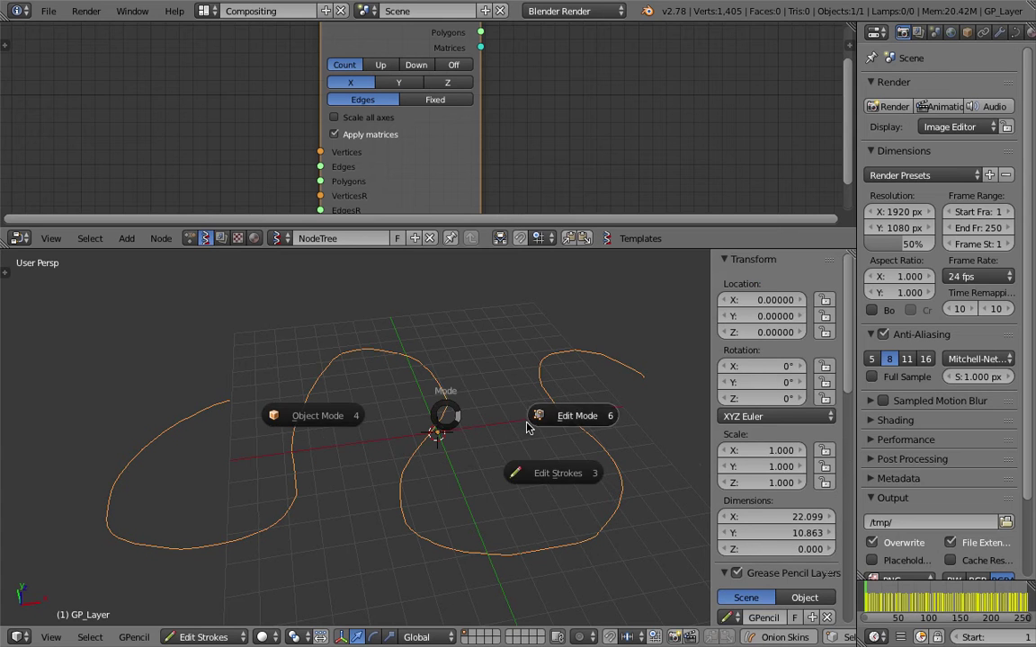
{"action": "left_click", "coordinate": [576, 418]}
{"action": "key", "text": "Tab"}
{"action": "left_click", "coordinate": [295, 428]}
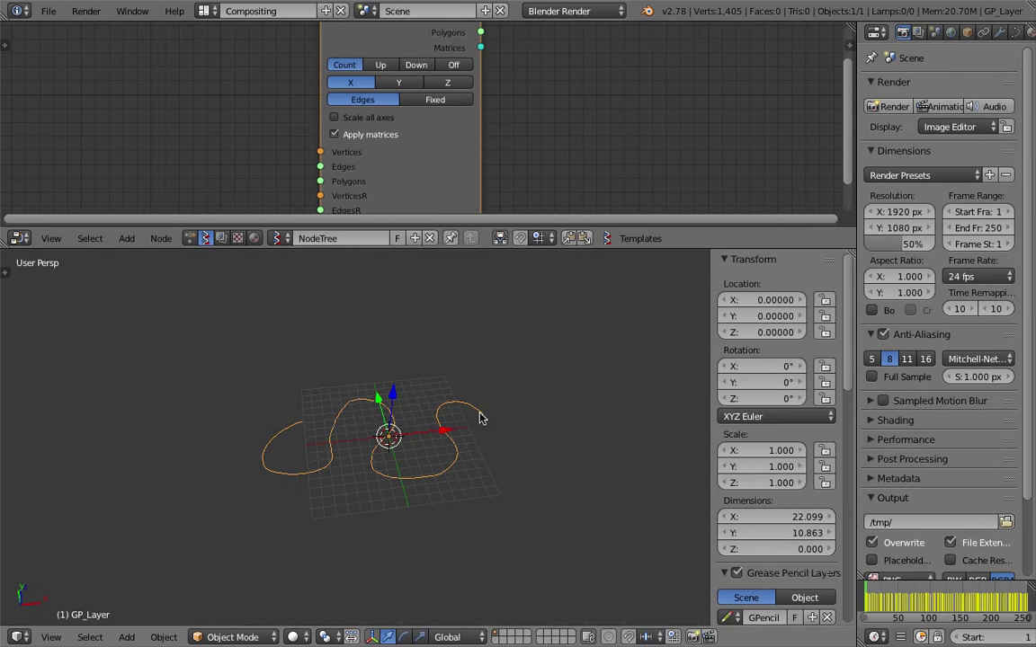
Step: Add an Objects in mk3 node at the upper left of the node tree
{"action": "key", "text": "space"}
{"action": "type", "text": "obj"}
{"action": "key", "text": "Down"}
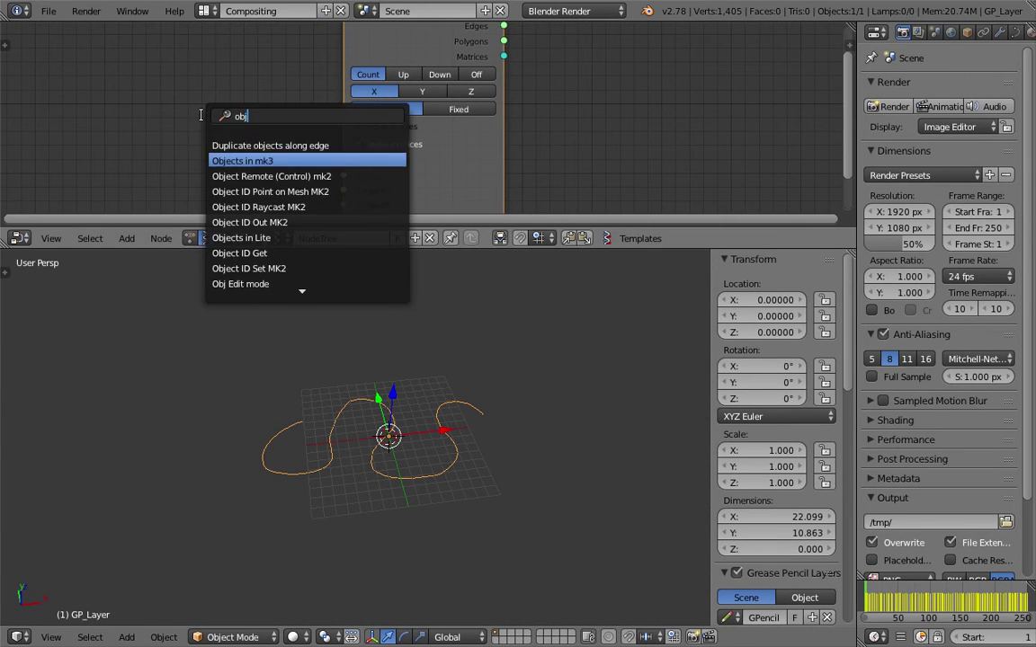
{"action": "key", "text": "Return"}
{"action": "left_click", "coordinate": [110, 73]}
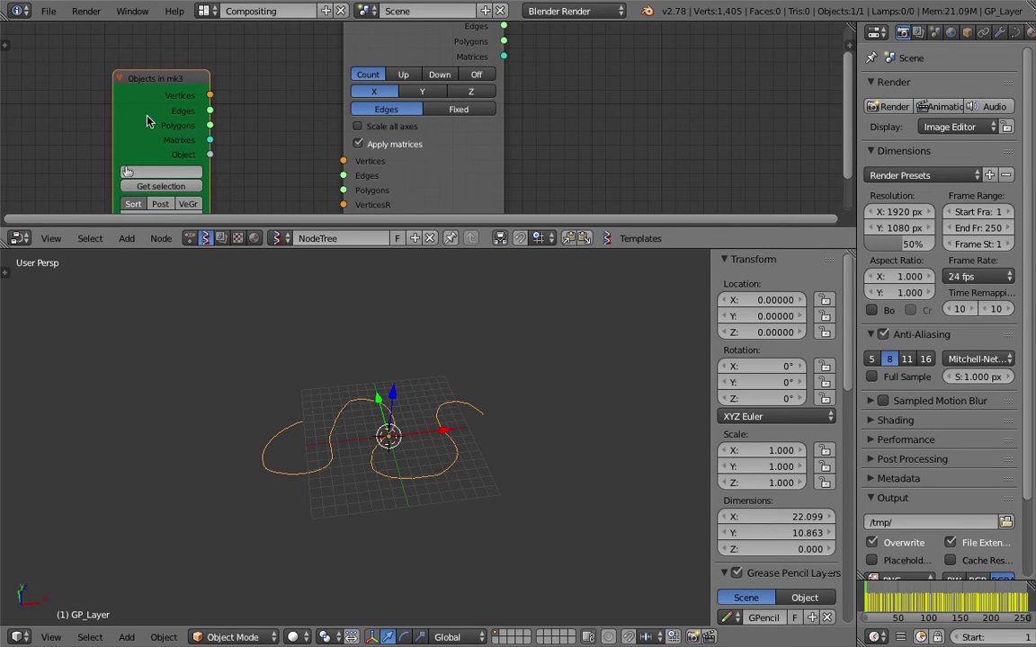
{"action": "left_click_drag", "start_coordinate": [367, 221], "coordinate": [365, 317]}
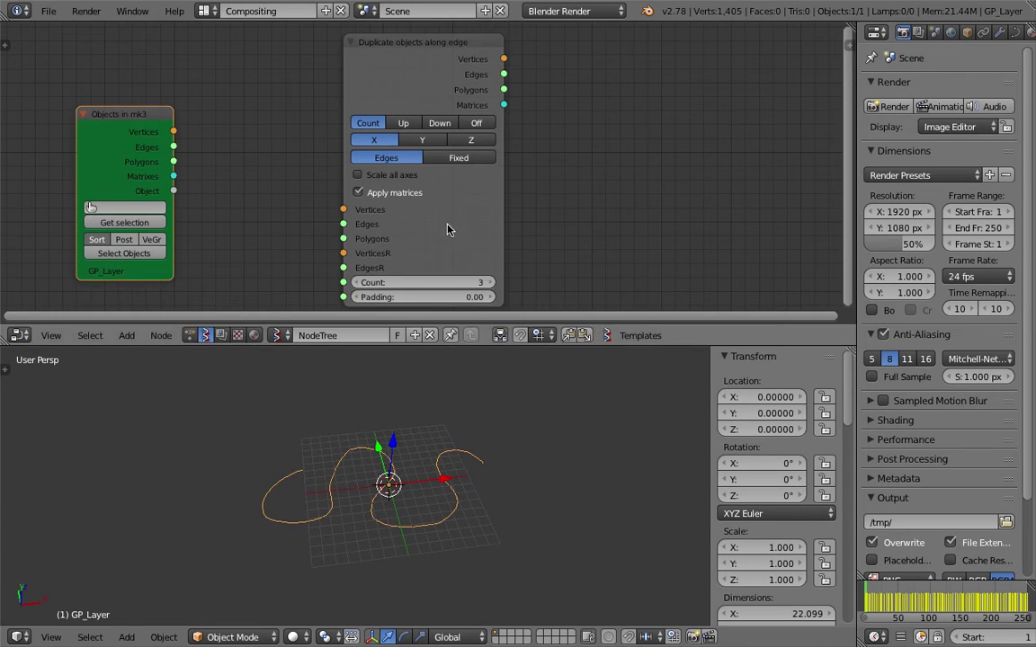
Step: Add a Vector Interpolation mk3 node fed by the object's vertices
{"action": "key", "text": "space"}
{"action": "type", "text": "interp"}
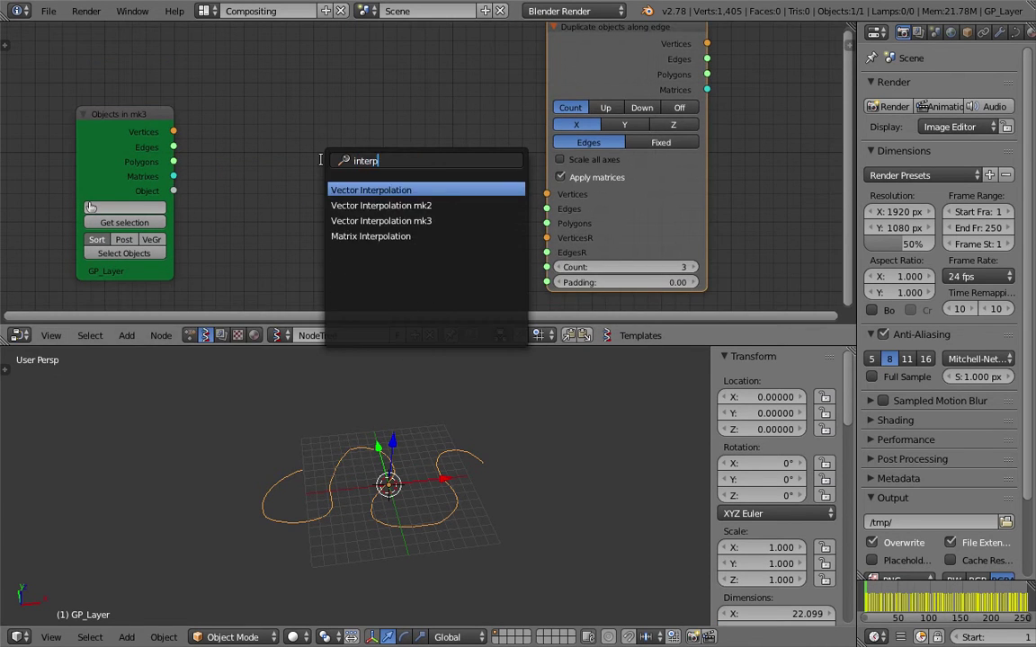
{"action": "key", "text": "Down"}
{"action": "key", "text": "Down"}
{"action": "key", "text": "Return"}
{"action": "left_click", "coordinate": [276, 112]}
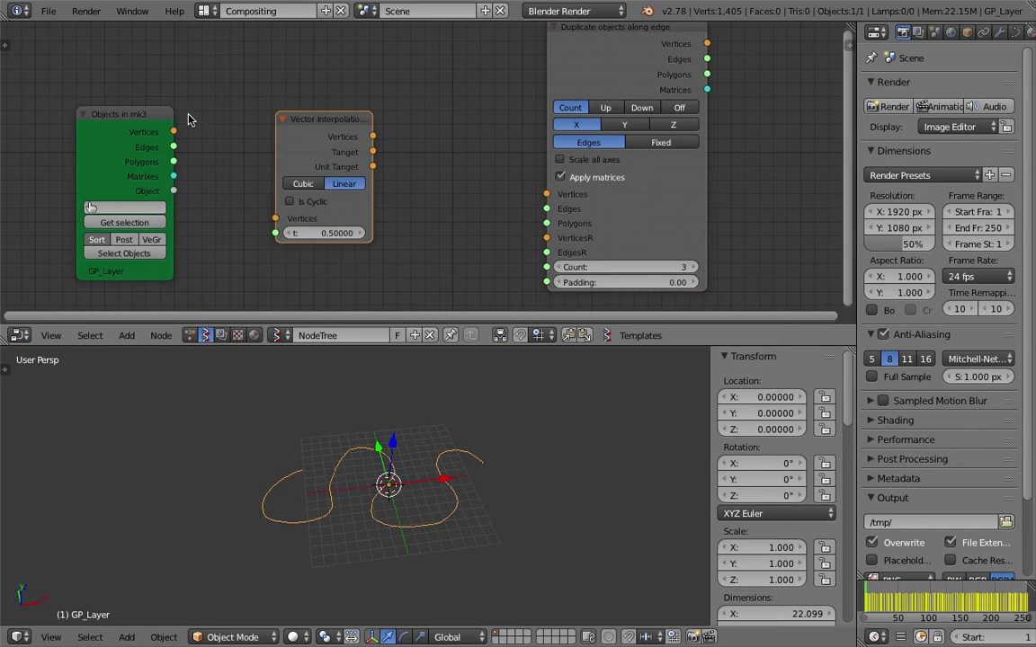
{"action": "left_click_drag", "start_coordinate": [211, 162], "coordinate": [275, 219]}
Step: Add a Range Float node set to Count with 10 values and arrange the nodes
{"action": "key", "text": "shift+a"}
{"action": "left_click", "coordinate": [221, 104]}
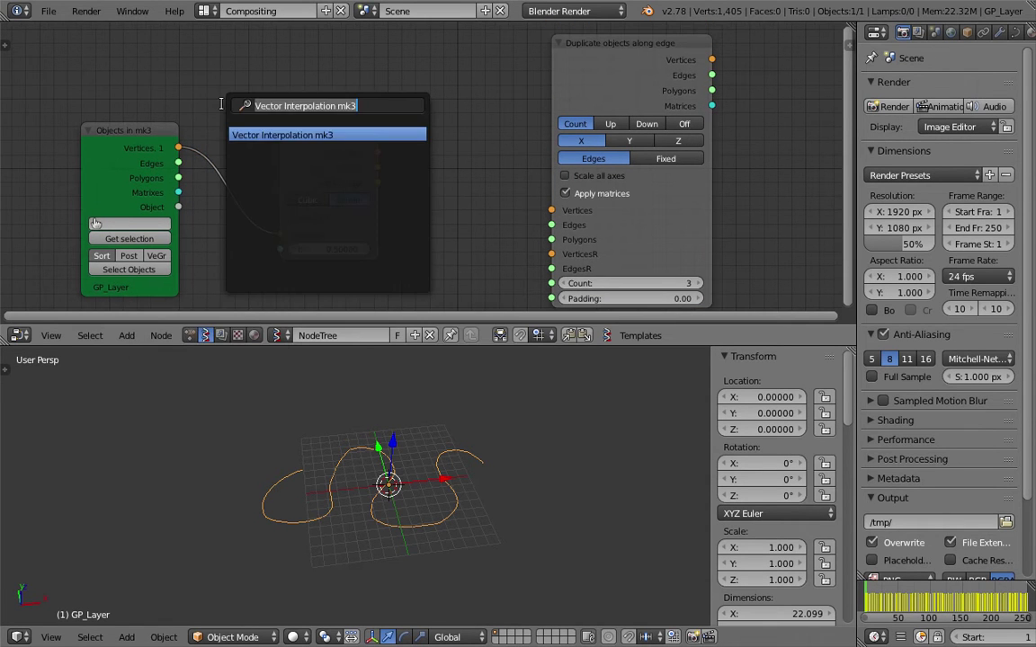
{"action": "type", "text": "range"}
{"action": "key", "text": "Down"}
{"action": "key", "text": "Return"}
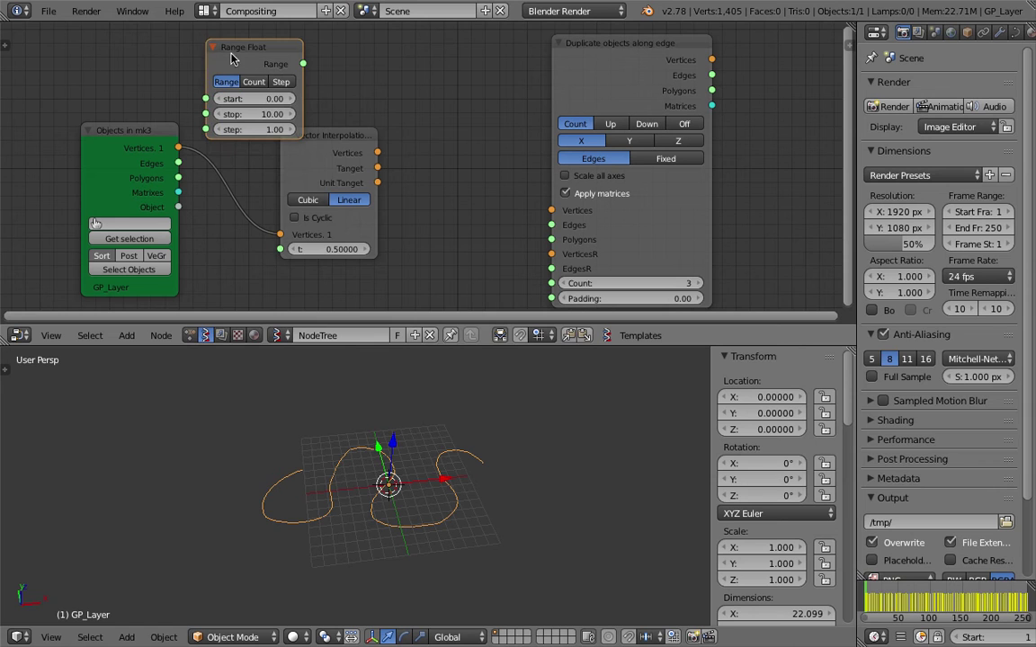
{"action": "left_click", "coordinate": [316, 123]}
{"action": "left_click_drag", "start_coordinate": [349, 136], "coordinate": [386, 162]}
{"action": "key", "text": "ctrl+s"}
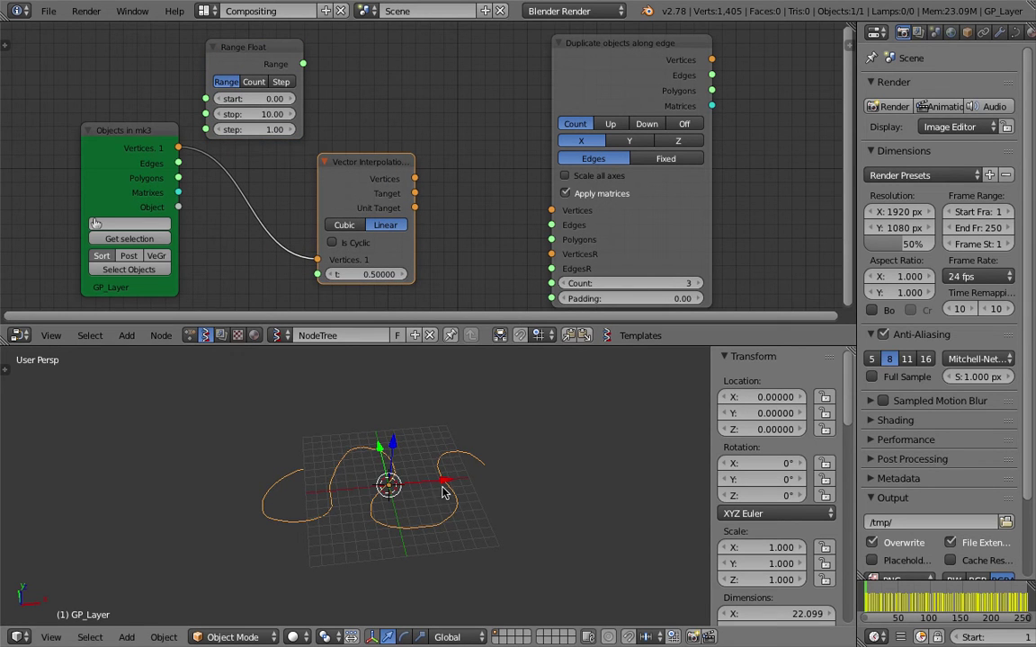
{"action": "mouse_move", "coordinate": [263, 50]}
{"action": "left_mouse_down"}
{"action": "mouse_move", "coordinate": [214, 31]}
{"action": "mouse_move", "coordinate": [317, 275]}
{"action": "left_mouse_up"}
{"action": "left_click", "coordinate": [207, 64]}
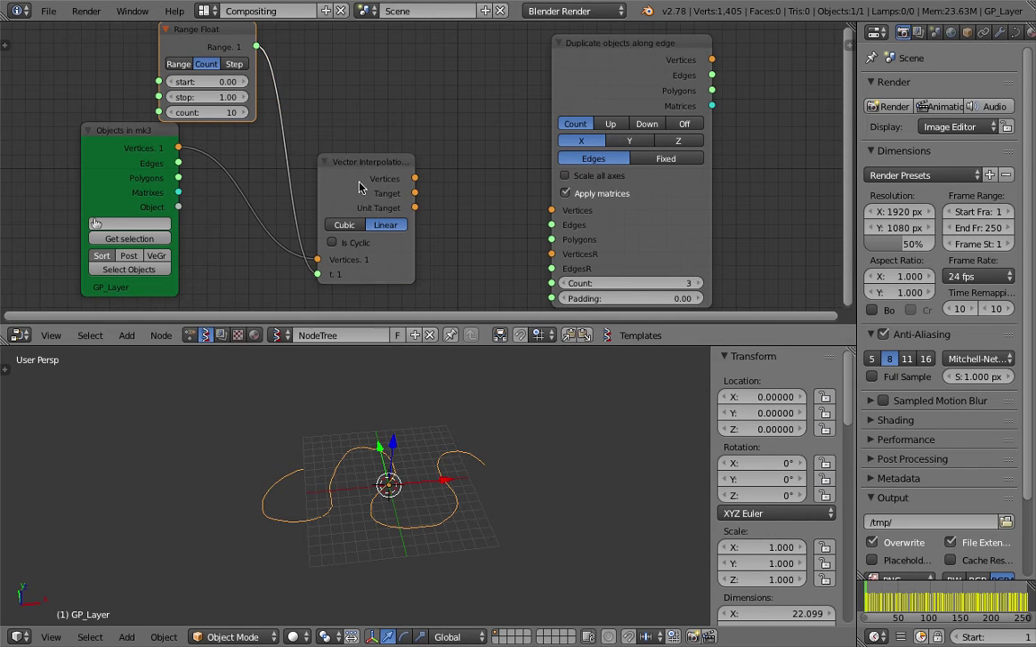
{"action": "left_click_drag", "start_coordinate": [359, 187], "coordinate": [314, 188]}
Step: Add a Viewer Draw node previewing the interpolated points
{"action": "key", "text": "space"}
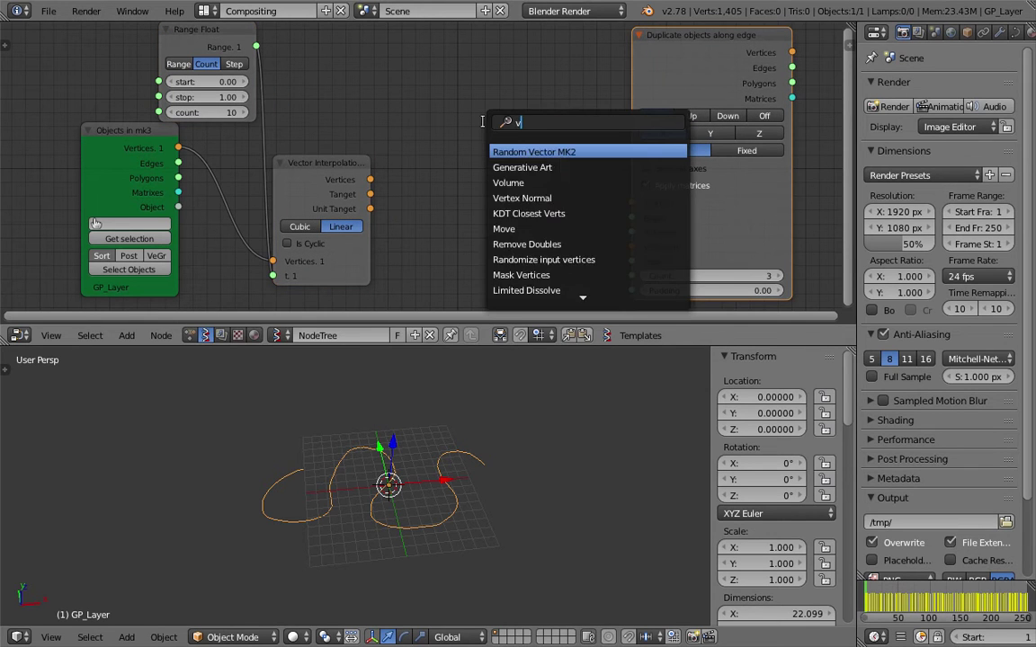
{"action": "type", "text": "view"}
{"action": "key", "text": "Return"}
{"action": "left_click", "coordinate": [484, 126]}
{"action": "left_click_drag", "start_coordinate": [370, 180], "coordinate": [484, 226]}
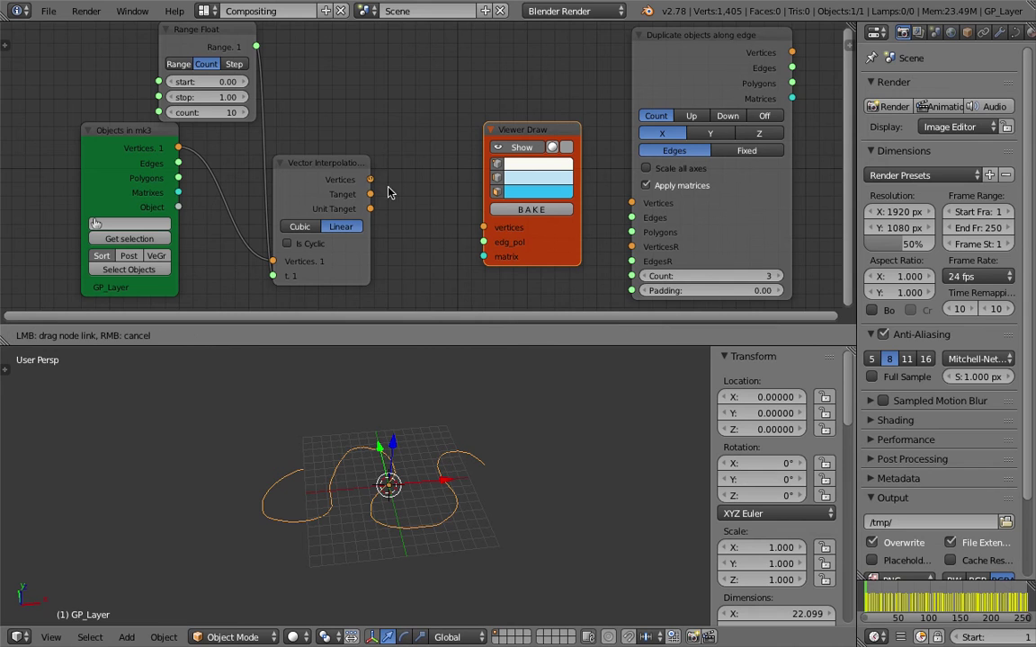
{"action": "scroll", "coordinate": [430, 147], "scroll_direction": "right", "scroll_amount": 1, "text": "ctrl"}
{"action": "scroll", "coordinate": [410, 422], "scroll_direction": "up", "scroll_amount": 1}
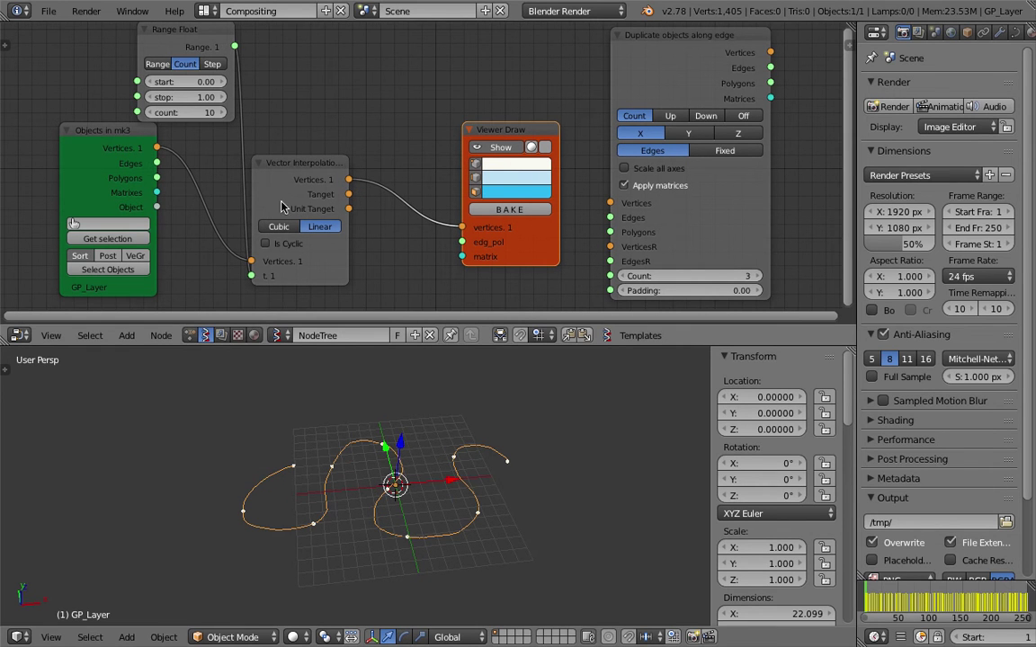
{"action": "scroll", "coordinate": [477, 94], "scroll_direction": "right", "scroll_amount": 2, "text": "ctrl"}
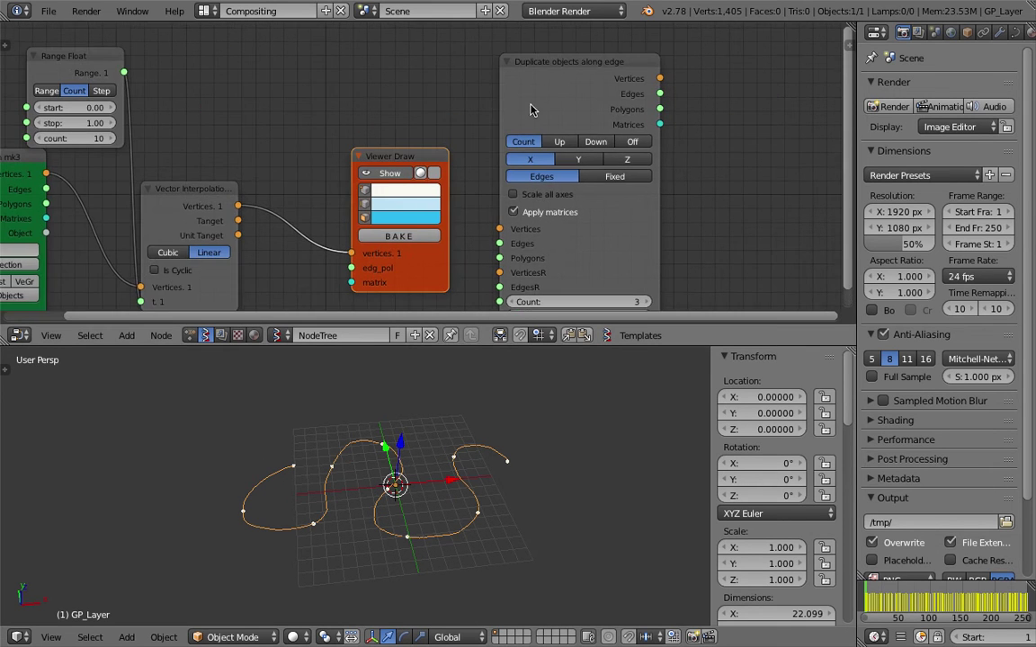
{"action": "scroll", "coordinate": [515, 46], "scroll_direction": "right", "scroll_amount": 2, "text": "ctrl"}
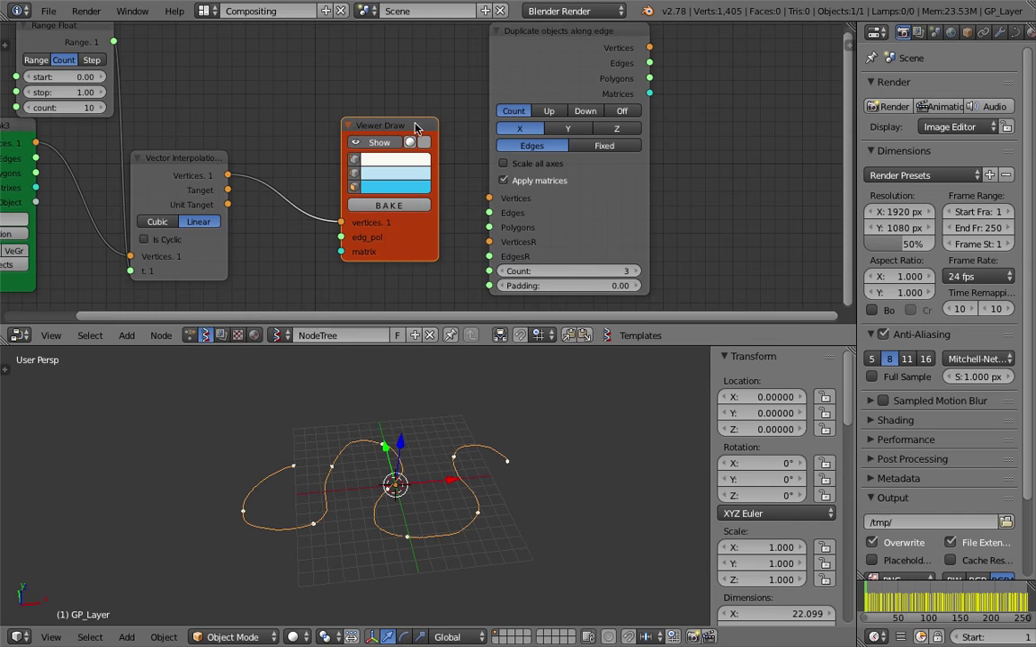
{"action": "mouse_move", "coordinate": [415, 128]}
{"action": "left_mouse_down"}
{"action": "mouse_move", "coordinate": [382, 132]}
{"action": "mouse_move", "coordinate": [361, 87]}
{"action": "left_mouse_up"}
Step: Duplicate the Viewer Draw node and feed it the Duplicate node's vertices
{"action": "key", "text": "shift+d"}
{"action": "left_click", "coordinate": [766, 85]}
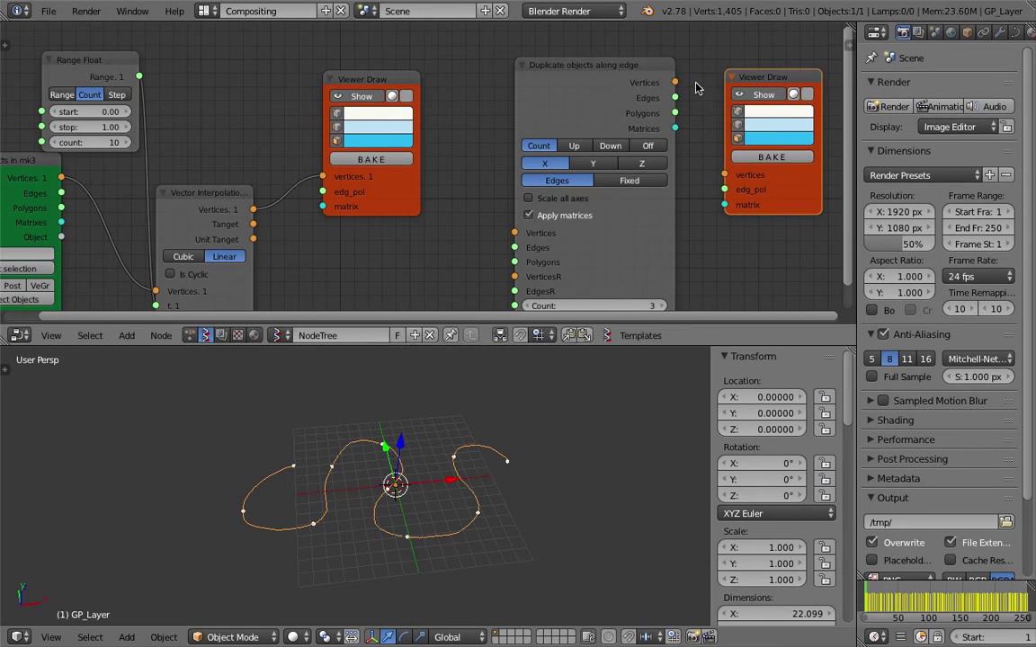
{"action": "left_click_drag", "start_coordinate": [675, 82], "coordinate": [725, 175]}
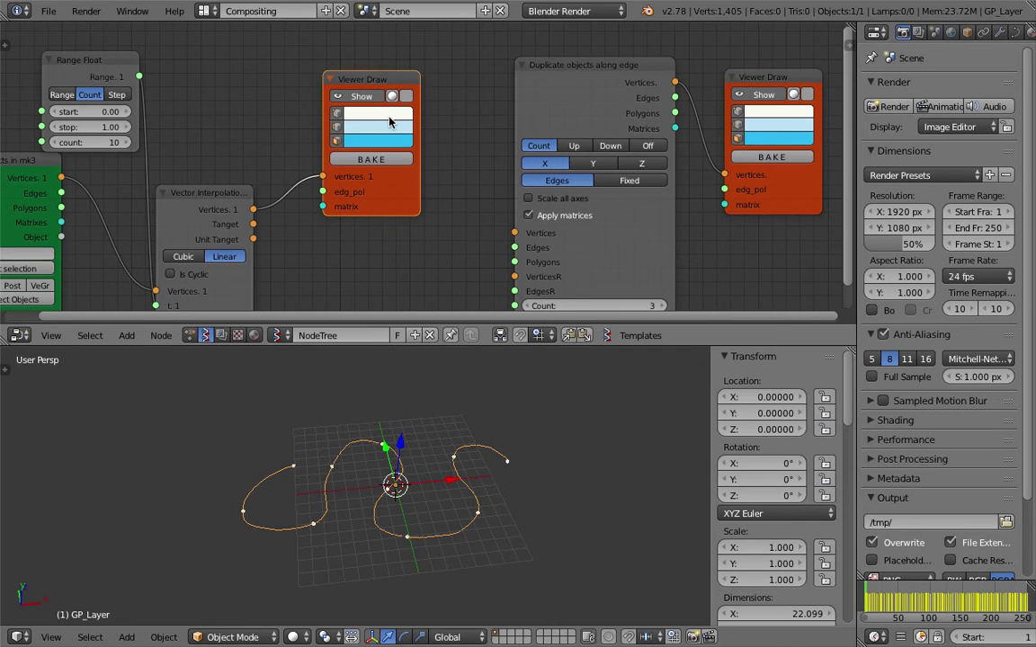
Step: Delete the first Viewer Draw node and try linking interpolated points into the Duplicate node
{"action": "key", "text": "x"}
{"action": "scroll", "coordinate": [269, 159], "scroll_direction": "down", "scroll_amount": 1, "text": "shift"}
{"action": "left_click_drag", "start_coordinate": [198, 155], "coordinate": [302, 139]}
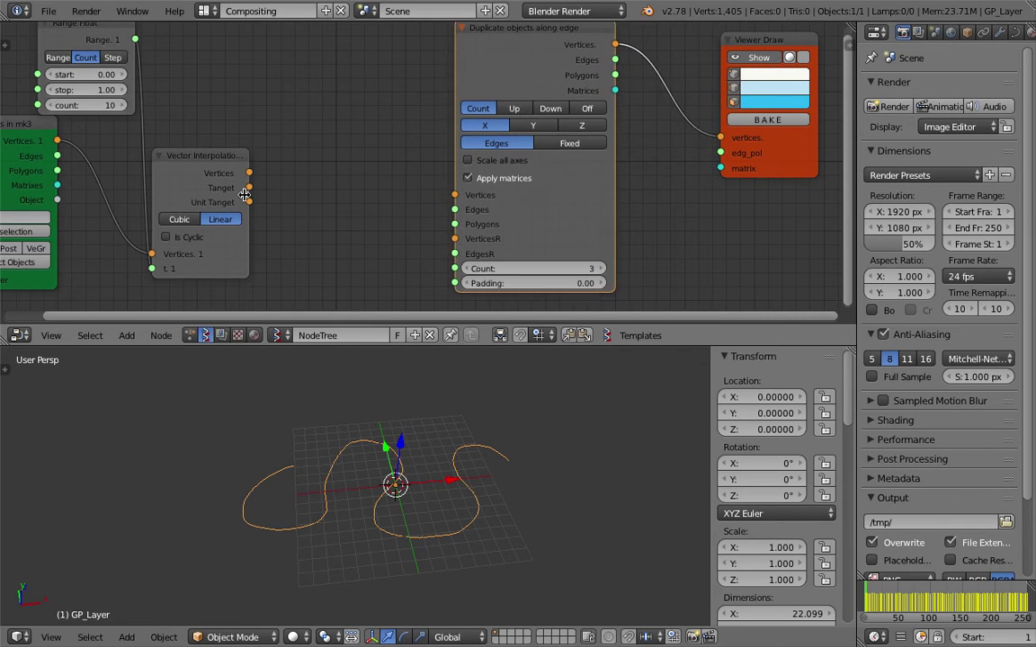
{"action": "scroll", "coordinate": [297, 126], "scroll_direction": "down", "scroll_amount": 1}
{"action": "middle_click_drag", "start_coordinate": [307, 120], "coordinate": [345, 123]}
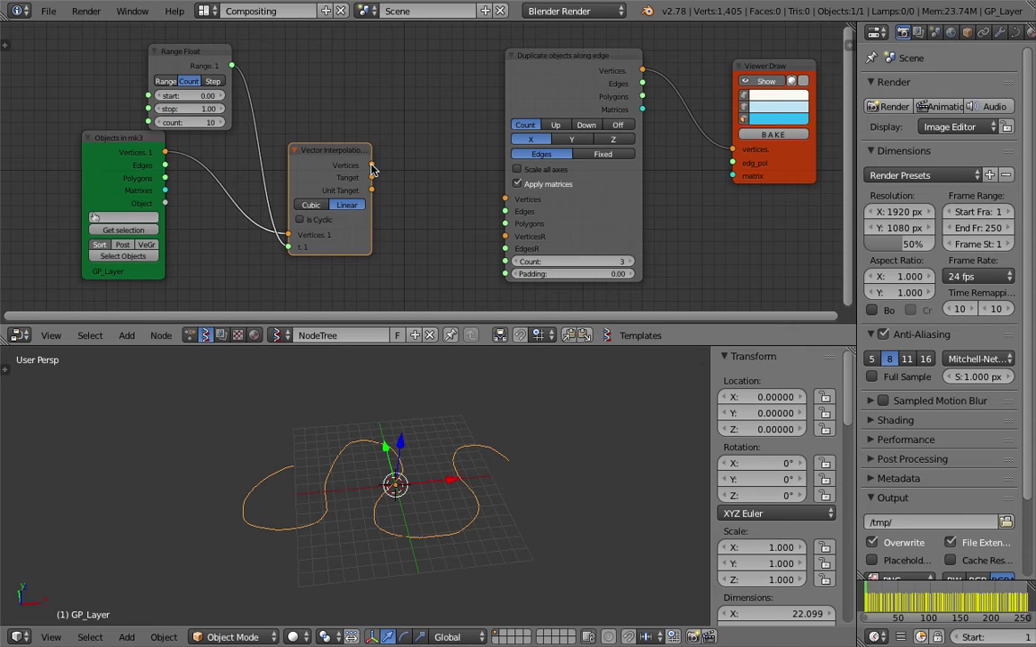
{"action": "mouse_move", "coordinate": [372, 167]}
{"action": "left_mouse_down"}
{"action": "mouse_move", "coordinate": [500, 199]}
{"action": "mouse_move", "coordinate": [463, 212]}
{"action": "left_mouse_up"}
{"action": "scroll", "coordinate": [389, 174], "scroll_direction": "up", "scroll_amount": 2}
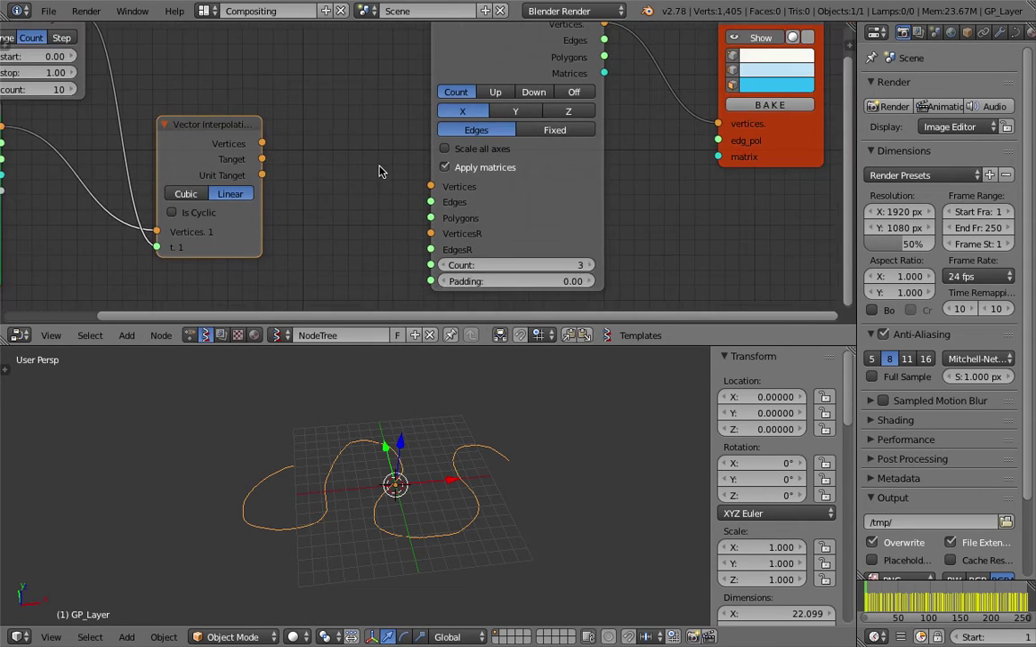
{"action": "scroll", "coordinate": [476, 245], "scroll_direction": "up", "scroll_amount": 1}
Step: Make the node editor taller, rearrange the Interpolation and Duplicate nodes, and copy the Viewer Draw
{"action": "left_click_drag", "start_coordinate": [595, 347], "coordinate": [594, 425]}
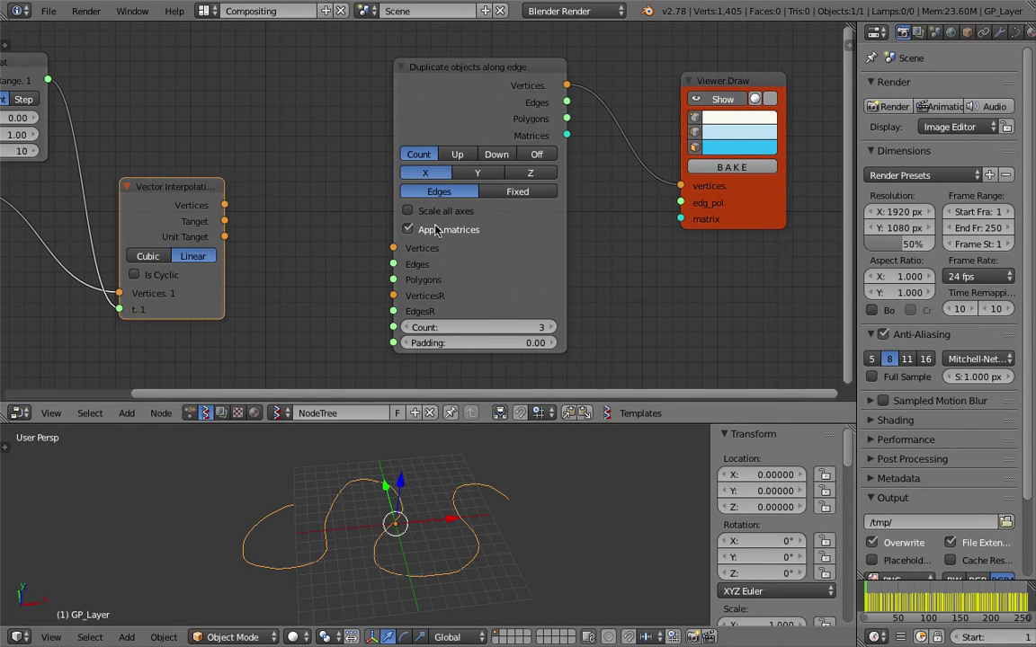
{"action": "middle_click_drag", "start_coordinate": [400, 269], "coordinate": [421, 260]}
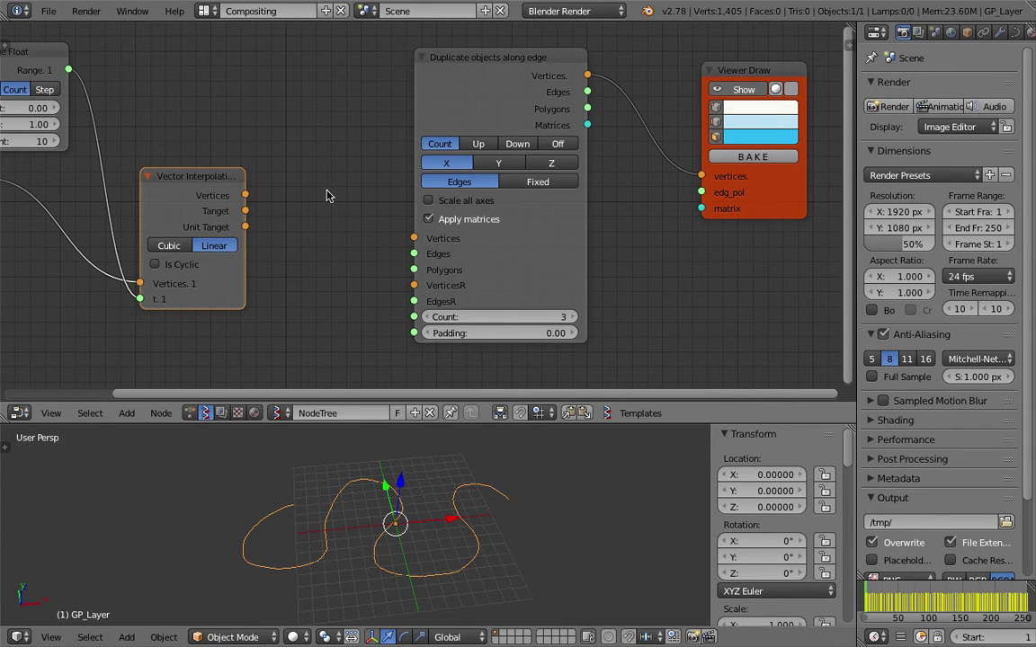
{"action": "left_click_drag", "start_coordinate": [216, 151], "coordinate": [299, 157]}
{"action": "middle_click_drag", "start_coordinate": [390, 158], "coordinate": [358, 155]}
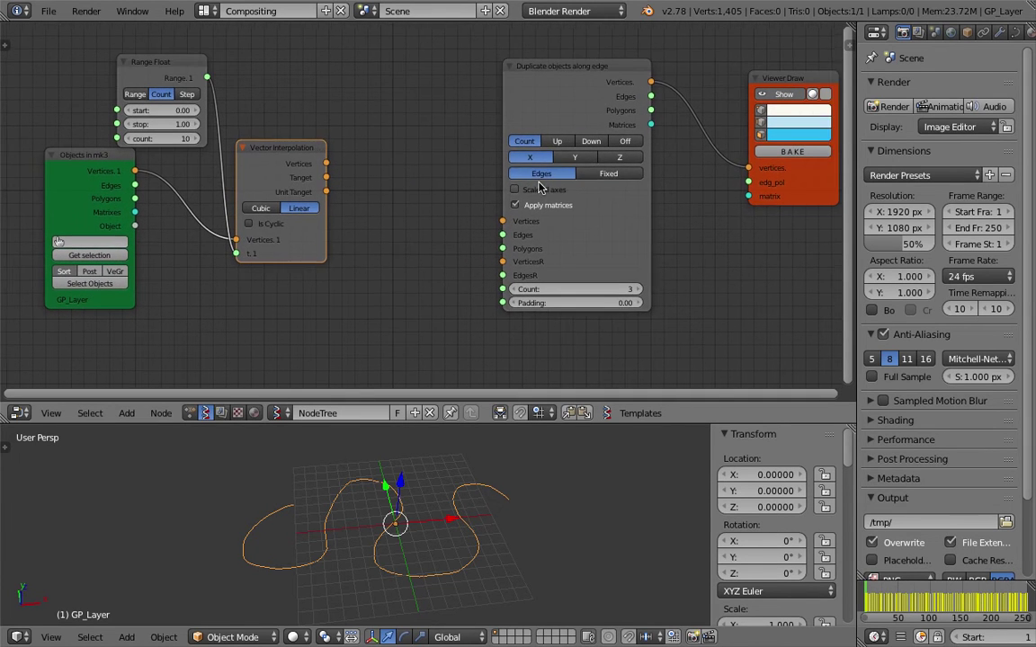
{"action": "left_click_drag", "start_coordinate": [559, 187], "coordinate": [570, 164]}
{"action": "key", "text": "shift+d"}
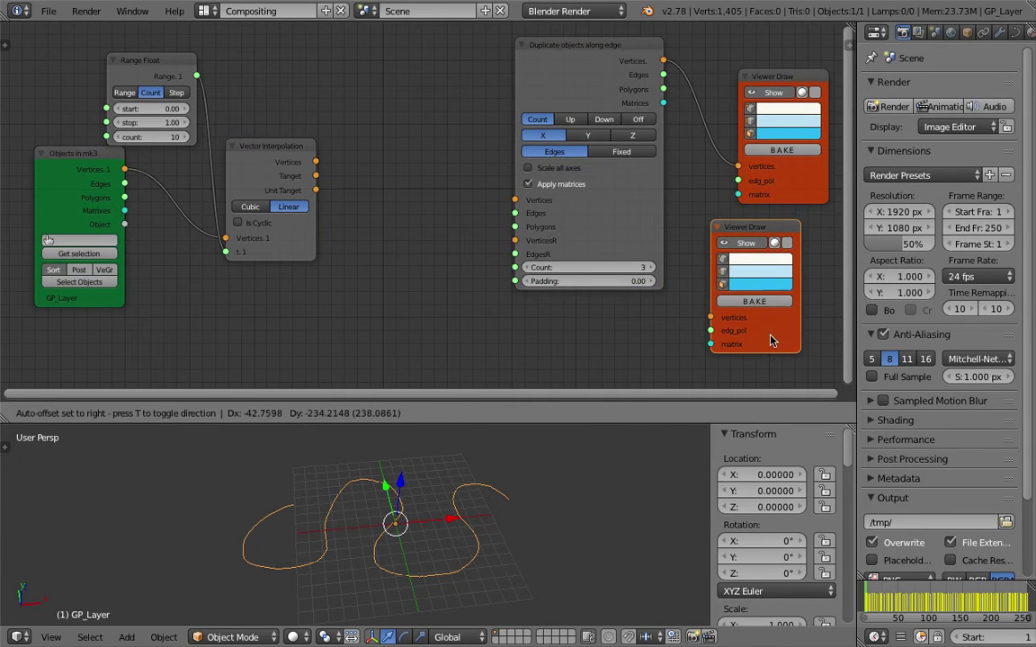
Step: Add a UV Connection node fed by the interpolated points and preview it in the copied viewer
{"action": "left_click", "coordinate": [771, 339]}
{"action": "key", "text": "space"}
{"action": "type", "text": "uv"}
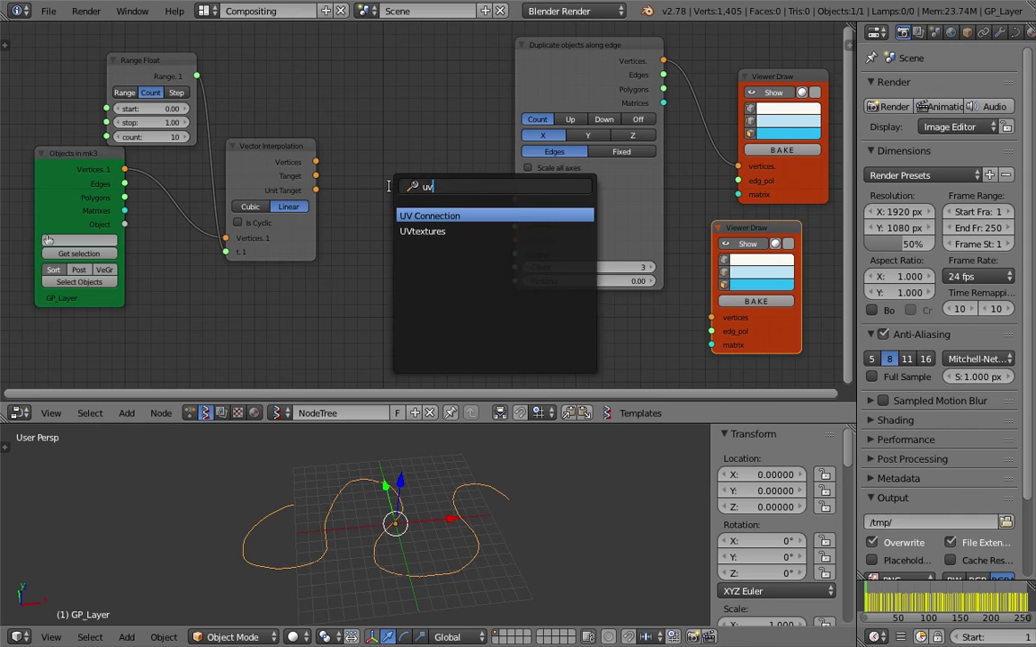
{"action": "key", "text": "Return"}
{"action": "left_click", "coordinate": [395, 207]}
{"action": "mouse_move", "coordinate": [316, 162]}
{"action": "left_mouse_down"}
{"action": "mouse_move", "coordinate": [364, 279]}
{"action": "mouse_move", "coordinate": [348, 292]}
{"action": "left_mouse_up"}
{"action": "mouse_move", "coordinate": [437, 193]}
{"action": "left_mouse_down"}
{"action": "mouse_move", "coordinate": [710, 318]}
{"action": "mouse_move", "coordinate": [438, 208]}
{"action": "left_mouse_up"}
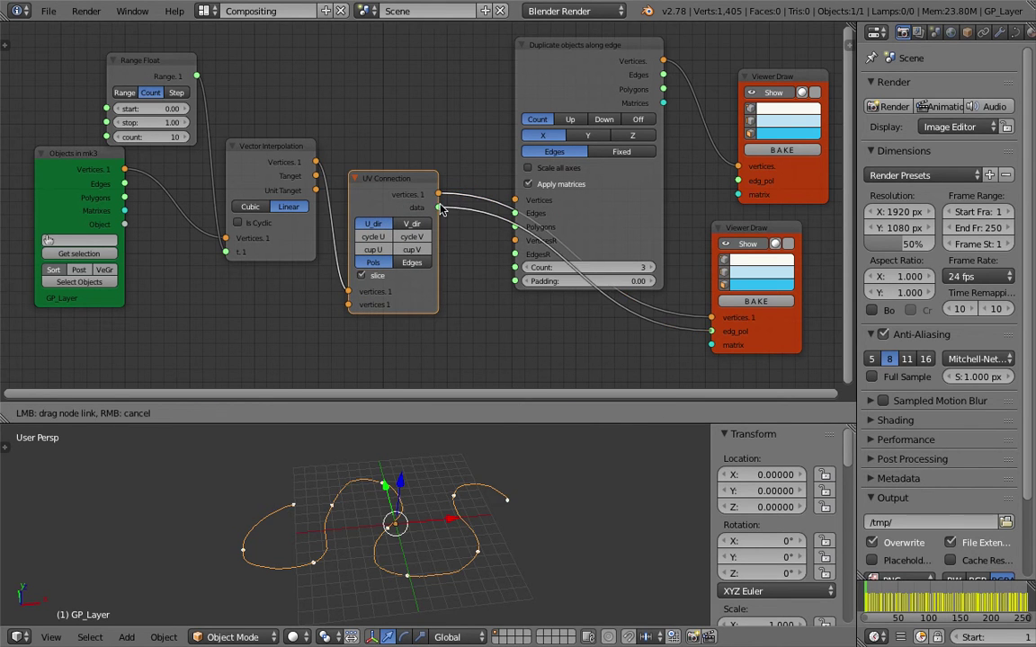
Step: Set UV Connection to edges without slicing and wire it into the duplicator's VerticesR and EdgesR
{"action": "left_click", "coordinate": [410, 263]}
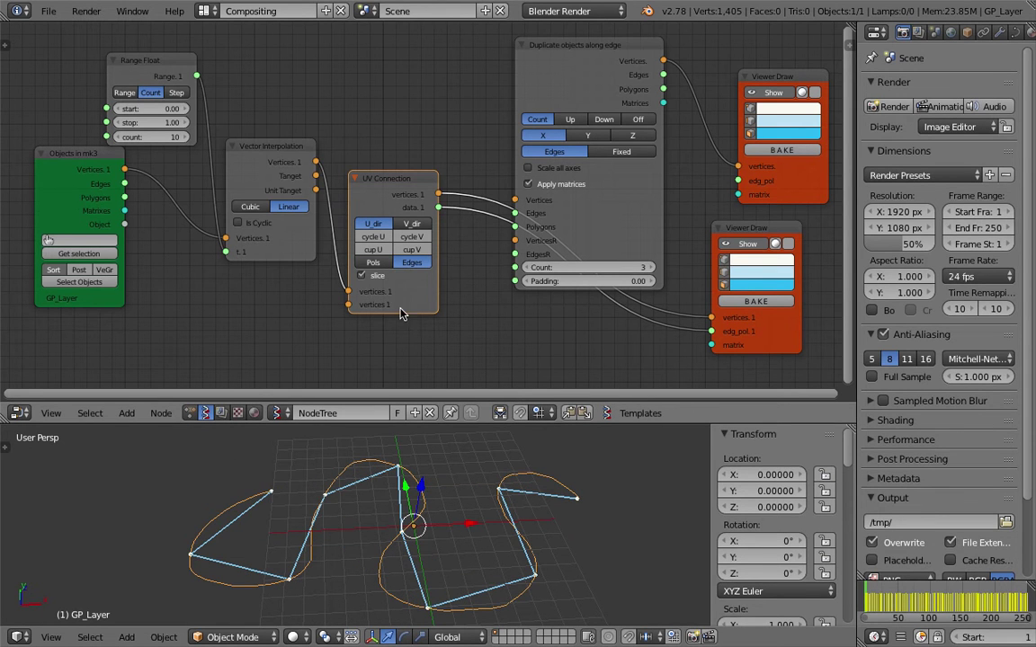
{"action": "left_click", "coordinate": [376, 280]}
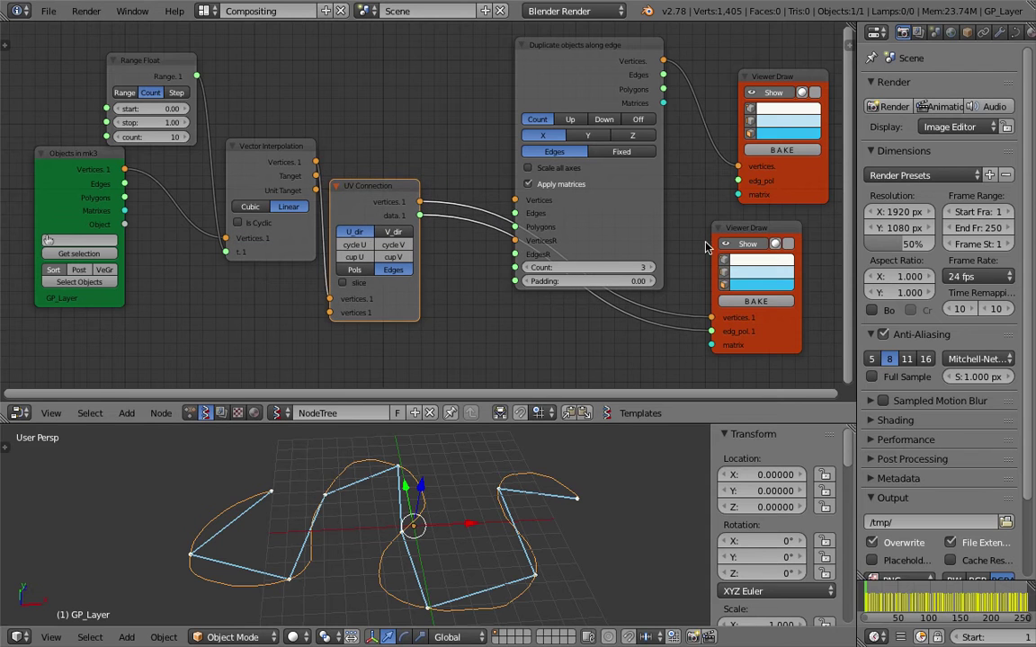
{"action": "left_click_drag", "start_coordinate": [420, 202], "coordinate": [514, 240]}
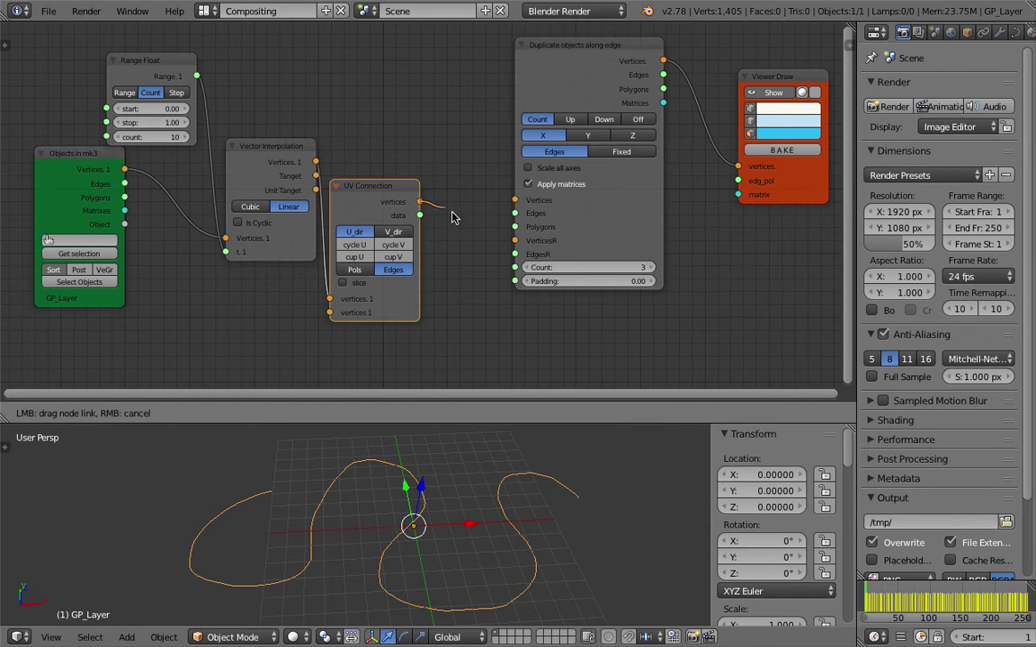
{"action": "left_click_drag", "start_coordinate": [420, 215], "coordinate": [516, 257]}
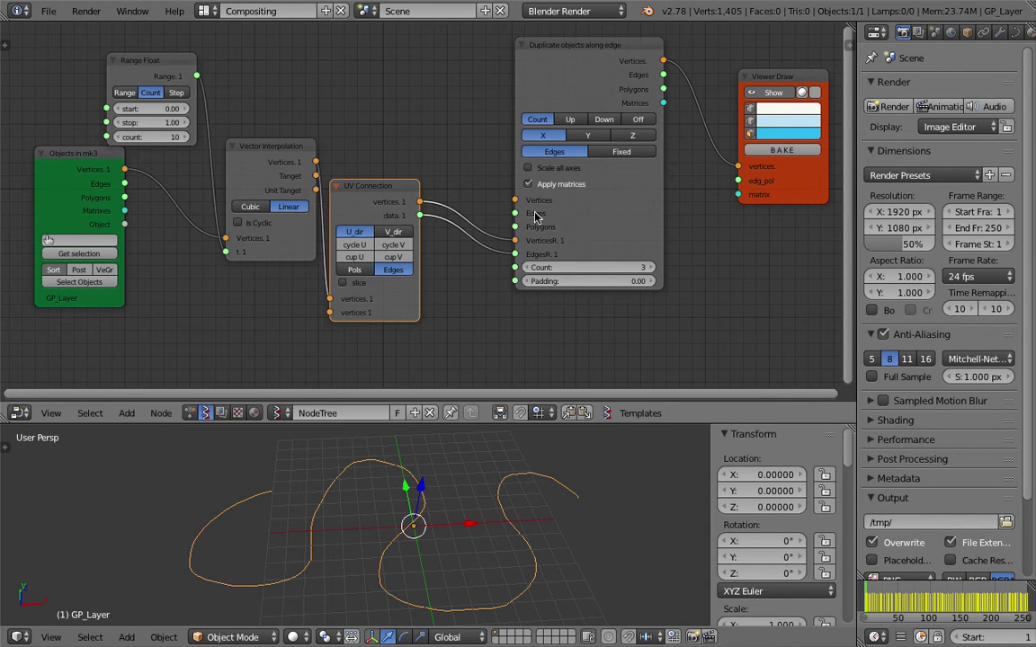
Step: Save the file, frame all nodes and nudge the Duplicate objects along edge node right
{"action": "key", "text": "ctrl+s"}
{"action": "left_click", "coordinate": [499, 200]}
{"action": "key", "text": "Home"}
{"action": "left_click", "coordinate": [551, 85]}
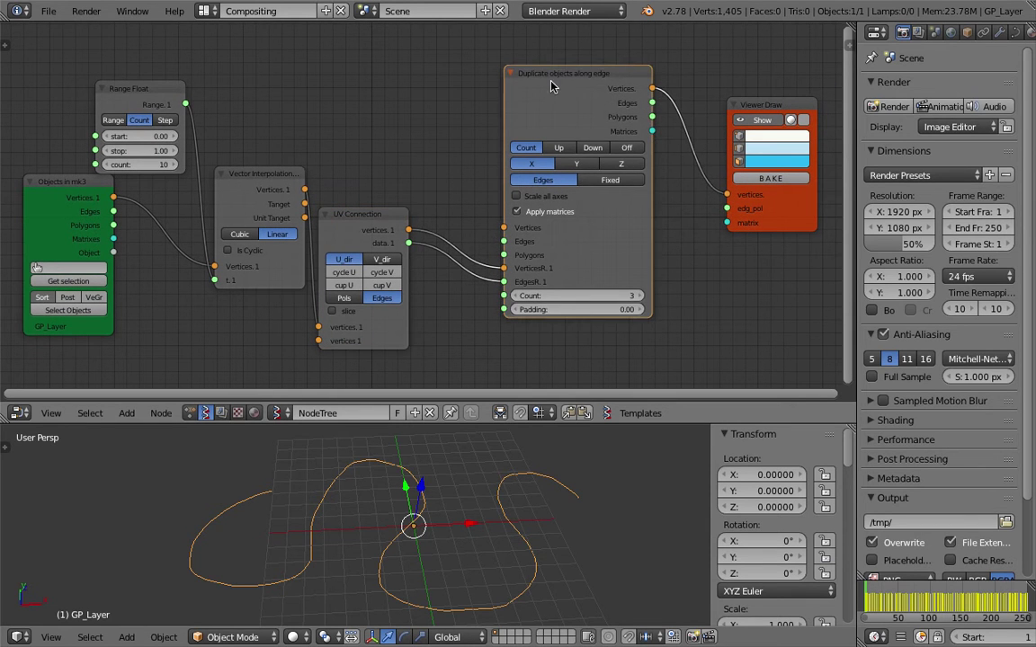
{"action": "left_click_drag", "start_coordinate": [551, 85], "coordinate": [558, 82]}
{"action": "left_click", "coordinate": [378, 219]}
{"action": "key", "text": "ctrl+s"}
{"action": "key", "text": "Home"}
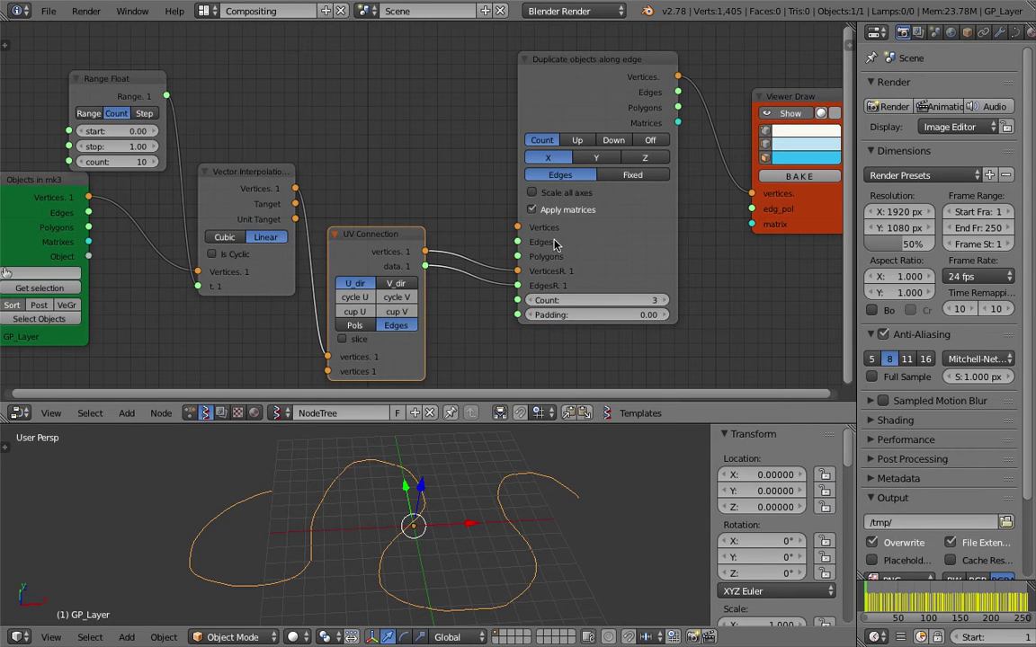
{"action": "middle_click_drag", "start_coordinate": [462, 189], "coordinate": [462, 196]}
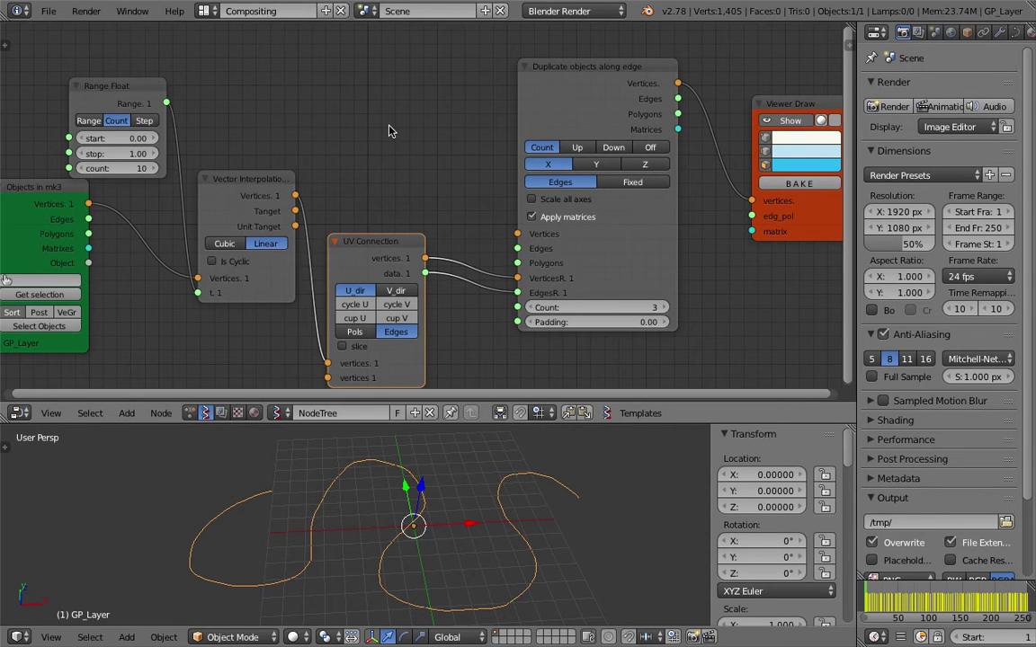
{"action": "key", "text": "space"}
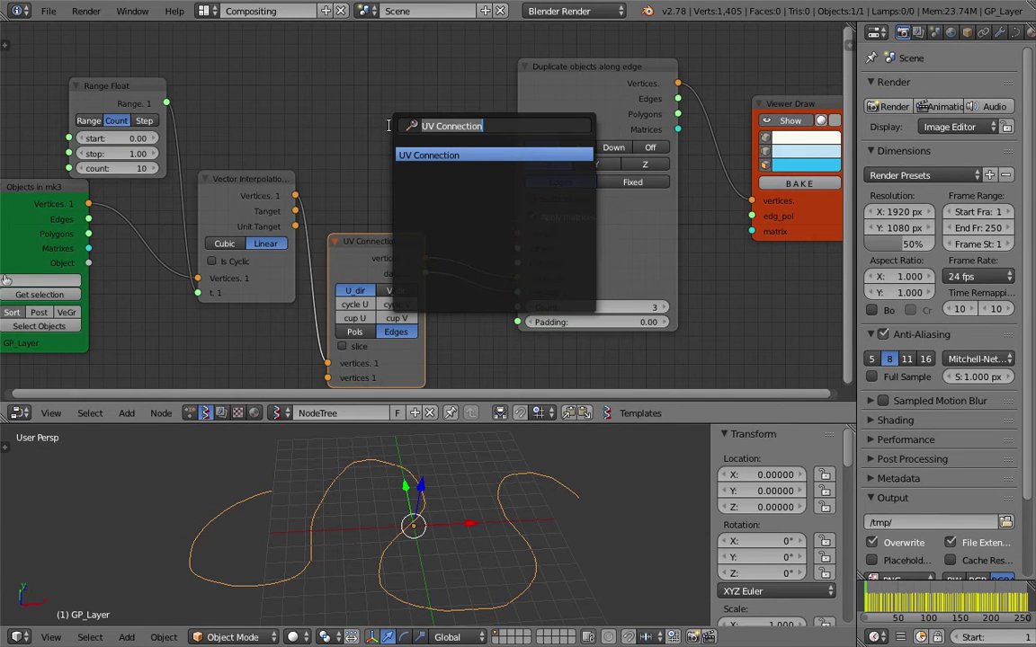
Step: Add a Circle node and link its vertices and edges into Duplicate objects along edge
{"action": "type", "text": "plane"}
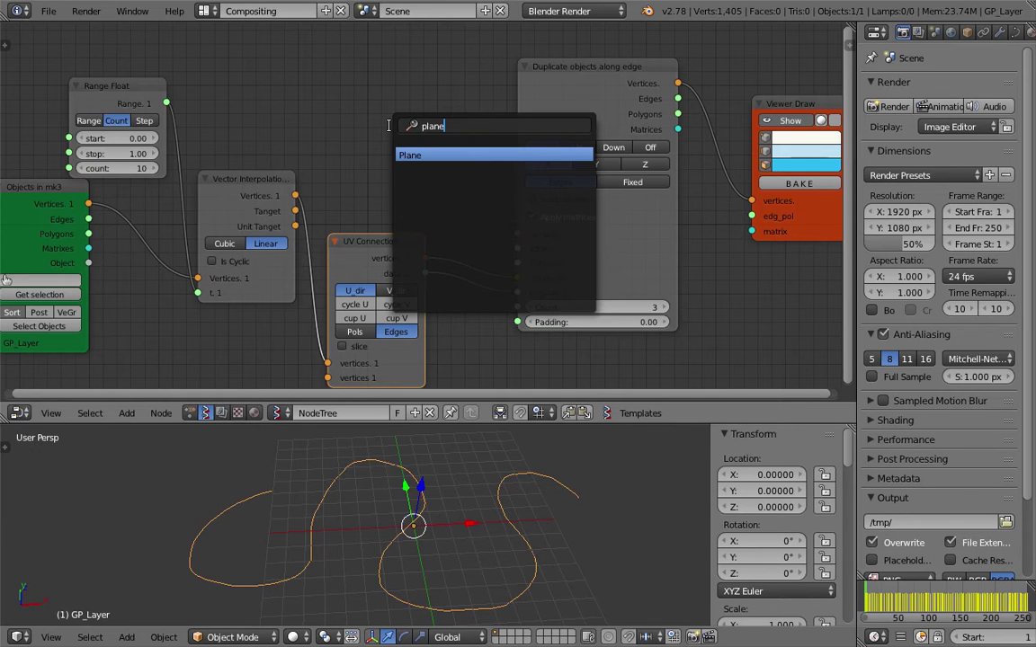
{"action": "type", "text": "circ"}
{"action": "key", "text": "Return"}
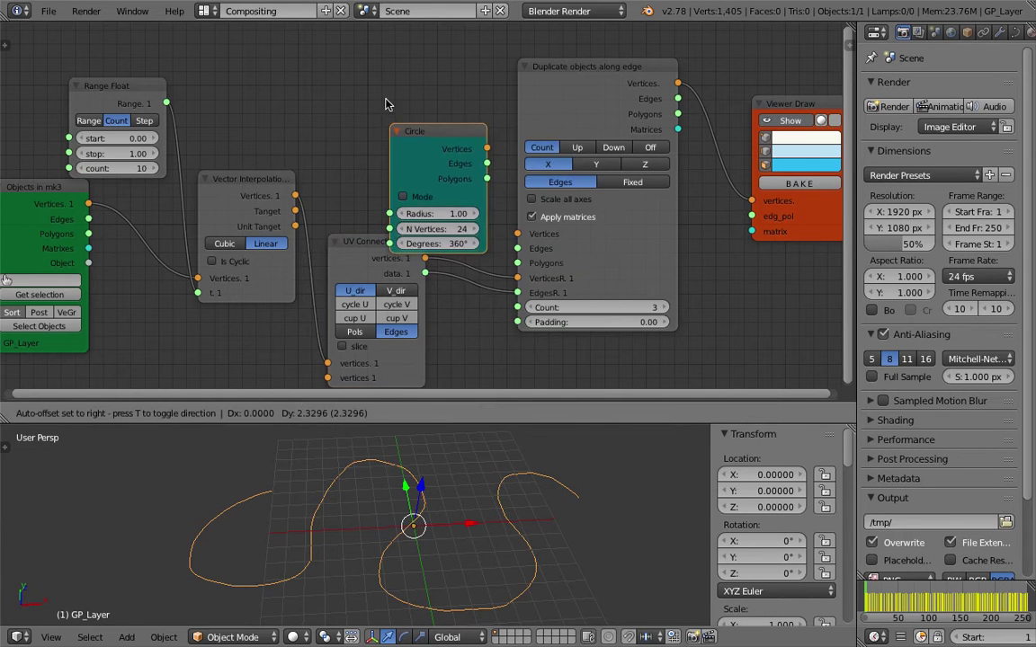
{"action": "left_click", "coordinate": [462, 104]}
{"action": "mouse_move", "coordinate": [468, 97]}
{"action": "left_mouse_down"}
{"action": "mouse_move", "coordinate": [491, 186]}
{"action": "mouse_move", "coordinate": [517, 234]}
{"action": "left_mouse_up"}
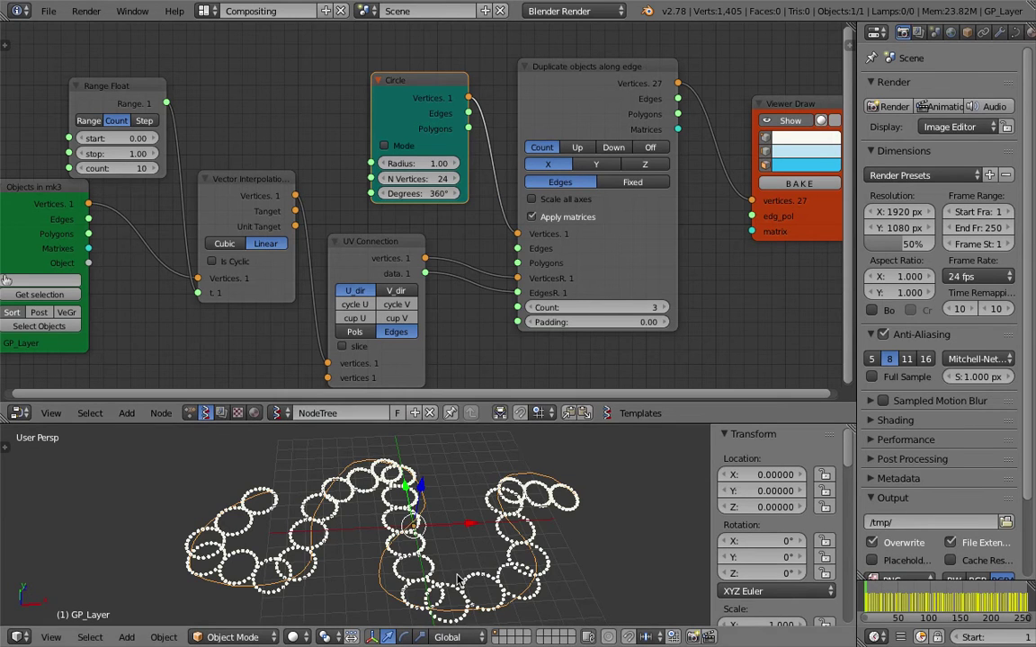
{"action": "left_click_drag", "start_coordinate": [468, 97], "coordinate": [492, 213]}
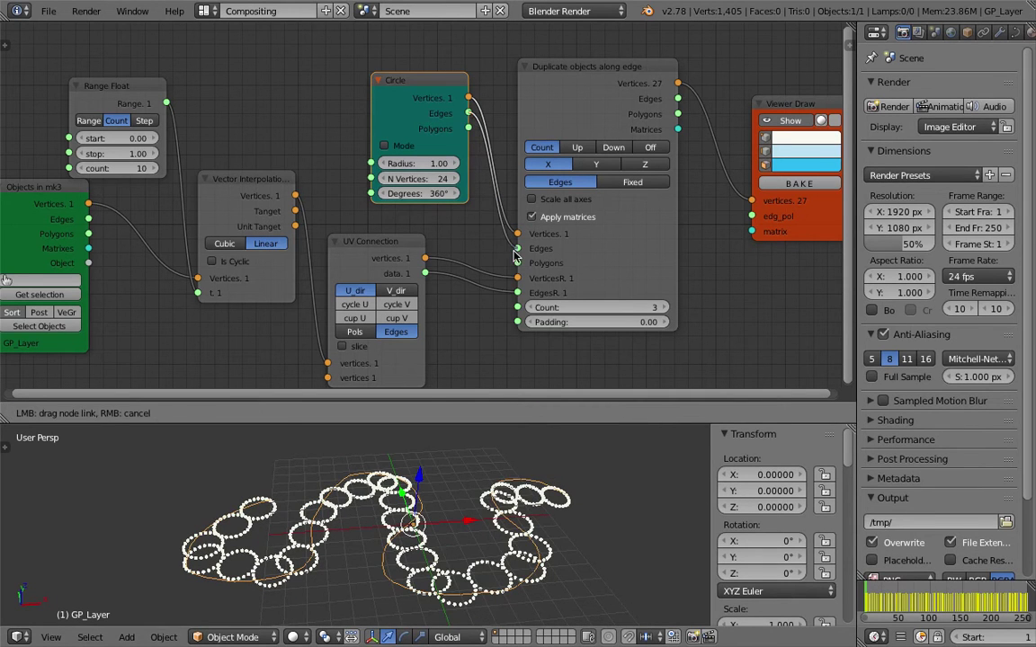
{"action": "left_click_drag", "start_coordinate": [515, 256], "coordinate": [517, 249]}
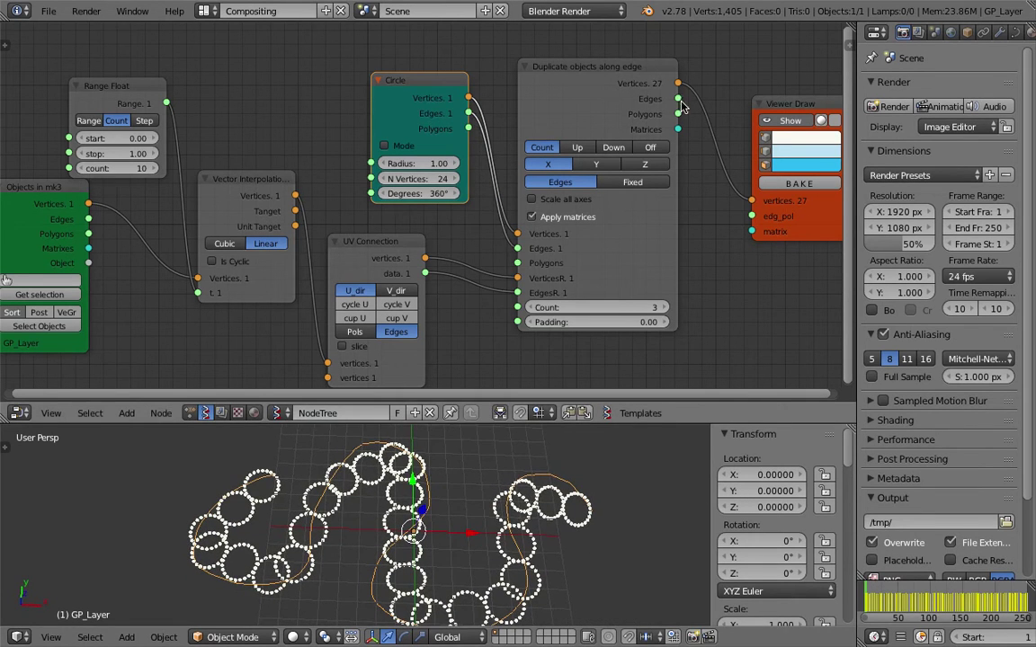
Step: Feed the duplicated edges into Viewer Draw, showing 27 circles along the curve, and save
{"action": "left_click_drag", "start_coordinate": [679, 99], "coordinate": [752, 216]}
{"action": "scroll", "coordinate": [456, 591], "scroll_direction": "up", "scroll_amount": 4}
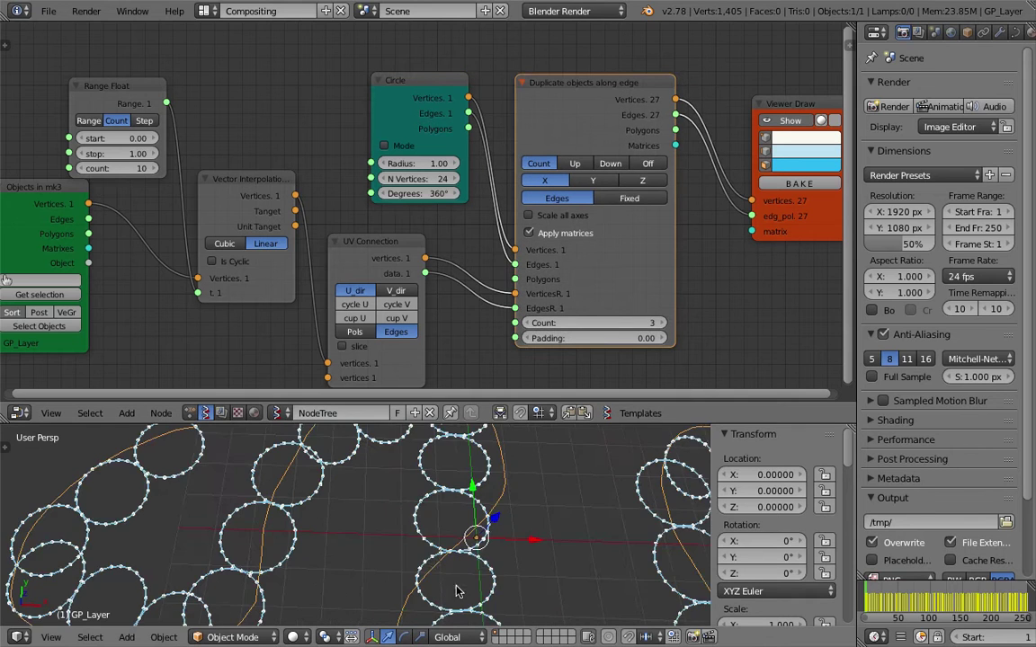
{"action": "scroll", "coordinate": [450, 584], "scroll_direction": "down", "scroll_amount": 1}
{"action": "scroll", "coordinate": [441, 575], "scroll_direction": "down", "scroll_amount": 1}
{"action": "scroll", "coordinate": [432, 567], "scroll_direction": "down", "scroll_amount": 2}
{"action": "scroll", "coordinate": [418, 553], "scroll_direction": "down", "scroll_amount": 2}
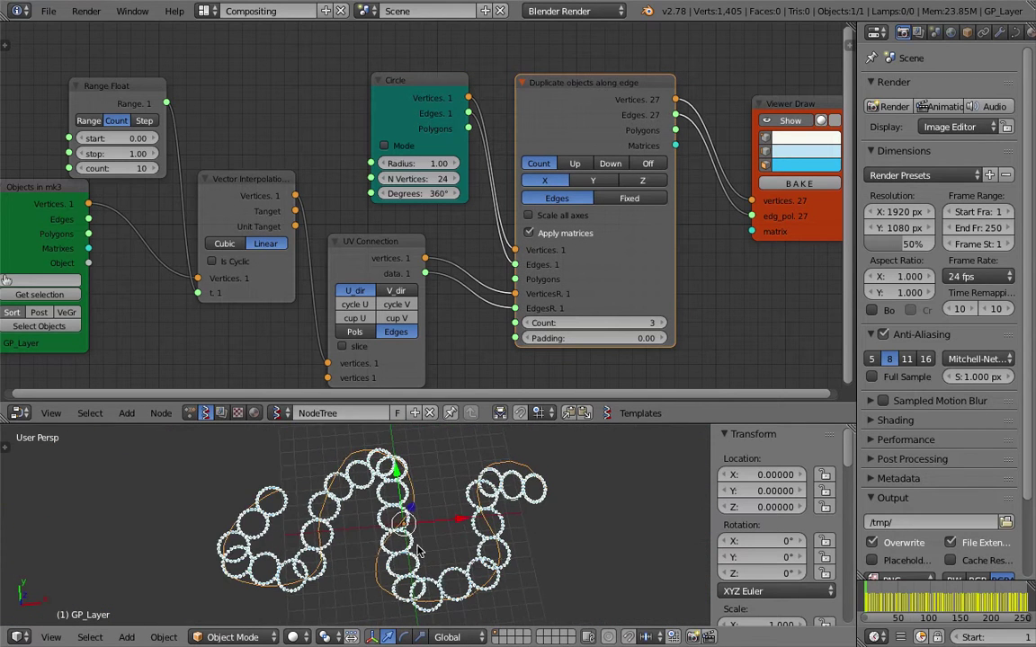
{"action": "middle_click_drag", "start_coordinate": [416, 551], "coordinate": [423, 503]}
{"action": "middle_click_drag", "start_coordinate": [426, 320], "coordinate": [409, 302]}
{"action": "key", "text": "ctrl+s"}
Step: Reposition the Circle and Viewer Draw nodes while orbiting the view and saving
{"action": "mouse_move", "coordinate": [422, 557]}
{"action": "middle_mouse_down"}
{"action": "mouse_move", "coordinate": [412, 531]}
{"action": "mouse_move", "coordinate": [252, 511]}
{"action": "mouse_move", "coordinate": [278, 499]}
{"action": "middle_mouse_up"}
{"action": "middle_click_drag", "start_coordinate": [478, 469], "coordinate": [378, 449]}
{"action": "left_click_drag", "start_coordinate": [449, 114], "coordinate": [427, 97]}
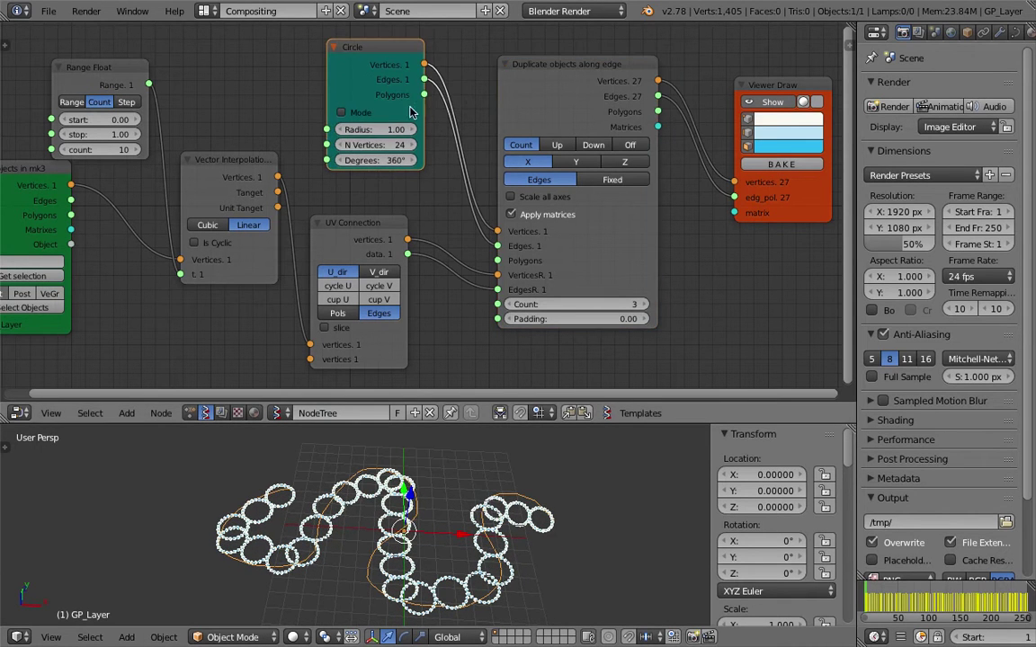
{"action": "key", "text": "ctrl+s"}
{"action": "left_click", "coordinate": [462, 533]}
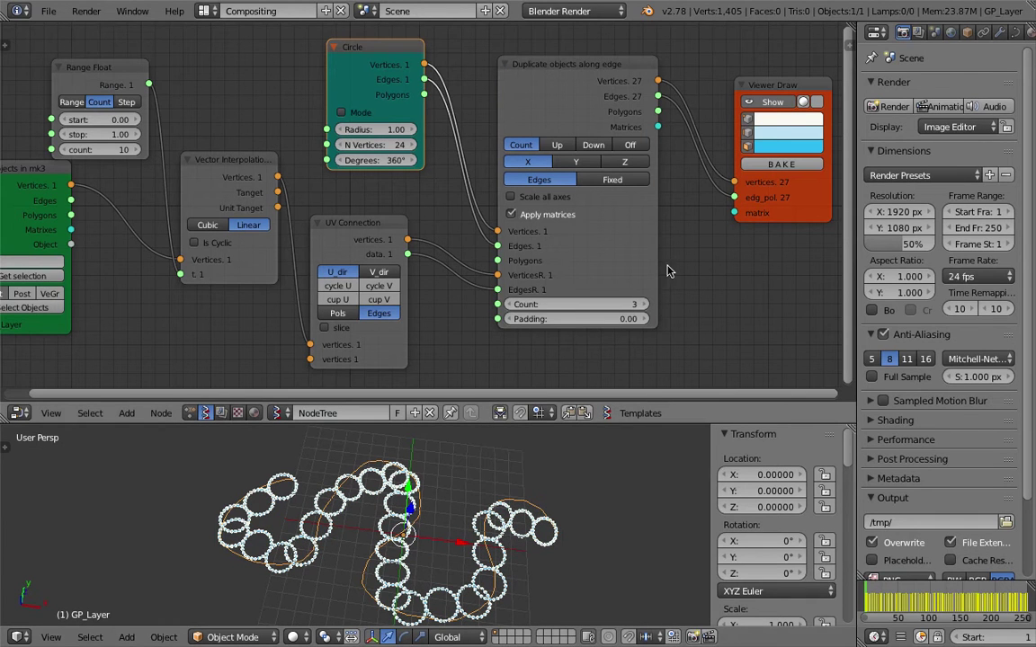
{"action": "middle_click_drag", "start_coordinate": [640, 243], "coordinate": [577, 258]}
{"action": "key", "text": "ctrl+s"}
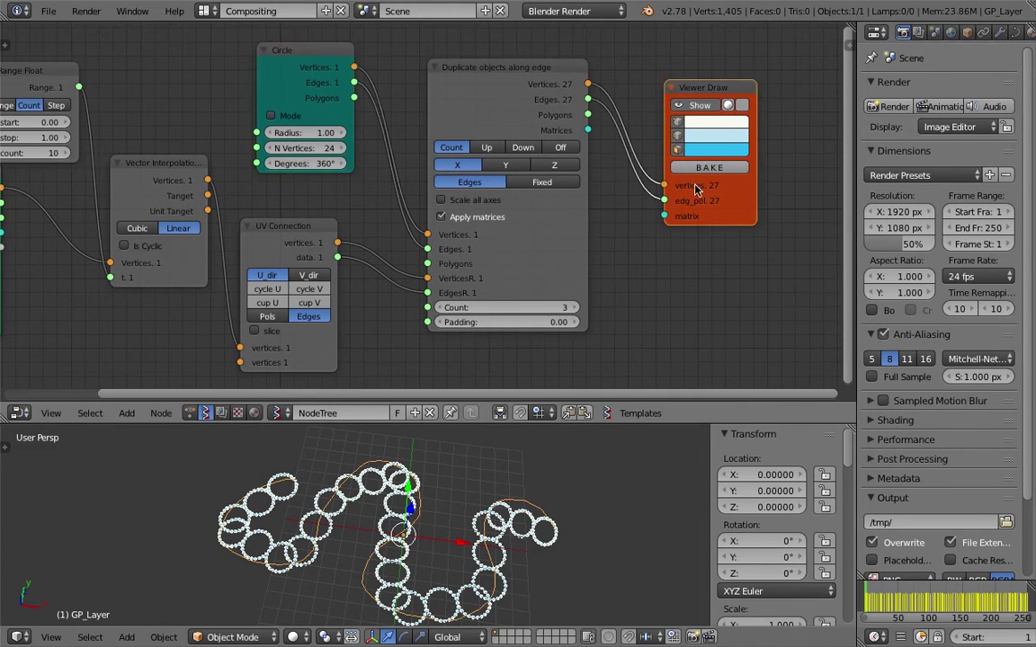
{"action": "left_click_drag", "start_coordinate": [760, 206], "coordinate": [767, 194]}
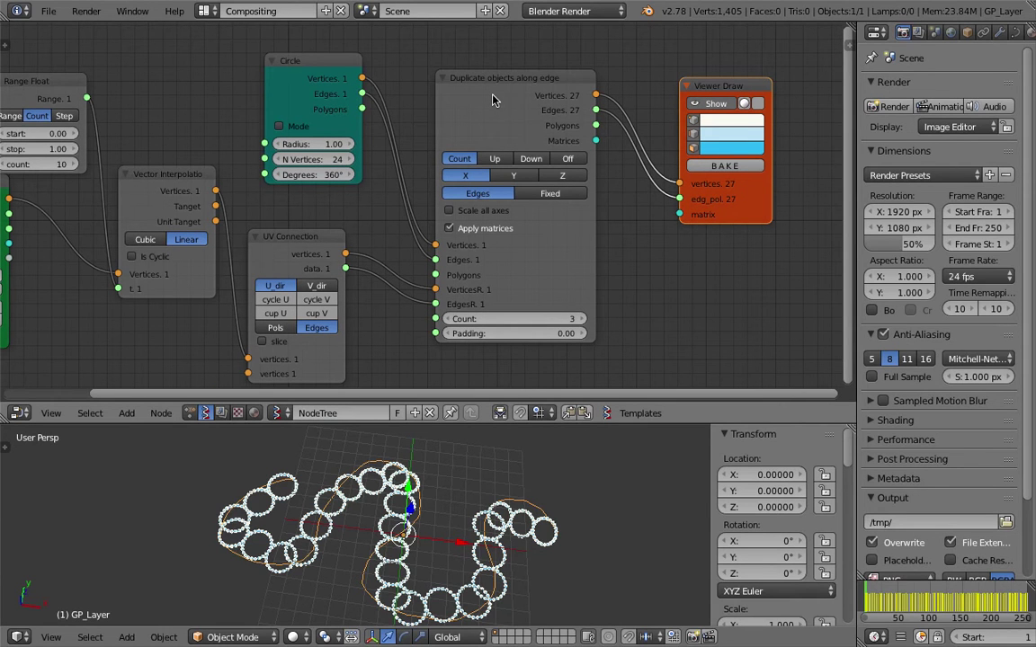
{"action": "mouse_move", "coordinate": [360, 504]}
{"action": "middle_mouse_down"}
{"action": "mouse_move", "coordinate": [406, 531]}
{"action": "mouse_move", "coordinate": [522, 490]}
{"action": "middle_mouse_up"}
{"action": "scroll", "coordinate": [755, 288], "scroll_direction": "up", "scroll_amount": 1}
{"action": "scroll", "coordinate": [755, 288], "scroll_direction": "down", "scroll_amount": 2}
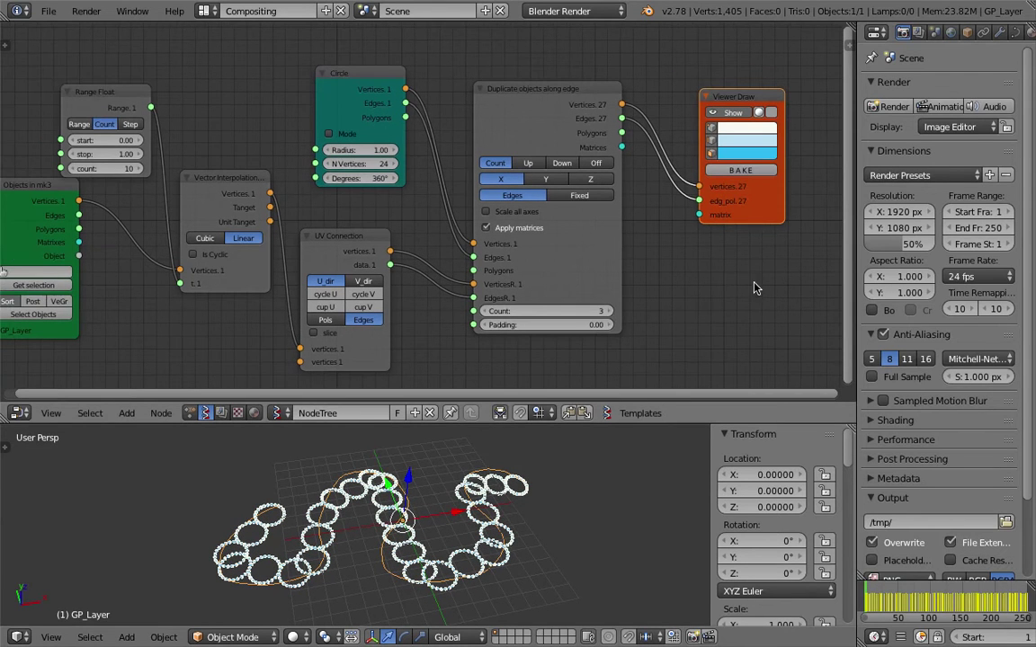
{"action": "left_click_drag", "start_coordinate": [764, 212], "coordinate": [756, 197]}
{"action": "scroll", "coordinate": [751, 241], "scroll_direction": "left", "scroll_amount": 2, "text": "ctrl"}
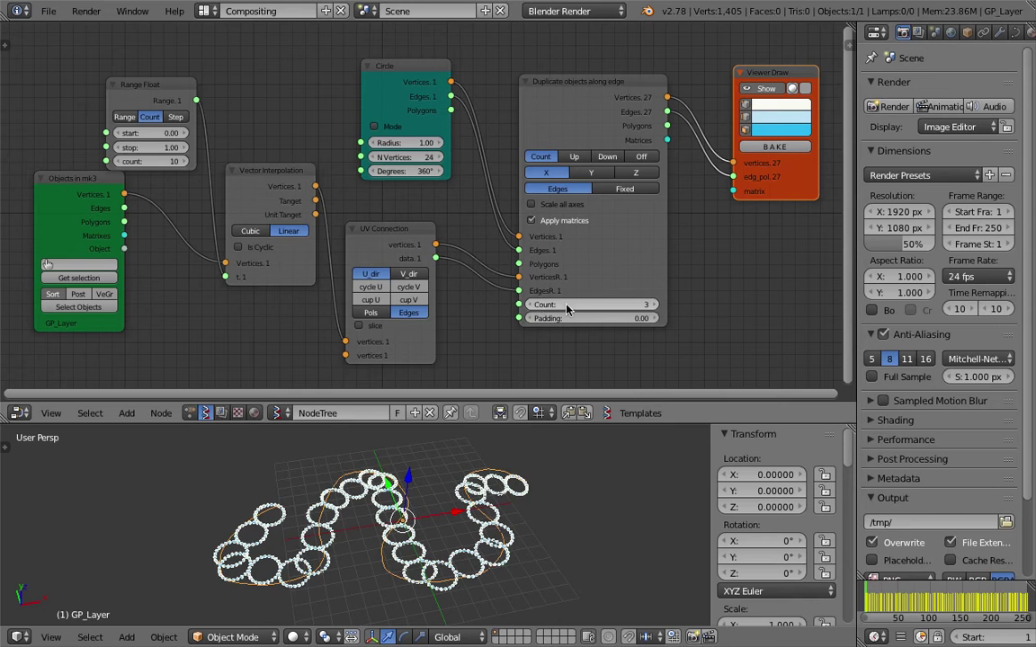
Step: Set the Duplicate node count to 1 and begin raising the Range Float count
{"action": "left_click_drag", "start_coordinate": [530, 304], "coordinate": [612, 305]}
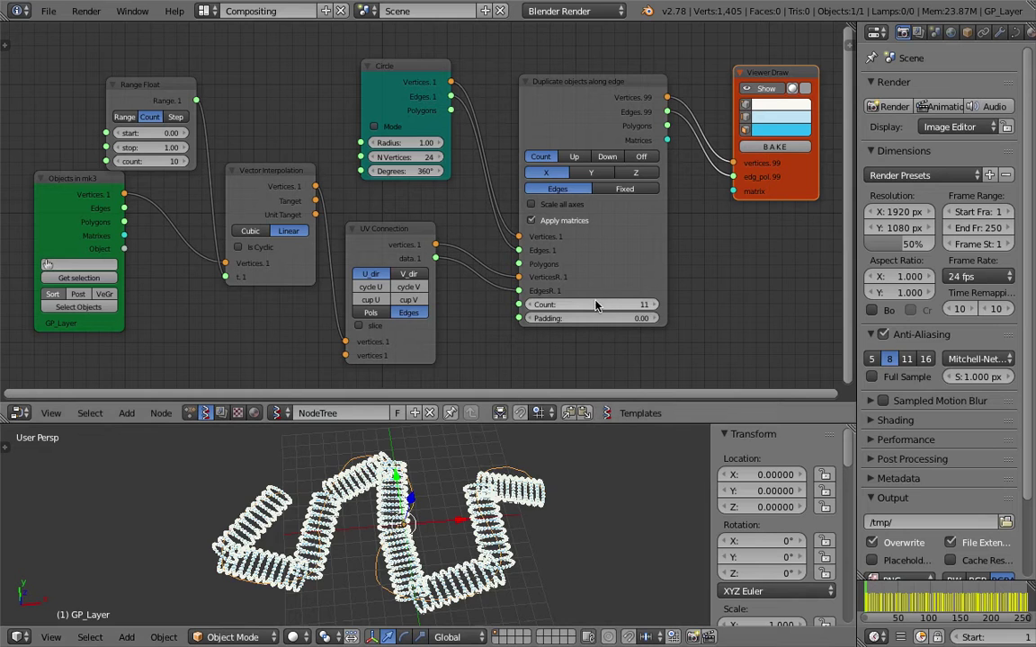
{"action": "left_click_drag", "start_coordinate": [594, 306], "coordinate": [549, 306]}
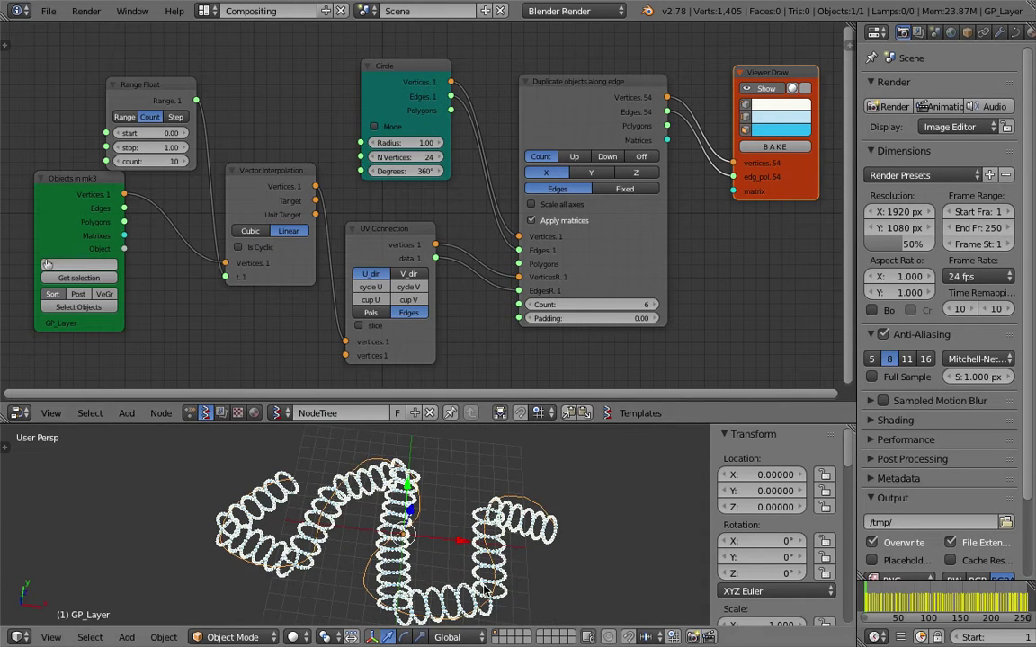
{"action": "left_click", "coordinate": [661, 306]}
{"action": "type", "text": "1"}
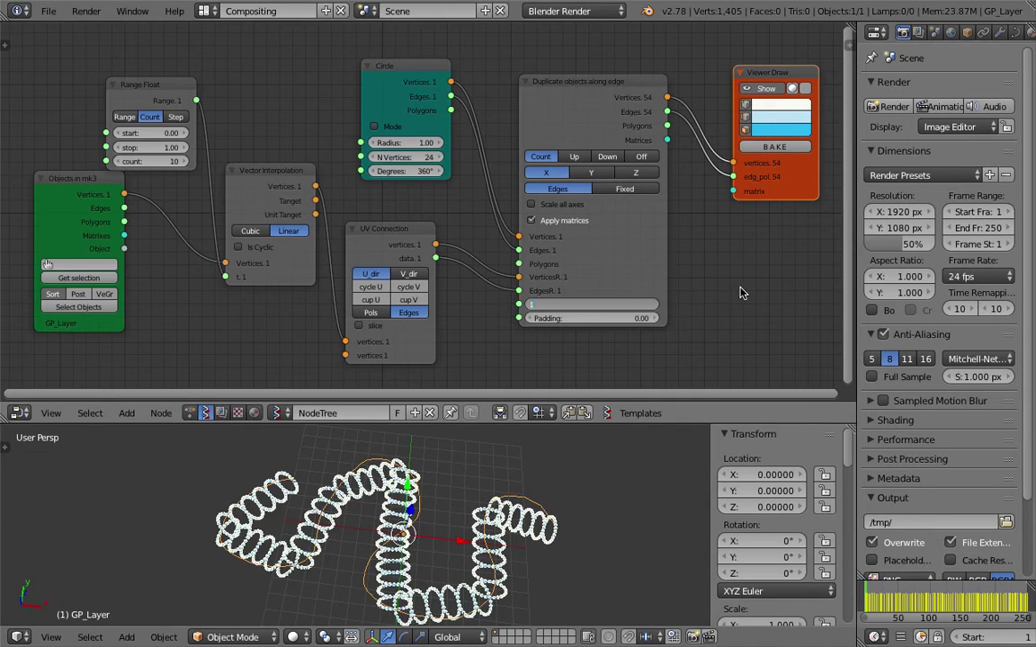
{"action": "key", "text": "Return"}
{"action": "mouse_move", "coordinate": [450, 540]}
{"action": "middle_mouse_down"}
{"action": "mouse_move", "coordinate": [499, 546]}
{"action": "mouse_move", "coordinate": [439, 540]}
{"action": "middle_mouse_up"}
{"action": "middle_click_drag", "start_coordinate": [281, 552], "coordinate": [276, 506]}
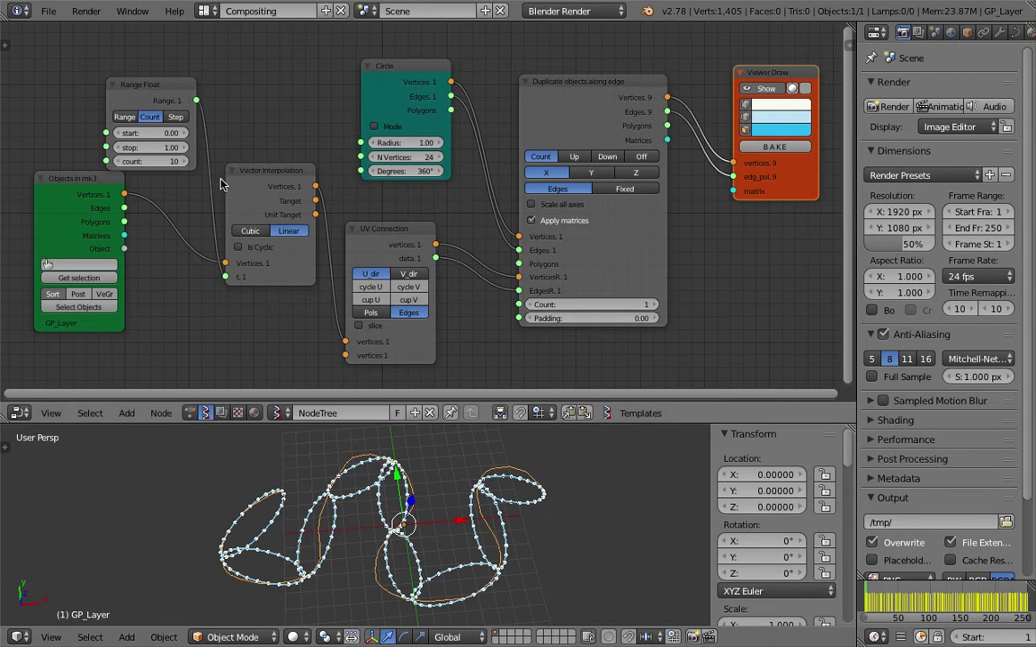
{"action": "mouse_move", "coordinate": [159, 166]}
{"action": "left_mouse_down"}
{"action": "mouse_move", "coordinate": [360, 167]}
{"action": "mouse_move", "coordinate": [180, 166]}
{"action": "mouse_move", "coordinate": [193, 161]}
{"action": "left_mouse_up"}
Step: Raise the Range Float count to 64 for denser rings
{"action": "left_click_drag", "start_coordinate": [150, 101], "coordinate": [166, 86]}
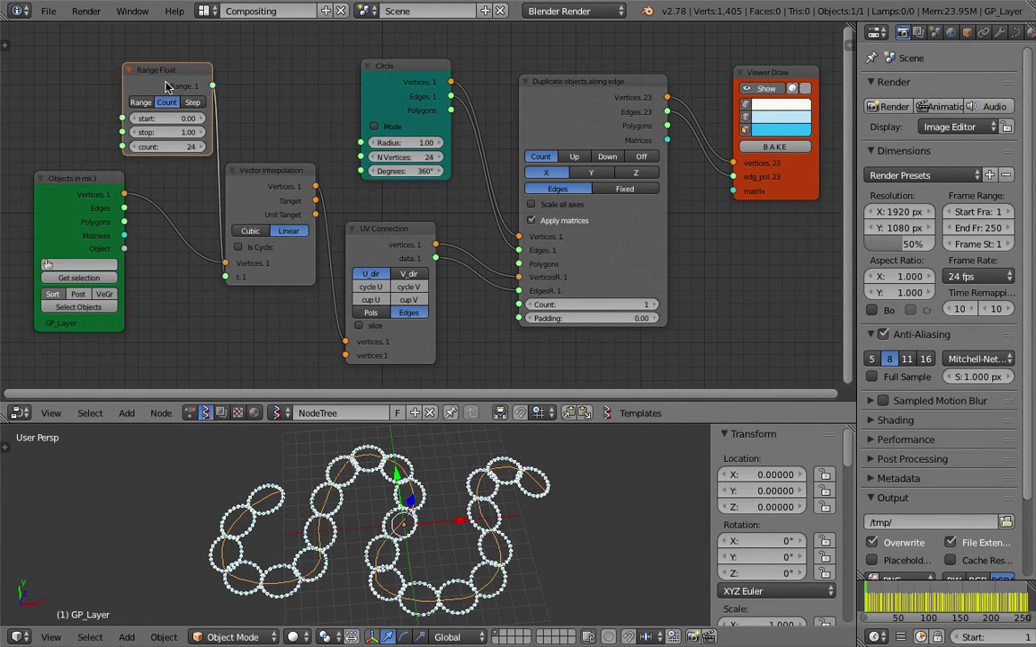
{"action": "left_click_drag", "start_coordinate": [162, 146], "coordinate": [207, 146]}
{"action": "left_click_drag", "start_coordinate": [153, 70], "coordinate": [113, 70]}
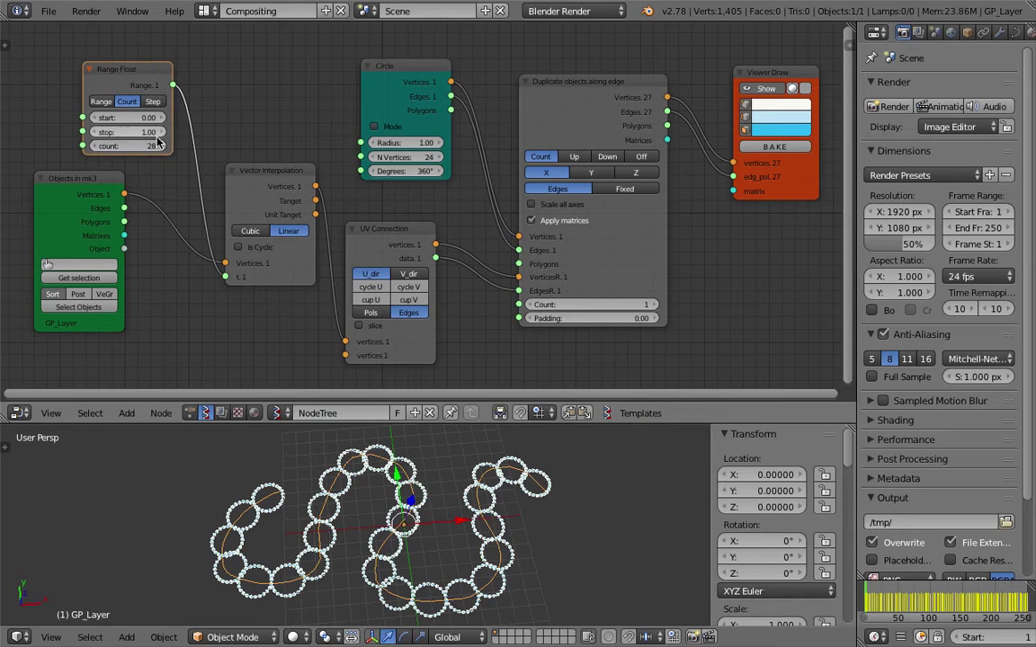
{"action": "mouse_move", "coordinate": [126, 145]}
{"action": "left_mouse_down"}
{"action": "mouse_move", "coordinate": [152, 145]}
{"action": "mouse_move", "coordinate": [152, 156]}
{"action": "left_mouse_up"}
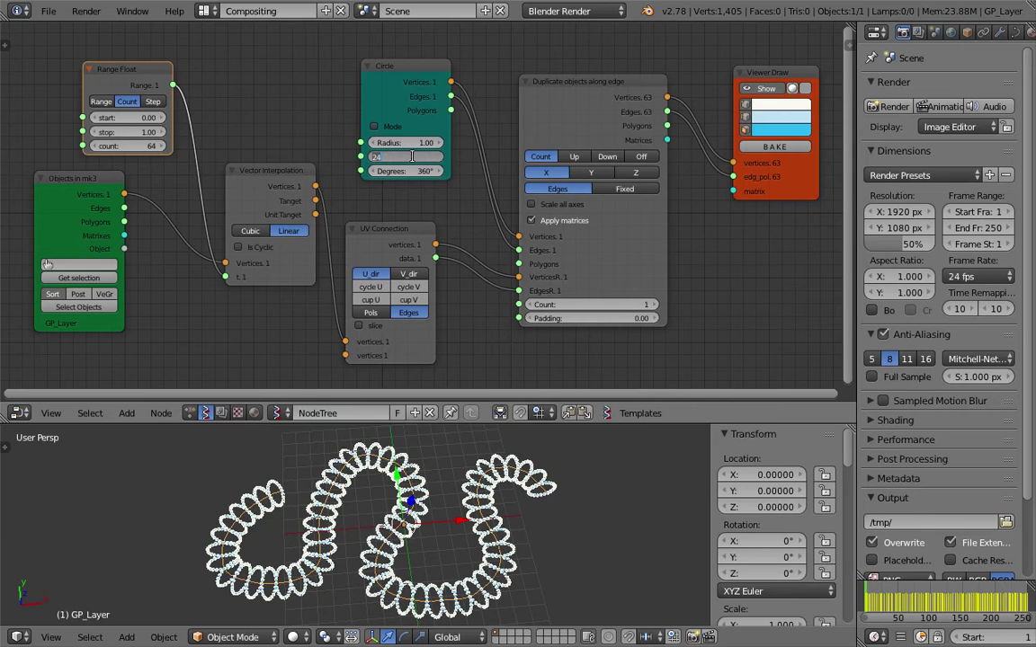
Step: Set the Circle node to 8 vertices and enlarge the 3D viewport
{"action": "type", "text": "8"}
{"action": "key", "text": "Return"}
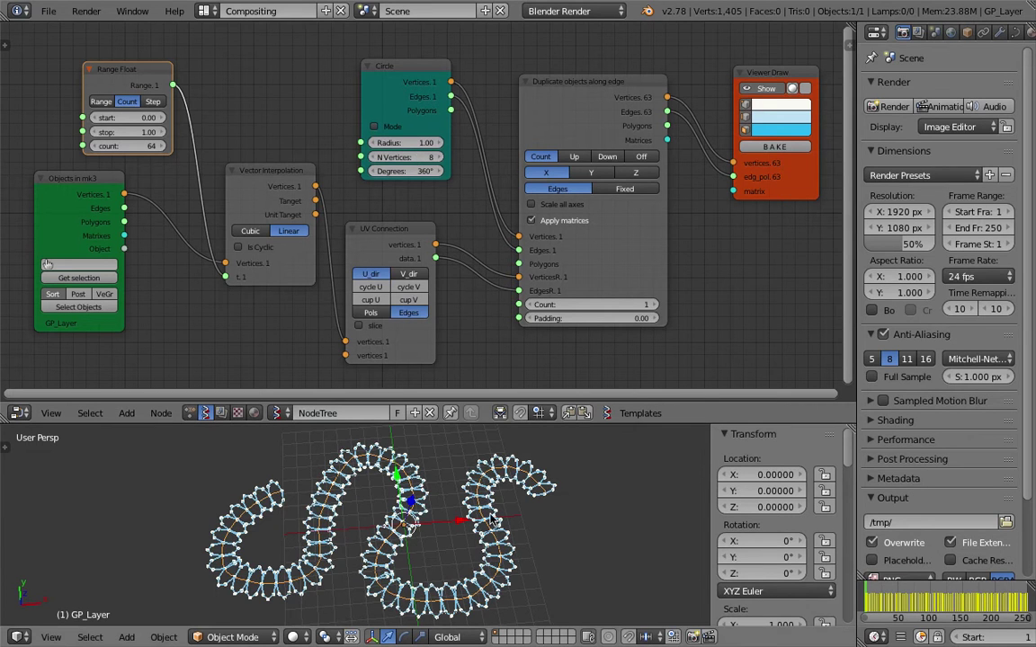
{"action": "mouse_move", "coordinate": [459, 484]}
{"action": "middle_mouse_down"}
{"action": "mouse_move", "coordinate": [517, 483]}
{"action": "mouse_move", "coordinate": [483, 532]}
{"action": "middle_mouse_up"}
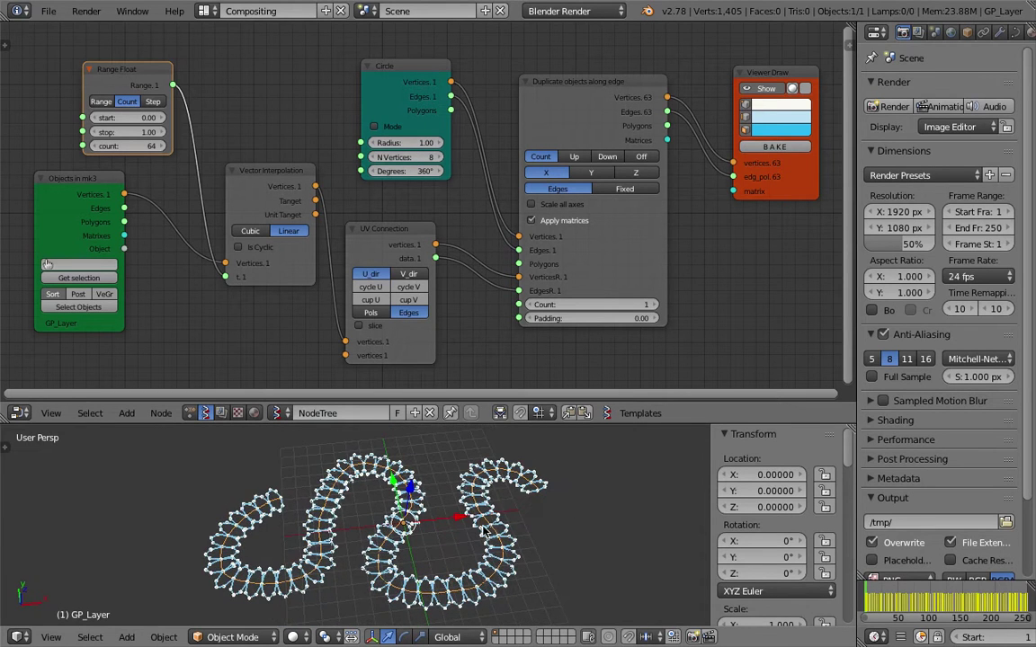
{"action": "left_click_drag", "start_coordinate": [505, 425], "coordinate": [503, 373]}
{"action": "mouse_move", "coordinate": [387, 549]}
{"action": "middle_mouse_down"}
{"action": "mouse_move", "coordinate": [379, 490]}
{"action": "mouse_move", "coordinate": [486, 562]}
{"action": "middle_mouse_up"}
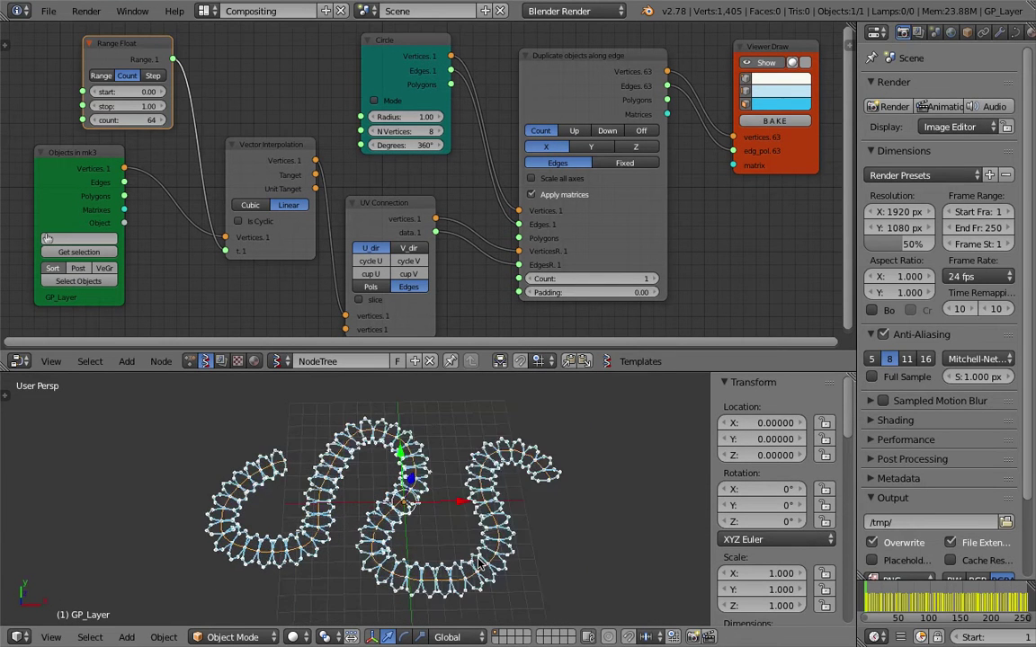
Step: Toggle the Duplicate node's apply-matrices and scale-all-axes options, leaving them unchanged
{"action": "scroll", "coordinate": [486, 562], "scroll_direction": "up", "scroll_amount": 1}
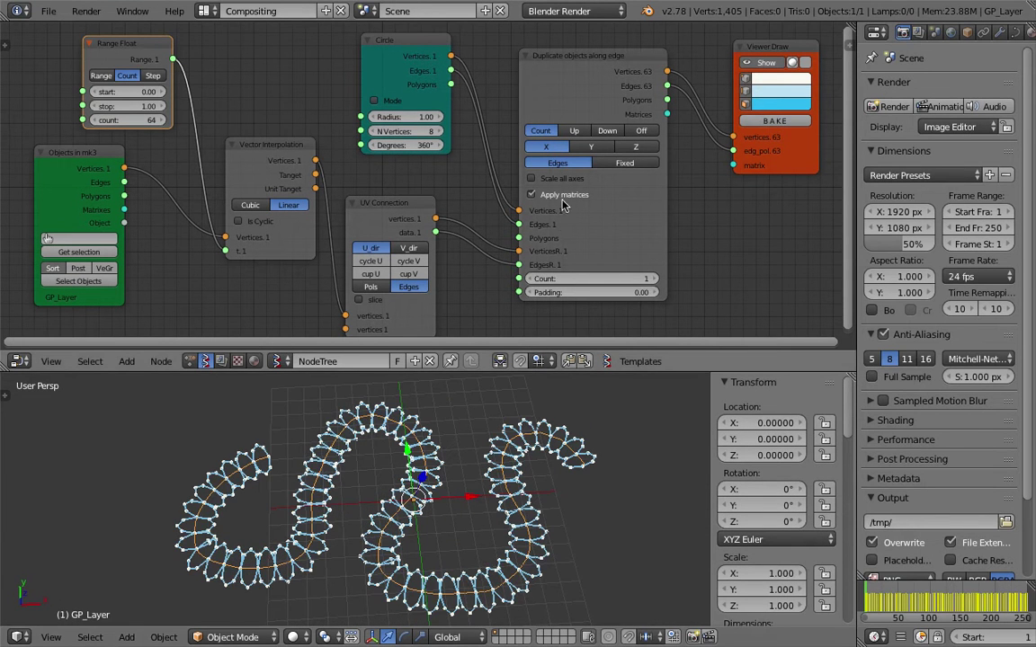
{"action": "left_click", "coordinate": [531, 178]}
{"action": "scroll", "coordinate": [517, 184], "scroll_direction": "up", "scroll_amount": 1}
{"action": "middle_click_drag", "start_coordinate": [575, 212], "coordinate": [554, 200]}
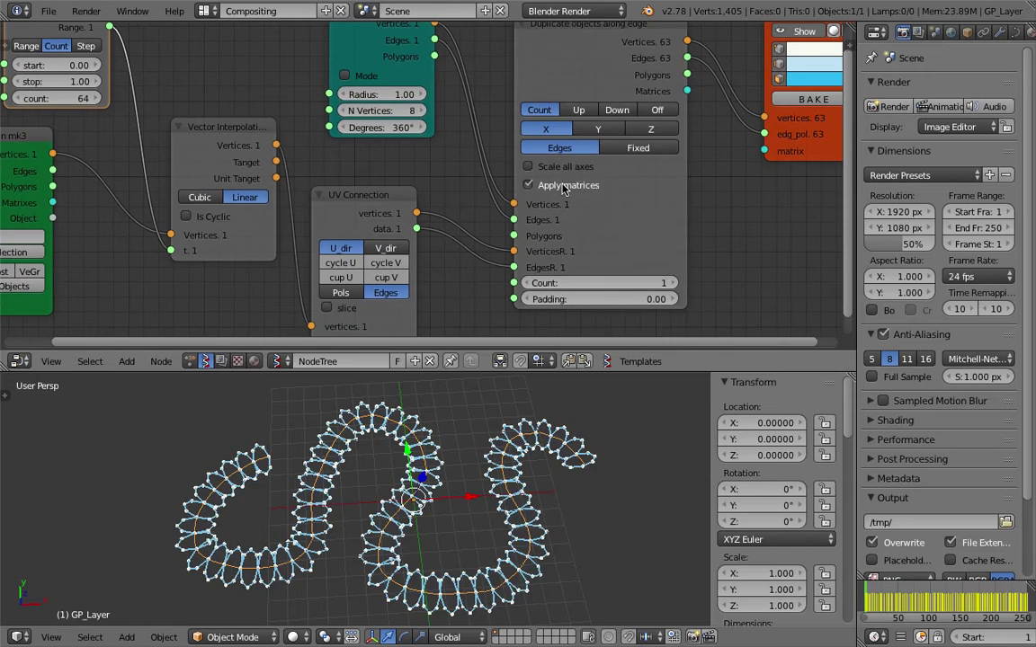
{"action": "left_click", "coordinate": [580, 186]}
{"action": "left_click", "coordinate": [579, 170]}
{"action": "left_click", "coordinate": [578, 171]}
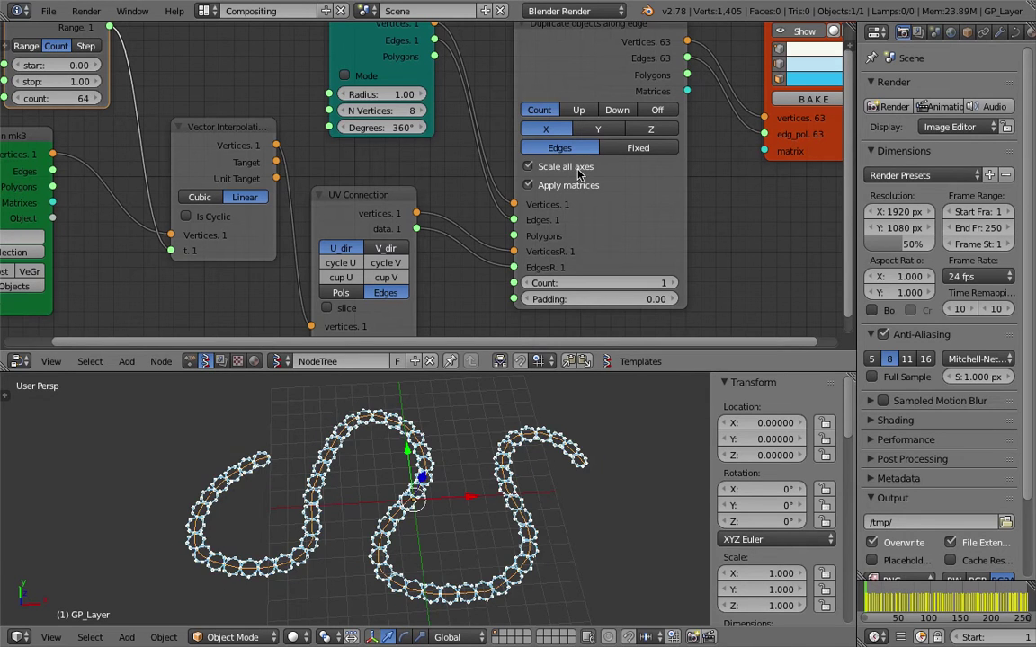
Step: Move the Circle node higher in the tree, above the other nodes
{"action": "middle_click_drag", "start_coordinate": [462, 526], "coordinate": [474, 490]}
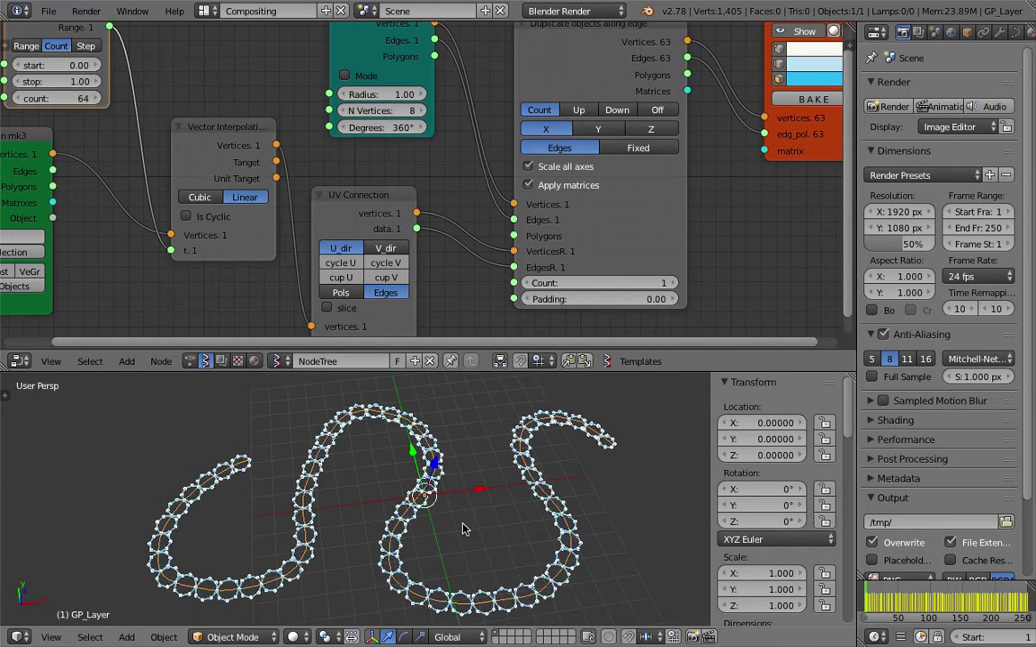
{"action": "scroll", "coordinate": [363, 162], "scroll_direction": "down", "scroll_amount": 2}
{"action": "left_click_drag", "start_coordinate": [364, 161], "coordinate": [338, 95]}
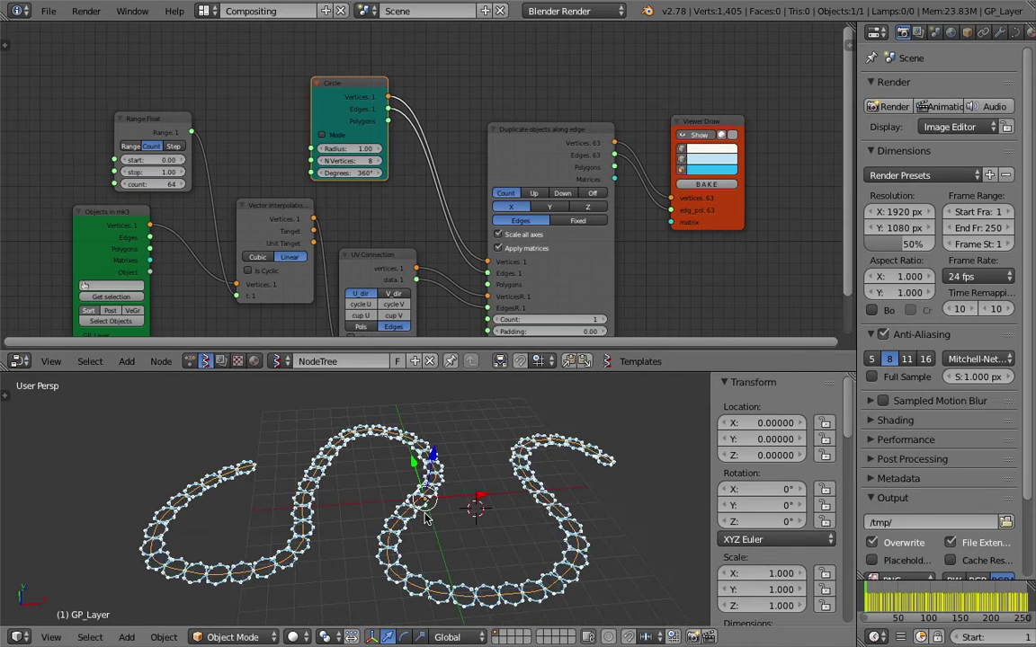
{"action": "middle_click_drag", "start_coordinate": [400, 167], "coordinate": [395, 141]}
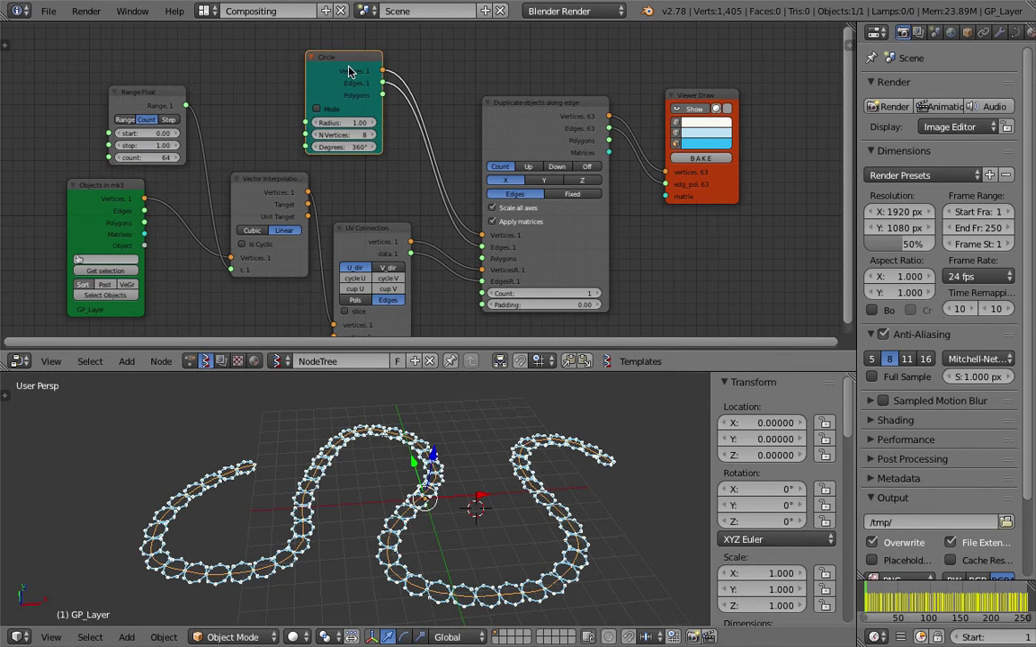
{"action": "scroll", "coordinate": [410, 147], "scroll_direction": "up", "scroll_amount": 1}
{"action": "scroll", "coordinate": [432, 162], "scroll_direction": "up", "scroll_amount": 2}
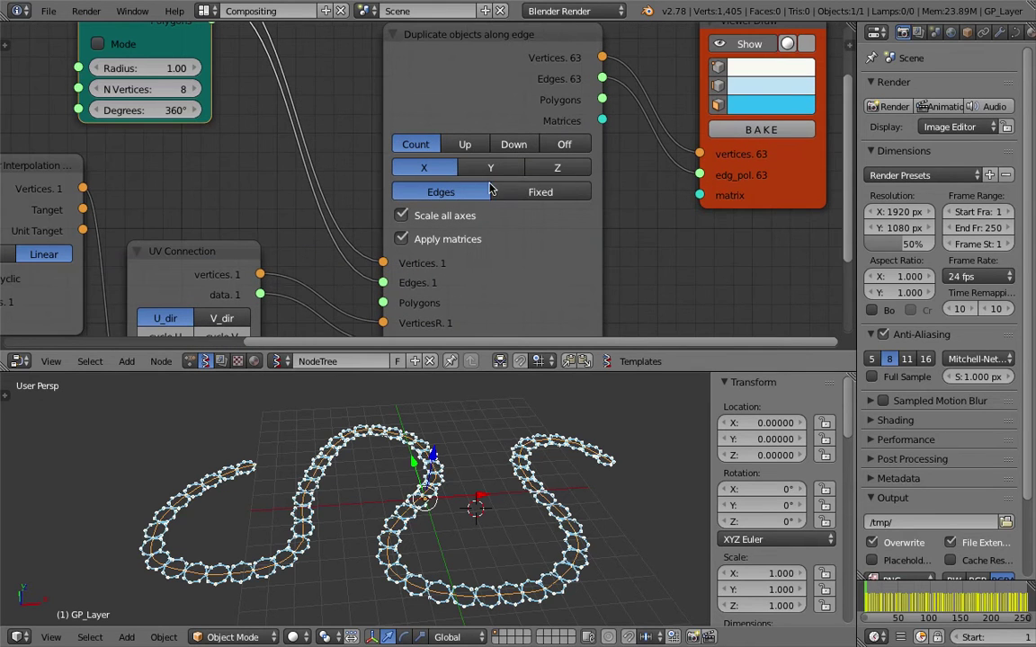
Step: Try the Duplicate node's Fixed and Edges modes, then save the file
{"action": "left_click", "coordinate": [506, 196]}
{"action": "left_click", "coordinate": [441, 192]}
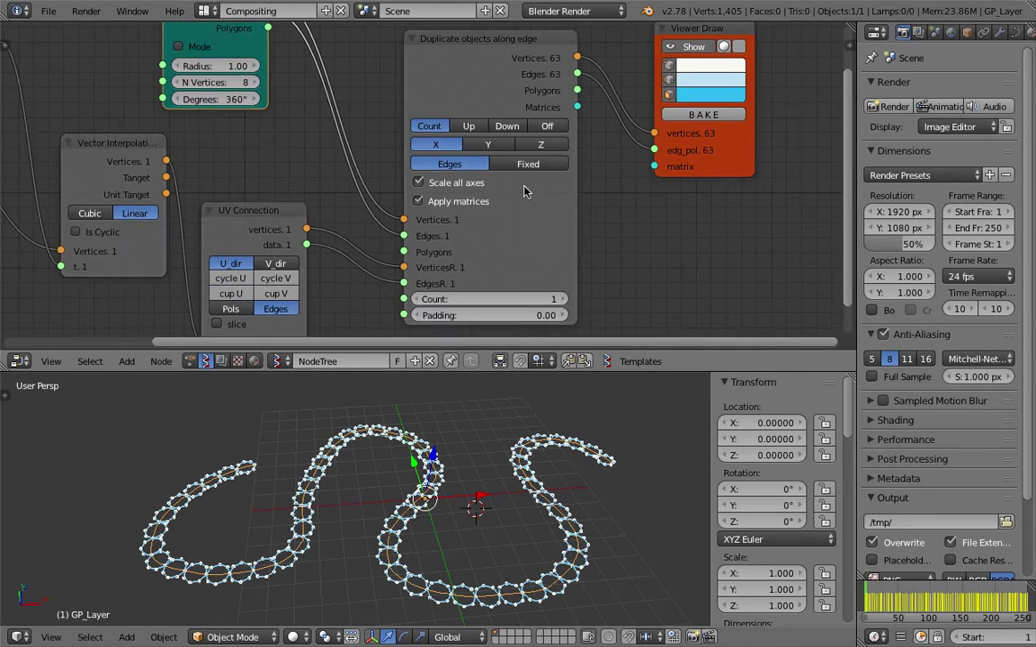
{"action": "scroll", "coordinate": [510, 169], "scroll_direction": "down", "scroll_amount": 1}
{"action": "key", "text": "ctrl+s"}
{"action": "left_click", "coordinate": [510, 169]}
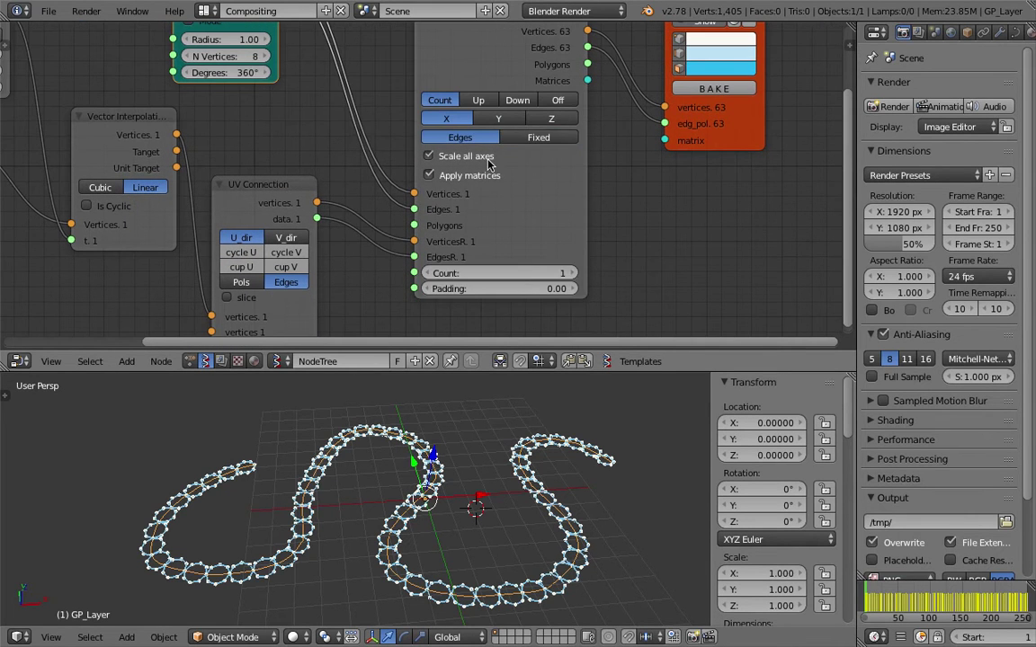
Step: Test larger padding, reset padding to 0, and switch the duplicator to Fixed mode
{"action": "left_click_drag", "start_coordinate": [521, 289], "coordinate": [532, 289]}
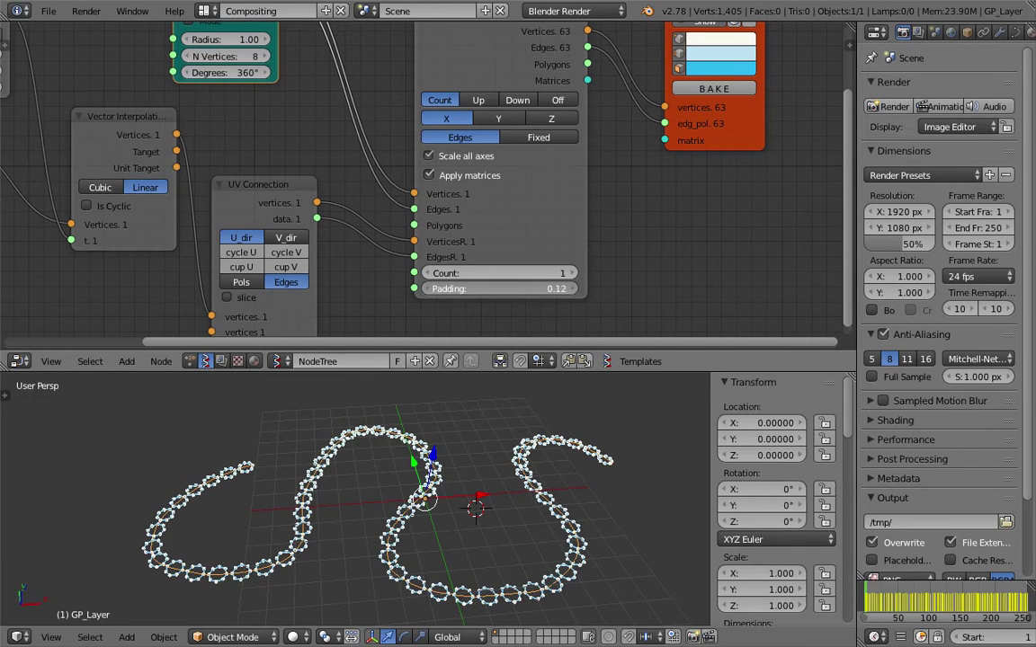
{"action": "mouse_move", "coordinate": [532, 290]}
{"action": "left_mouse_down"}
{"action": "mouse_move", "coordinate": [520, 292]}
{"action": "mouse_move", "coordinate": [541, 292]}
{"action": "left_mouse_up"}
{"action": "key", "text": "ctrl+s"}
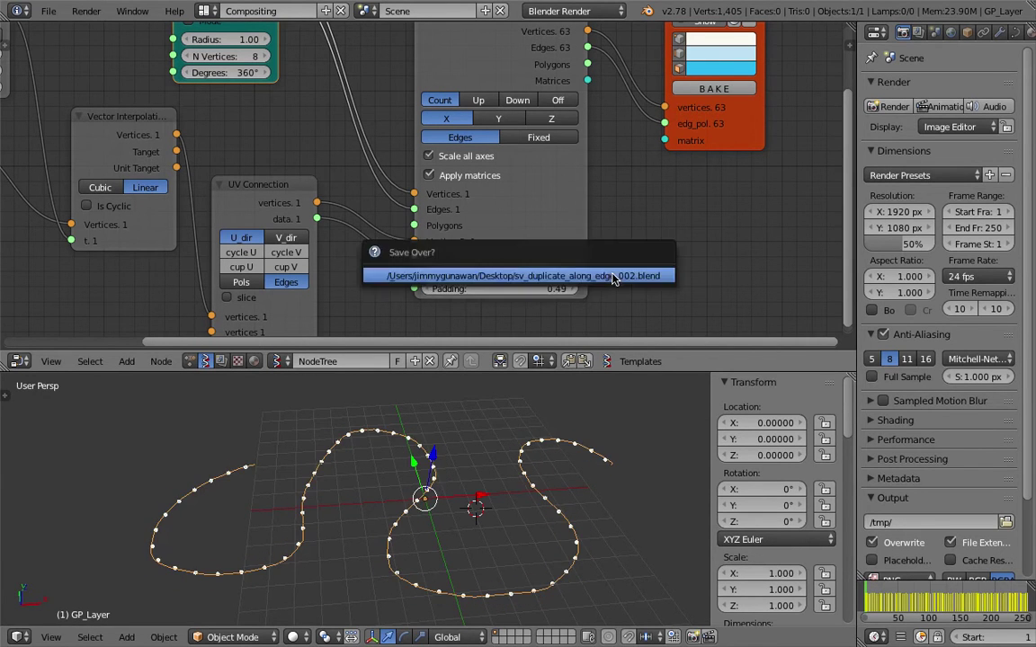
{"action": "left_click", "coordinate": [541, 289]}
{"action": "type", "text": "0"}
{"action": "key", "text": "Return"}
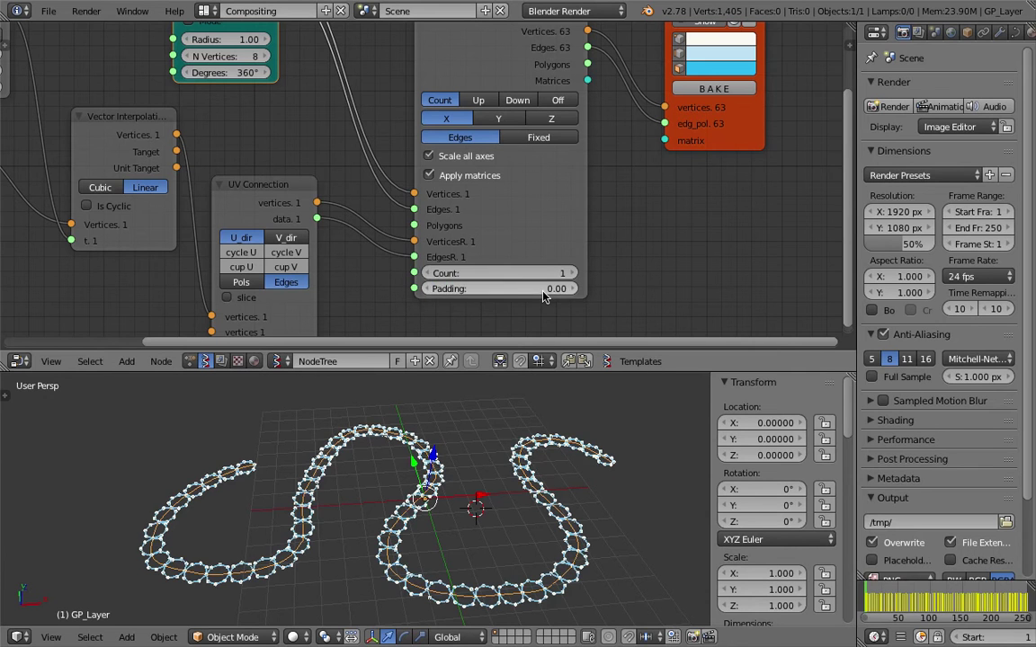
{"action": "left_click", "coordinate": [519, 138]}
Step: Rearrange the UV Connection, Duplicate and Viewer Draw nodes, save, and return to Edges mode
{"action": "middle_click_drag", "start_coordinate": [493, 220], "coordinate": [505, 207]}
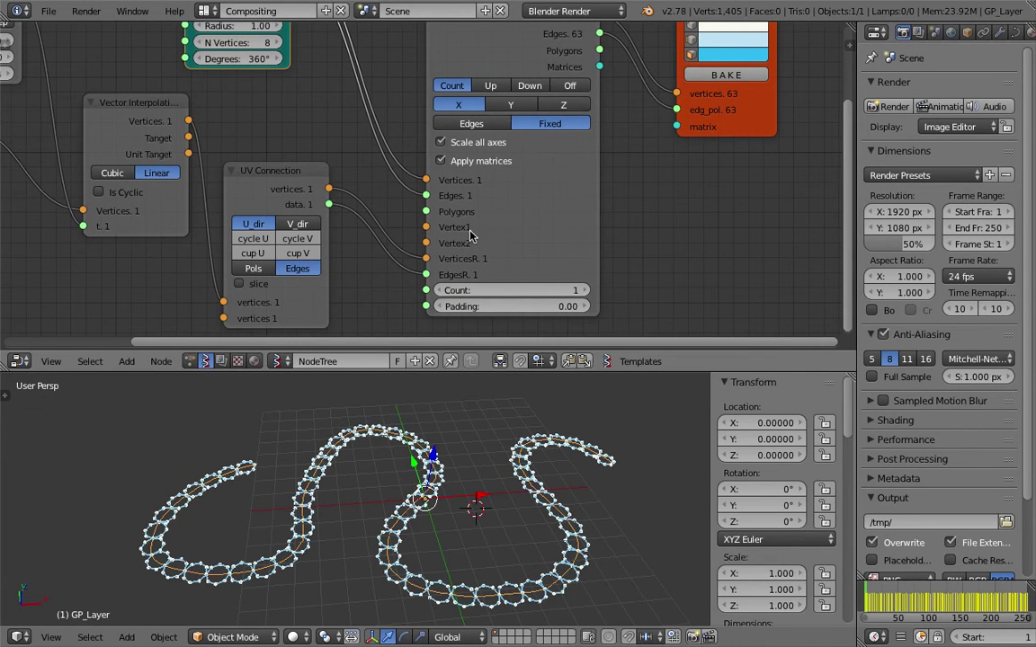
{"action": "middle_click_drag", "start_coordinate": [472, 255], "coordinate": [481, 253]}
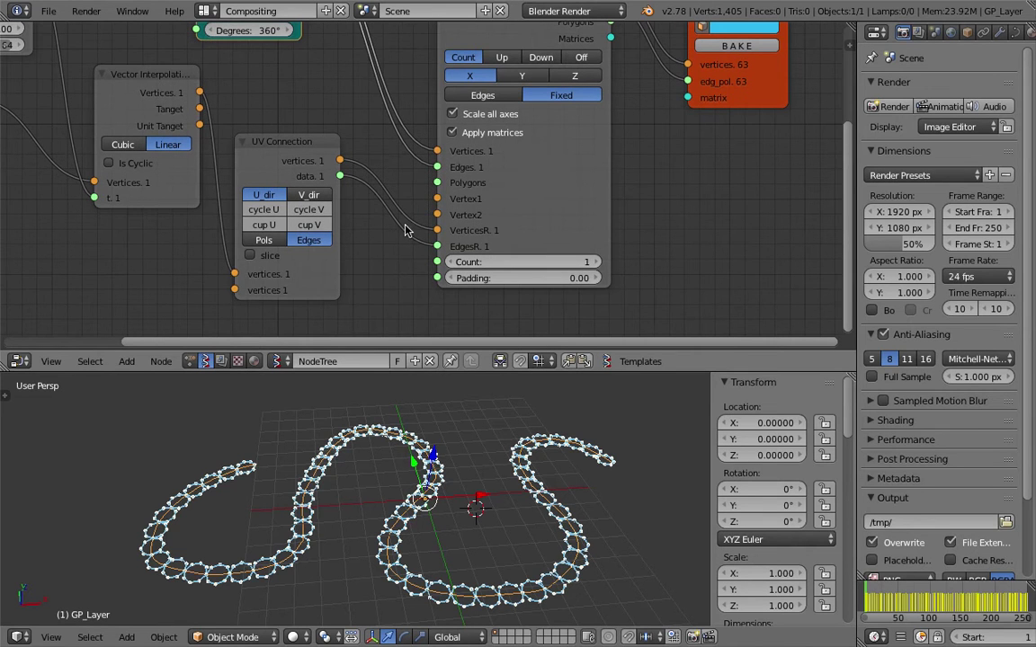
{"action": "left_click_drag", "start_coordinate": [330, 182], "coordinate": [314, 216]}
{"action": "scroll", "coordinate": [315, 216], "scroll_direction": "down", "scroll_amount": 1}
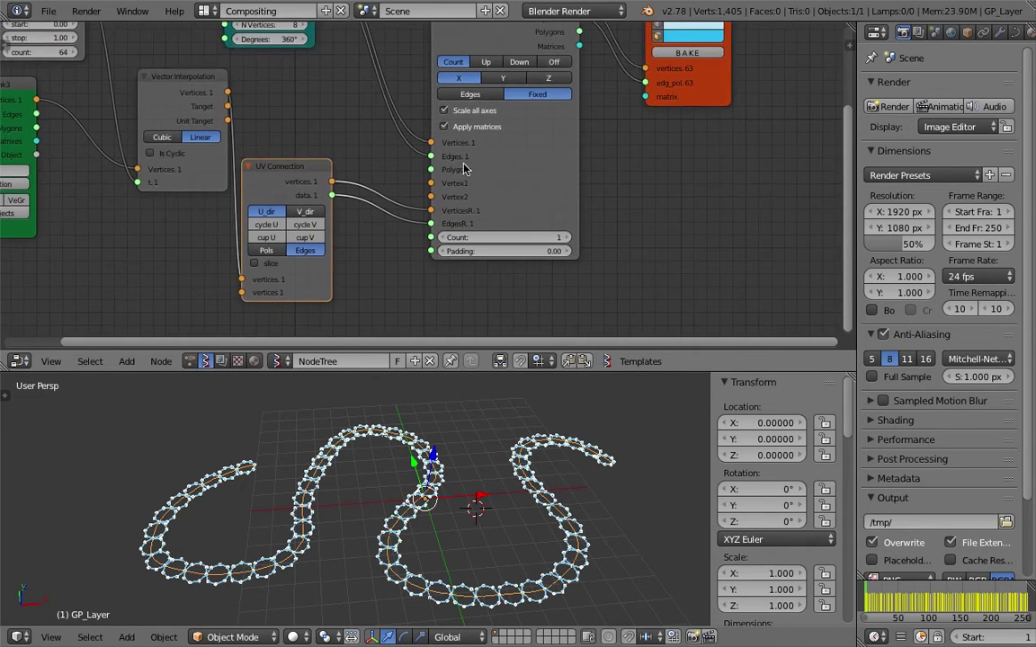
{"action": "middle_click_drag", "start_coordinate": [479, 213], "coordinate": [475, 231]}
{"action": "left_click_drag", "start_coordinate": [479, 215], "coordinate": [502, 188]}
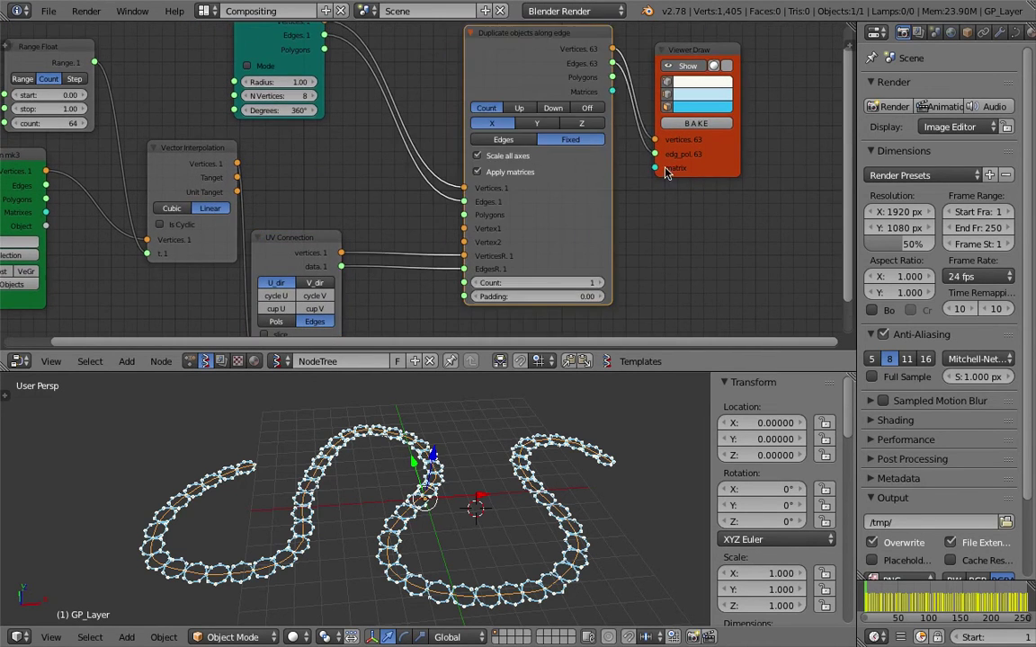
{"action": "left_click_drag", "start_coordinate": [727, 162], "coordinate": [765, 162]}
{"action": "middle_click_drag", "start_coordinate": [765, 162], "coordinate": [733, 177]}
{"action": "key", "text": "ctrl+s"}
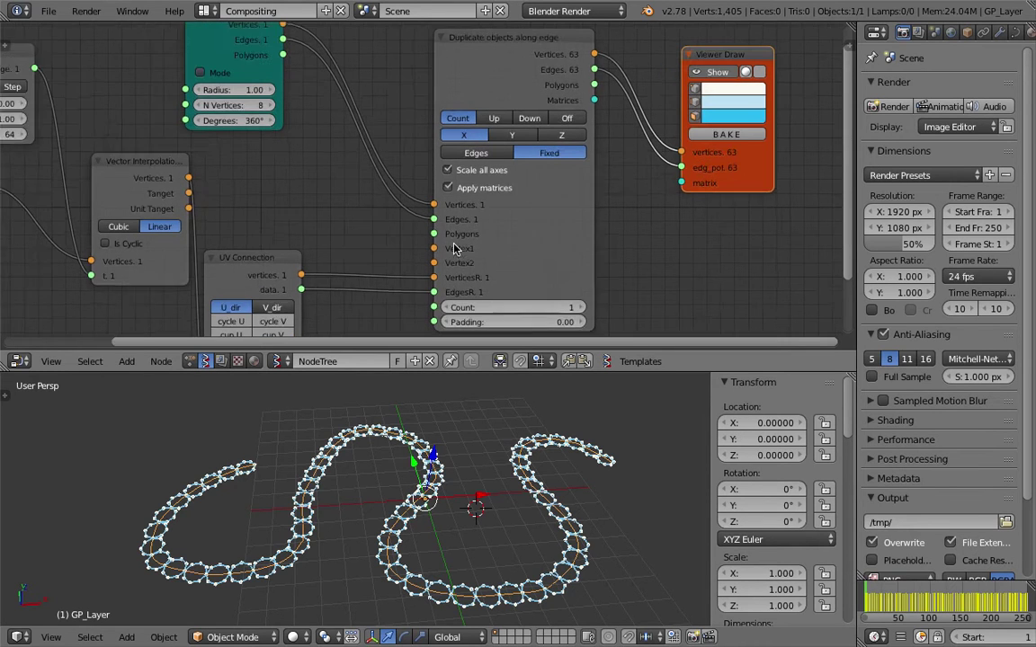
{"action": "left_click", "coordinate": [488, 156]}
Step: Set the Duplicate node's axis to Z so the rings stand upright
{"action": "scroll", "coordinate": [486, 157], "scroll_direction": "up", "scroll_amount": 1}
{"action": "left_click", "coordinate": [530, 137]}
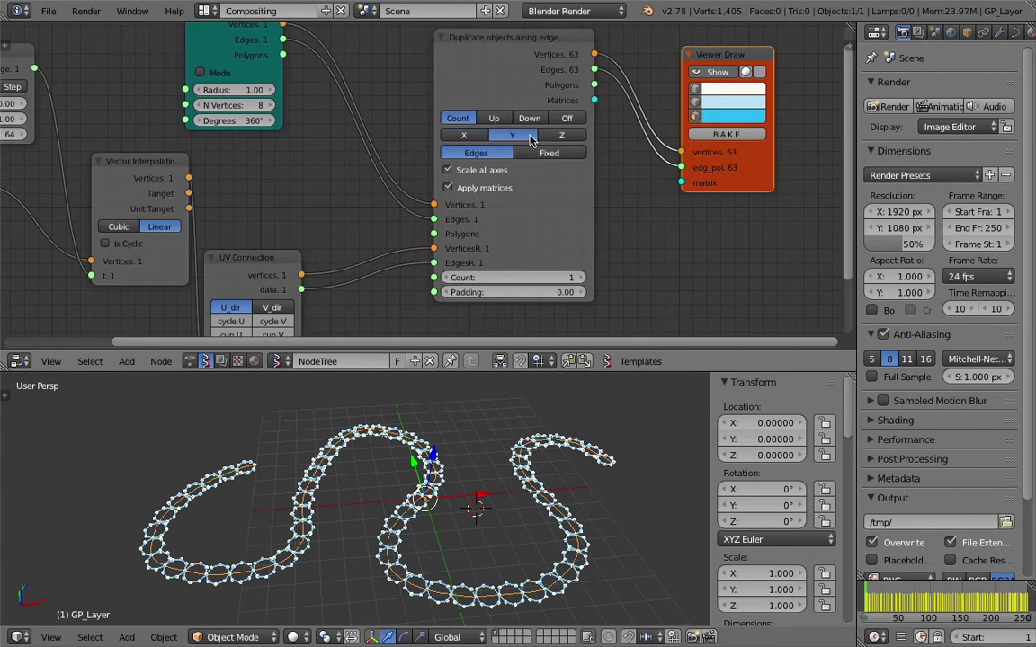
{"action": "left_click", "coordinate": [464, 135]}
{"action": "left_click", "coordinate": [511, 135]}
{"action": "left_click", "coordinate": [561, 134]}
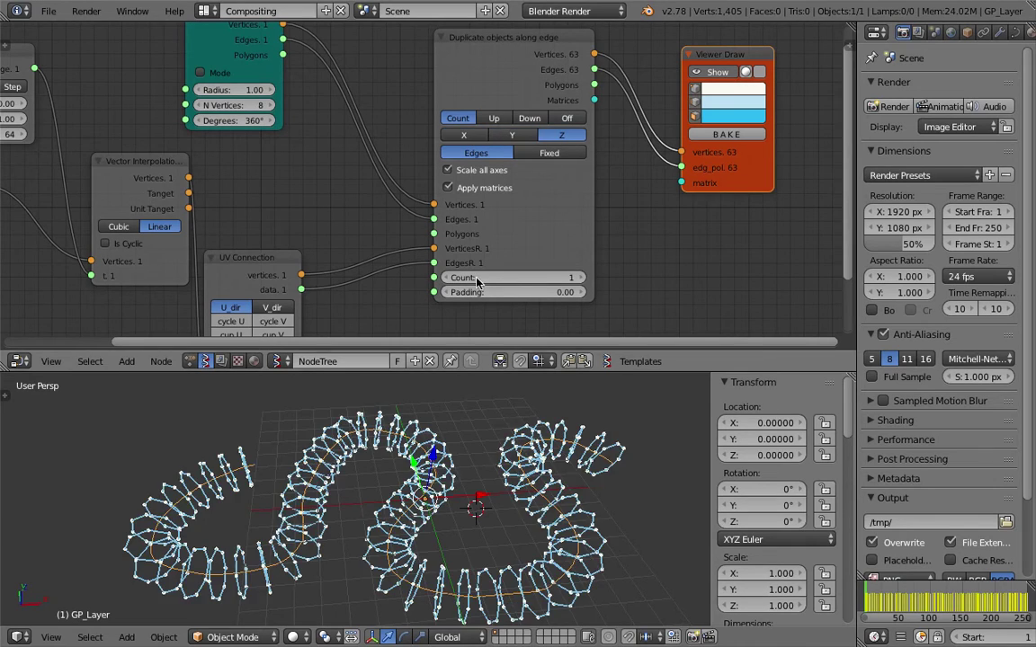
Step: Orbit around the upright 63-ring chain to inspect it, then save
{"action": "mouse_move", "coordinate": [503, 432]}
{"action": "middle_mouse_down"}
{"action": "mouse_move", "coordinate": [346, 536]}
{"action": "mouse_move", "coordinate": [415, 506]}
{"action": "mouse_move", "coordinate": [288, 495]}
{"action": "middle_mouse_up"}
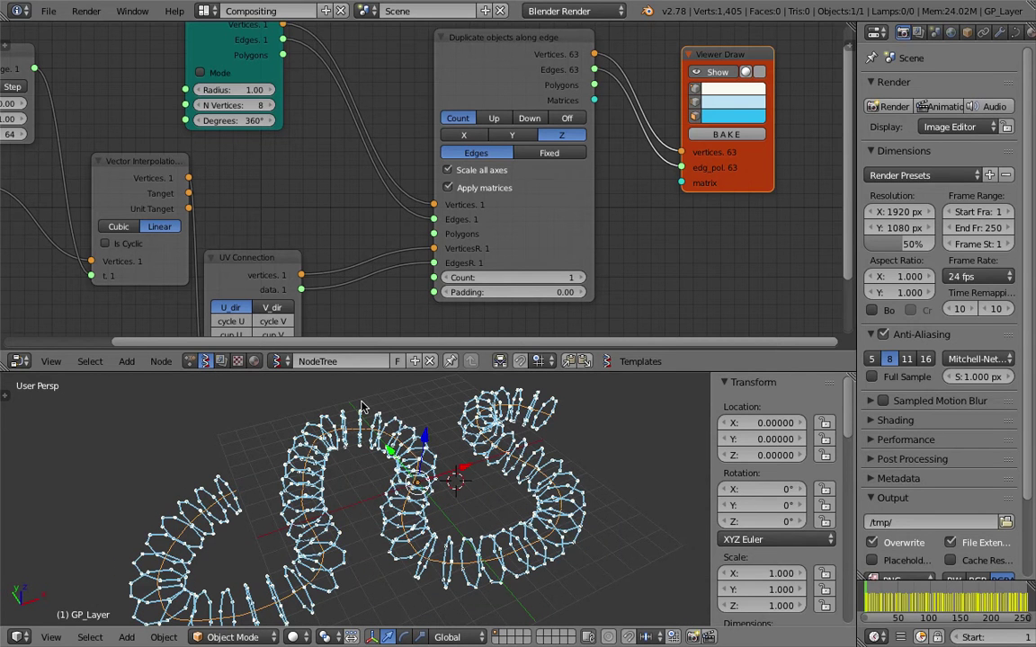
{"action": "middle_click_drag", "start_coordinate": [396, 446], "coordinate": [321, 502]}
{"action": "mouse_move", "coordinate": [499, 526]}
{"action": "middle_mouse_down"}
{"action": "mouse_move", "coordinate": [476, 515]}
{"action": "mouse_move", "coordinate": [376, 529]}
{"action": "mouse_move", "coordinate": [202, 493]}
{"action": "middle_mouse_up"}
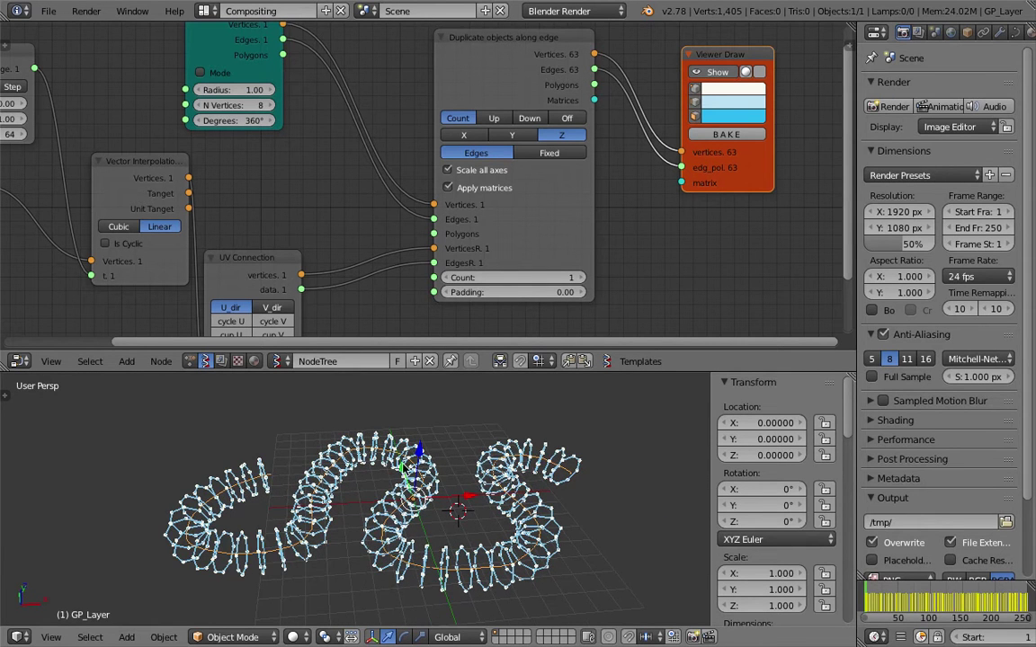
{"action": "middle_click_drag", "start_coordinate": [531, 537], "coordinate": [541, 533]}
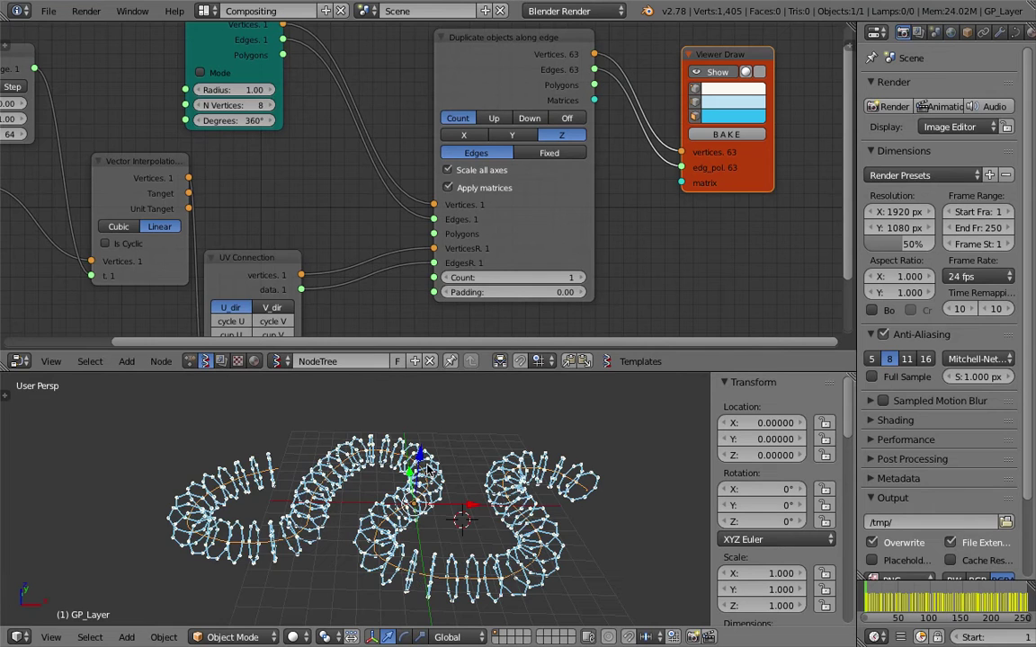
{"action": "middle_click_drag", "start_coordinate": [427, 469], "coordinate": [245, 479]}
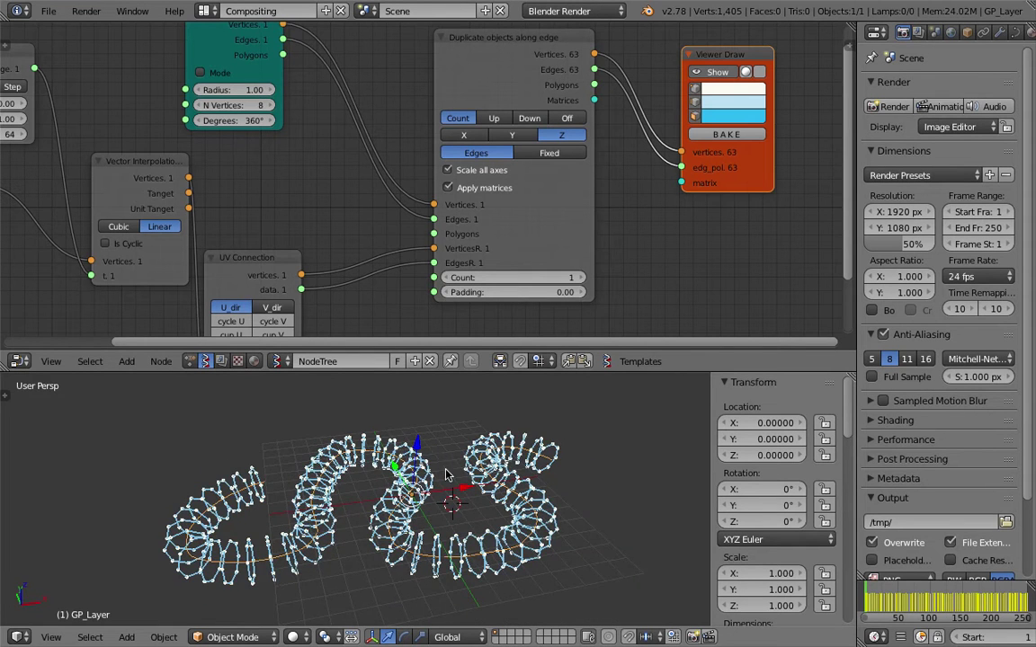
{"action": "key", "text": "ctrl+s"}
Step: Move Viewer Draw aside and add a UV Connection node above it
{"action": "left_click_drag", "start_coordinate": [503, 108], "coordinate": [647, 108]}
{"action": "middle_click_drag", "start_coordinate": [619, 106], "coordinate": [579, 172]}
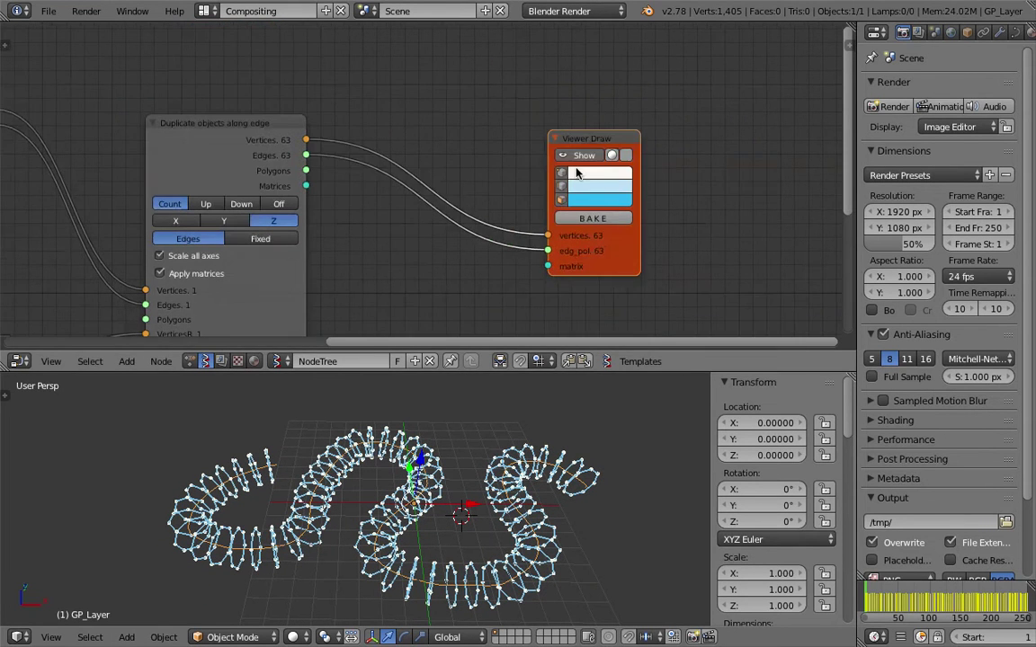
{"action": "left_click_drag", "start_coordinate": [578, 173], "coordinate": [646, 172]}
{"action": "key", "text": "space"}
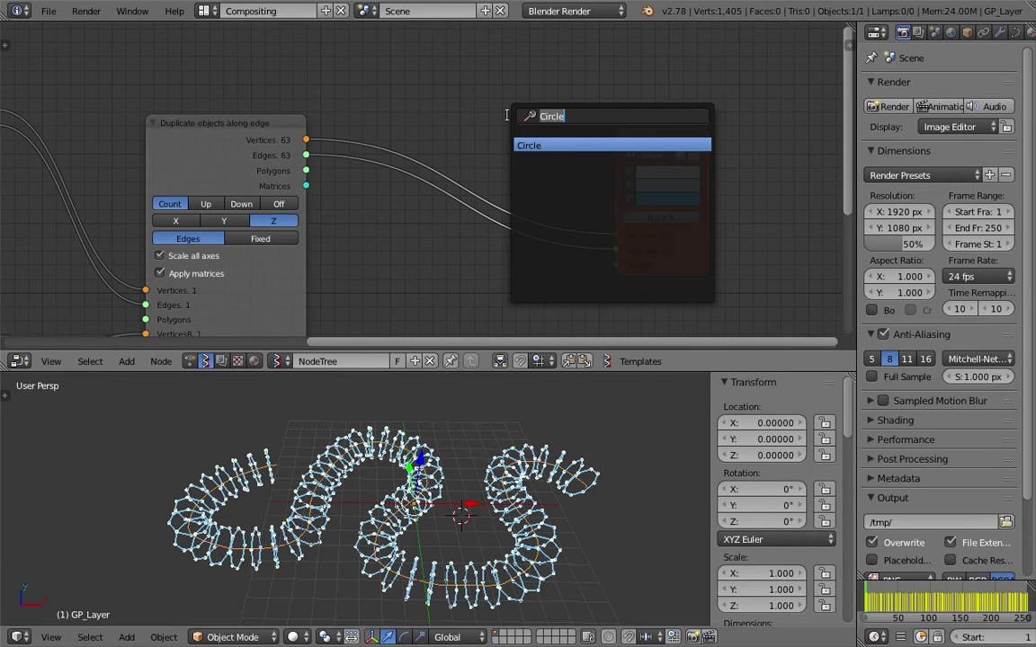
{"action": "type", "text": "uv"}
{"action": "key", "text": "Return"}
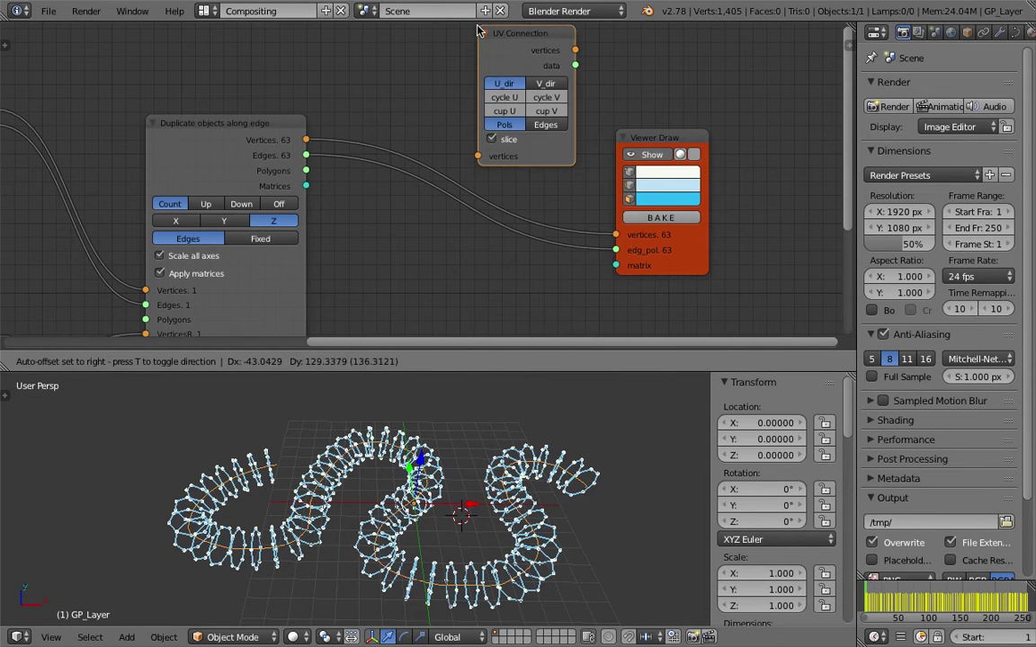
{"action": "left_click", "coordinate": [478, 31]}
{"action": "key", "text": "ctrl+s"}
Step: Wire rings through UV Connection into Viewer Draw, using V_dir with slicing off
{"action": "left_click_drag", "start_coordinate": [306, 140], "coordinate": [477, 155]}
{"action": "left_click_drag", "start_coordinate": [572, 54], "coordinate": [668, 220]}
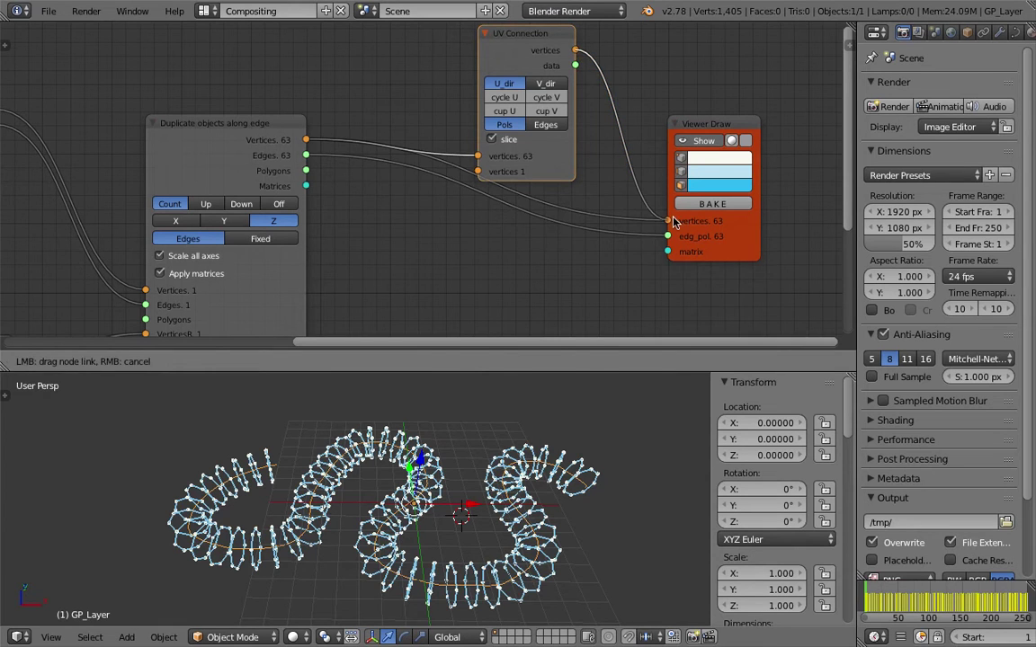
{"action": "mouse_move", "coordinate": [575, 64]}
{"action": "left_mouse_down"}
{"action": "mouse_move", "coordinate": [609, 342]}
{"action": "mouse_move", "coordinate": [667, 236]}
{"action": "left_mouse_up"}
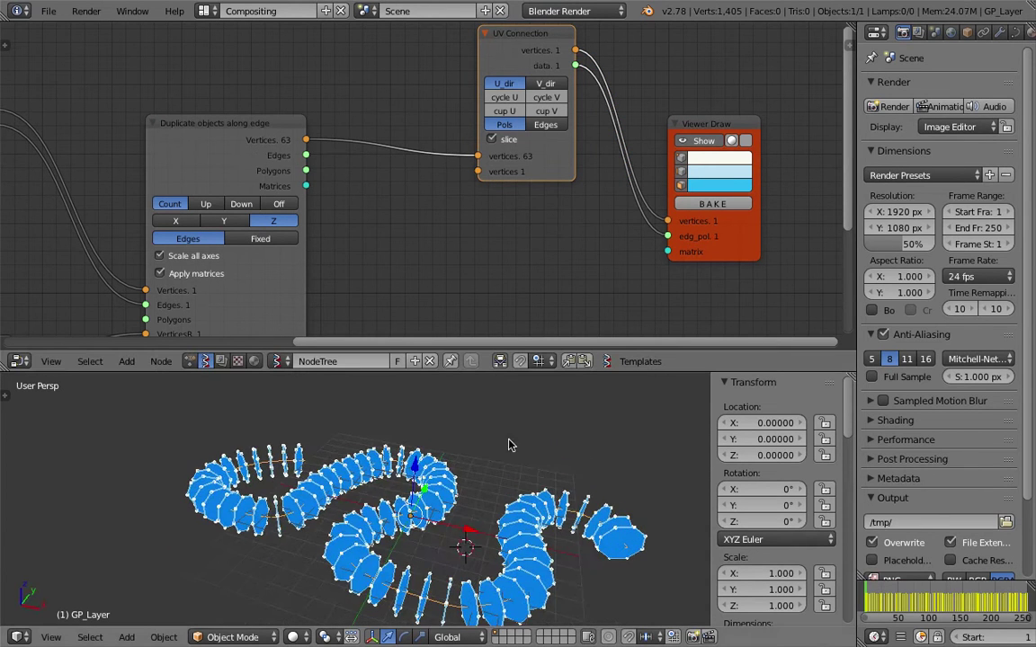
{"action": "left_click", "coordinate": [494, 432]}
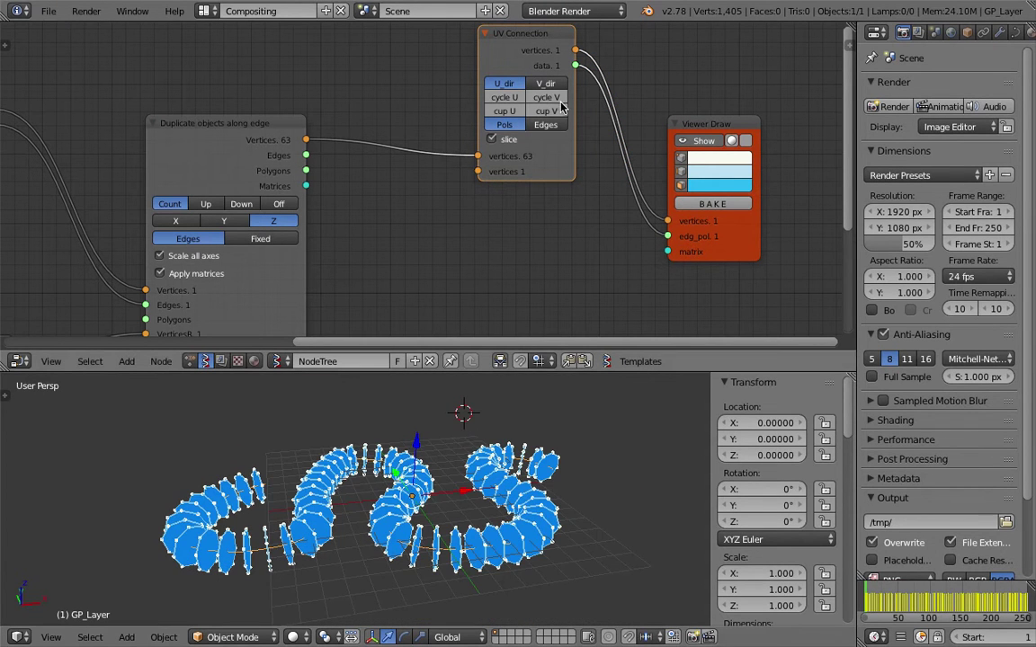
{"action": "left_click", "coordinate": [541, 83]}
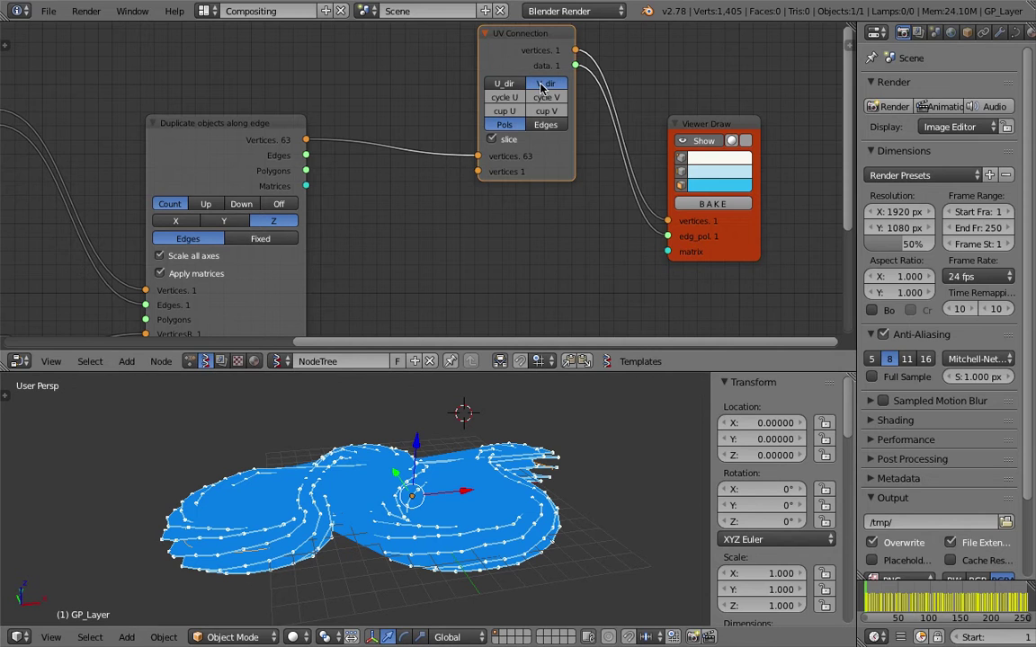
{"action": "left_click", "coordinate": [516, 140]}
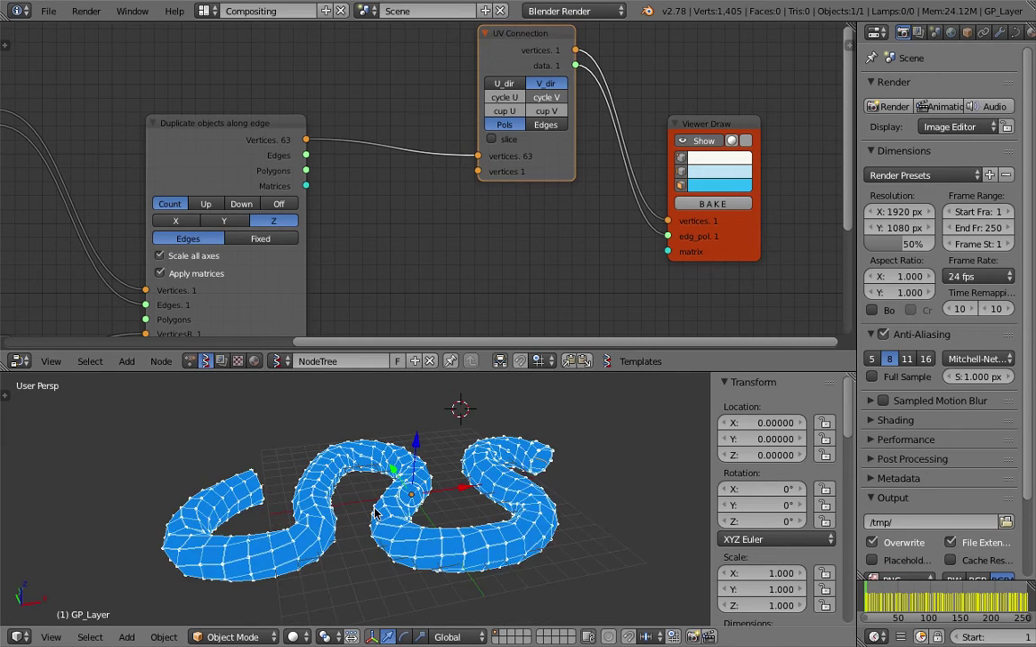
{"action": "mouse_move", "coordinate": [375, 512]}
{"action": "middle_mouse_down"}
{"action": "mouse_move", "coordinate": [382, 477]}
{"action": "mouse_move", "coordinate": [351, 454]}
{"action": "middle_mouse_up"}
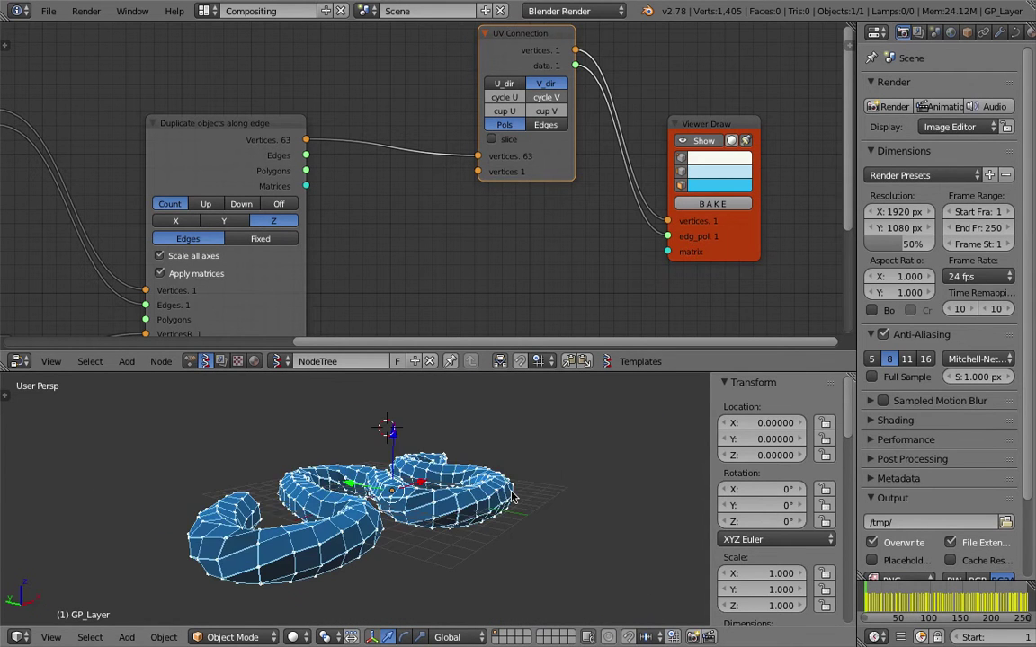
{"action": "mouse_move", "coordinate": [513, 497]}
{"action": "middle_mouse_down"}
{"action": "mouse_move", "coordinate": [305, 533]}
{"action": "mouse_move", "coordinate": [384, 508]}
{"action": "mouse_move", "coordinate": [411, 573]}
{"action": "mouse_move", "coordinate": [422, 539]}
{"action": "middle_mouse_up"}
{"action": "scroll", "coordinate": [307, 254], "scroll_direction": "down", "scroll_amount": 2}
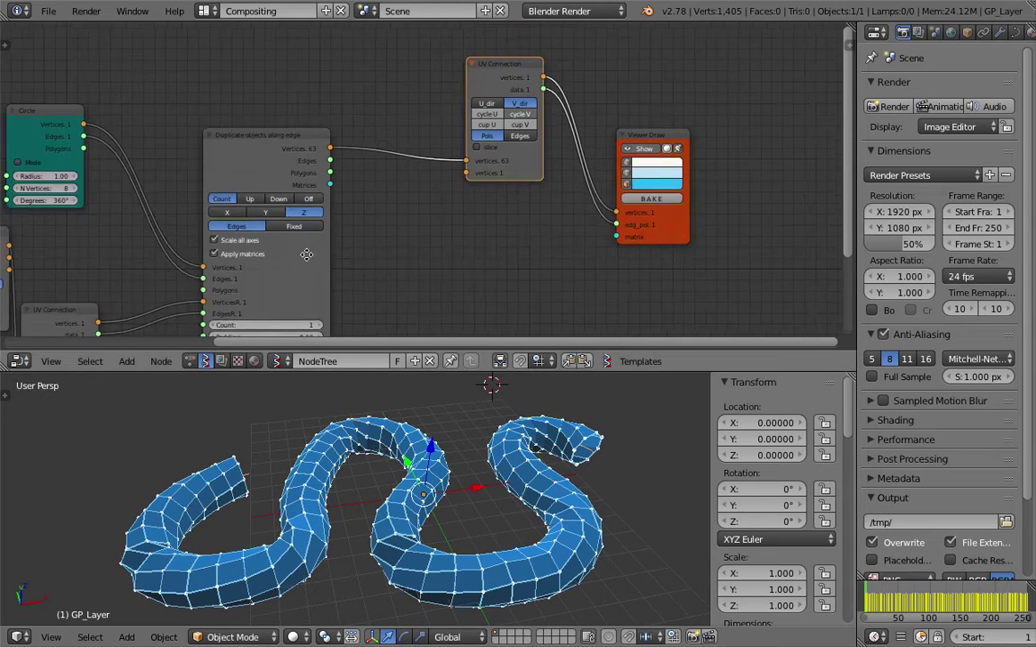
{"action": "middle_click_drag", "start_coordinate": [306, 255], "coordinate": [315, 227]}
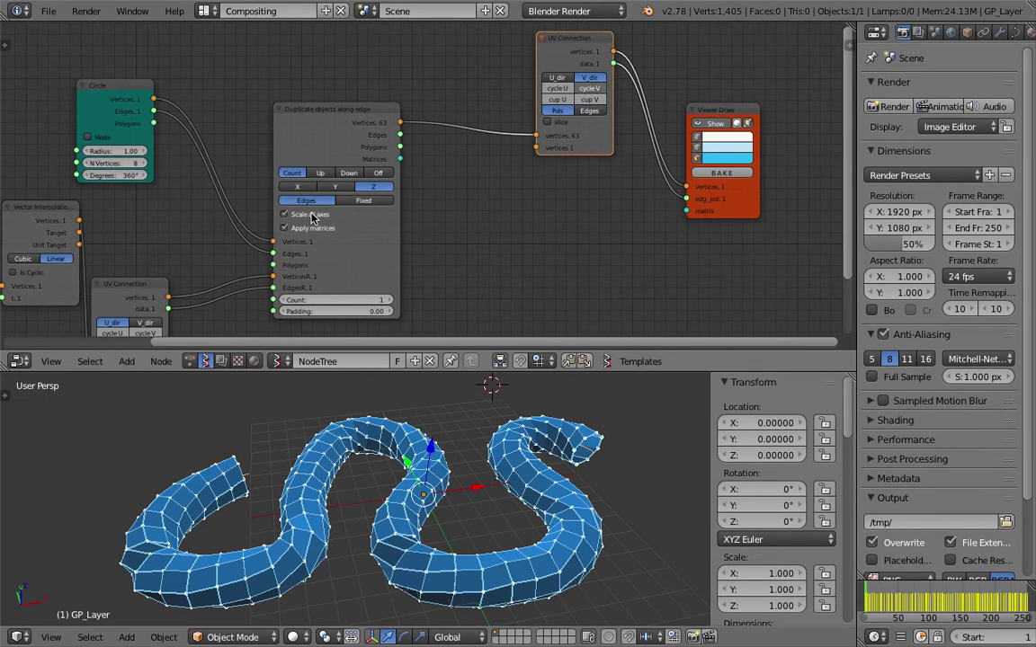
{"action": "scroll", "coordinate": [359, 197], "scroll_direction": "up", "scroll_amount": 2}
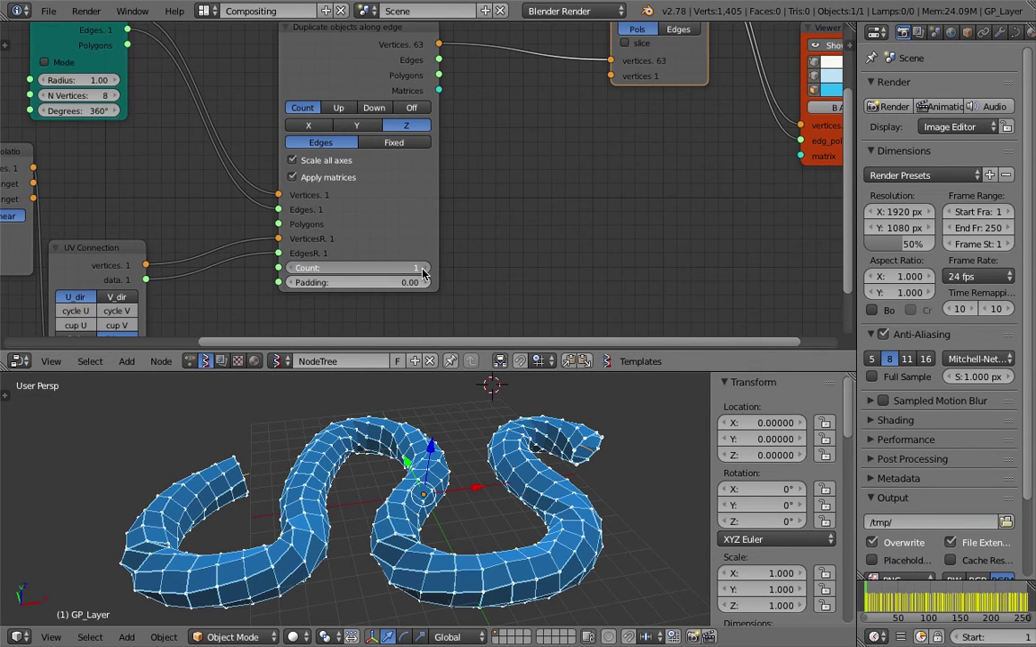
{"action": "left_click_drag", "start_coordinate": [359, 268], "coordinate": [394, 268]}
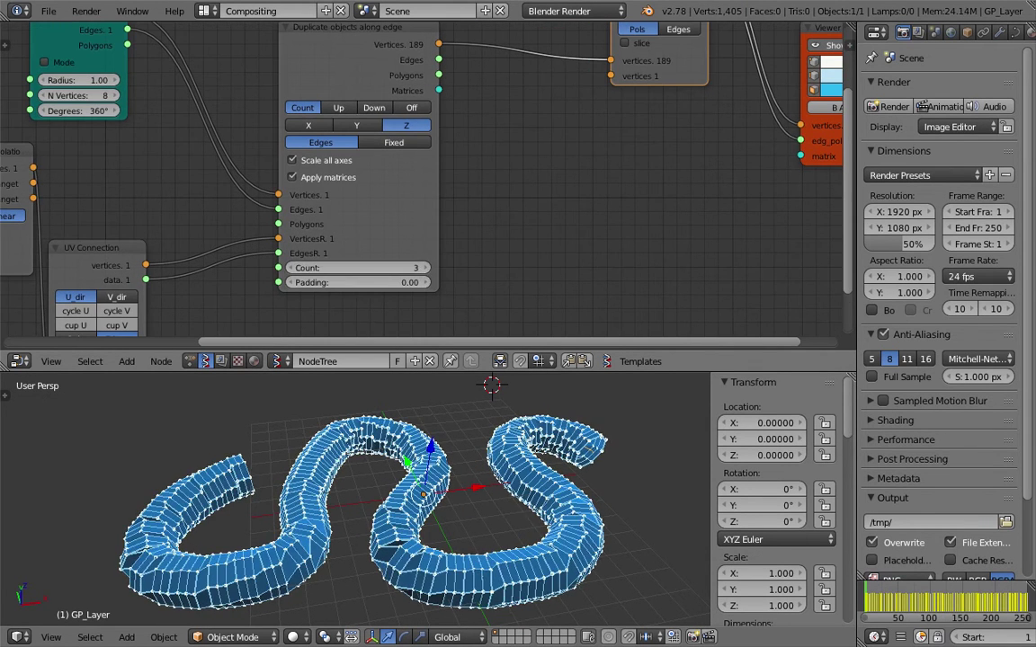
{"action": "left_click", "coordinate": [394, 268]}
{"action": "type", "text": "1"}
{"action": "key", "text": "Return"}
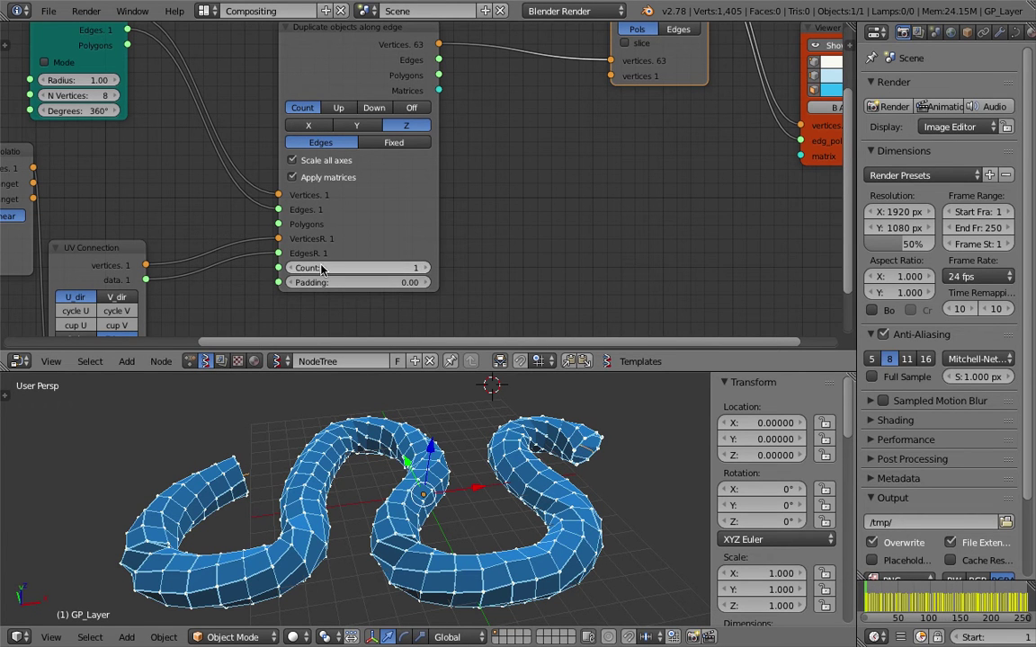
{"action": "mouse_move", "coordinate": [324, 282]}
{"action": "left_mouse_down"}
{"action": "mouse_move", "coordinate": [350, 283]}
{"action": "mouse_move", "coordinate": [297, 282]}
{"action": "left_mouse_up"}
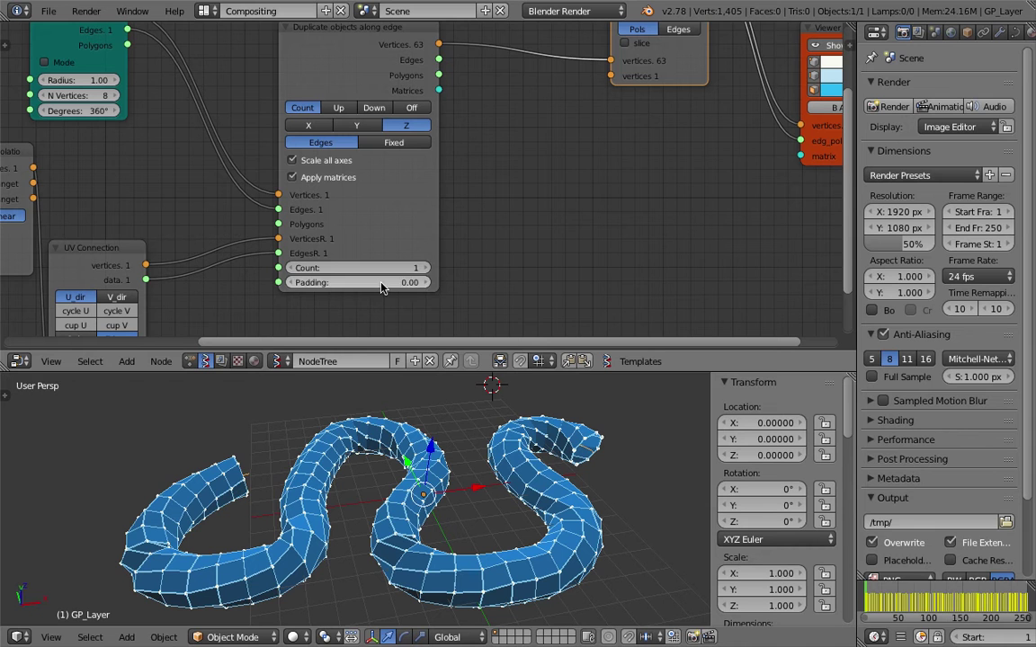
{"action": "scroll", "coordinate": [290, 176], "scroll_direction": "down", "scroll_amount": 1}
Step: Reduce the Circle node to 5 vertices for a pentagonal cross-section
{"action": "middle_click_drag", "start_coordinate": [198, 133], "coordinate": [315, 135]}
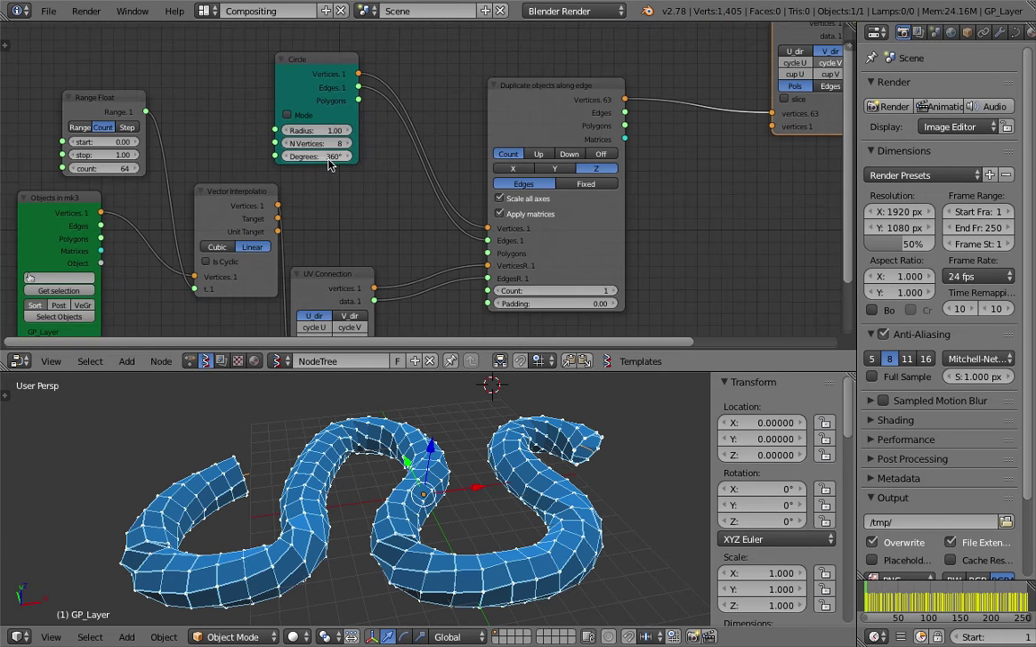
{"action": "mouse_move", "coordinate": [310, 143]}
{"action": "left_mouse_down"}
{"action": "mouse_move", "coordinate": [270, 143]}
{"action": "mouse_move", "coordinate": [337, 144]}
{"action": "left_mouse_up"}
{"action": "left_click", "coordinate": [347, 145]}
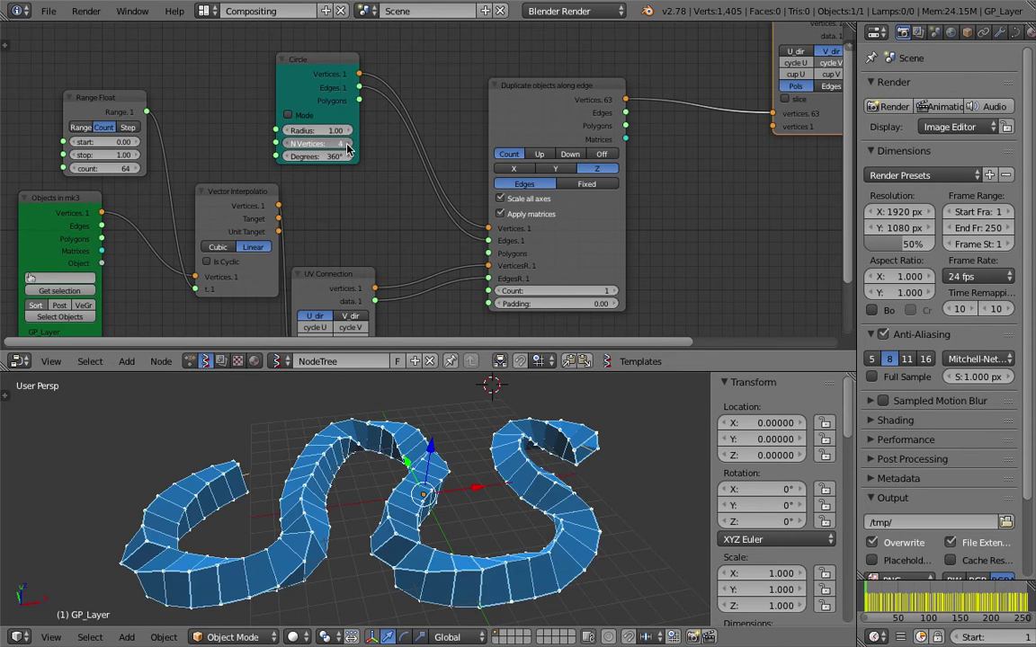
{"action": "middle_click_drag", "start_coordinate": [405, 503], "coordinate": [416, 553]}
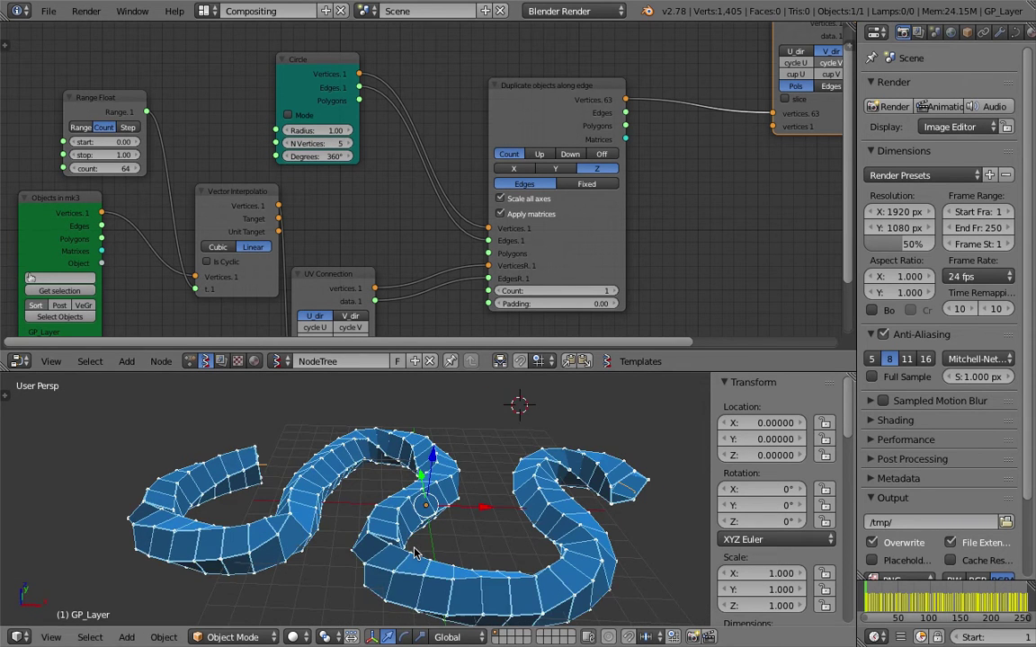
Step: Lower the Range Float count to 40 and save the file
{"action": "left_click_drag", "start_coordinate": [103, 168], "coordinate": [72, 168]}
{"action": "mouse_move", "coordinate": [435, 425]}
{"action": "middle_mouse_down"}
{"action": "mouse_move", "coordinate": [555, 481]}
{"action": "mouse_move", "coordinate": [524, 516]}
{"action": "mouse_move", "coordinate": [467, 370]}
{"action": "middle_mouse_up"}
{"action": "key", "text": "ctrl+s"}
{"action": "mouse_move", "coordinate": [518, 429]}
{"action": "middle_mouse_down"}
{"action": "mouse_move", "coordinate": [576, 500]}
{"action": "mouse_move", "coordinate": [539, 458]}
{"action": "middle_mouse_up"}
{"action": "mouse_move", "coordinate": [594, 217]}
{"action": "middle_mouse_down"}
{"action": "mouse_move", "coordinate": [613, 238]}
{"action": "mouse_move", "coordinate": [614, 184]}
{"action": "middle_mouse_up"}
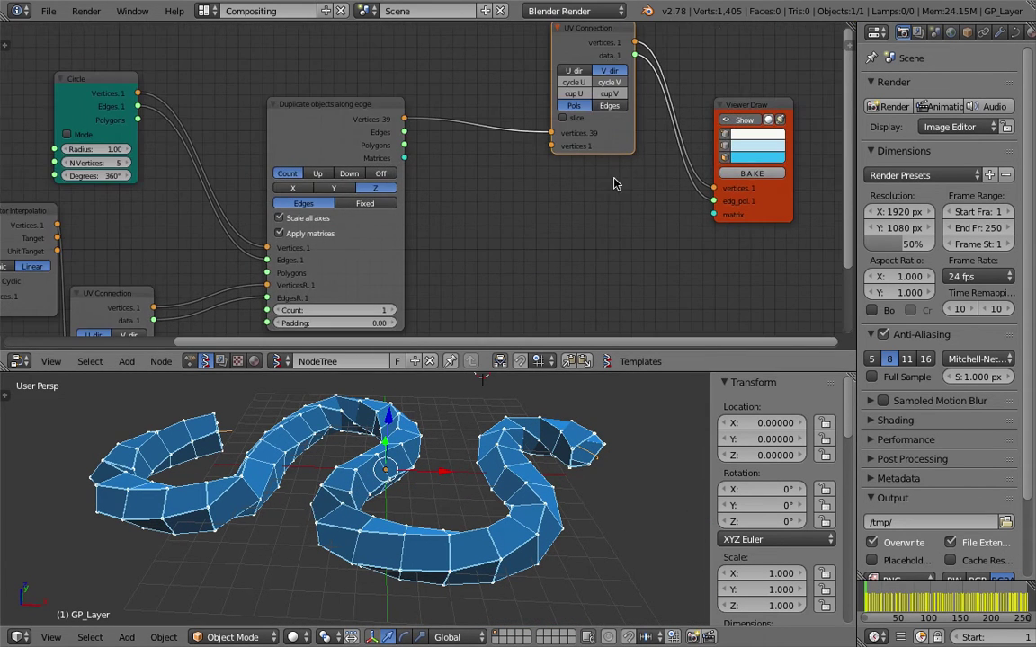
{"action": "left_click", "coordinate": [609, 82]}
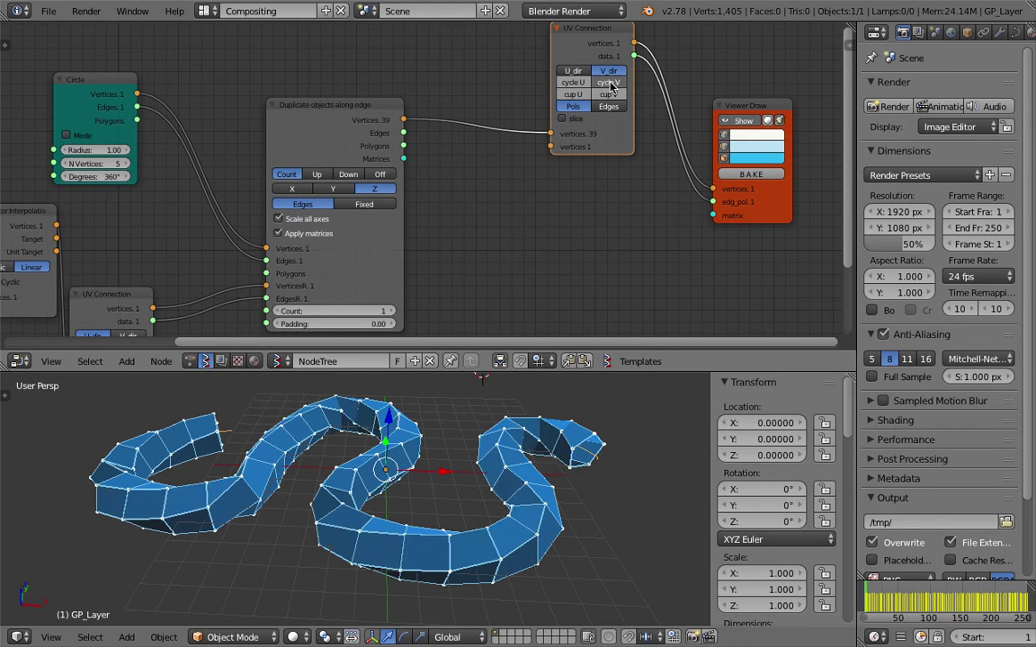
{"action": "mouse_move", "coordinate": [503, 432]}
{"action": "middle_mouse_down"}
{"action": "mouse_move", "coordinate": [479, 470]}
{"action": "mouse_move", "coordinate": [490, 423]}
{"action": "middle_mouse_up"}
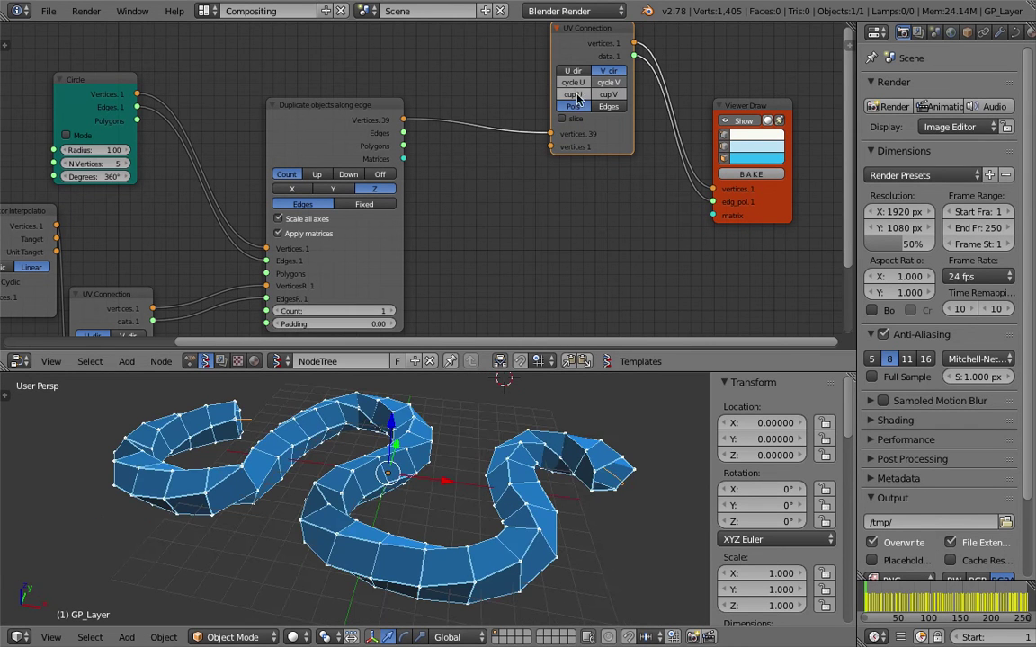
{"action": "left_click", "coordinate": [573, 95]}
{"action": "left_click", "coordinate": [572, 94]}
{"action": "left_click", "coordinate": [573, 94]}
{"action": "middle_click_drag", "start_coordinate": [513, 503], "coordinate": [527, 534]}
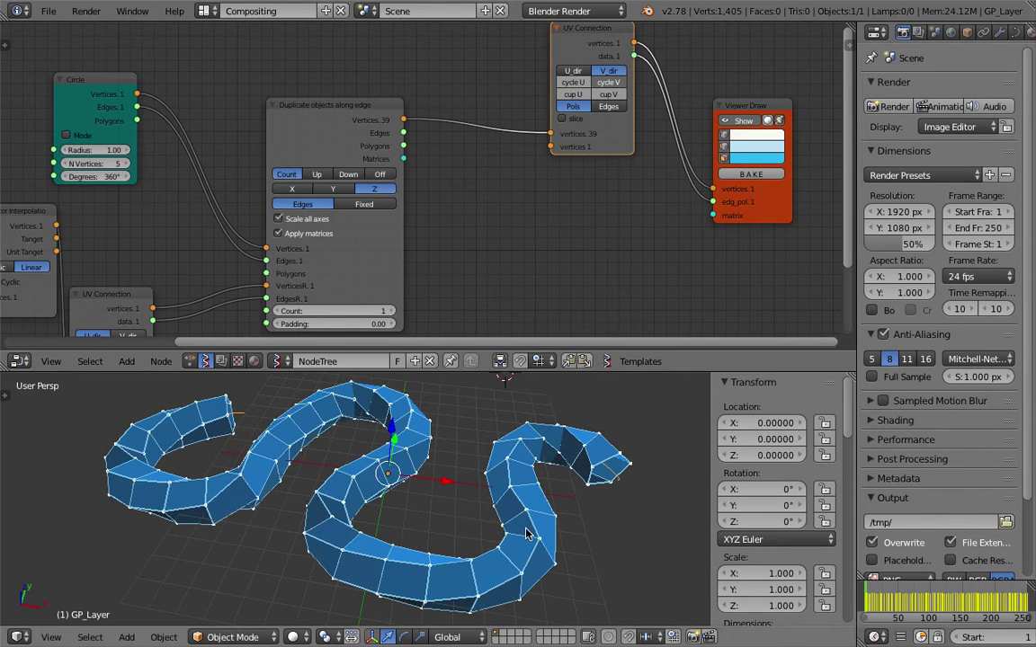
{"action": "left_click", "coordinate": [527, 534]}
{"action": "left_click_drag", "start_coordinate": [608, 144], "coordinate": [610, 166]}
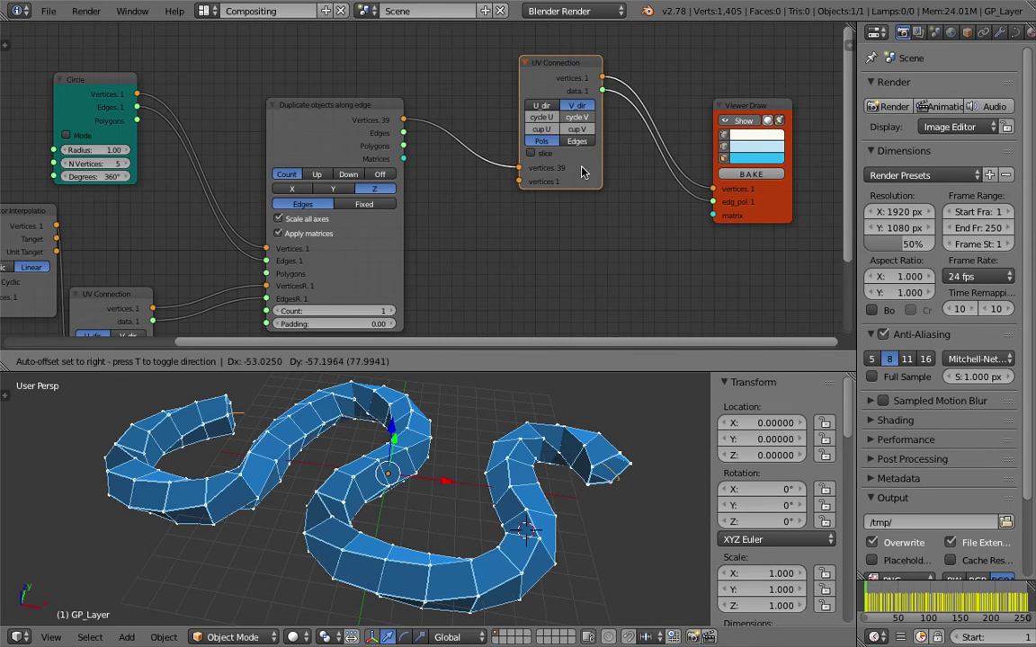
{"action": "left_click_drag", "start_coordinate": [733, 106], "coordinate": [789, 95]}
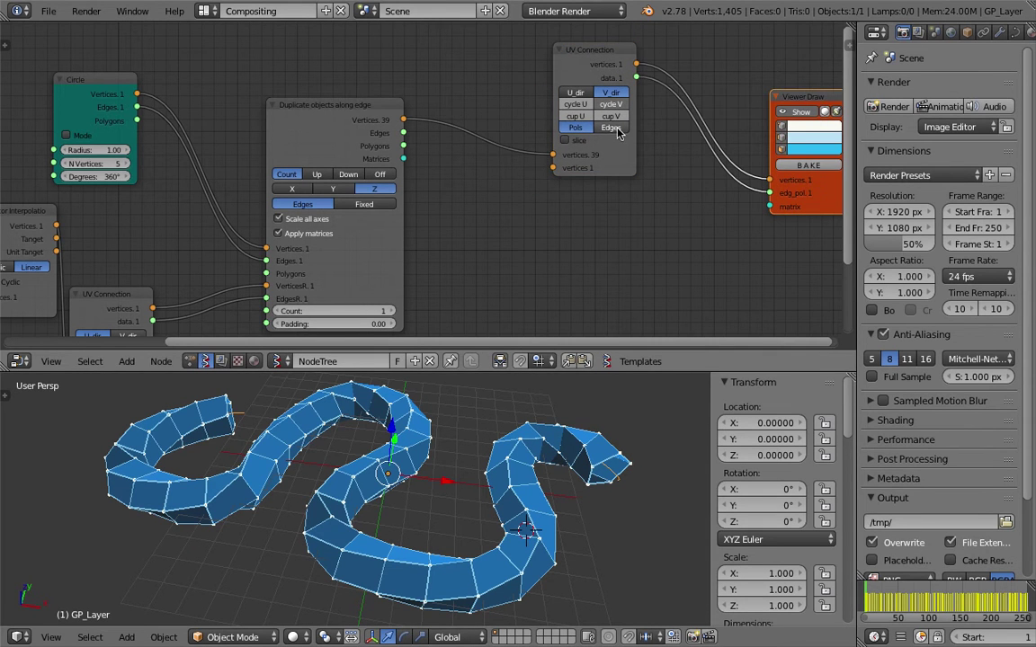
{"action": "left_click", "coordinate": [569, 127]}
{"action": "middle_click_drag", "start_coordinate": [659, 130], "coordinate": [598, 139]}
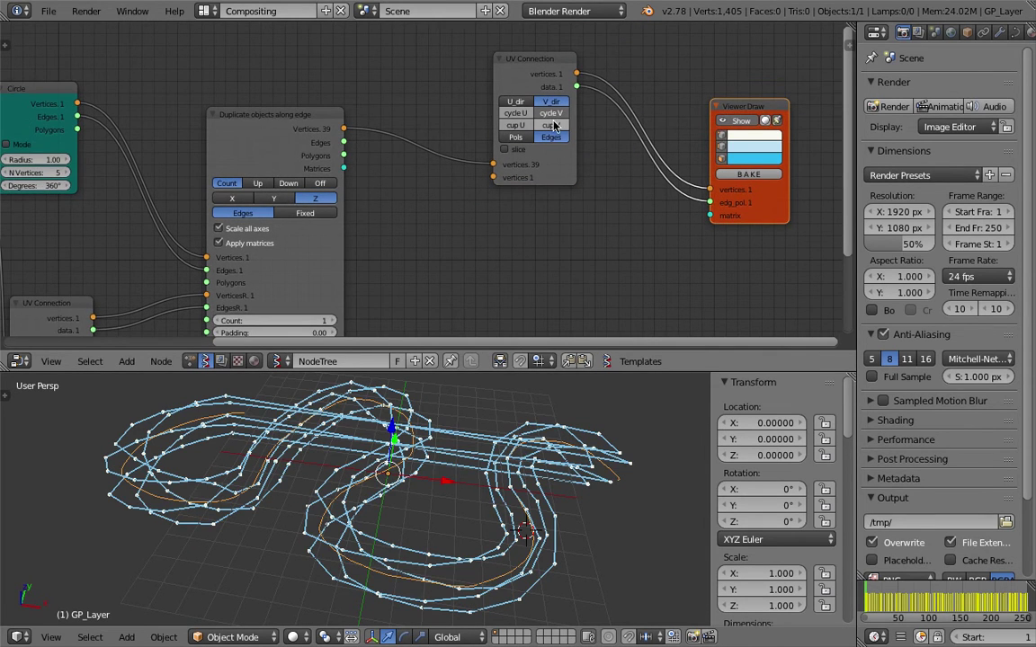
{"action": "left_click", "coordinate": [515, 136]}
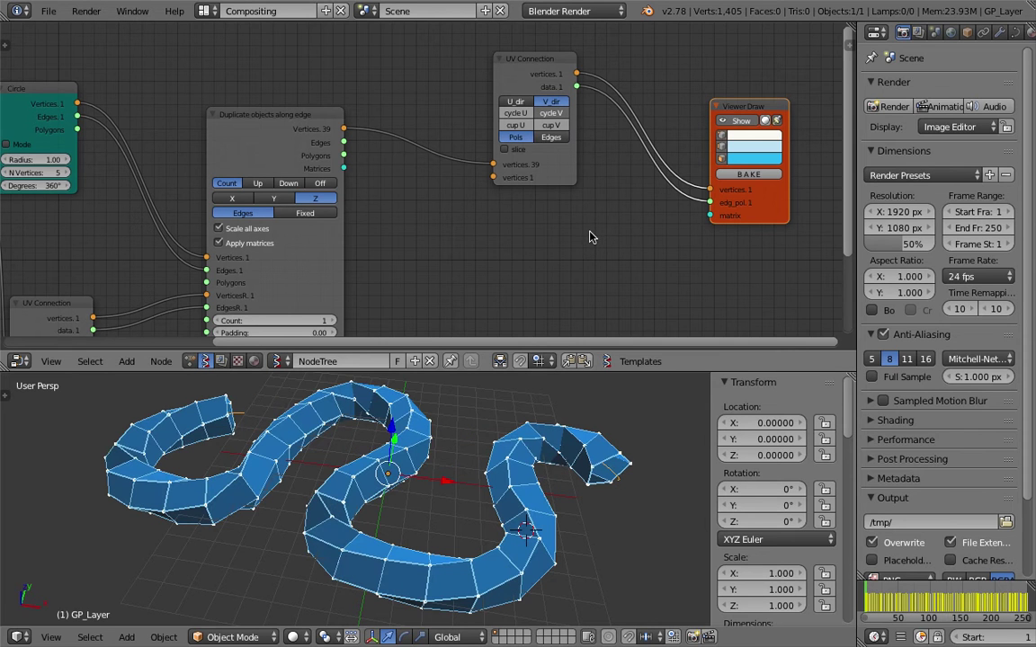
{"action": "key", "text": "ctrl+s"}
{"action": "left_click", "coordinate": [531, 206]}
{"action": "left_click_drag", "start_coordinate": [520, 114], "coordinate": [452, 100]}
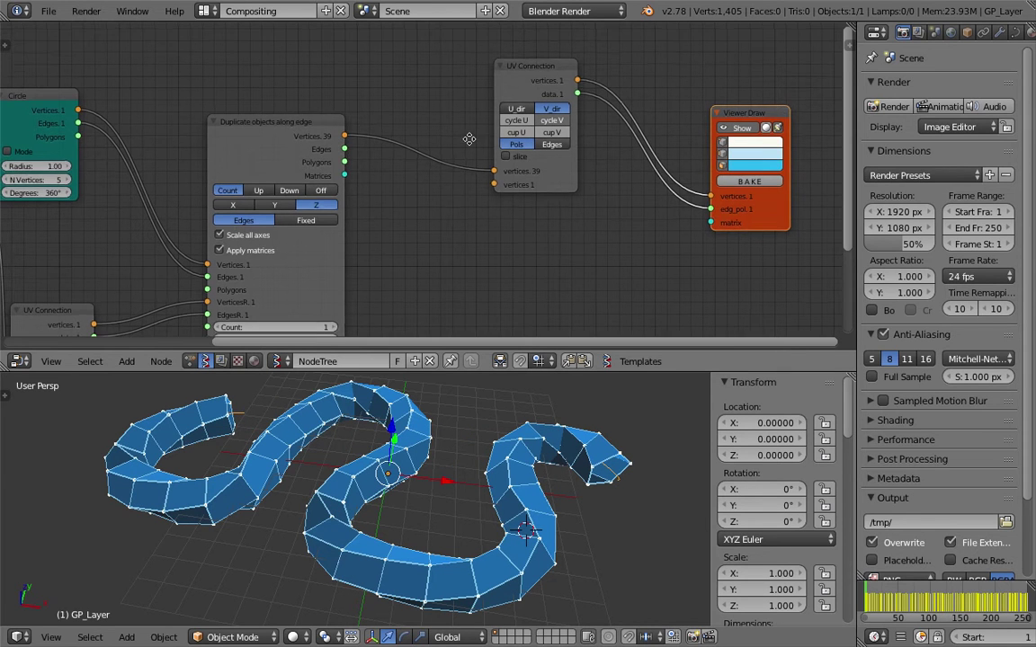
{"action": "left_click_drag", "start_coordinate": [285, 142], "coordinate": [268, 126]}
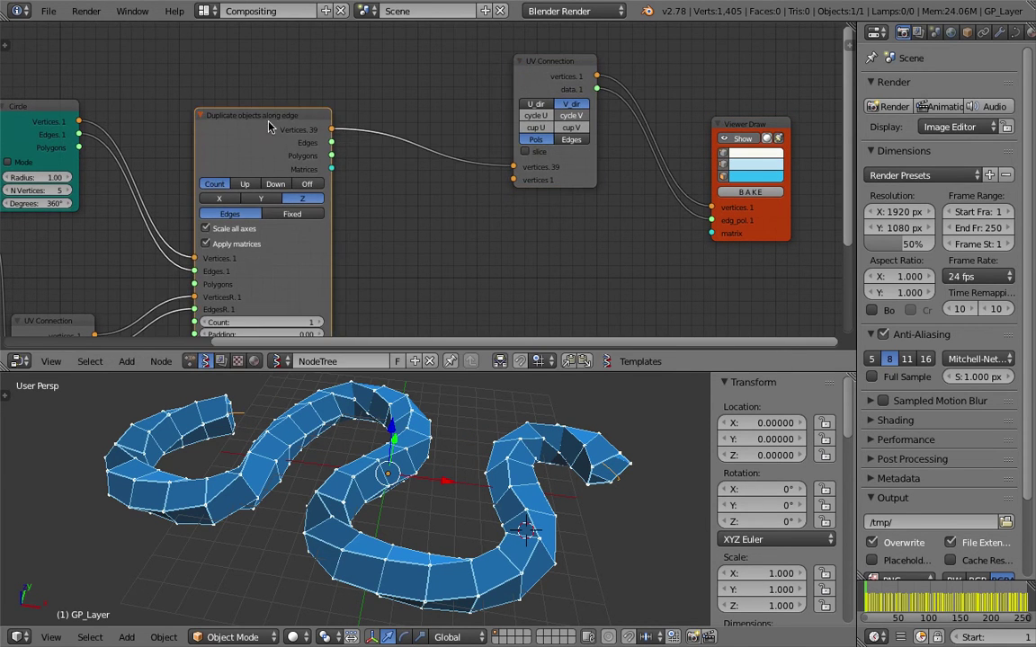
{"action": "key", "text": "Home"}
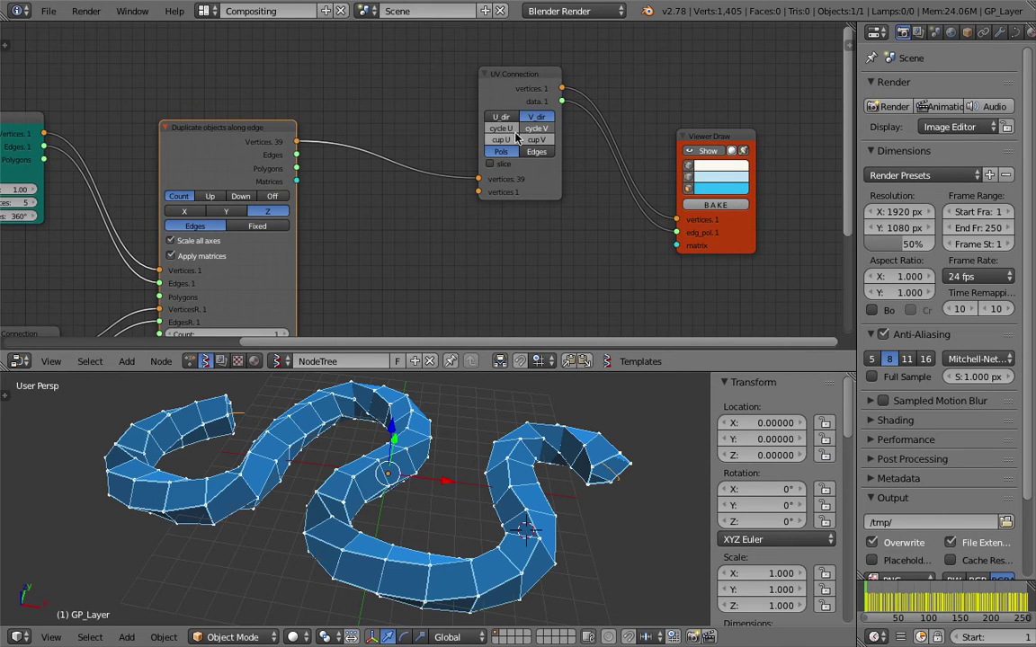
{"action": "left_click", "coordinate": [537, 131]}
{"action": "left_click", "coordinate": [536, 131]}
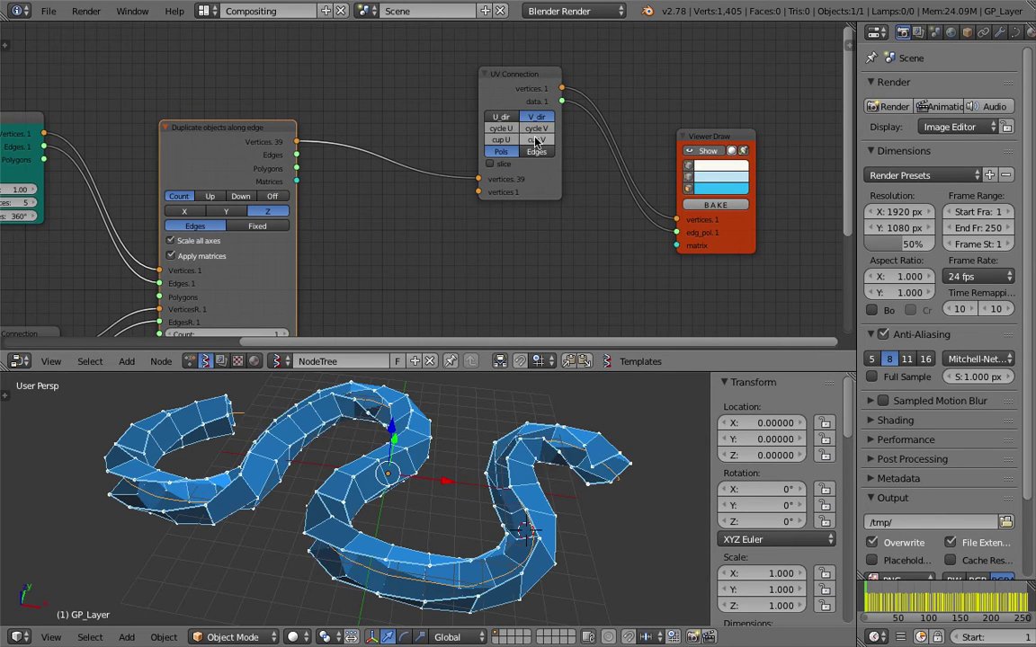
{"action": "left_click", "coordinate": [536, 140]}
{"action": "mouse_move", "coordinate": [530, 423]}
{"action": "middle_mouse_down"}
{"action": "mouse_move", "coordinate": [574, 492]}
{"action": "mouse_move", "coordinate": [540, 423]}
{"action": "mouse_move", "coordinate": [571, 474]}
{"action": "middle_mouse_up"}
{"action": "left_click", "coordinate": [536, 140]}
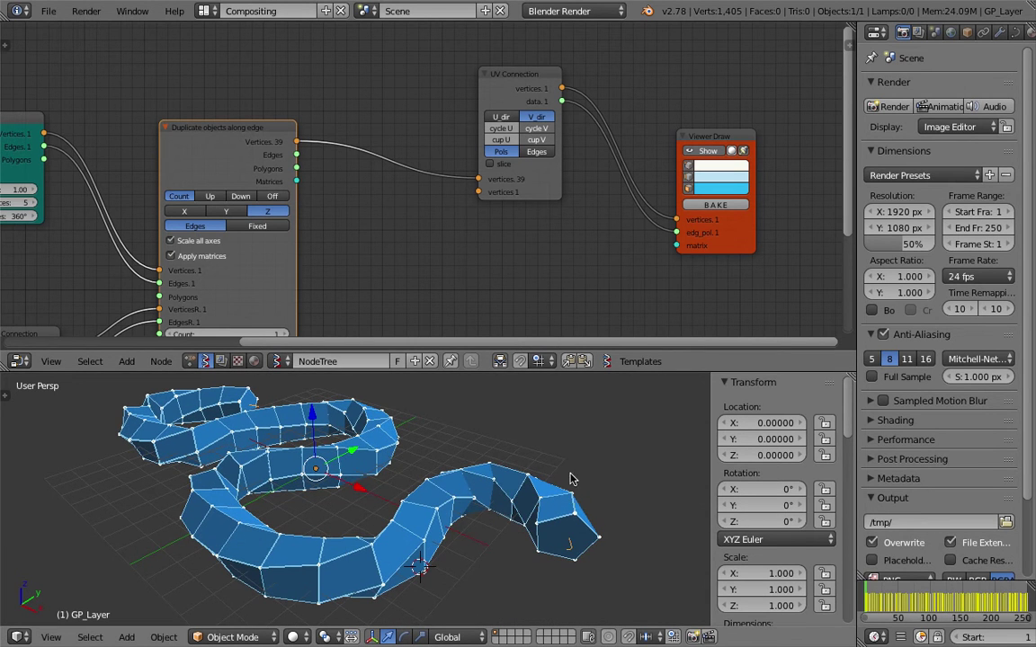
{"action": "left_click", "coordinate": [517, 120]}
{"action": "left_click", "coordinate": [533, 118]}
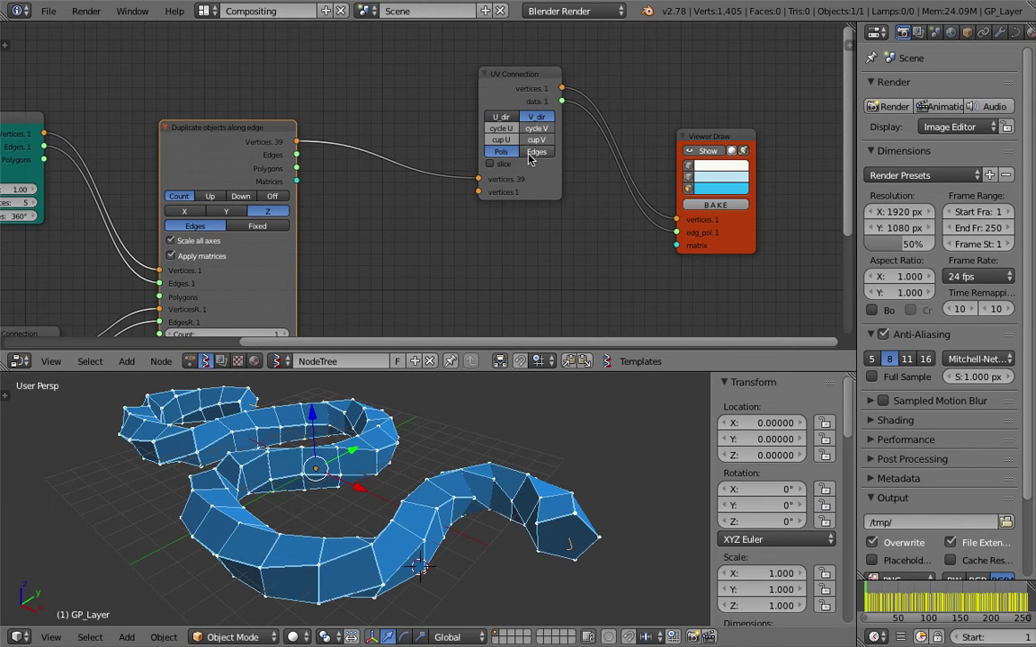
{"action": "left_click", "coordinate": [501, 152]}
{"action": "left_click", "coordinate": [504, 152]}
{"action": "middle_click_drag", "start_coordinate": [460, 170], "coordinate": [478, 181]}
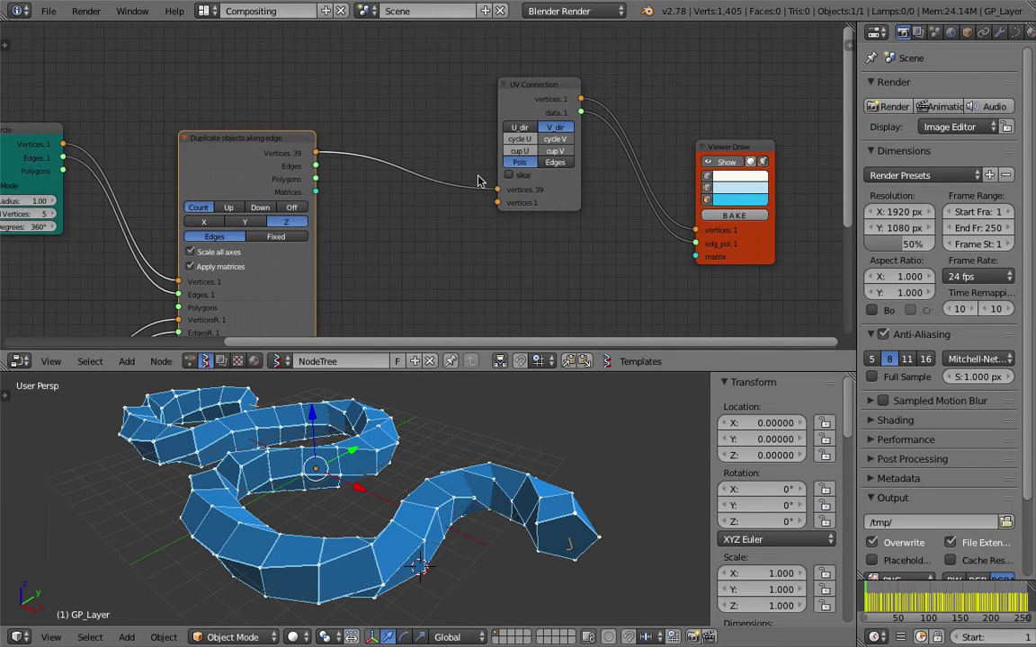
{"action": "left_click_drag", "start_coordinate": [578, 189], "coordinate": [607, 188]}
{"action": "middle_click_drag", "start_coordinate": [393, 220], "coordinate": [420, 192]}
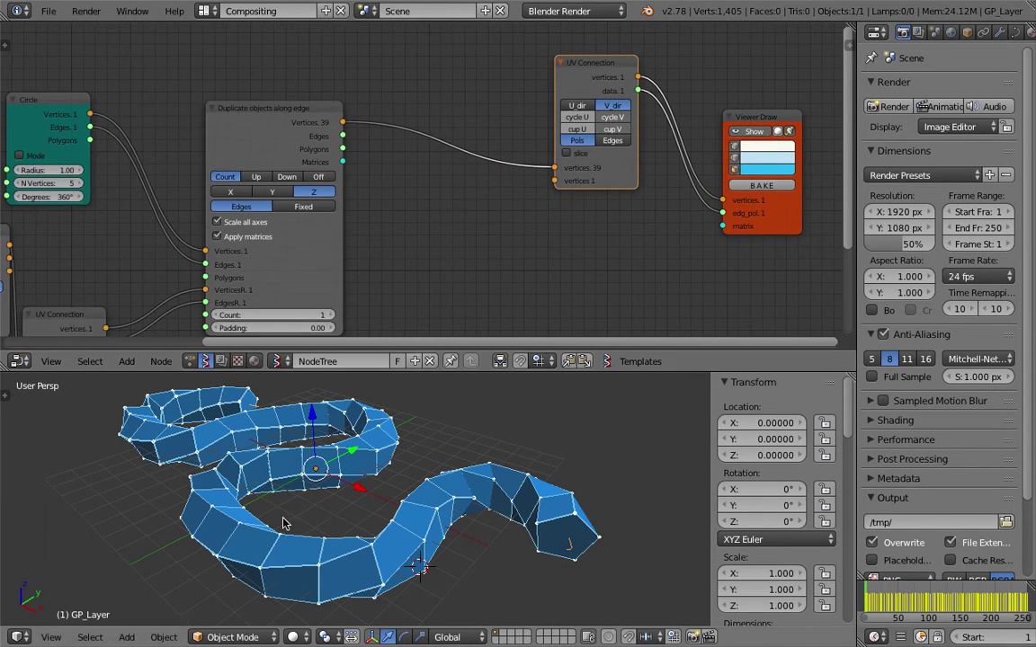
{"action": "mouse_move", "coordinate": [258, 473]}
{"action": "middle_mouse_down"}
{"action": "mouse_move", "coordinate": [331, 541]}
{"action": "mouse_move", "coordinate": [263, 552]}
{"action": "mouse_move", "coordinate": [297, 504]}
{"action": "middle_mouse_up"}
{"action": "middle_click_drag", "start_coordinate": [363, 324], "coordinate": [365, 158]}
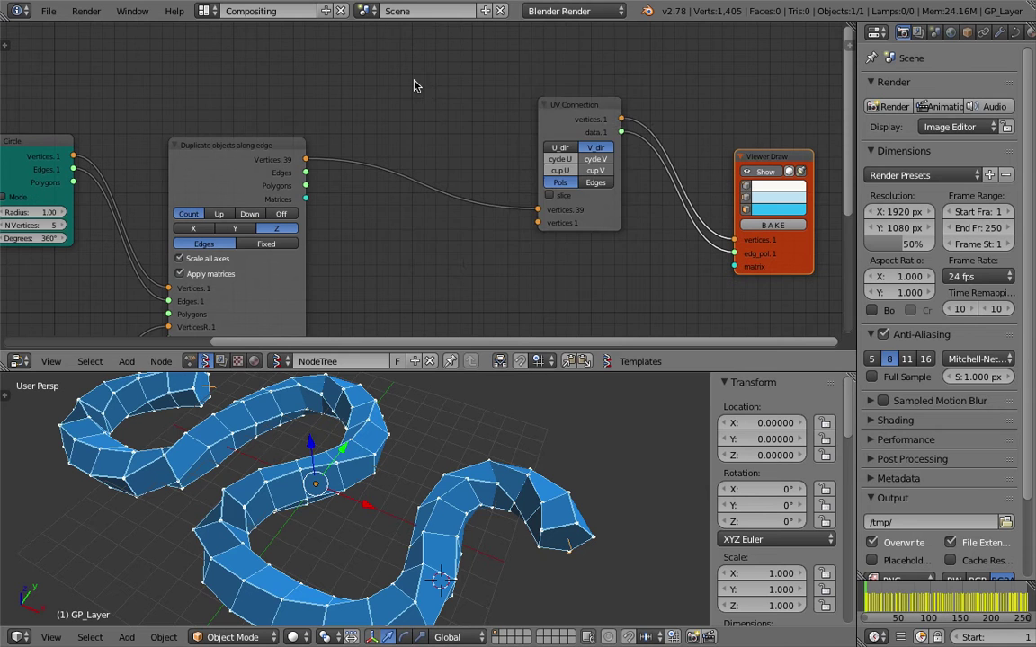
{"action": "key", "text": "space"}
Step: Add a Scale node and link the duplicated vertices into it
{"action": "type", "text": "scal"}
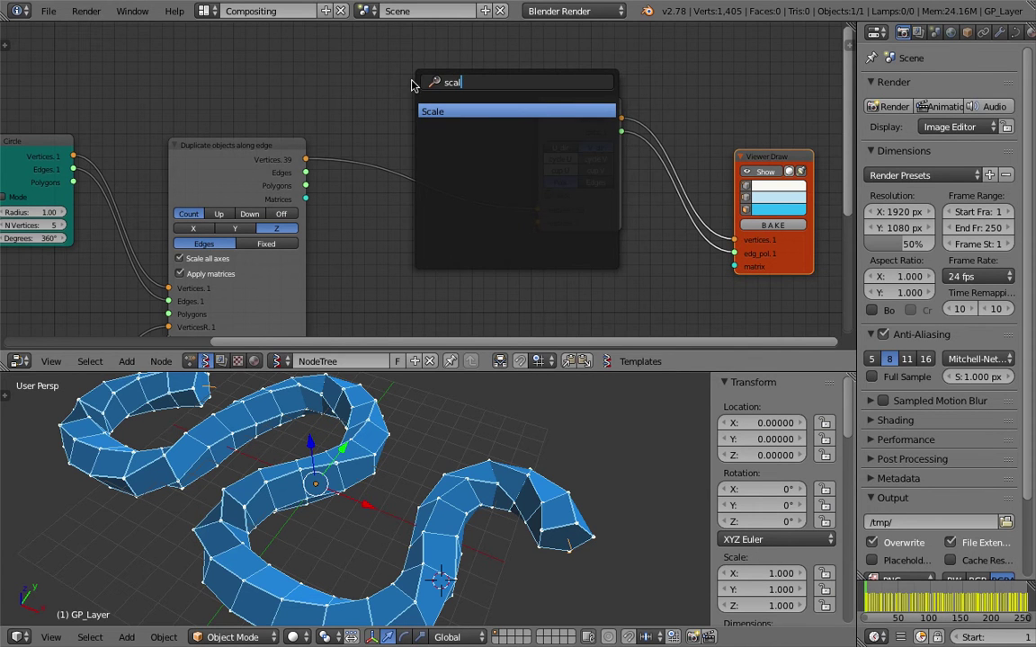
{"action": "key", "text": "Return"}
{"action": "left_click", "coordinate": [412, 84]}
{"action": "key", "text": "ctrl+s"}
{"action": "mouse_move", "coordinate": [306, 159]}
{"action": "left_mouse_down"}
{"action": "mouse_move", "coordinate": [317, 155]}
{"action": "mouse_move", "coordinate": [297, 160]}
{"action": "left_mouse_up"}
{"action": "scroll", "coordinate": [297, 166], "scroll_direction": "up", "scroll_amount": 2}
{"action": "scroll", "coordinate": [357, 201], "scroll_direction": "up", "scroll_amount": 2}
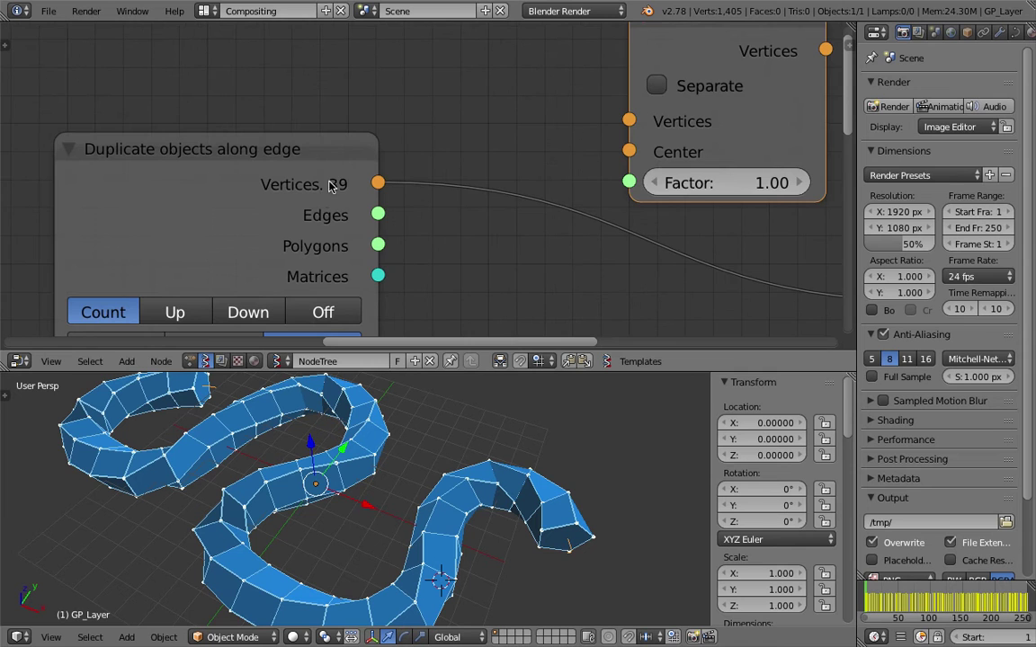
{"action": "scroll", "coordinate": [329, 203], "scroll_direction": "down", "scroll_amount": 2}
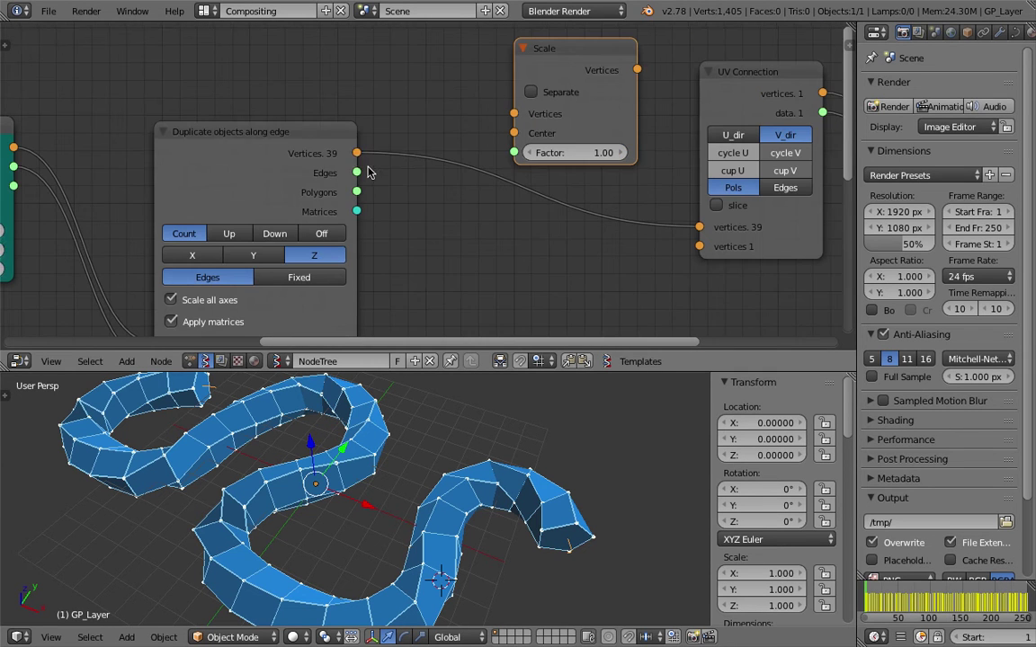
{"action": "left_click_drag", "start_coordinate": [351, 154], "coordinate": [509, 115]}
{"action": "middle_click_drag", "start_coordinate": [404, 56], "coordinate": [412, 108]}
Step: Add a Centers polygons node and cut the Normals link into Scale
{"action": "key", "text": "alt+space"}
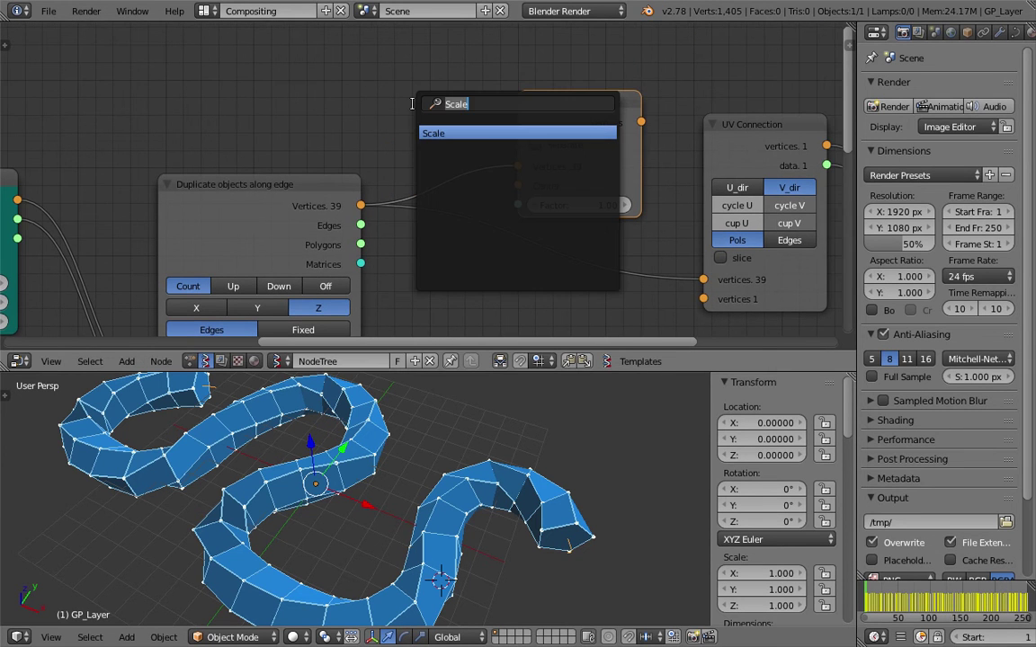
{"action": "type", "text": "polyg"}
{"action": "key", "text": "Return"}
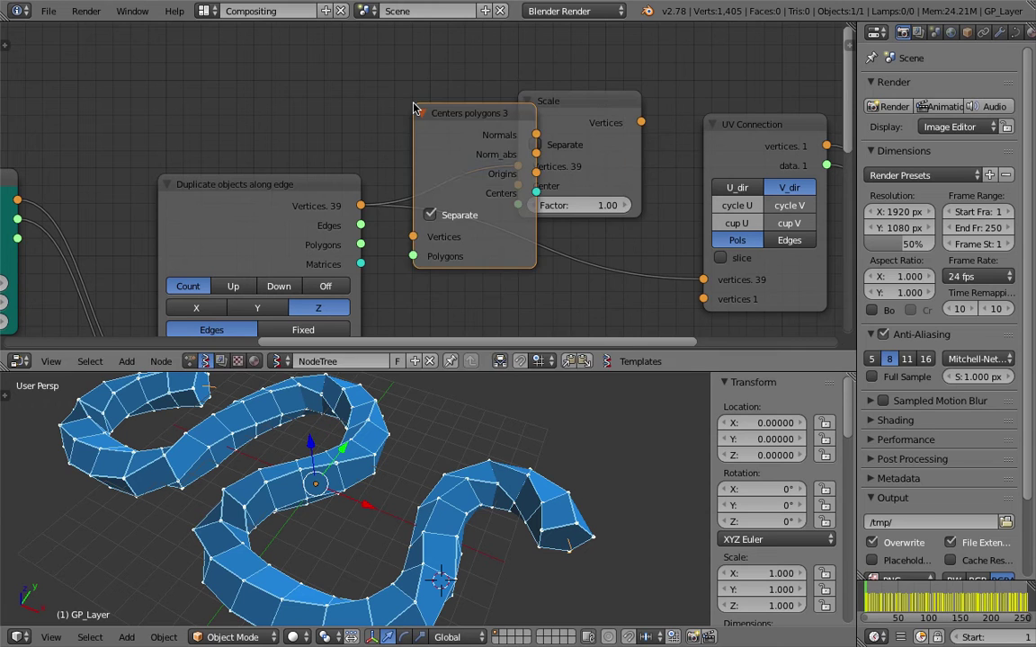
{"action": "left_click", "coordinate": [356, 293]}
{"action": "scroll", "coordinate": [466, 264], "scroll_direction": "down", "scroll_amount": 1}
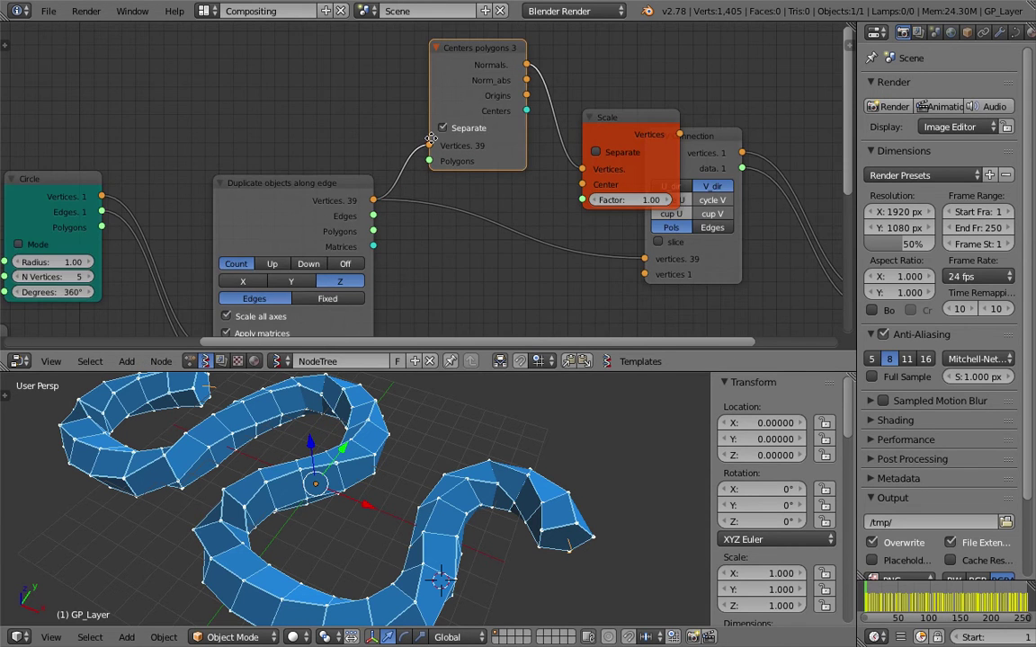
{"action": "scroll", "coordinate": [552, 190], "scroll_direction": "down", "scroll_amount": 1}
{"action": "key", "text": "g"}
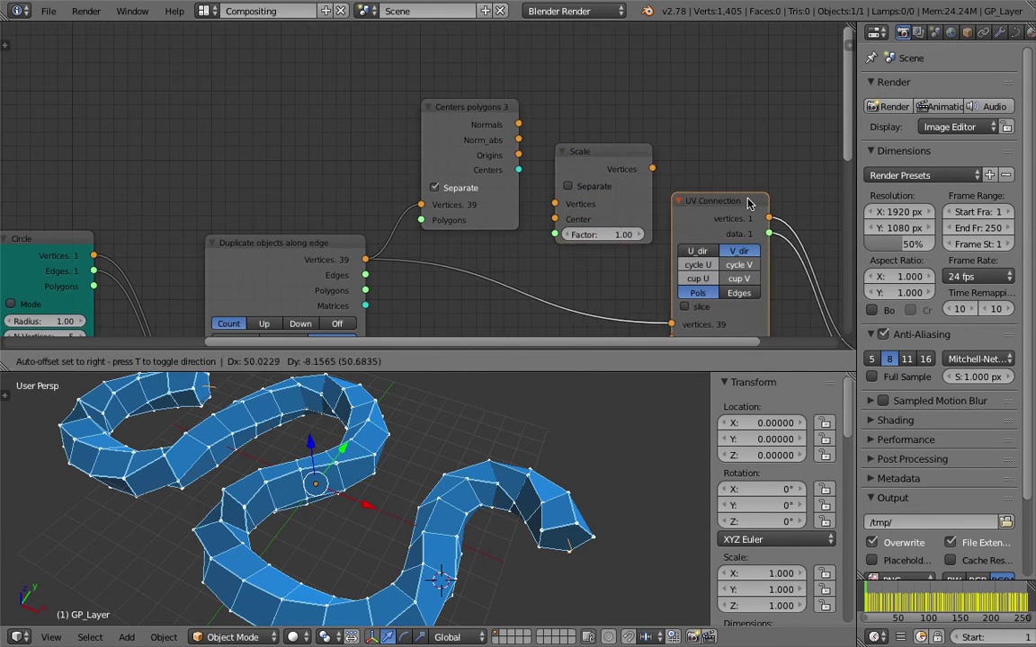
{"action": "left_click", "coordinate": [525, 182]}
Step: Feed duplicated polygons into Centers polygons, Origins into Scale Center, and Scale output into UV Connection
{"action": "left_click_drag", "start_coordinate": [416, 220], "coordinate": [552, 180]}
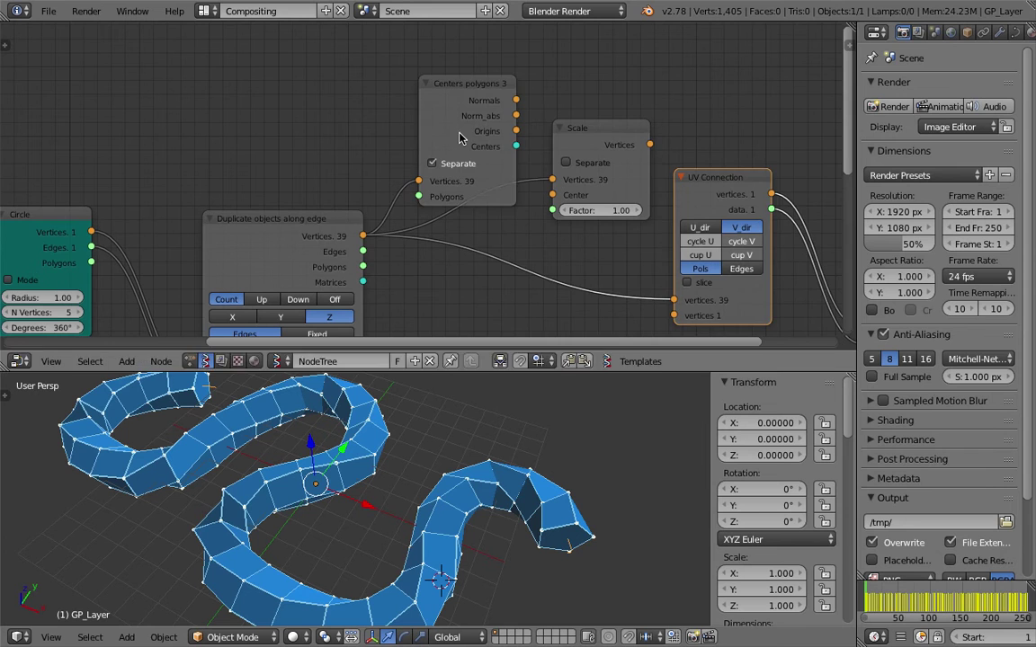
{"action": "left_click_drag", "start_coordinate": [450, 193], "coordinate": [436, 162]}
{"action": "left_click_drag", "start_coordinate": [364, 267], "coordinate": [414, 165]}
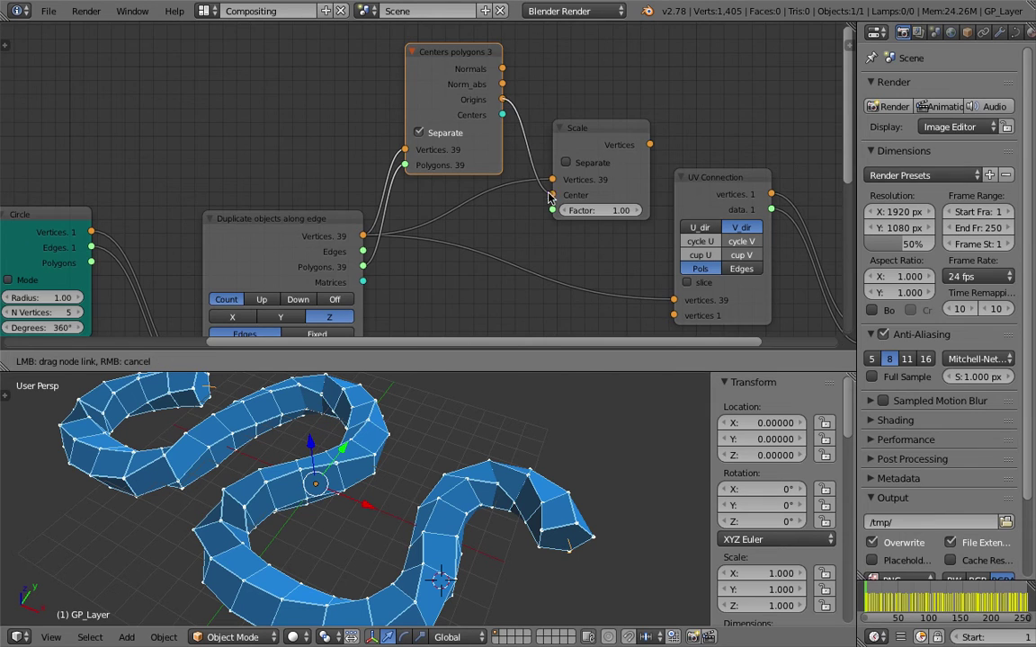
{"action": "left_click_drag", "start_coordinate": [502, 99], "coordinate": [552, 195]}
{"action": "middle_click_drag", "start_coordinate": [537, 132], "coordinate": [436, 111]}
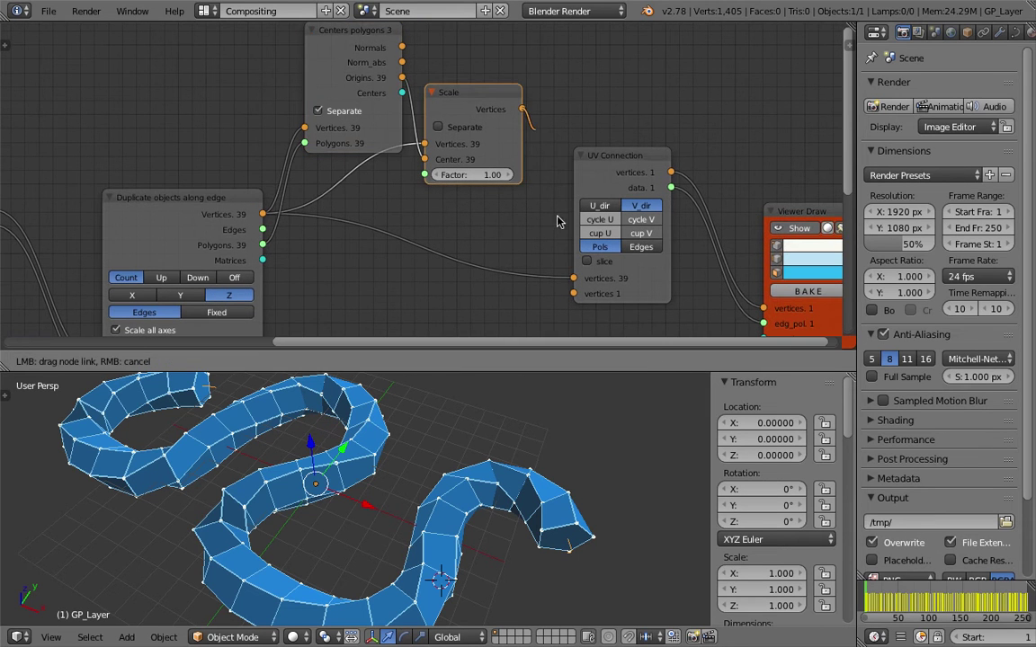
{"action": "left_click_drag", "start_coordinate": [523, 109], "coordinate": [574, 277]}
{"action": "middle_click_drag", "start_coordinate": [469, 220], "coordinate": [500, 223]}
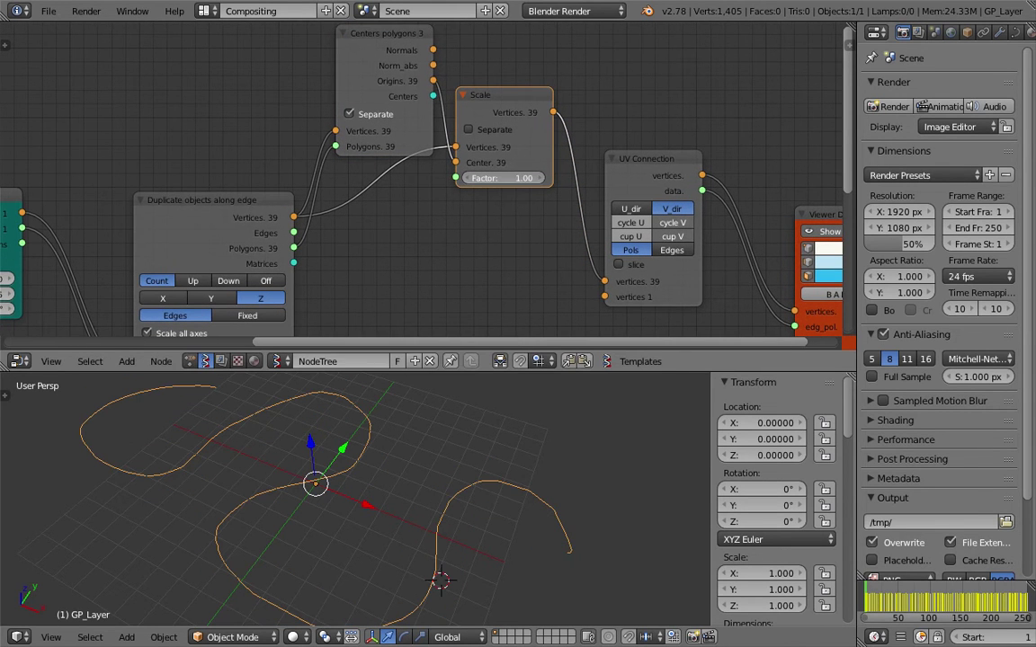
{"action": "left_click", "coordinate": [521, 177]}
{"action": "key", "text": "Escape"}
{"action": "left_click_drag", "start_coordinate": [385, 66], "coordinate": [344, 56]}
{"action": "left_click", "coordinate": [313, 103]}
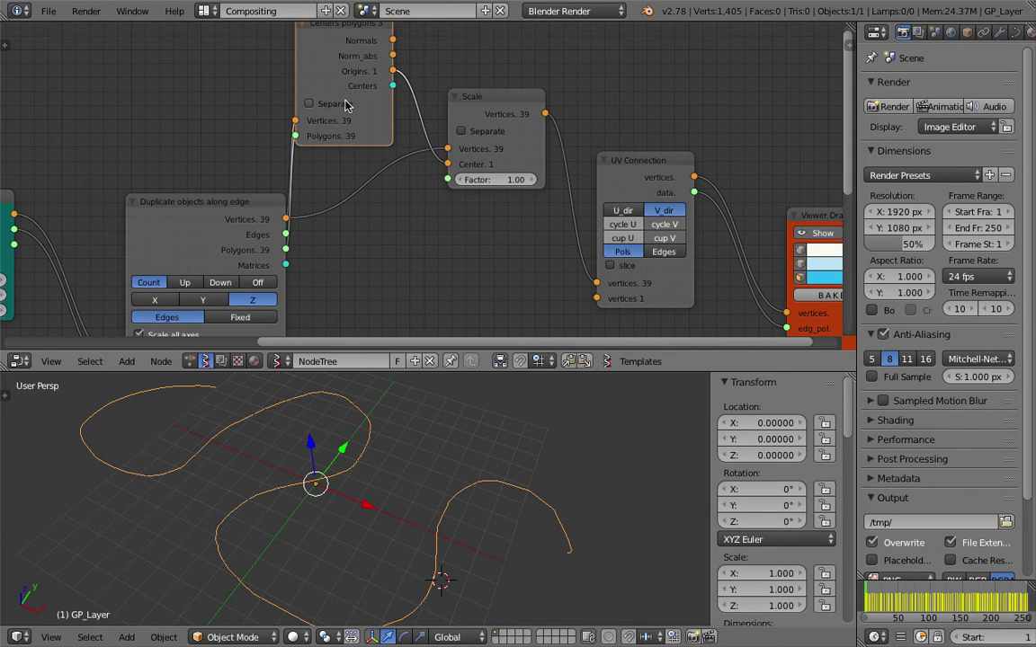
{"action": "left_click", "coordinate": [346, 105]}
{"action": "scroll", "coordinate": [430, 148], "scroll_direction": "down", "scroll_amount": 1}
{"action": "scroll", "coordinate": [521, 156], "scroll_direction": "down", "scroll_amount": 1}
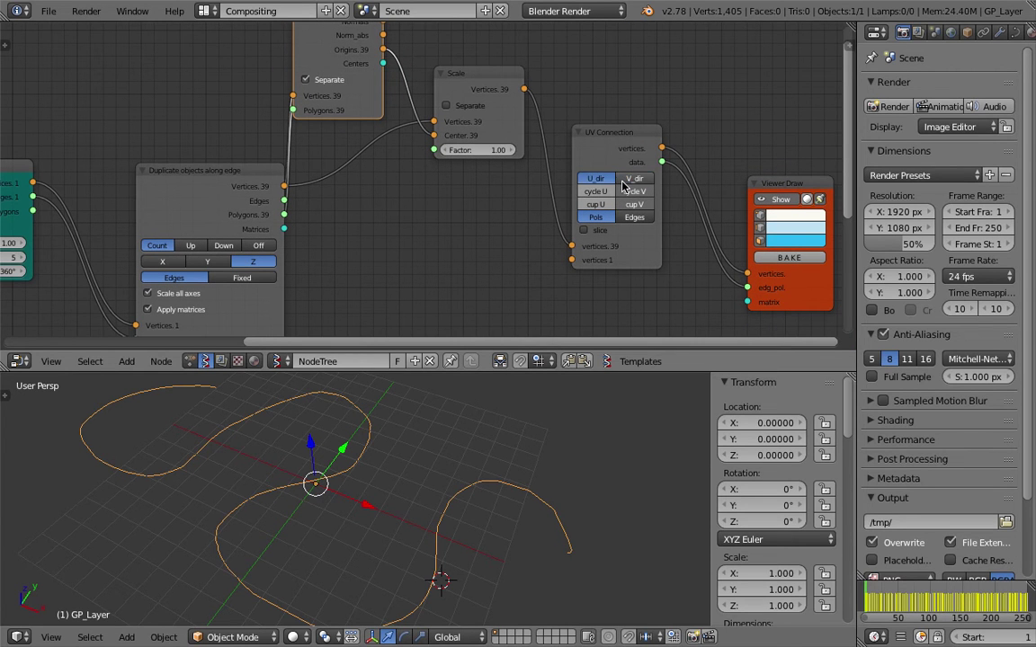
{"action": "middle_click_drag", "start_coordinate": [441, 179], "coordinate": [535, 213]}
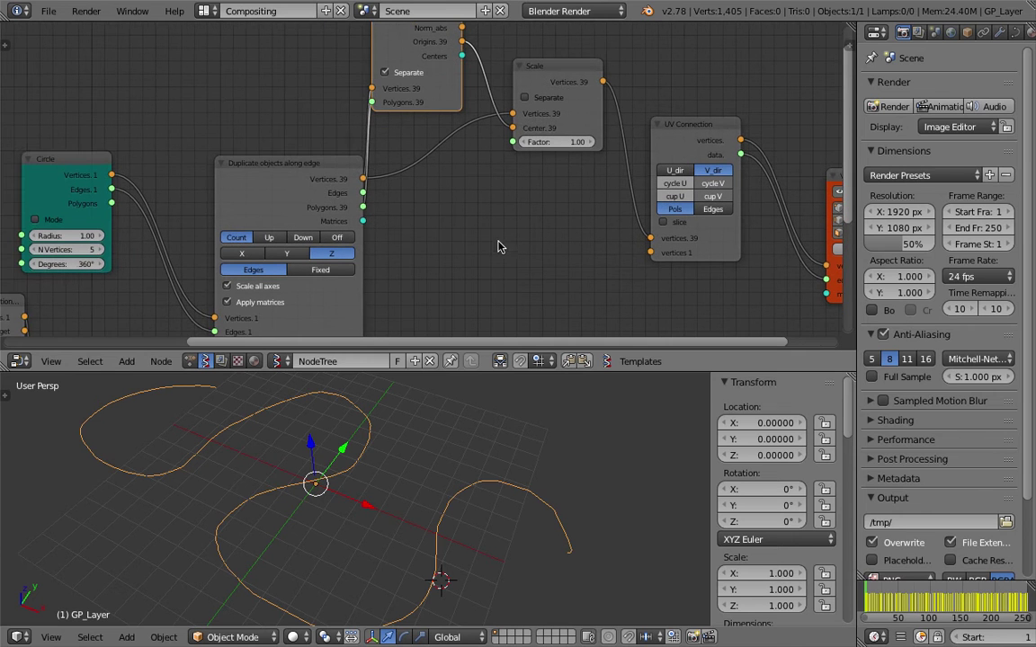
{"action": "key", "text": "ctrl+s"}
{"action": "left_click", "coordinate": [288, 163]}
{"action": "middle_click_drag", "start_coordinate": [259, 162], "coordinate": [277, 145]}
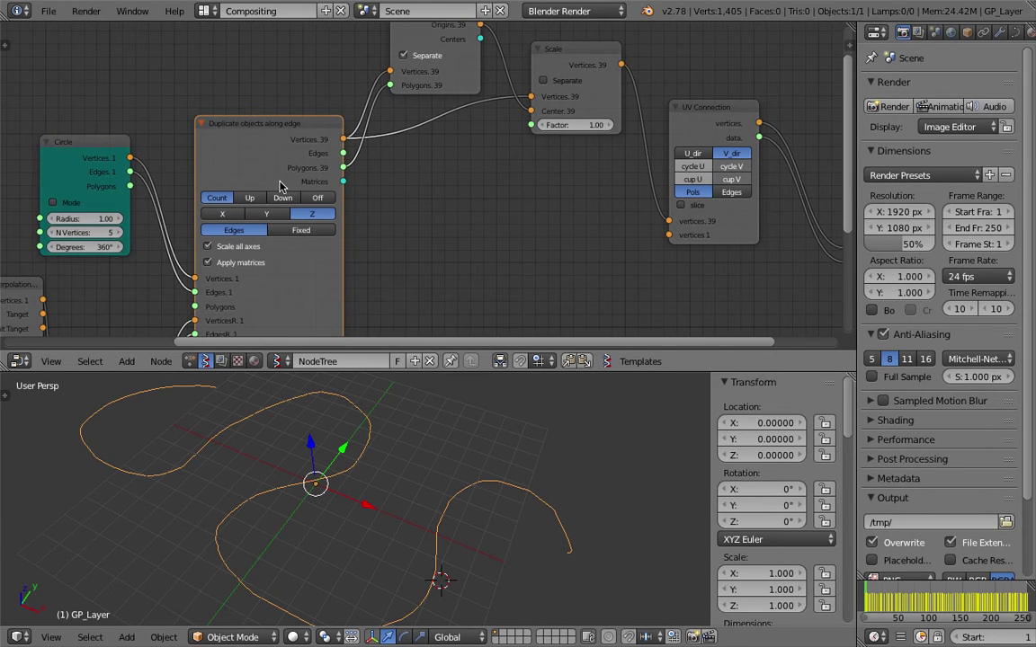
{"action": "left_click", "coordinate": [246, 216]}
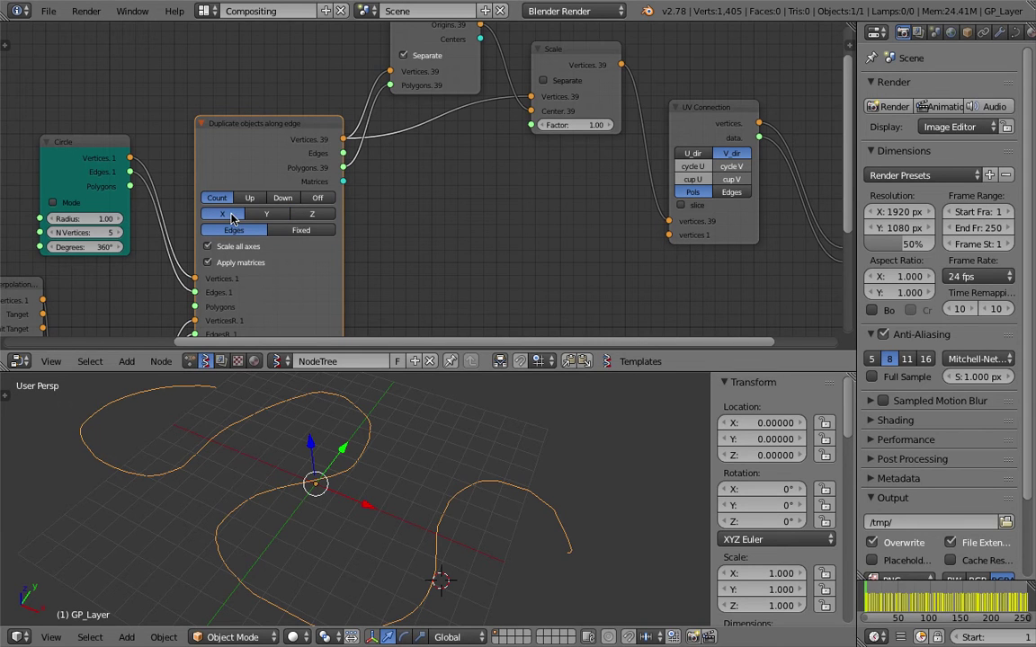
{"action": "left_click", "coordinate": [311, 214]}
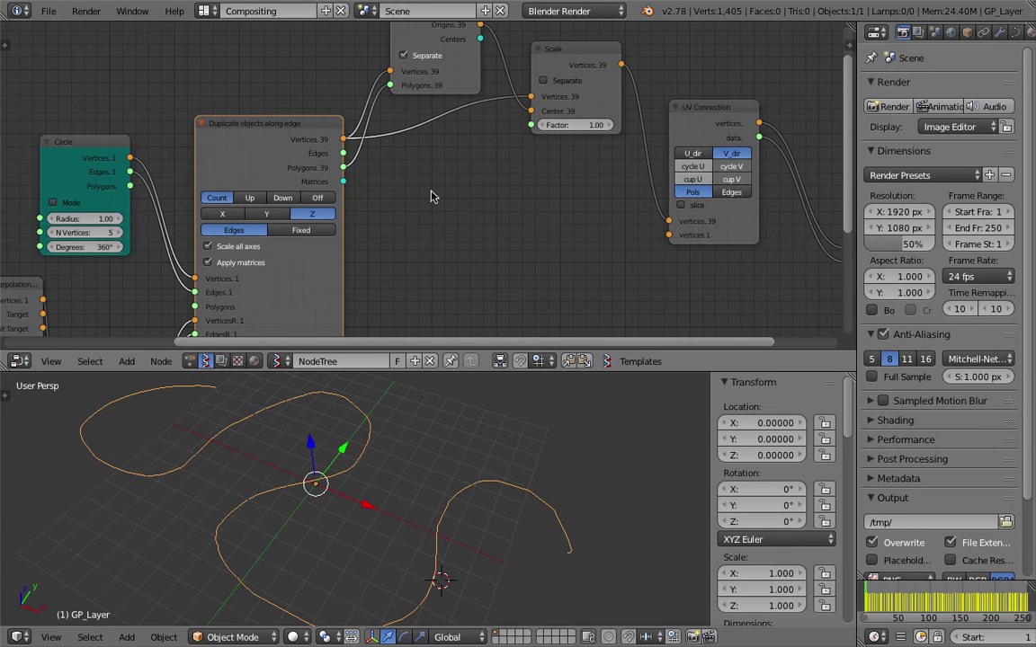
{"action": "middle_click_drag", "start_coordinate": [287, 82], "coordinate": [301, 157]}
Step: Add a Random Num Gen node and link its value into the Scale factor
{"action": "key", "text": "ctrl+f"}
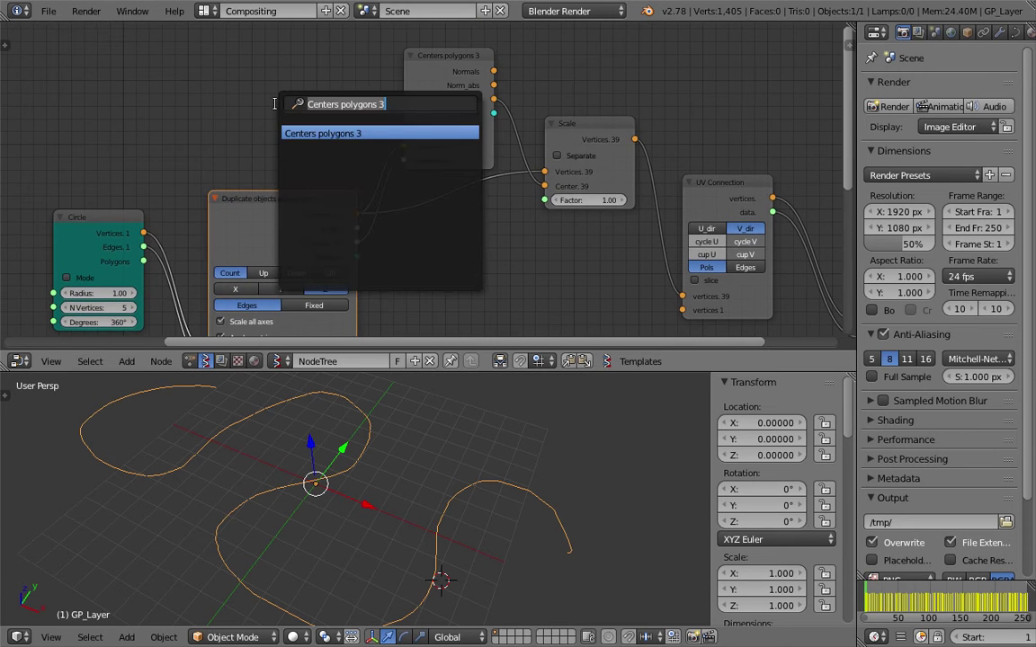
{"action": "type", "text": "random n"}
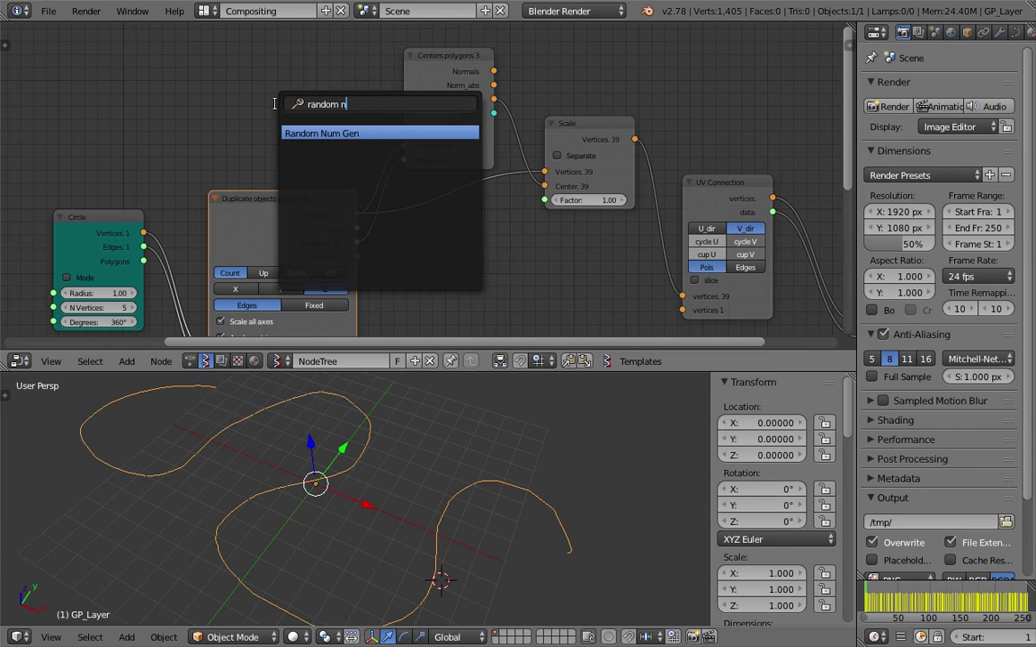
{"action": "key", "text": "Return"}
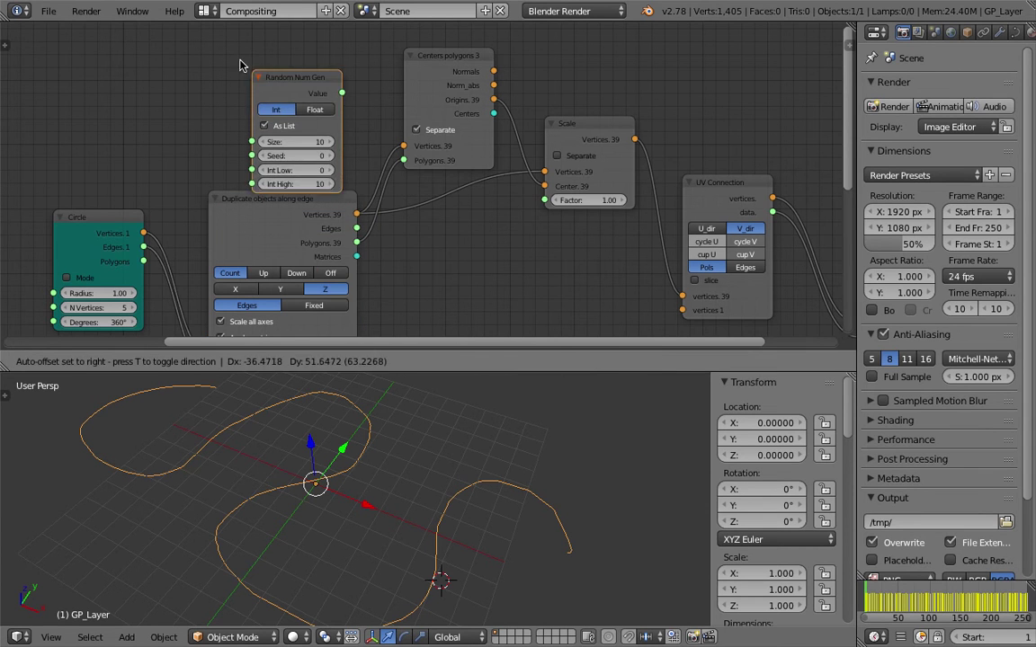
{"action": "left_click", "coordinate": [299, 103]}
{"action": "left_click_drag", "start_coordinate": [330, 80], "coordinate": [554, 206]}
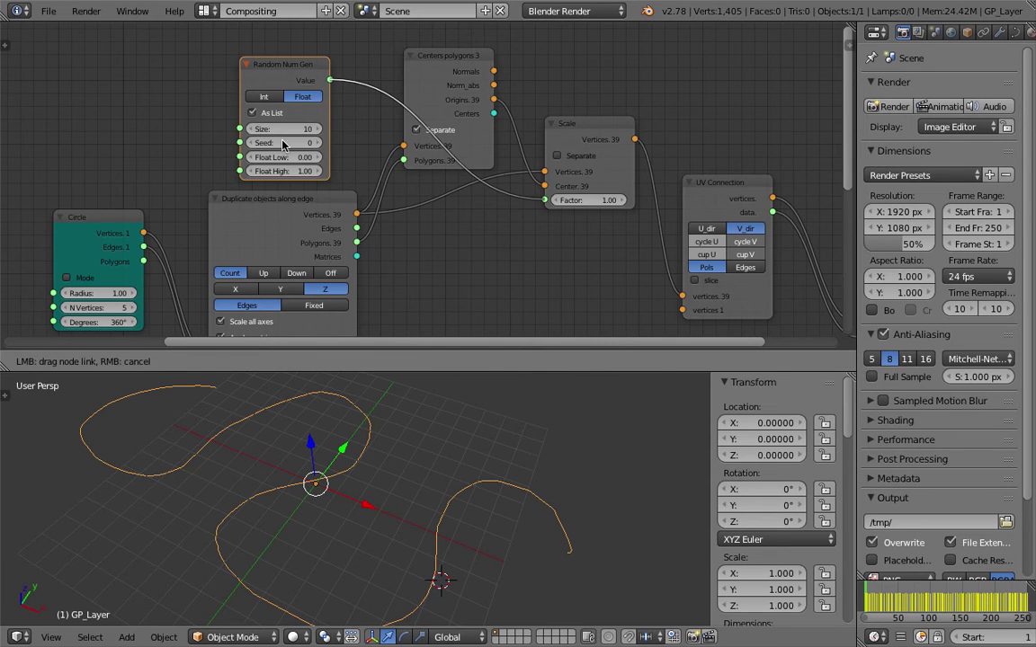
{"action": "left_click_drag", "start_coordinate": [283, 143], "coordinate": [294, 134]}
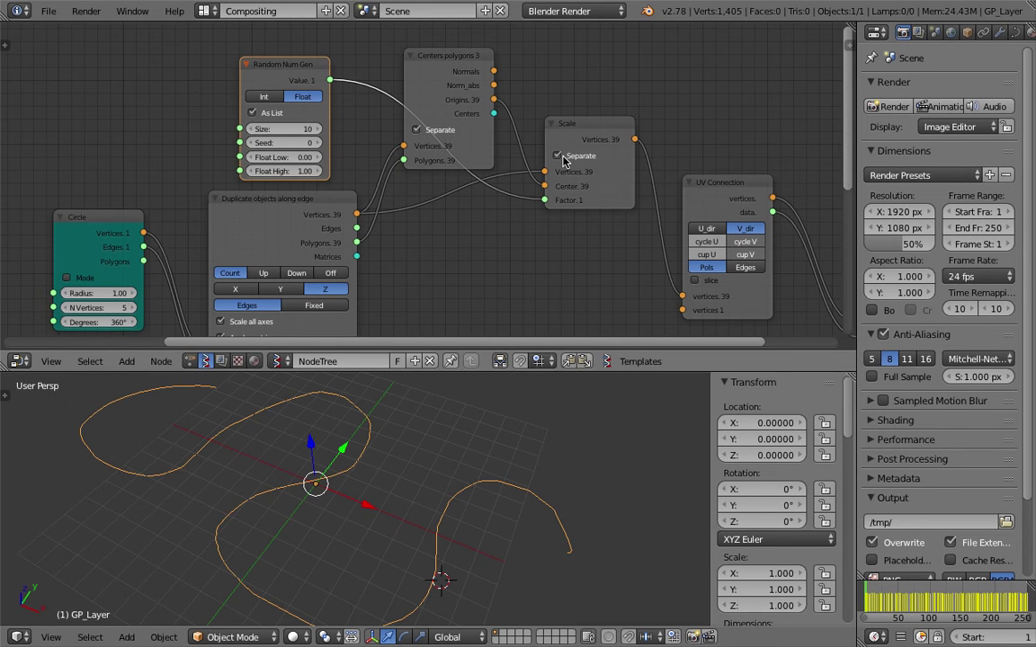
Step: Toggle UV Connection between U and V direction and set it to output edges
{"action": "middle_click_drag", "start_coordinate": [697, 230], "coordinate": [603, 236]}
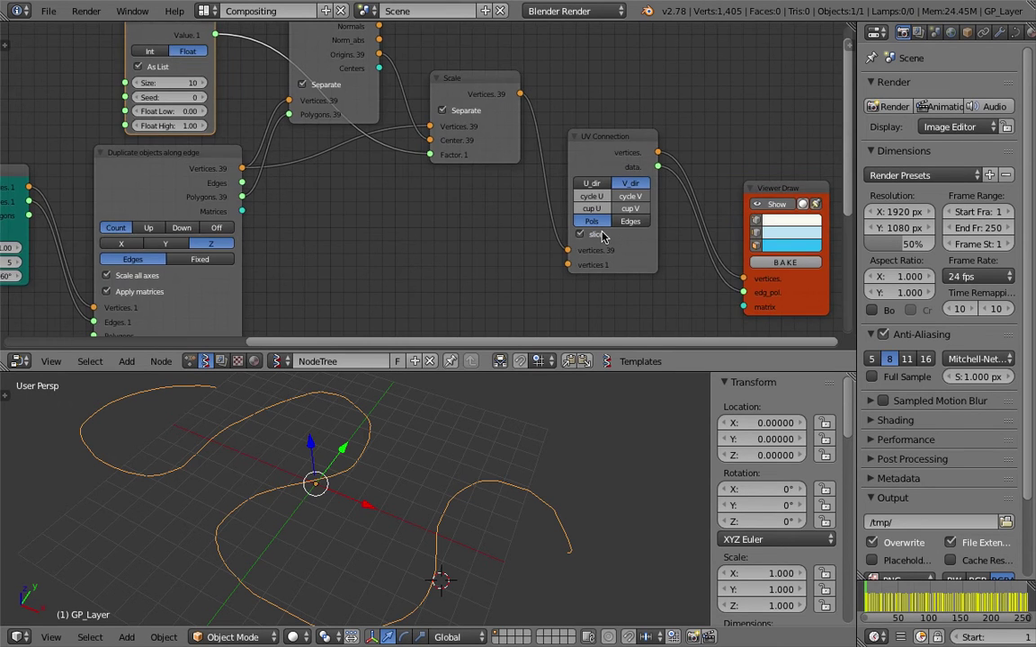
{"action": "left_click", "coordinate": [615, 184]}
{"action": "left_click", "coordinate": [621, 185]}
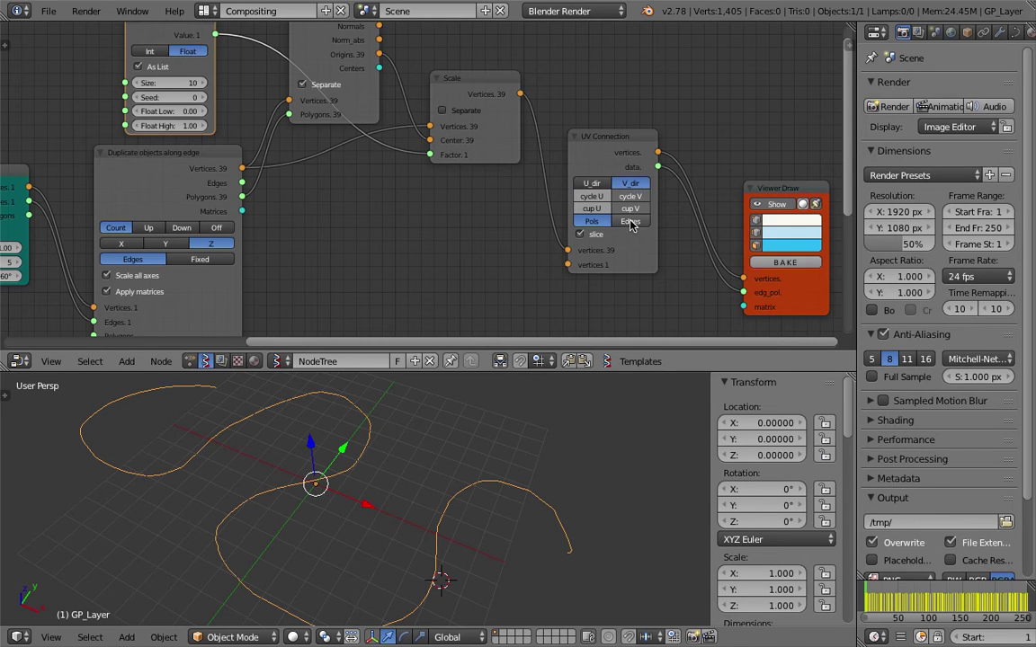
{"action": "left_click", "coordinate": [598, 235]}
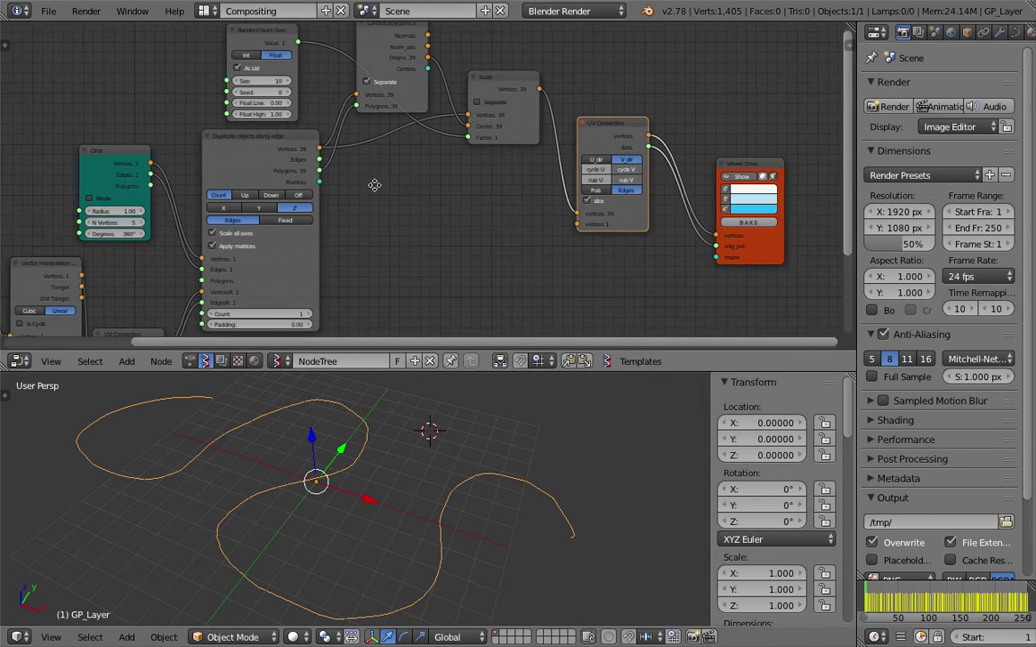
Step: Reopen the earlier saved Sverchok file from Open Recent and delete its Scale node
{"action": "left_click", "coordinate": [49, 12]}
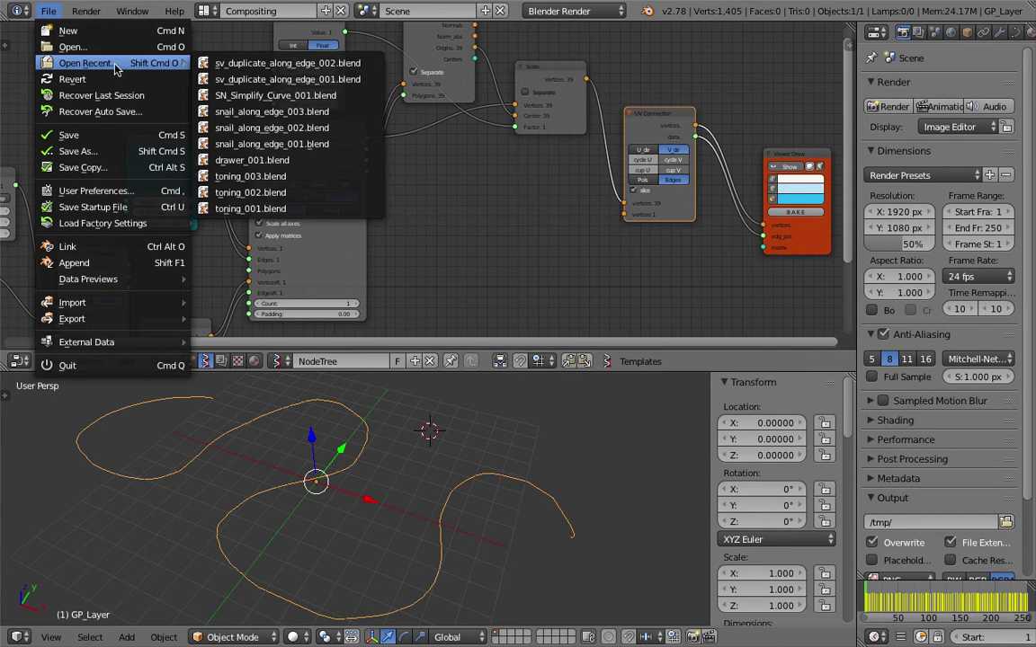
{"action": "mouse_move", "coordinate": [87, 63]}
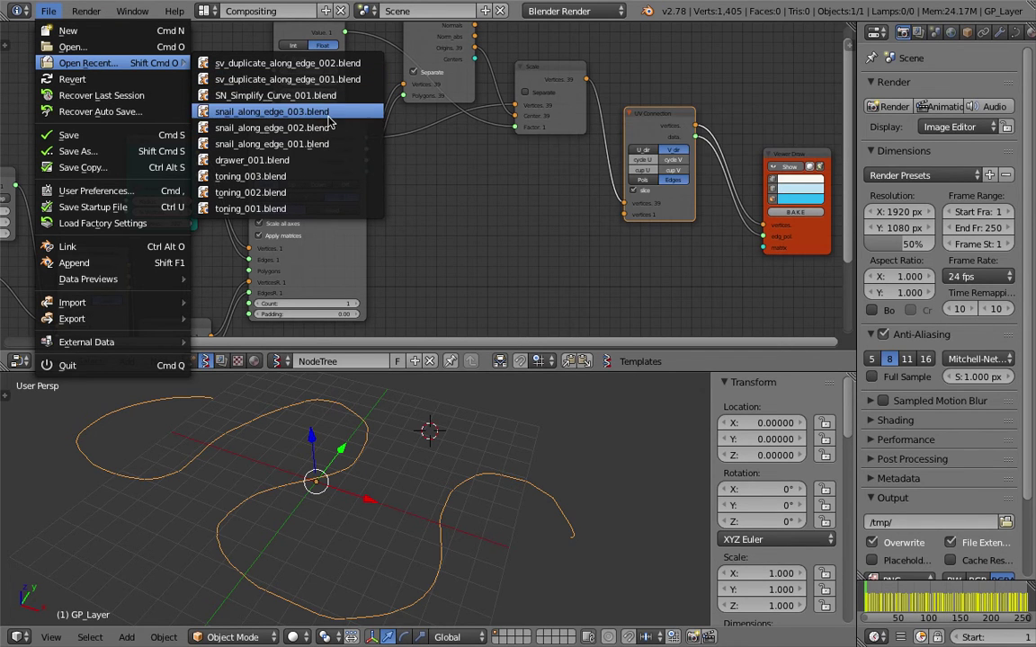
{"action": "left_click", "coordinate": [310, 113]}
{"action": "scroll", "coordinate": [406, 130], "scroll_direction": "up", "scroll_amount": 2}
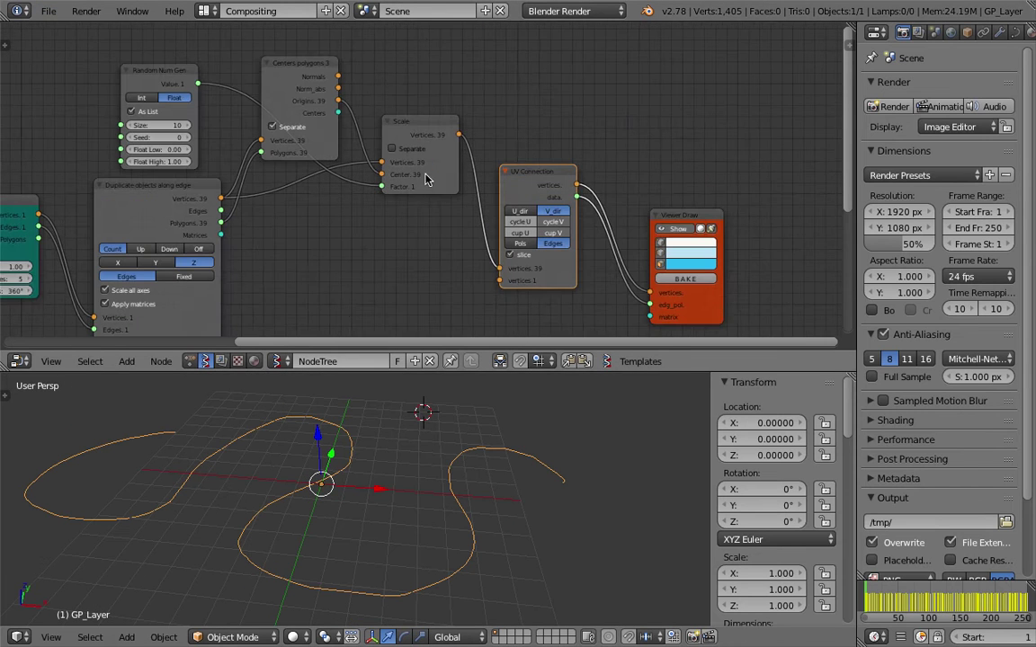
{"action": "key", "text": "x"}
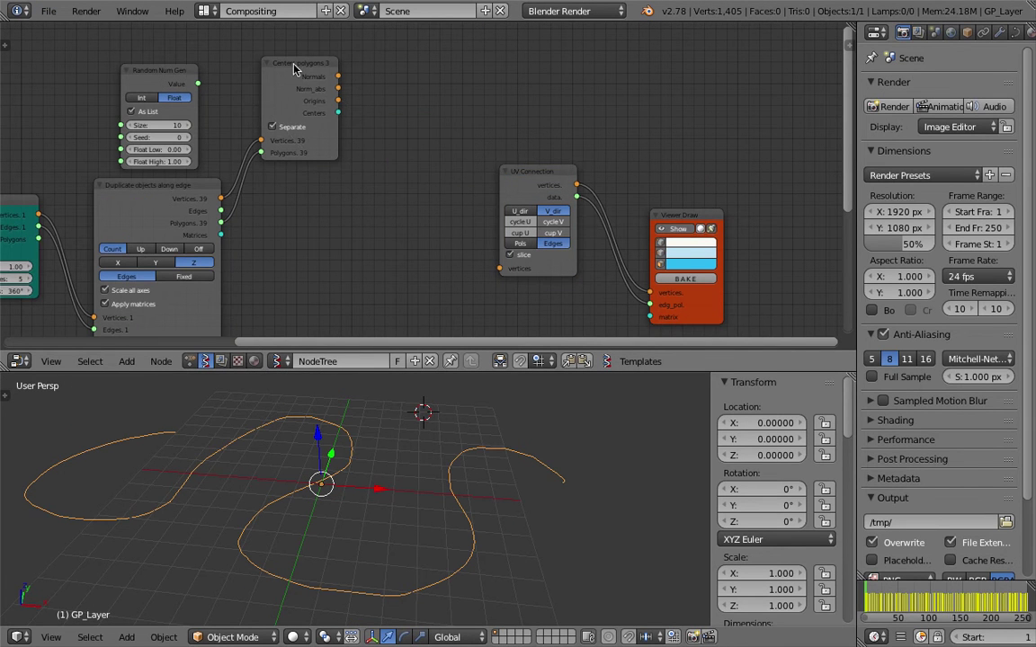
{"action": "left_click", "coordinate": [302, 81]}
Step: Delete Centers polygons and Random Num Gen, linking Duplicate Vertices straight into UV Connection
{"action": "key", "text": "x"}
{"action": "left_click", "coordinate": [180, 74]}
{"action": "key", "text": "x"}
{"action": "left_click_drag", "start_coordinate": [221, 197], "coordinate": [499, 268]}
{"action": "left_click_drag", "start_coordinate": [537, 171], "coordinate": [346, 137]}
{"action": "left_click_drag", "start_coordinate": [694, 211], "coordinate": [584, 157]}
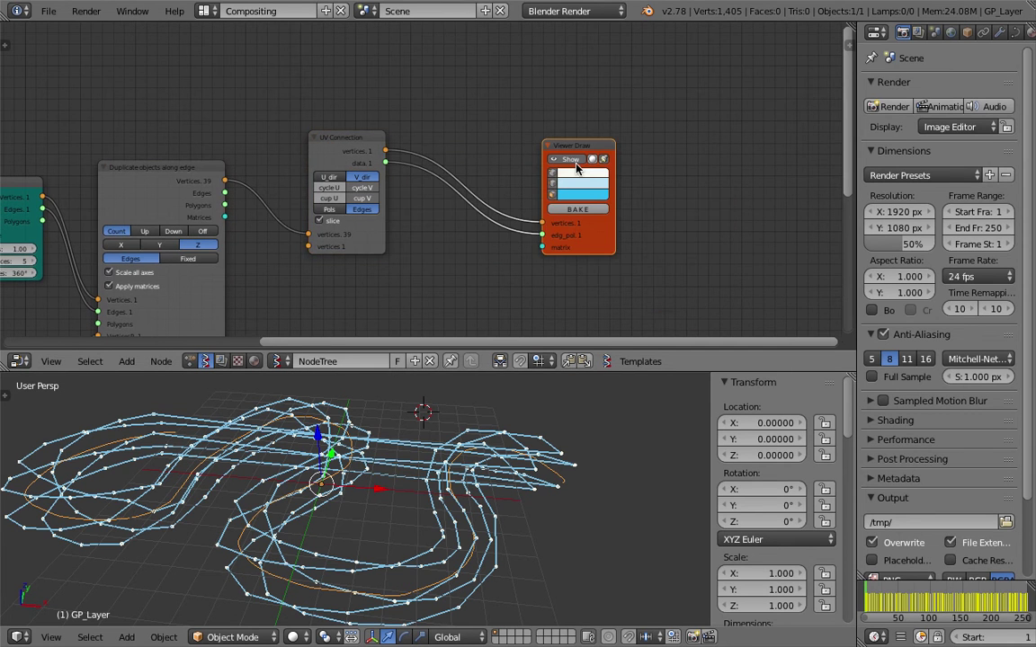
Step: Set UV Connection to U direction with cycle U enabled and Pols output
{"action": "scroll", "coordinate": [342, 188], "scroll_direction": "up", "scroll_amount": 2}
{"action": "left_click", "coordinate": [304, 175]}
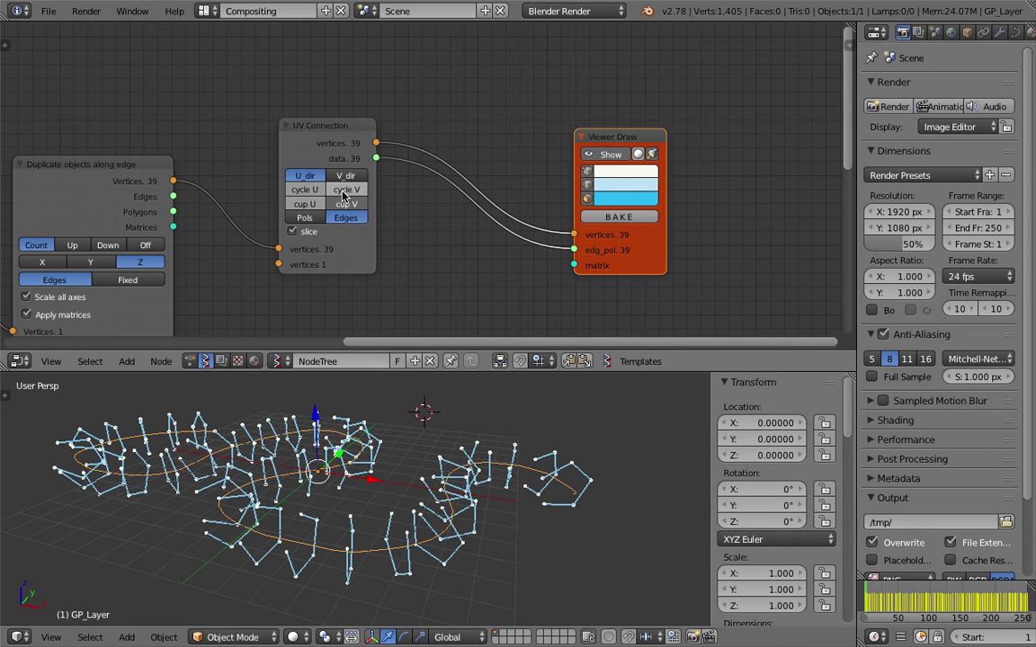
{"action": "left_click", "coordinate": [310, 192]}
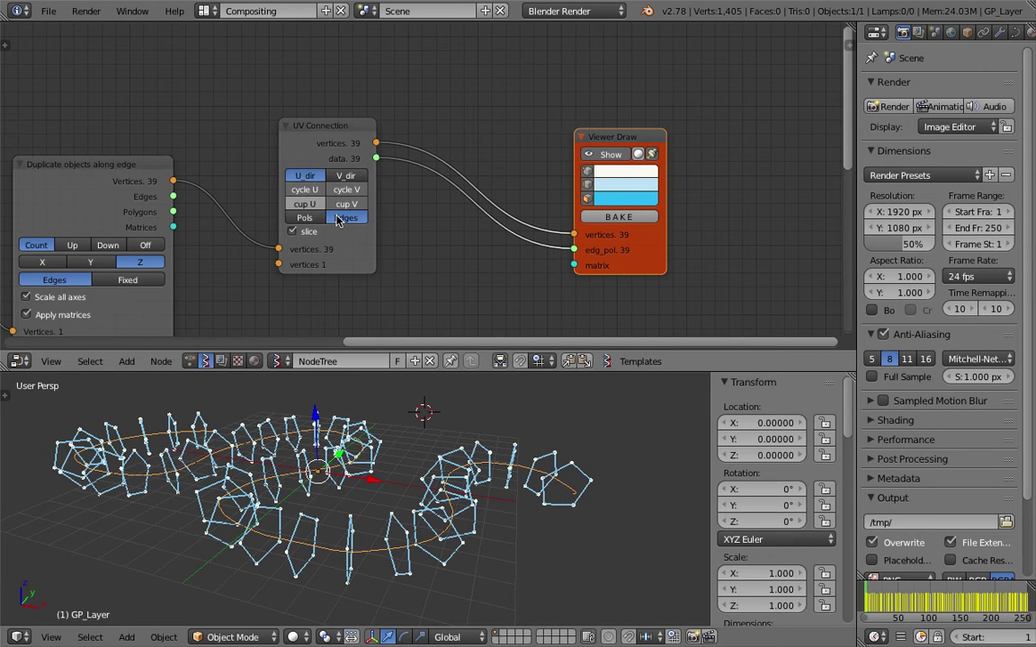
{"action": "left_click", "coordinate": [304, 217]}
Step: Save the file over the existing version
{"action": "key", "text": "ctrl+s"}
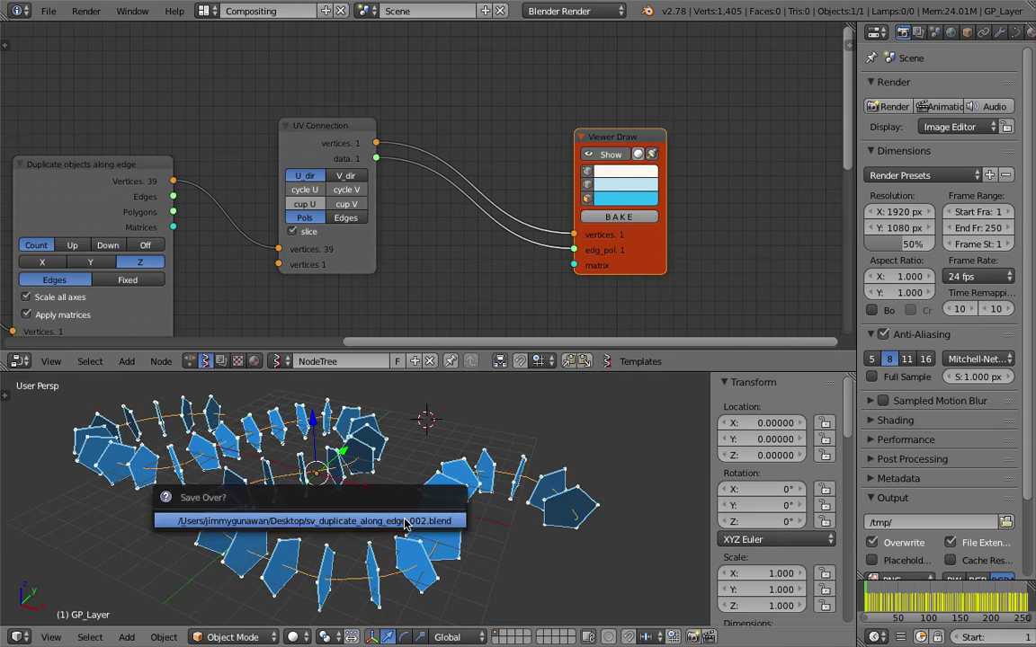
{"action": "key", "text": "Return"}
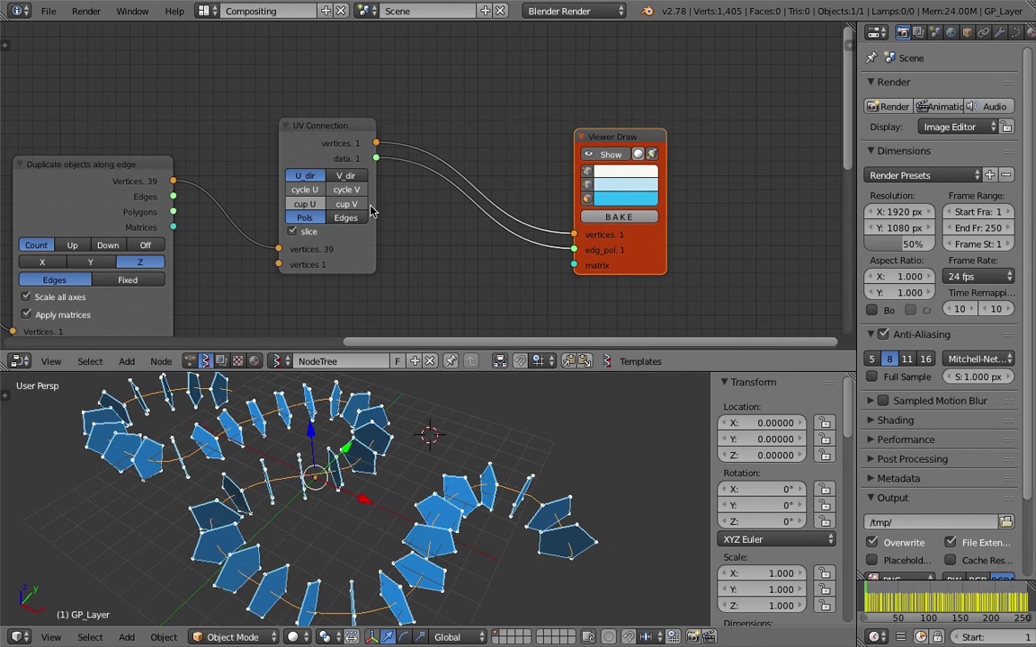
{"action": "left_click_drag", "start_coordinate": [321, 125], "coordinate": [406, 120]}
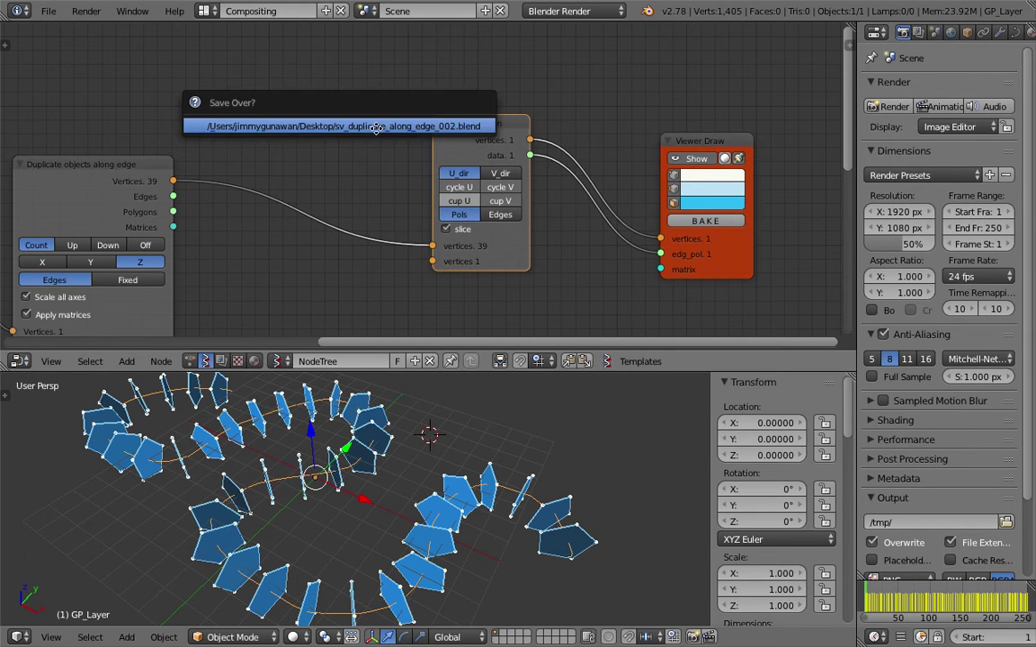
{"action": "left_click", "coordinate": [376, 128]}
Step: Add a Scale node wired between Duplicate Vertices and UV Connection
{"action": "key", "text": "space"}
{"action": "type", "text": "sc"}
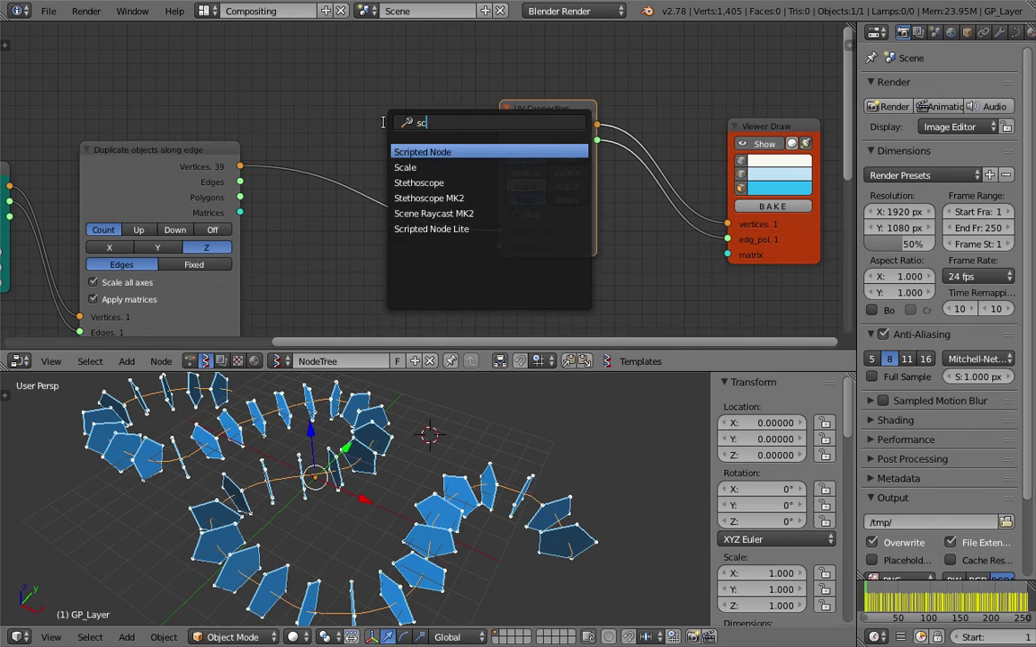
{"action": "type", "text": "ale"}
{"action": "key", "text": "Return"}
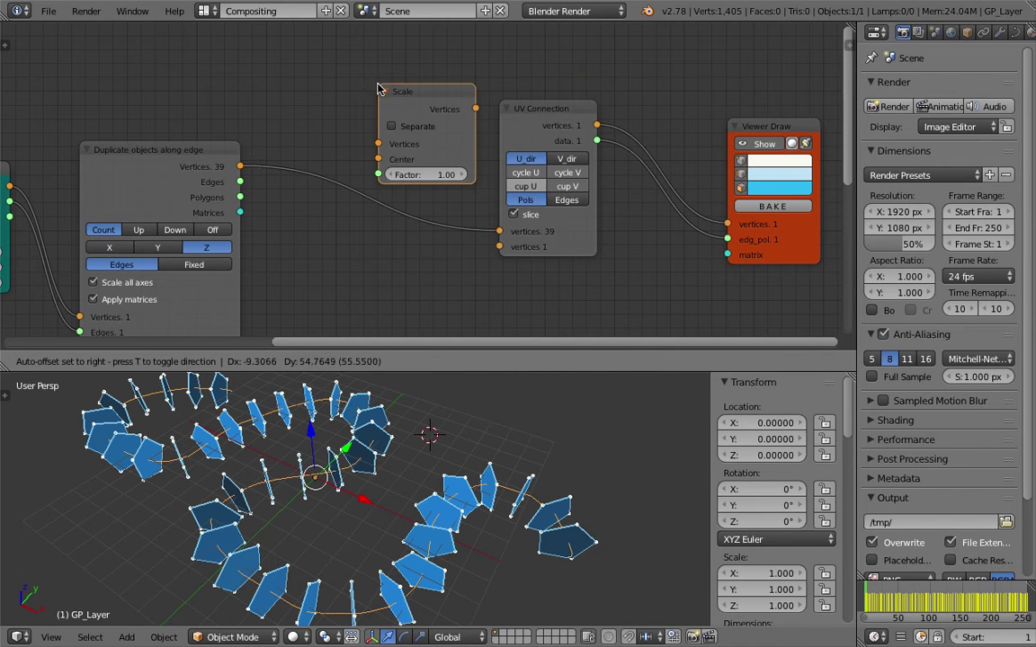
{"action": "left_click", "coordinate": [379, 90]}
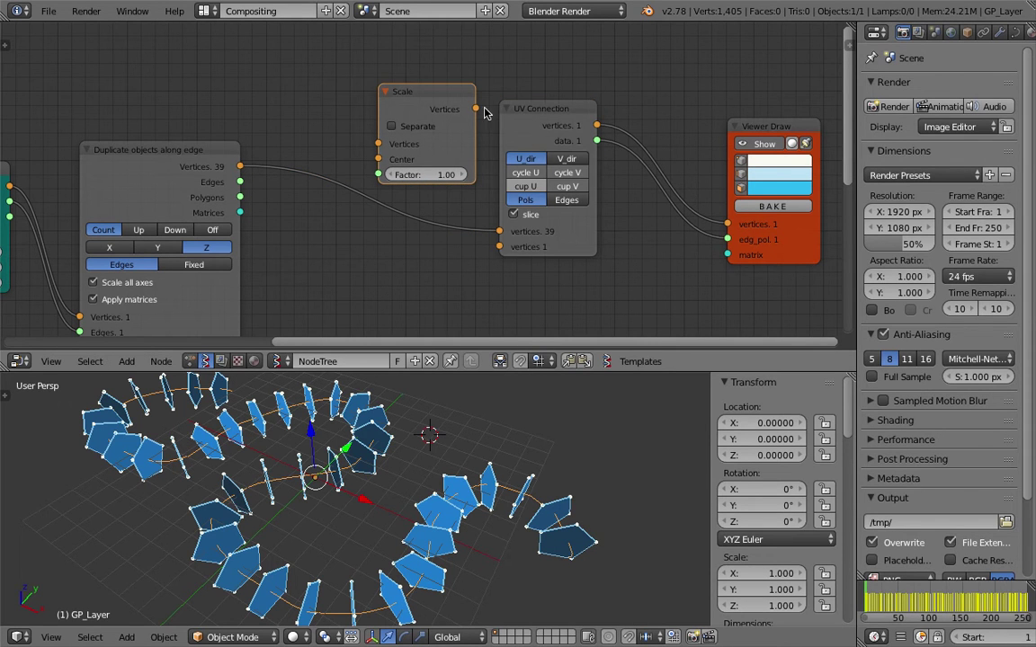
{"action": "left_click_drag", "start_coordinate": [530, 109], "coordinate": [535, 133]}
{"action": "left_click_drag", "start_coordinate": [402, 91], "coordinate": [376, 80]}
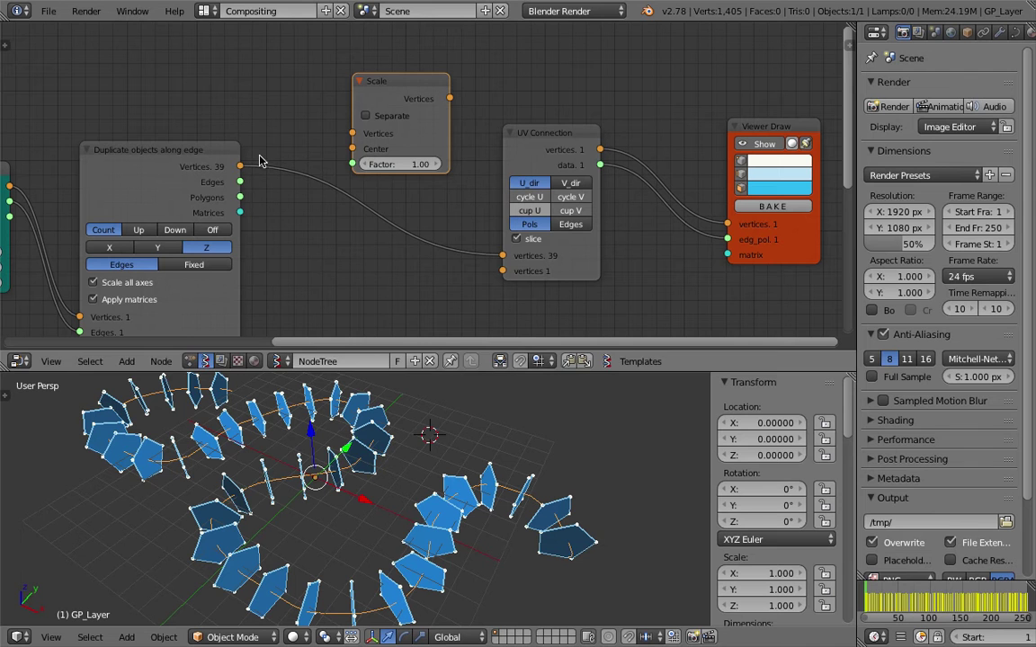
{"action": "mouse_move", "coordinate": [241, 167]}
{"action": "left_mouse_down"}
{"action": "mouse_move", "coordinate": [312, 126]}
{"action": "mouse_move", "coordinate": [352, 133]}
{"action": "left_mouse_up"}
{"action": "left_click_drag", "start_coordinate": [433, 139], "coordinate": [425, 135]}
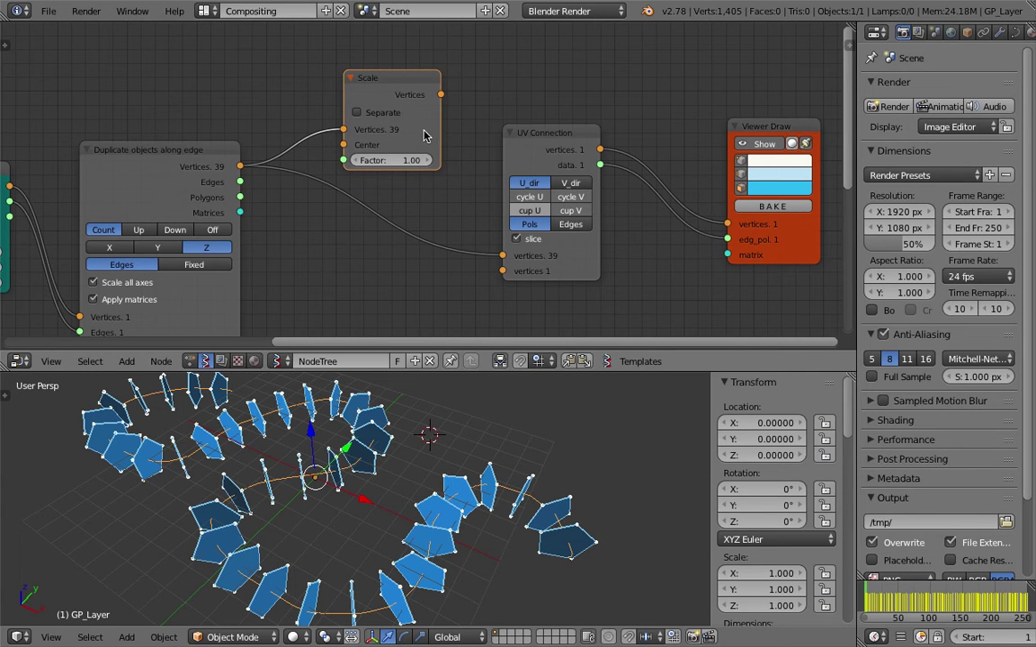
{"action": "left_click_drag", "start_coordinate": [441, 94], "coordinate": [503, 255]}
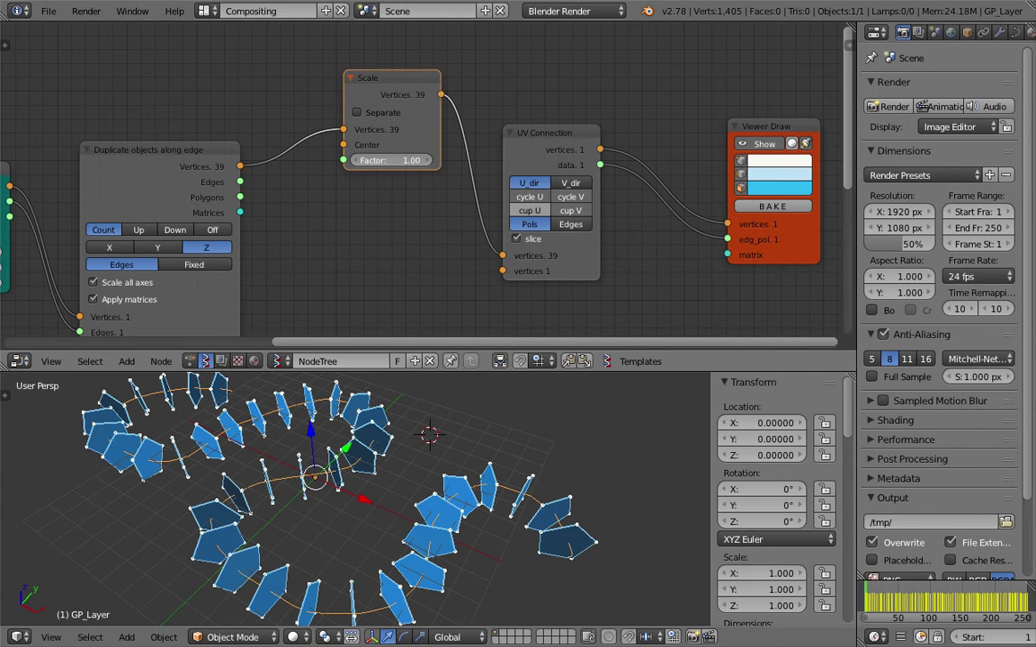
Step: Set the Scale factor to 1.42 and shift the Scale and UV Connection nodes right
{"action": "mouse_move", "coordinate": [391, 160]}
{"action": "left_mouse_down"}
{"action": "mouse_move", "coordinate": [423, 160]}
{"action": "mouse_move", "coordinate": [406, 171]}
{"action": "left_mouse_up"}
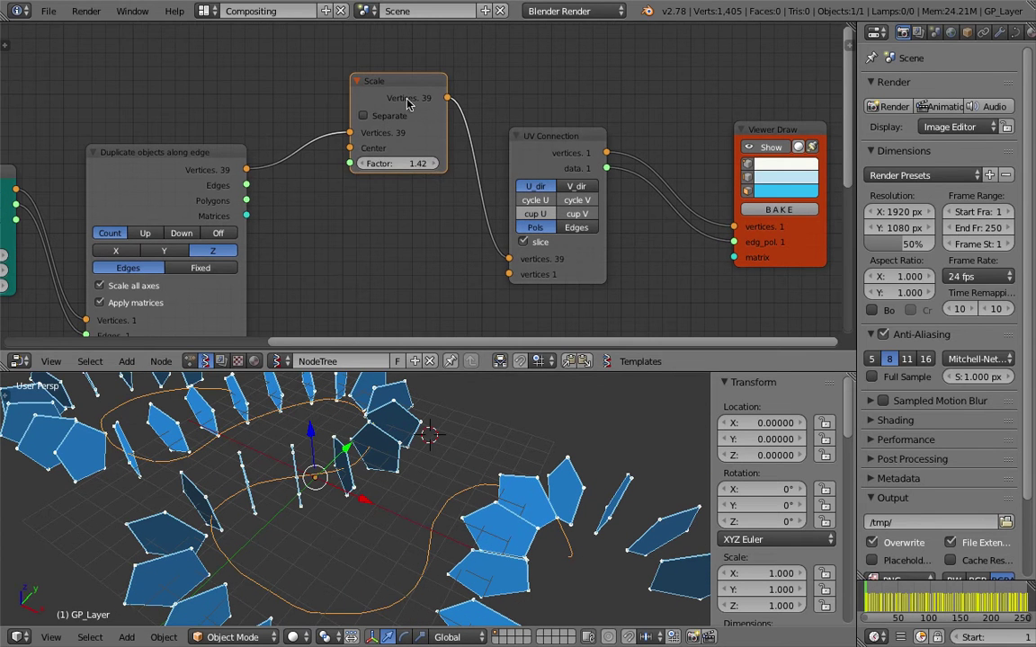
{"action": "left_click_drag", "start_coordinate": [366, 88], "coordinate": [399, 111]}
{"action": "left_click_drag", "start_coordinate": [558, 133], "coordinate": [592, 130]}
{"action": "middle_click_drag", "start_coordinate": [313, 73], "coordinate": [368, 106]}
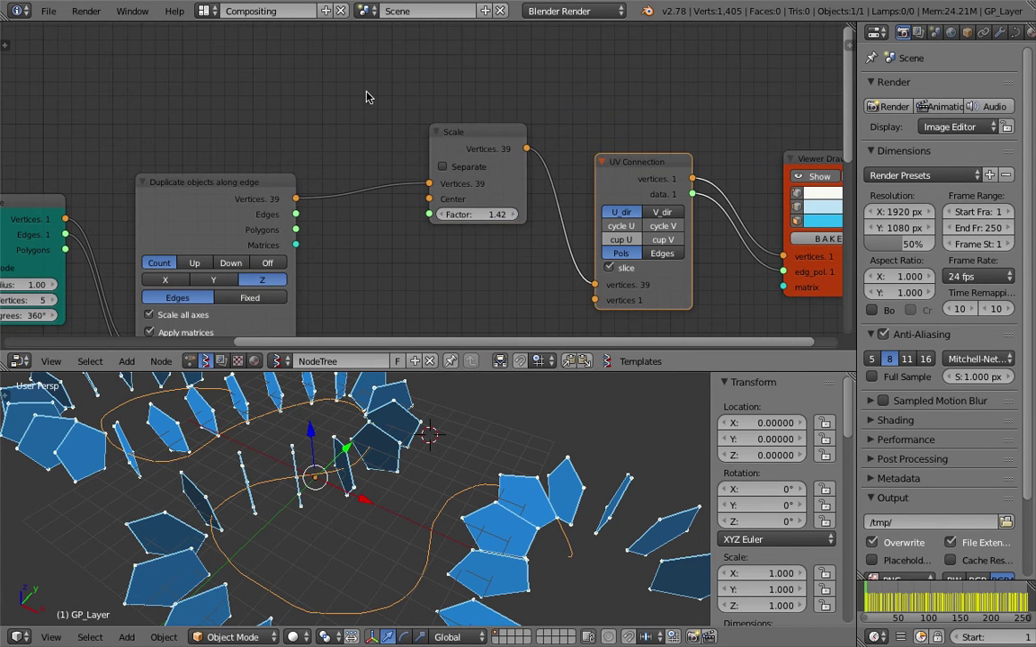
{"action": "key", "text": "space"}
Step: Add a Centers polygons 3 node fed by the duplicated vertices and polygons
{"action": "type", "text": "pol"}
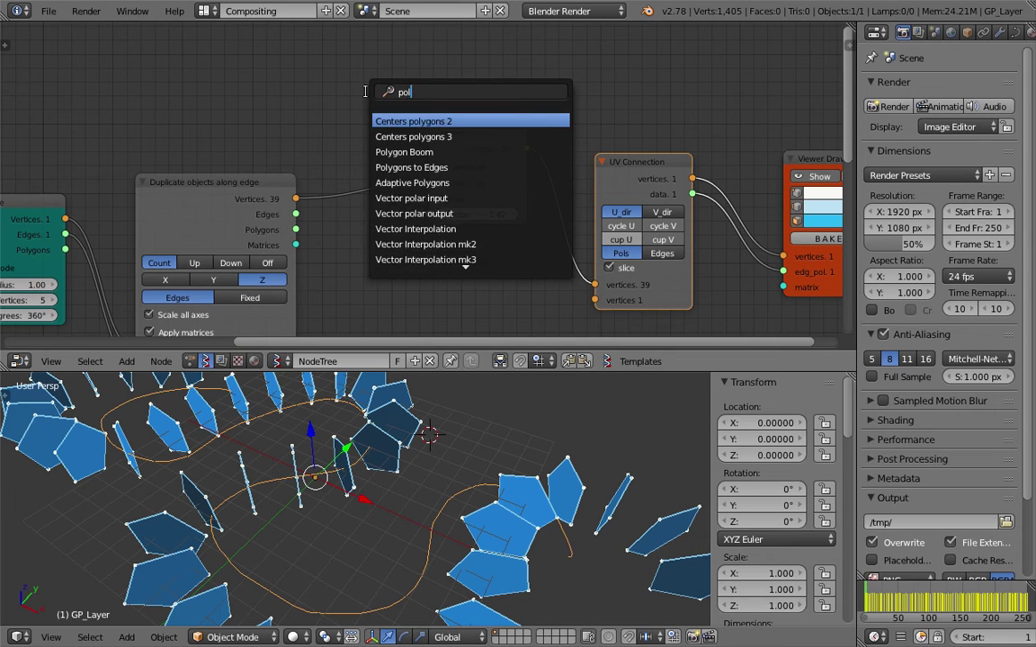
{"action": "type", "text": "y"}
{"action": "key", "text": "Down"}
{"action": "key", "text": "Return"}
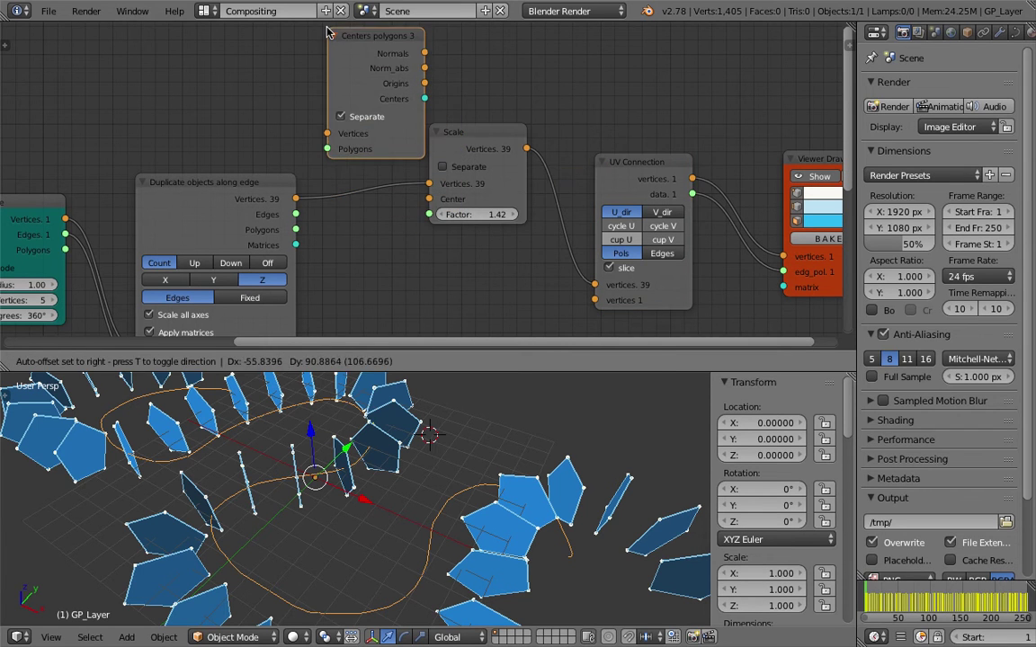
{"action": "left_click", "coordinate": [315, 17]}
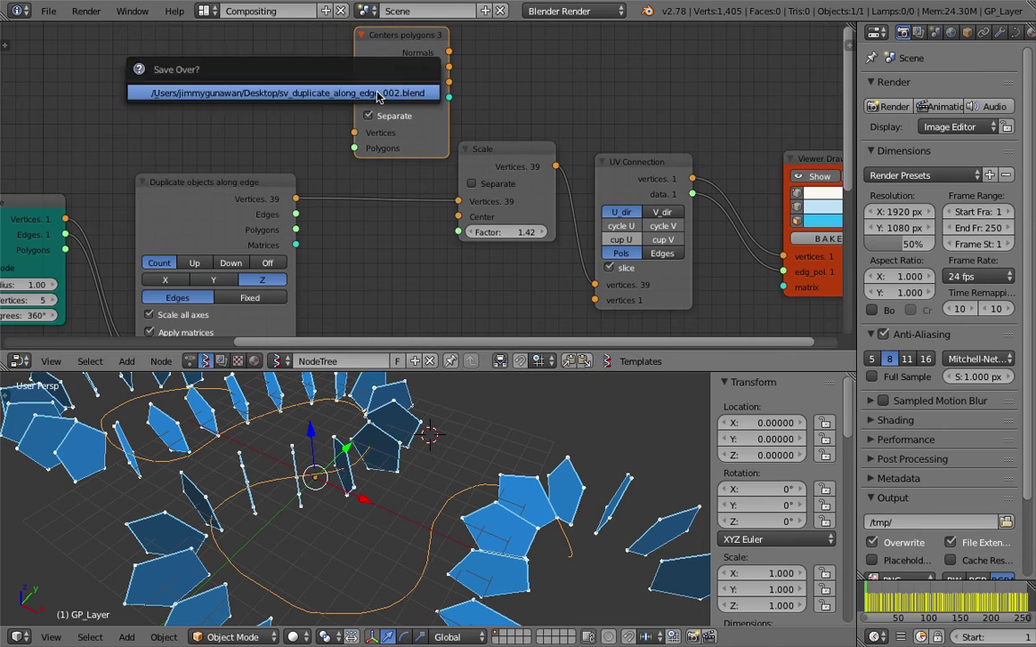
{"action": "mouse_move", "coordinate": [296, 199]}
{"action": "left_mouse_down"}
{"action": "mouse_move", "coordinate": [334, 162]}
{"action": "mouse_move", "coordinate": [365, 153]}
{"action": "mouse_move", "coordinate": [312, 226]}
{"action": "mouse_move", "coordinate": [296, 230]}
{"action": "left_mouse_up"}
{"action": "middle_click_drag", "start_coordinate": [444, 82], "coordinate": [389, 118]}
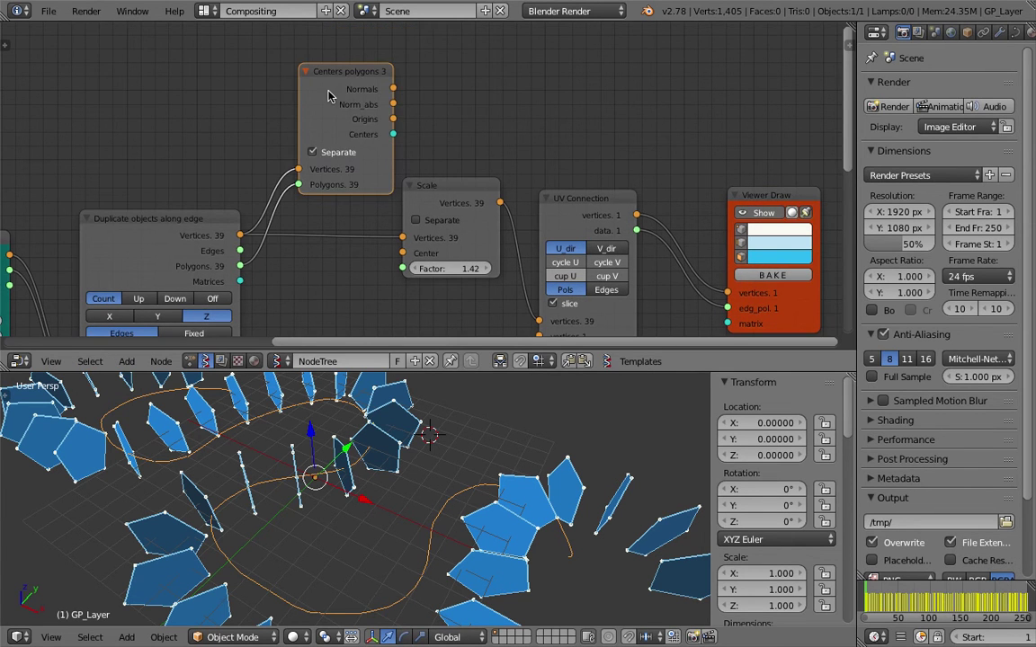
Step: Add a second Viewer Draw fed by duplicated vertices and edges, hiding the old preview
{"action": "scroll", "coordinate": [705, 208], "scroll_direction": "down", "scroll_amount": 2}
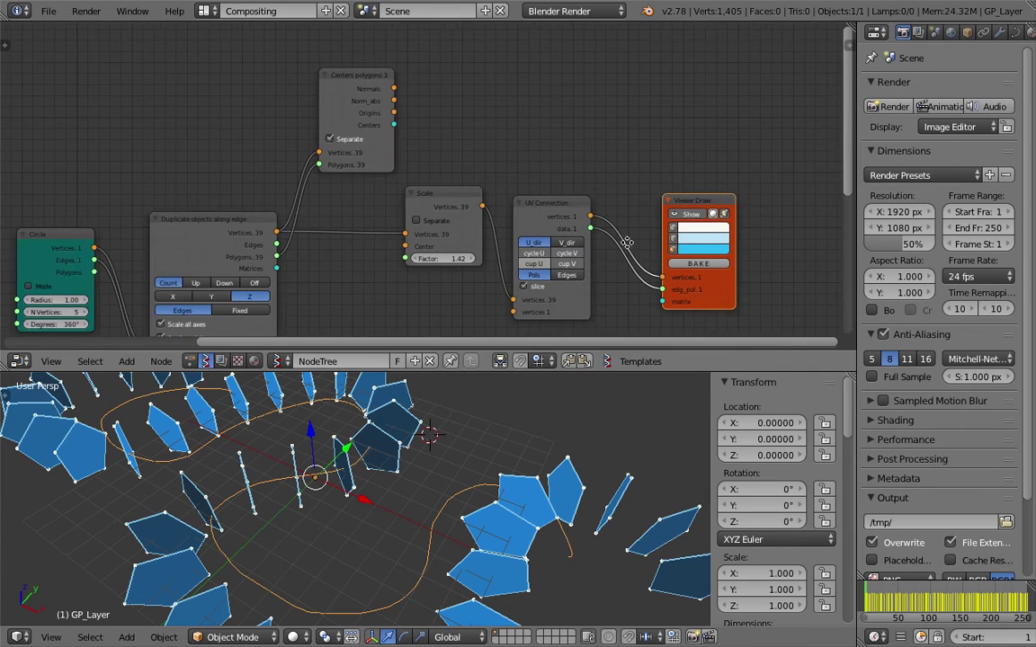
{"action": "key", "text": "shift+d"}
{"action": "left_click_drag", "start_coordinate": [291, 216], "coordinate": [304, 212]}
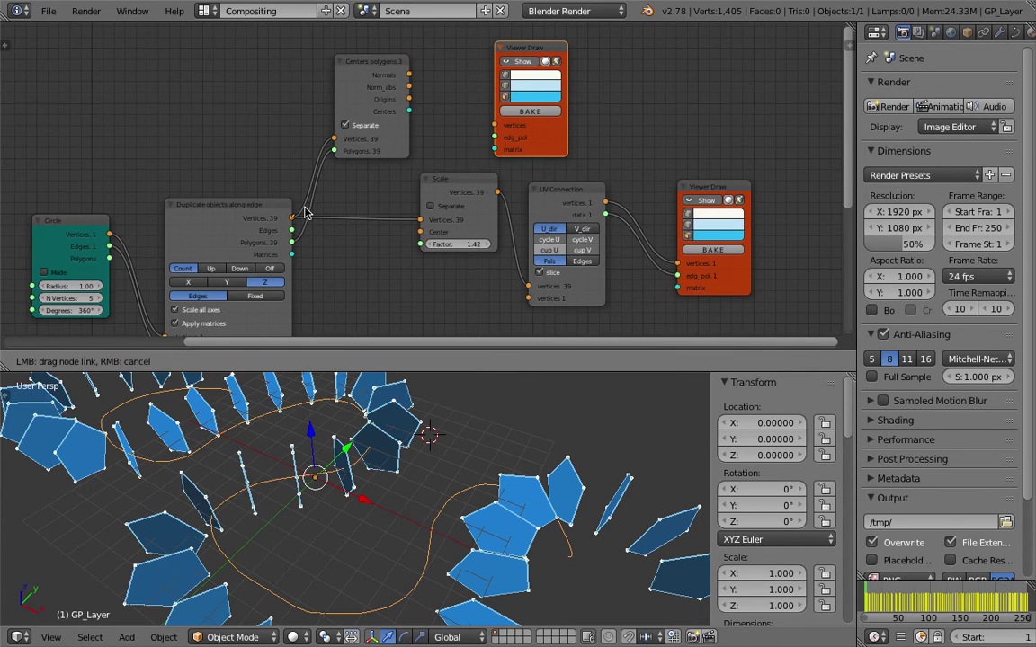
{"action": "mouse_move", "coordinate": [493, 131]}
{"action": "left_mouse_down"}
{"action": "mouse_move", "coordinate": [497, 142]}
{"action": "mouse_move", "coordinate": [315, 249]}
{"action": "mouse_move", "coordinate": [295, 243]}
{"action": "left_mouse_up"}
{"action": "left_click", "coordinate": [697, 200]}
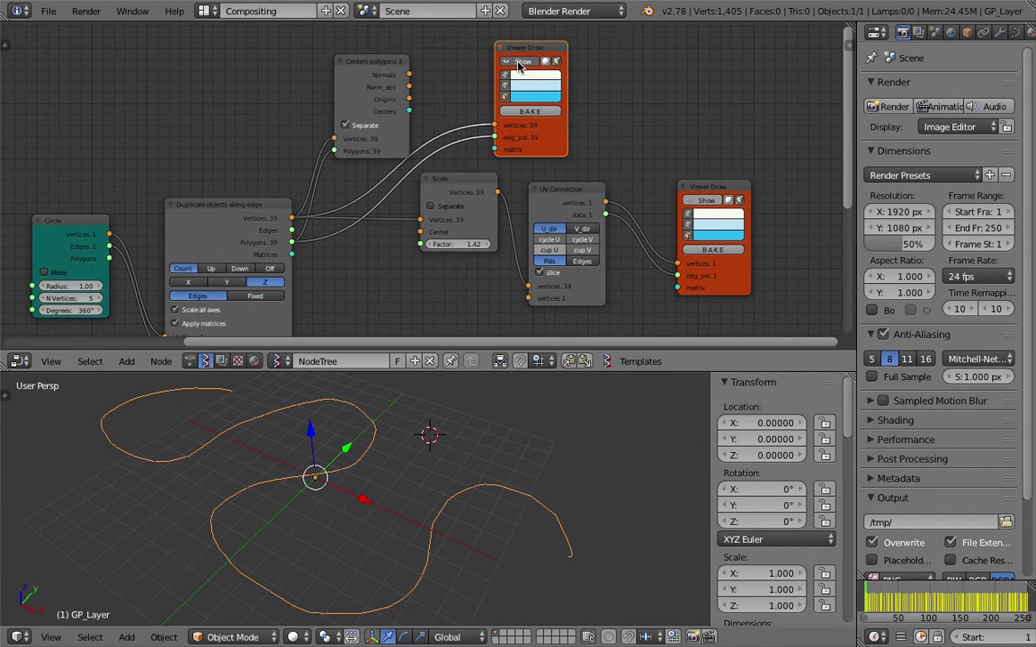
{"action": "scroll", "coordinate": [305, 197], "scroll_direction": "down", "scroll_amount": 2}
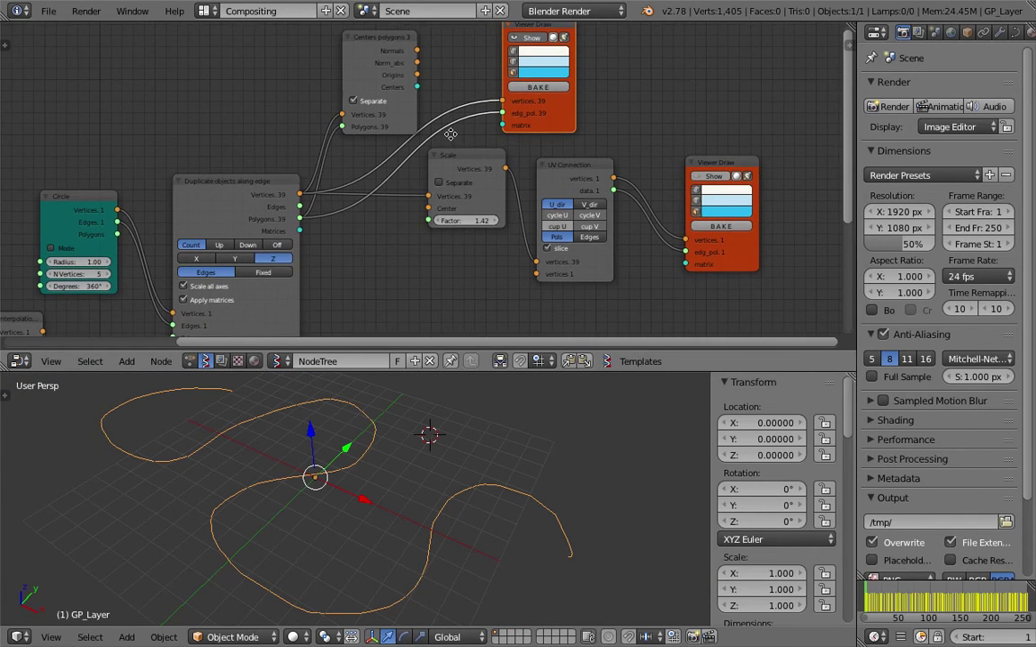
{"action": "scroll", "coordinate": [423, 81], "scroll_direction": "down", "scroll_amount": 1}
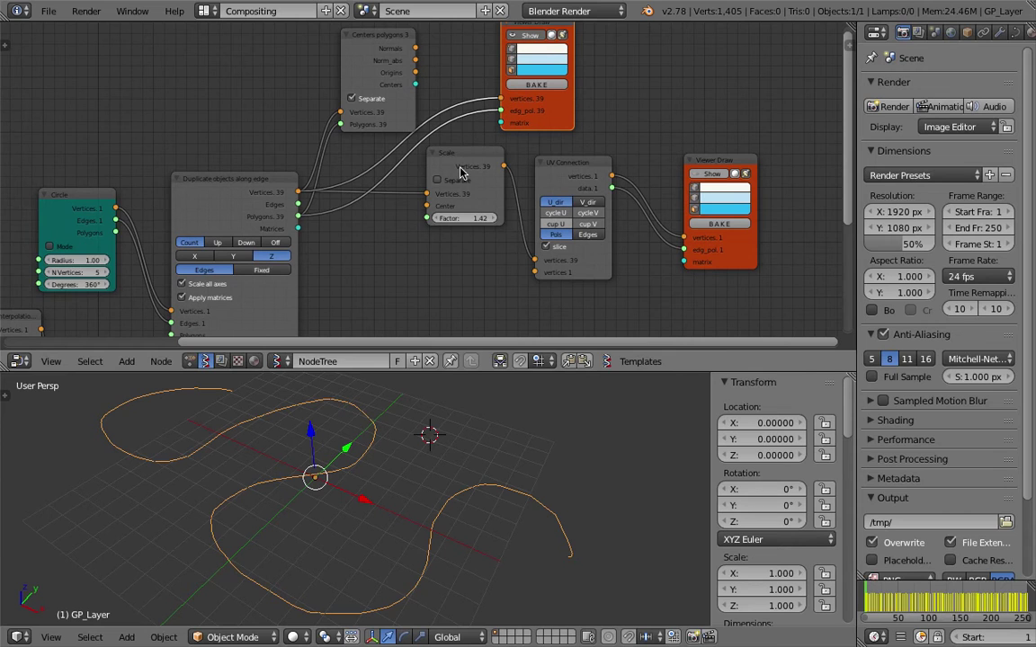
{"action": "left_click_drag", "start_coordinate": [461, 171], "coordinate": [460, 205]}
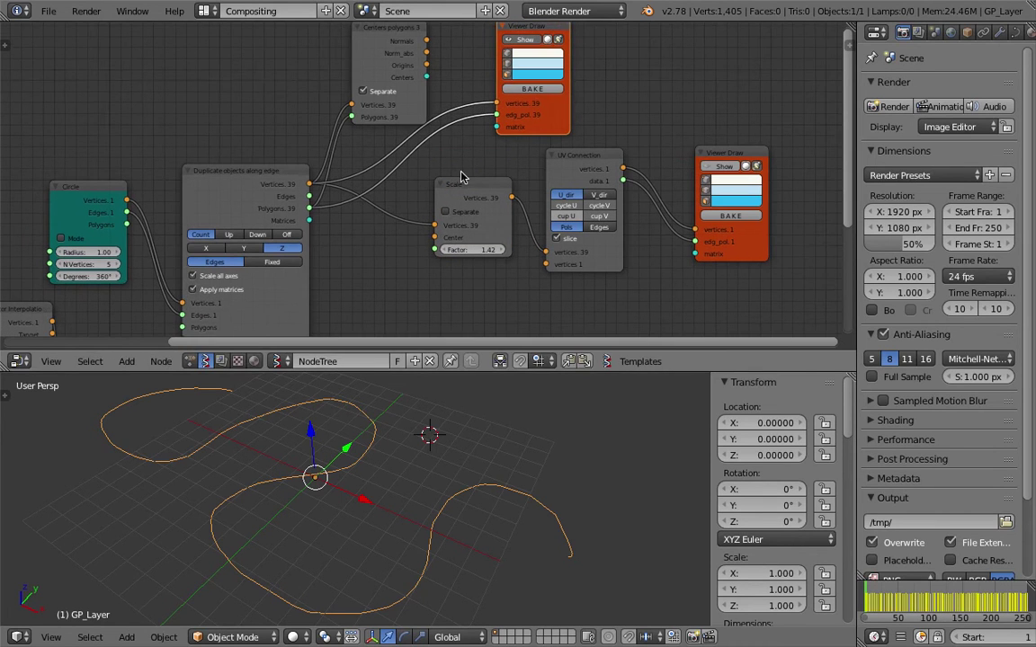
{"action": "left_click_drag", "start_coordinate": [309, 196], "coordinate": [323, 200]}
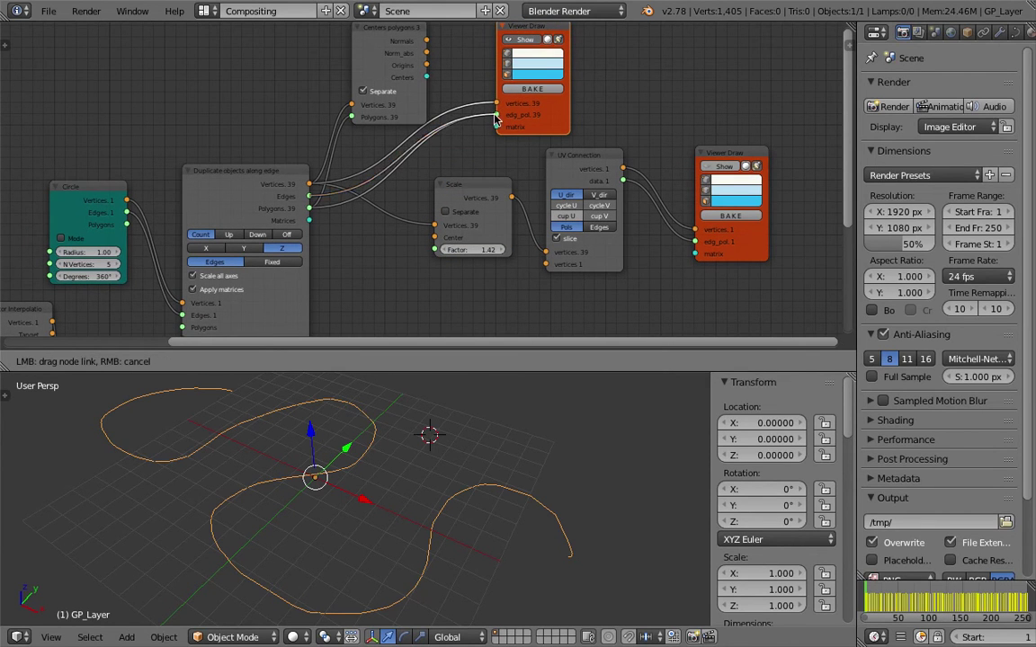
Step: Connect the Circle's polygons into the duplicator's Polygons input
{"action": "left_click_drag", "start_coordinate": [493, 121], "coordinate": [496, 115]}
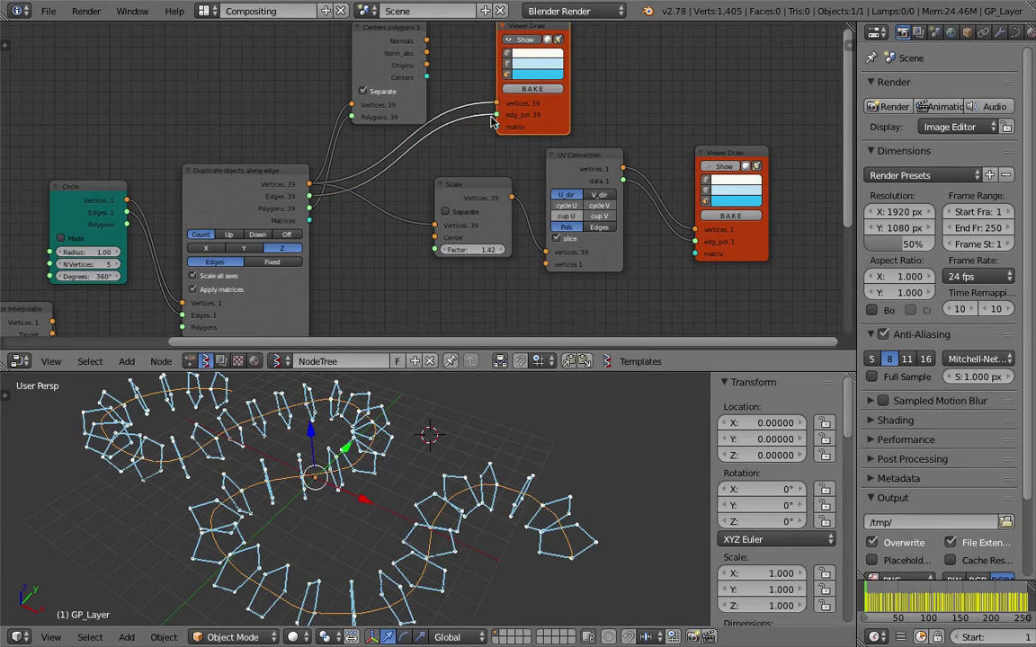
{"action": "middle_click_drag", "start_coordinate": [413, 476], "coordinate": [446, 486]}
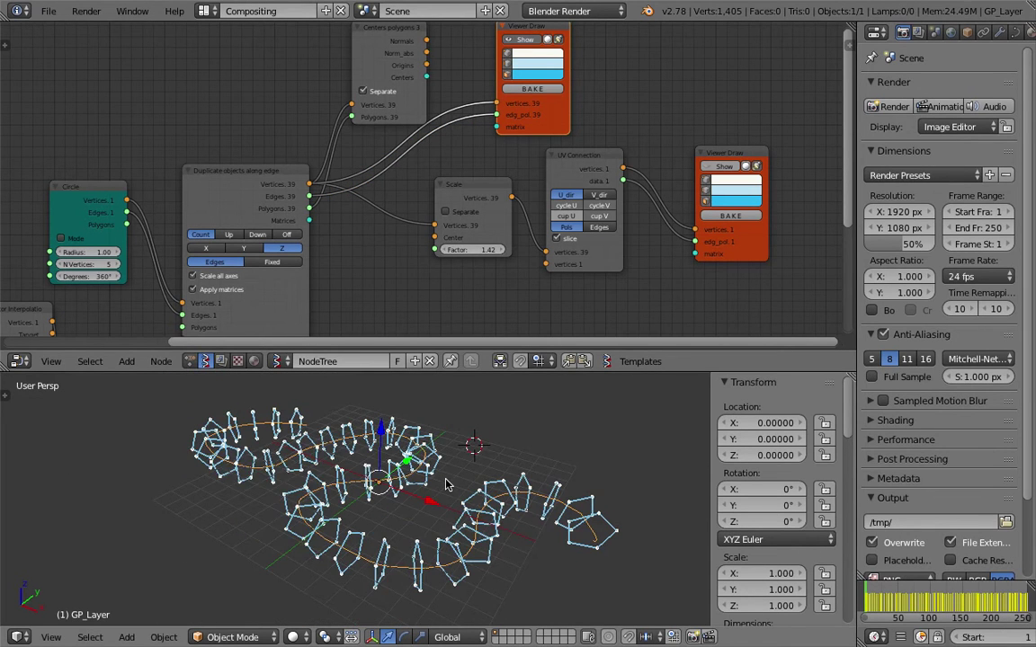
{"action": "middle_click_drag", "start_coordinate": [283, 136], "coordinate": [291, 167]}
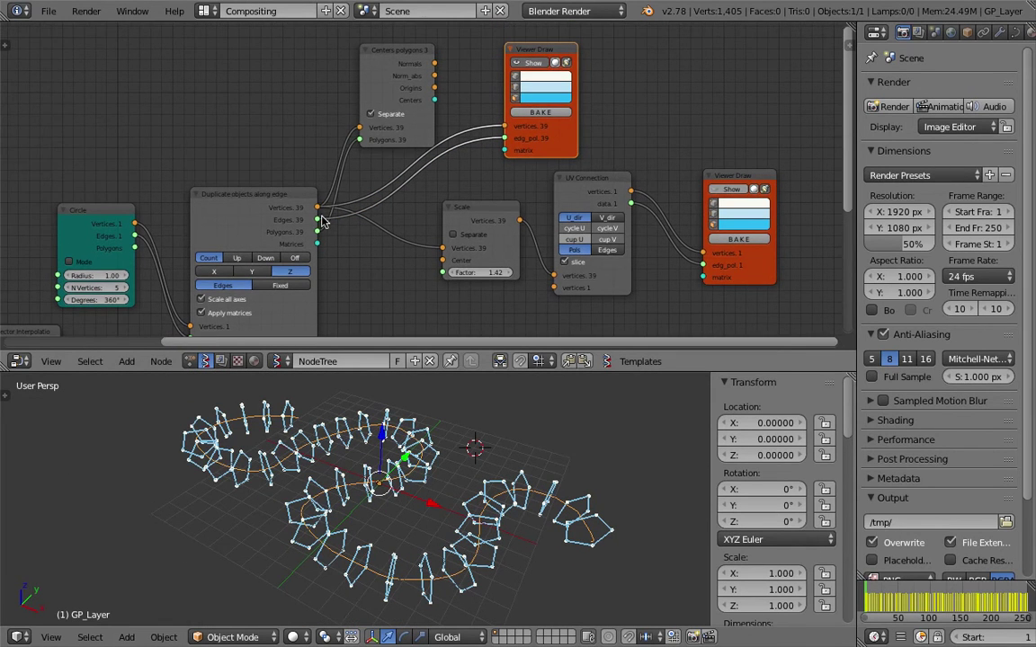
{"action": "mouse_move", "coordinate": [315, 220]}
{"action": "middle_mouse_down"}
{"action": "mouse_move", "coordinate": [334, 115]}
{"action": "mouse_move", "coordinate": [307, 124]}
{"action": "middle_mouse_up"}
{"action": "left_click_drag", "start_coordinate": [314, 142], "coordinate": [317, 144]}
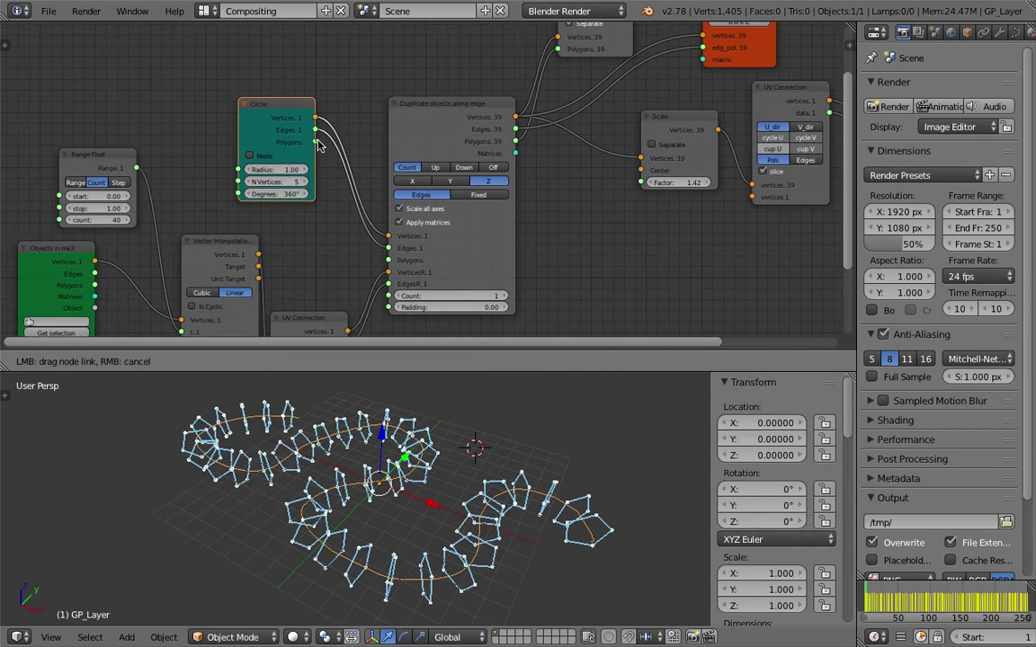
{"action": "left_click_drag", "start_coordinate": [386, 261], "coordinate": [388, 260]}
{"action": "middle_click_drag", "start_coordinate": [470, 235], "coordinate": [447, 72]}
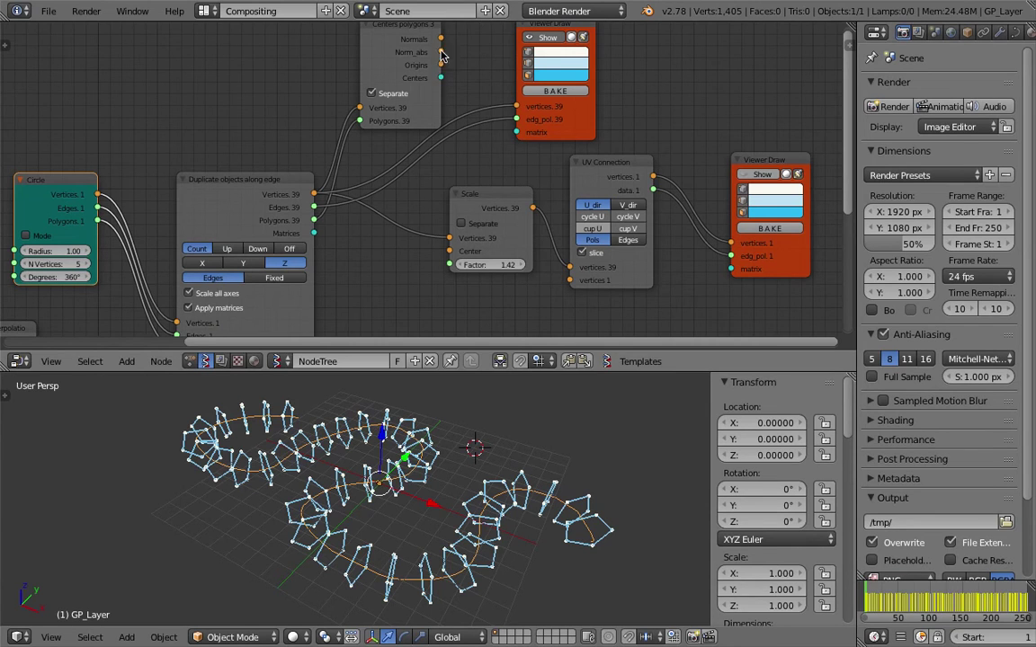
Step: Link Centers polygons Origins into the top Viewer Draw to show dots
{"action": "left_click_drag", "start_coordinate": [443, 66], "coordinate": [510, 107]}
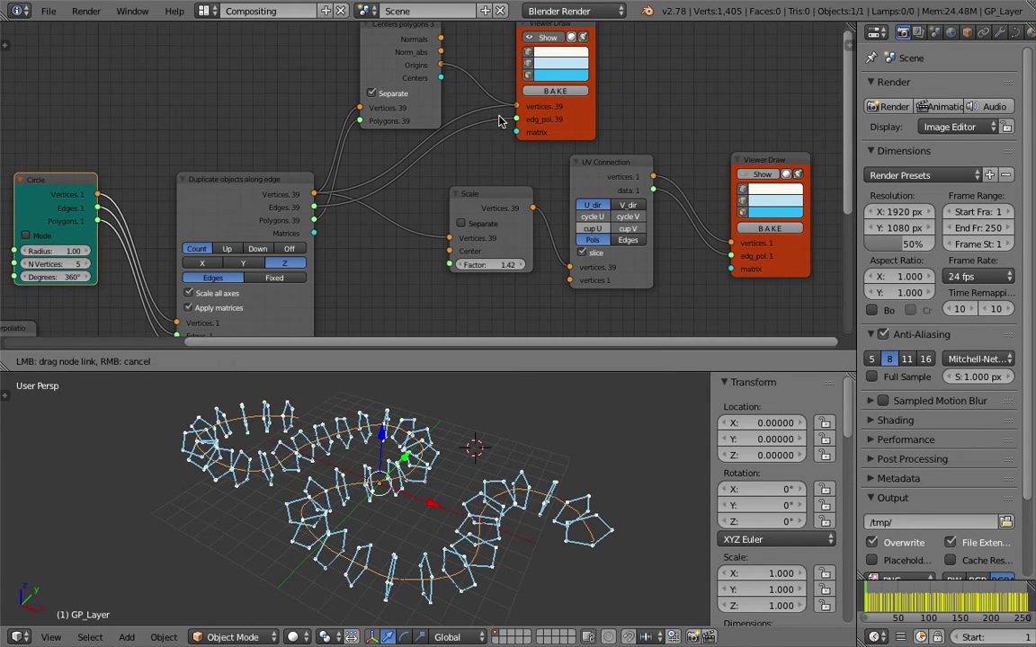
{"action": "left_click_drag", "start_coordinate": [465, 175], "coordinate": [465, 174]}
{"action": "middle_click_drag", "start_coordinate": [465, 175], "coordinate": [452, 179]}
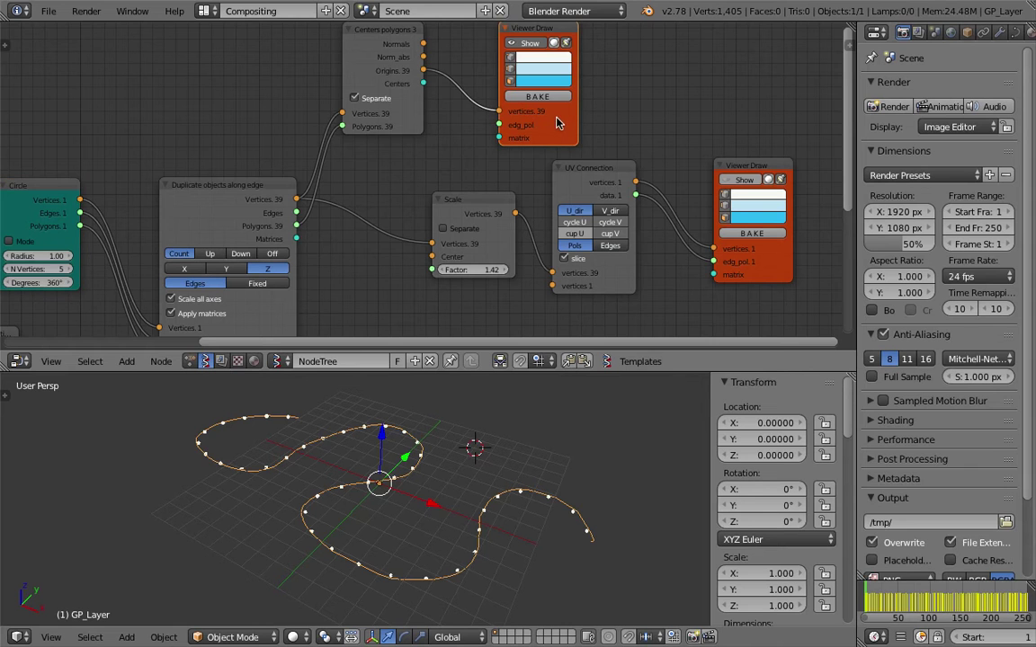
Step: Remove the extra viewer and use the polygon origins as the Scale centre
{"action": "key", "text": "x"}
{"action": "middle_click_drag", "start_coordinate": [500, 125], "coordinate": [476, 125]}
{"action": "left_click_drag", "start_coordinate": [337, 64], "coordinate": [337, 84]}
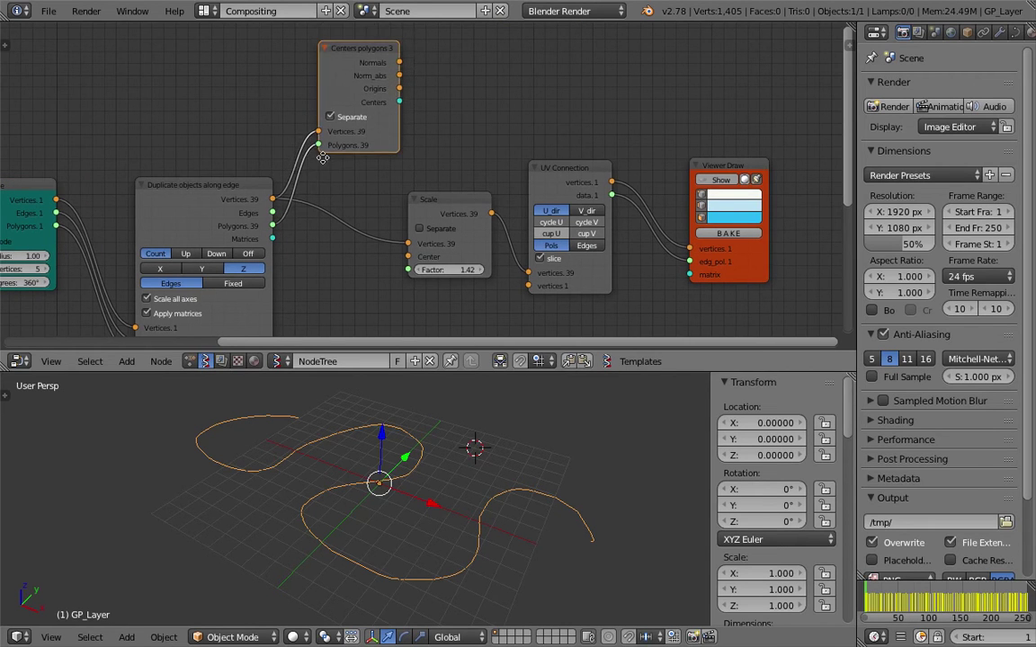
{"action": "mouse_move", "coordinate": [20, 196]}
{"action": "middle_mouse_down"}
{"action": "mouse_move", "coordinate": [221, 155]}
{"action": "mouse_move", "coordinate": [238, 111]}
{"action": "middle_mouse_up"}
{"action": "left_click_drag", "start_coordinate": [238, 112], "coordinate": [251, 111]}
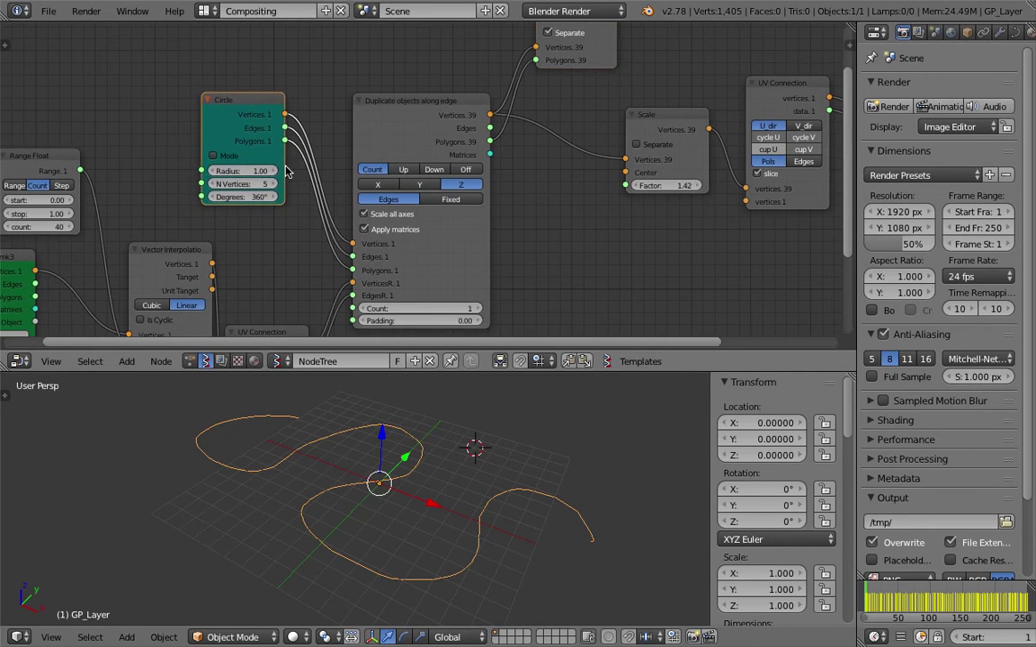
{"action": "scroll", "coordinate": [367, 238], "scroll_direction": "right", "scroll_amount": 3, "text": "ctrl"}
{"action": "scroll", "coordinate": [404, 155], "scroll_direction": "right", "scroll_amount": 3, "text": "ctrl"}
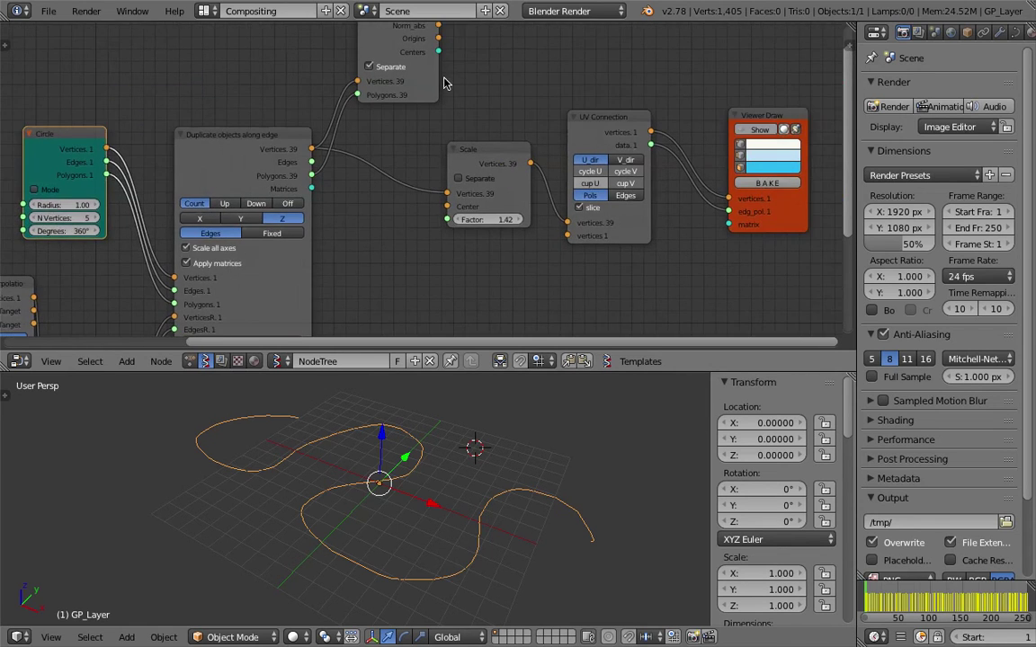
{"action": "scroll", "coordinate": [420, 99], "scroll_direction": "right", "scroll_amount": 3, "text": "ctrl"}
{"action": "left_click_drag", "start_coordinate": [399, 72], "coordinate": [457, 161]}
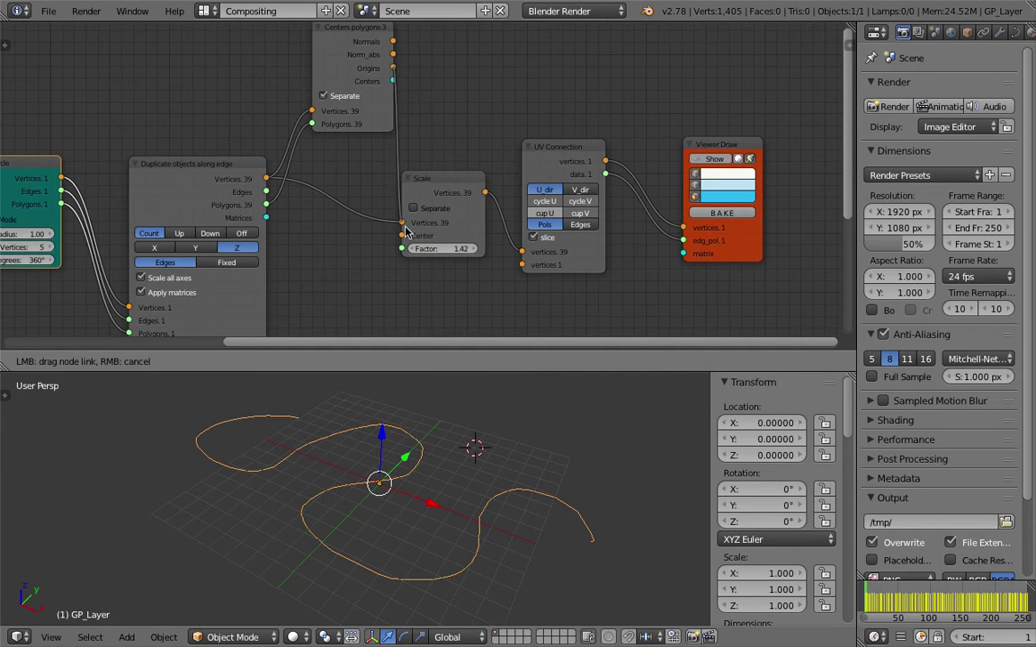
{"action": "left_click_drag", "start_coordinate": [405, 232], "coordinate": [402, 236]}
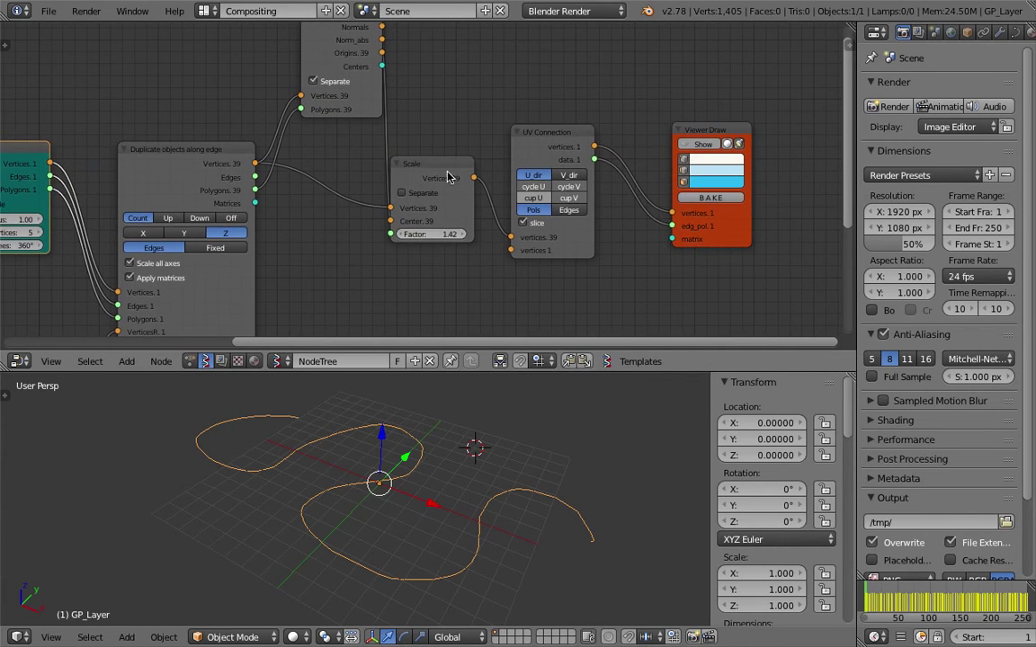
{"action": "left_click_drag", "start_coordinate": [448, 177], "coordinate": [457, 138]}
Step: Re-enable Show on Viewer Draw and reset the Scale factor to 1.00
{"action": "left_click", "coordinate": [707, 147]}
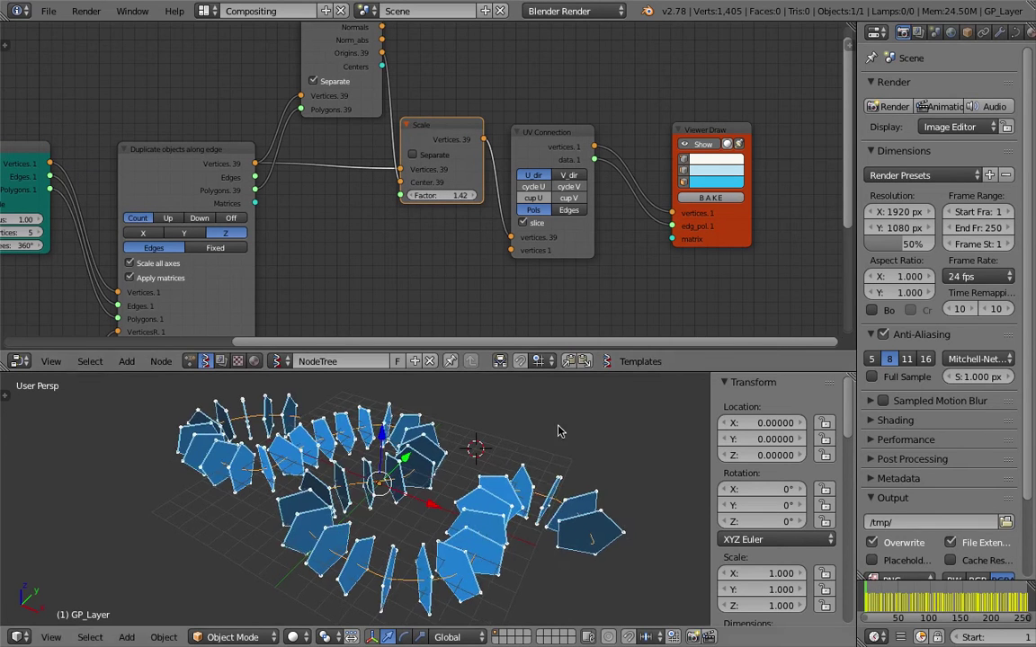
{"action": "left_click_drag", "start_coordinate": [440, 195], "coordinate": [409, 196]}
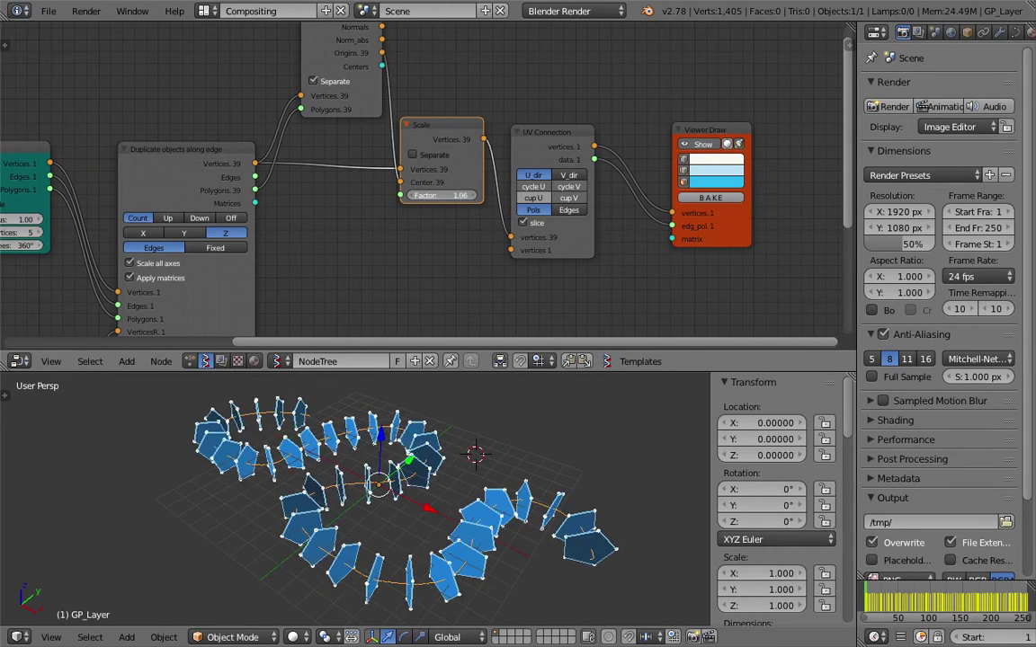
{"action": "left_click_drag", "start_coordinate": [574, 127], "coordinate": [599, 104]}
{"action": "mouse_move", "coordinate": [484, 446]}
{"action": "middle_mouse_down"}
{"action": "mouse_move", "coordinate": [416, 430]}
{"action": "mouse_move", "coordinate": [578, 481]}
{"action": "mouse_move", "coordinate": [369, 428]}
{"action": "mouse_move", "coordinate": [528, 447]}
{"action": "mouse_move", "coordinate": [397, 402]}
{"action": "middle_mouse_up"}
Step: Shrink the Circle radius to 0.76 and orbit to view the smaller polygons
{"action": "middle_click_drag", "start_coordinate": [77, 198], "coordinate": [287, 175]}
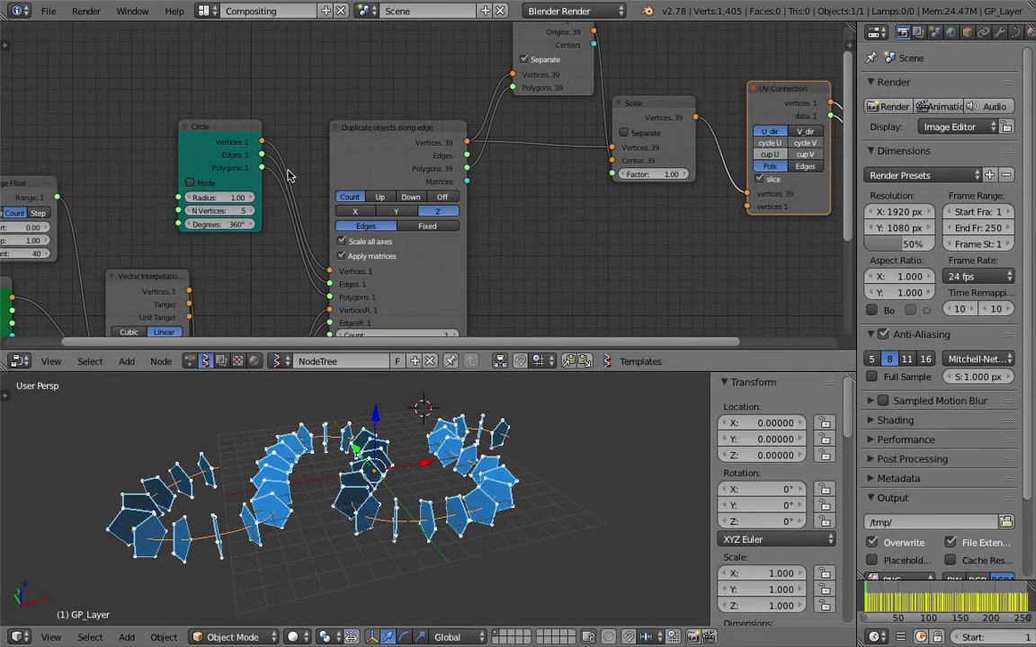
{"action": "left_click_drag", "start_coordinate": [235, 198], "coordinate": [269, 198]}
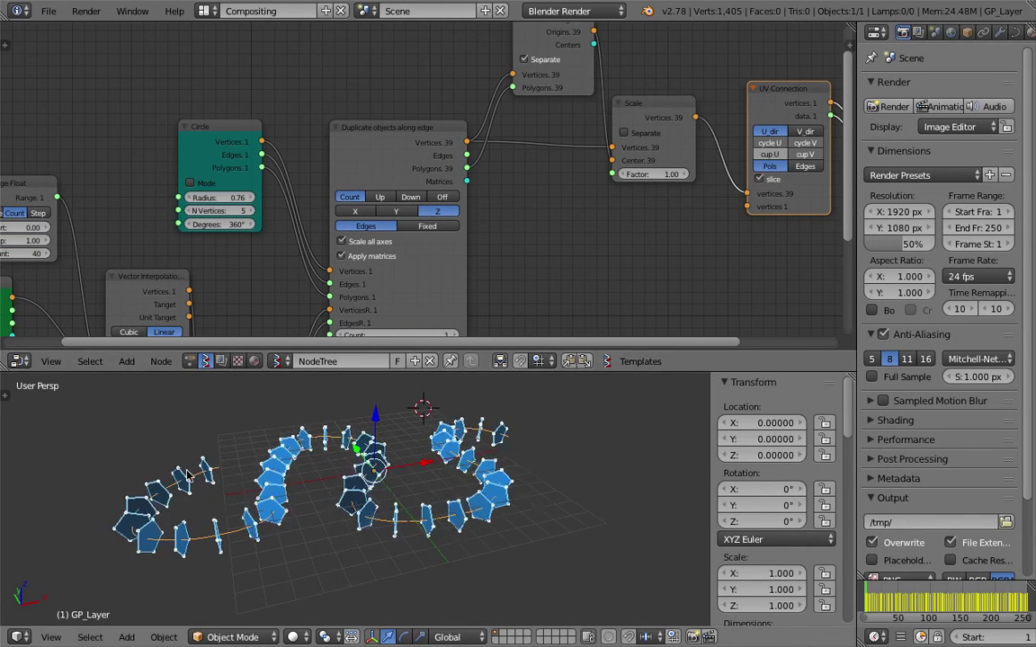
{"action": "mouse_move", "coordinate": [323, 432]}
{"action": "middle_mouse_down"}
{"action": "mouse_move", "coordinate": [402, 487]}
{"action": "mouse_move", "coordinate": [416, 465]}
{"action": "mouse_move", "coordinate": [369, 453]}
{"action": "mouse_move", "coordinate": [430, 474]}
{"action": "mouse_move", "coordinate": [450, 521]}
{"action": "middle_mouse_up"}
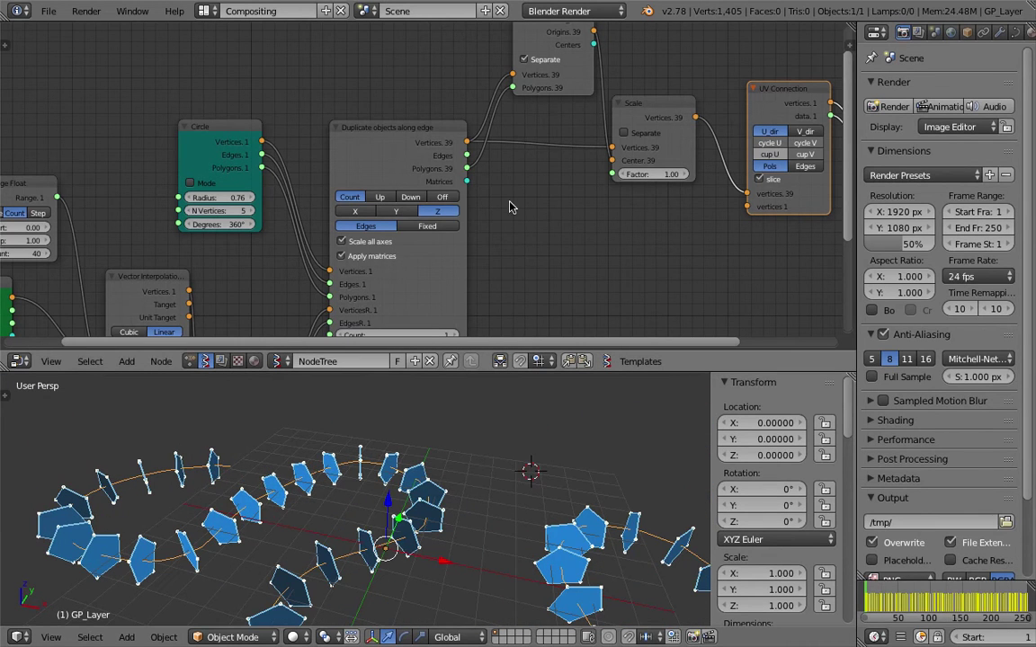
{"action": "scroll", "coordinate": [458, 180], "scroll_direction": "down", "scroll_amount": 2}
{"action": "scroll", "coordinate": [441, 204], "scroll_direction": "up", "scroll_amount": 1}
Step: Try Y/Z alignment and Up/Down/Count modes, settling on Z and Count, and save
{"action": "left_click", "coordinate": [265, 209]}
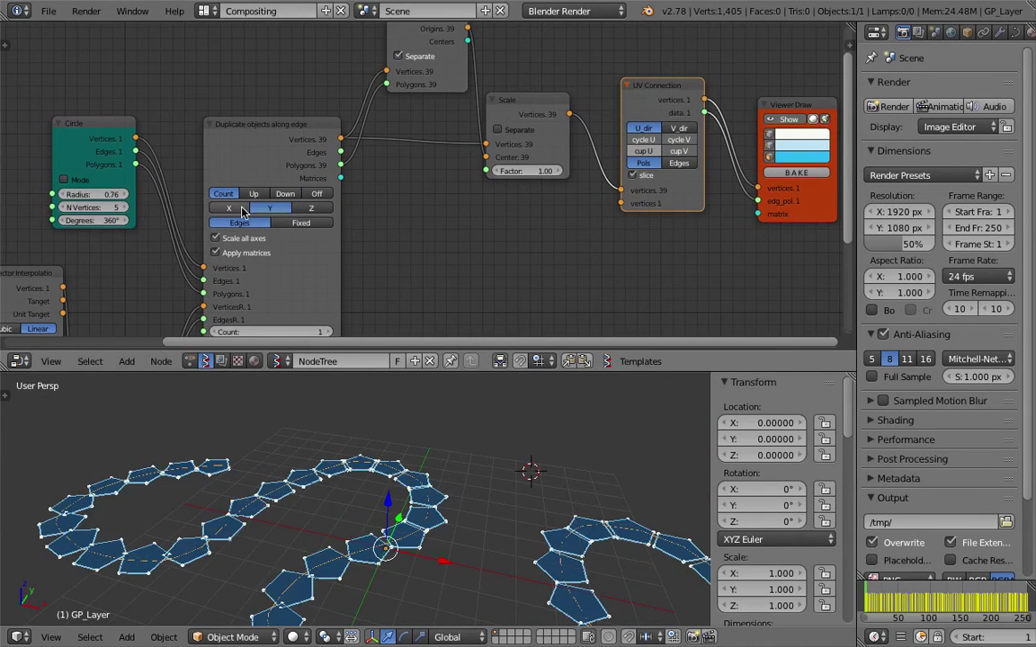
{"action": "left_click", "coordinate": [312, 212]}
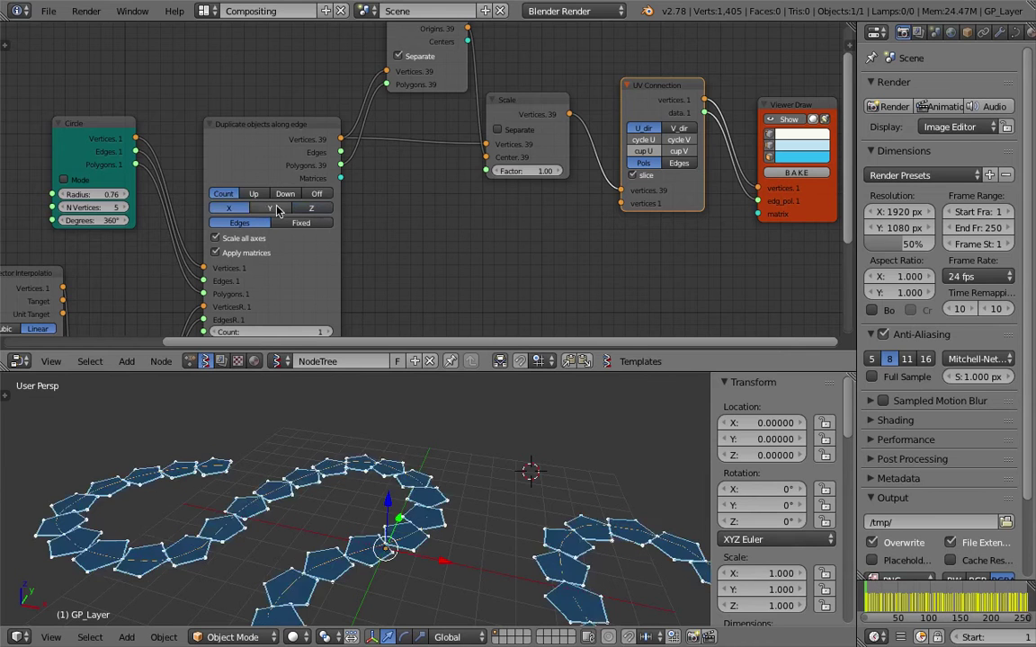
{"action": "key", "text": "ctrl+s"}
{"action": "left_click", "coordinate": [255, 194]}
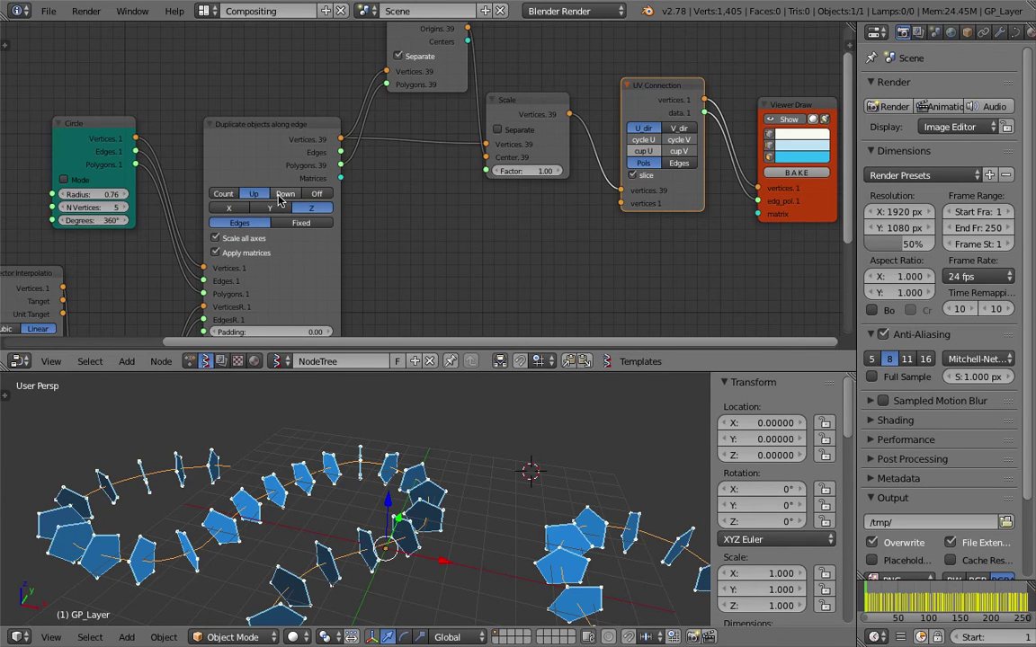
{"action": "left_click", "coordinate": [286, 196]}
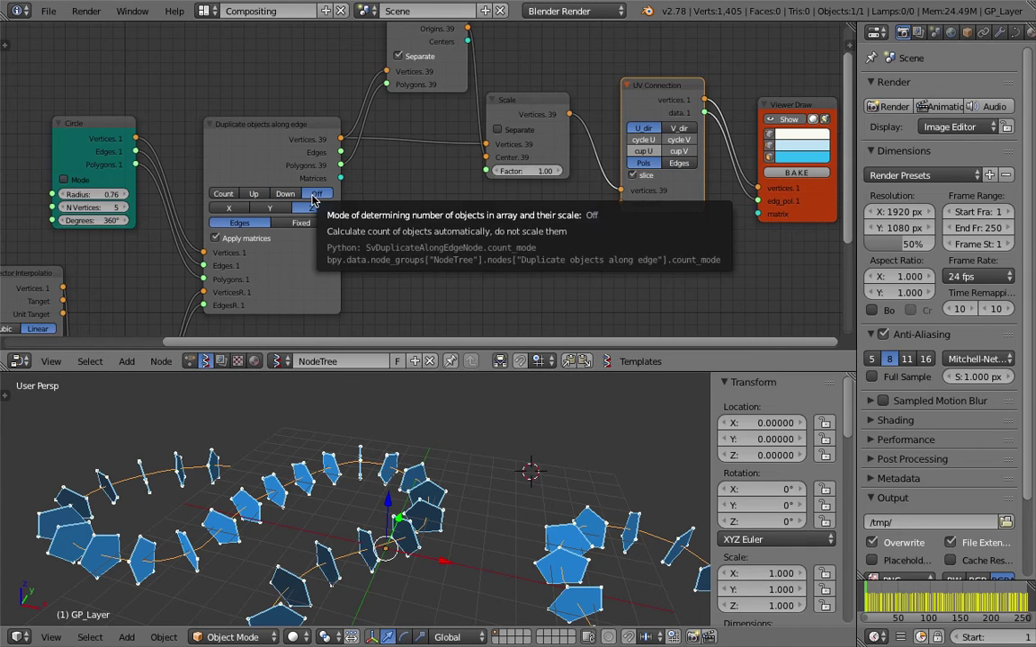
{"action": "left_click", "coordinate": [225, 194]}
Step: Lower the Scale node's Factor to 0.82
{"action": "middle_click_drag", "start_coordinate": [409, 58], "coordinate": [350, 108]}
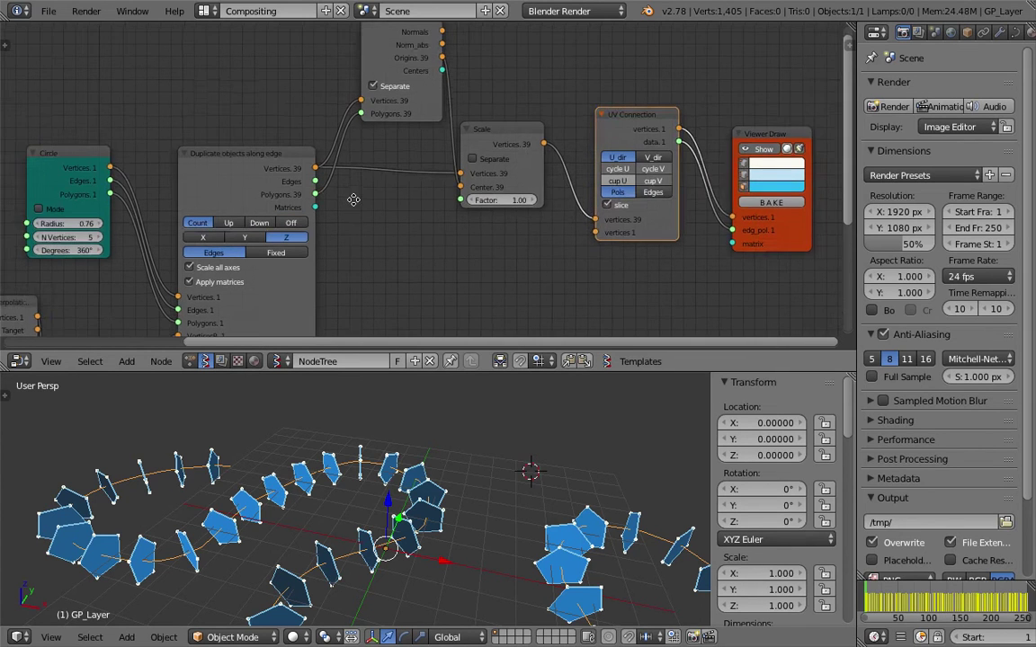
{"action": "left_click_drag", "start_coordinate": [349, 81], "coordinate": [325, 81]}
{"action": "left_click", "coordinate": [474, 146]}
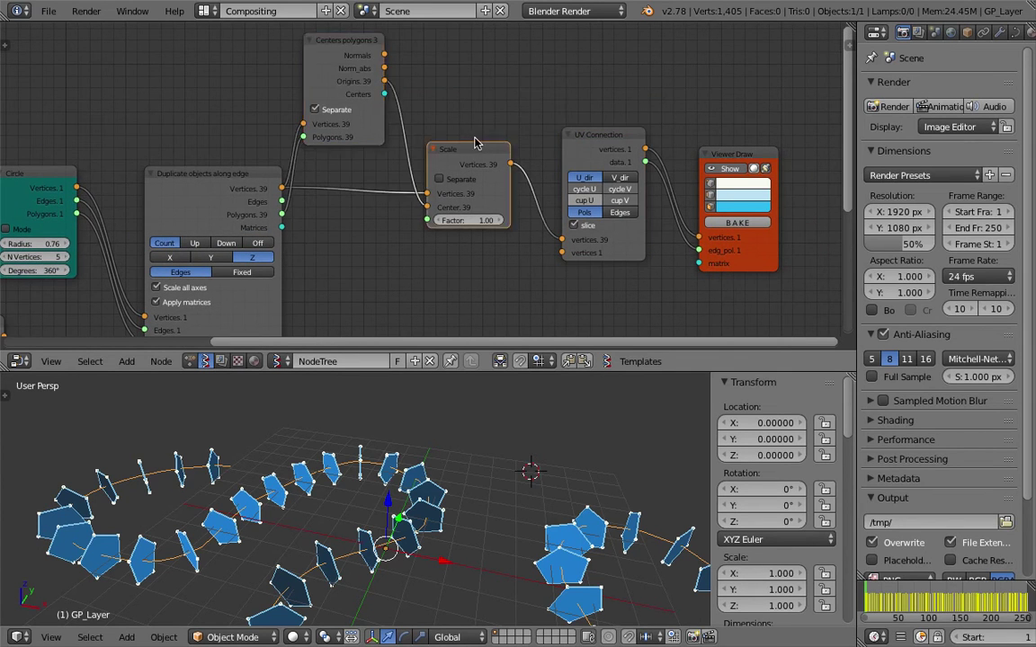
{"action": "scroll", "coordinate": [490, 254], "scroll_direction": "up", "scroll_amount": 1}
{"action": "scroll", "coordinate": [479, 203], "scroll_direction": "up", "scroll_amount": 1}
{"action": "left_click_drag", "start_coordinate": [479, 187], "coordinate": [457, 187]}
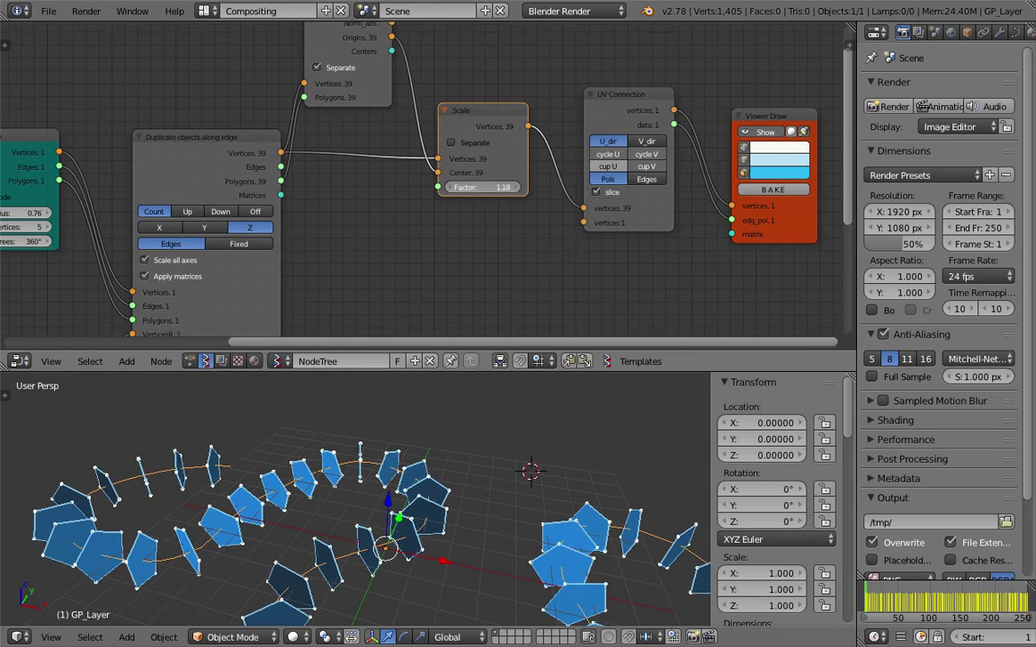
{"action": "scroll", "coordinate": [457, 203], "scroll_direction": "down", "scroll_amount": 1, "text": "shift"}
{"action": "key", "text": "alt+space"}
Step: Add a Random Num Gen node and link its values into the Scale factor
{"action": "type", "text": "random n"}
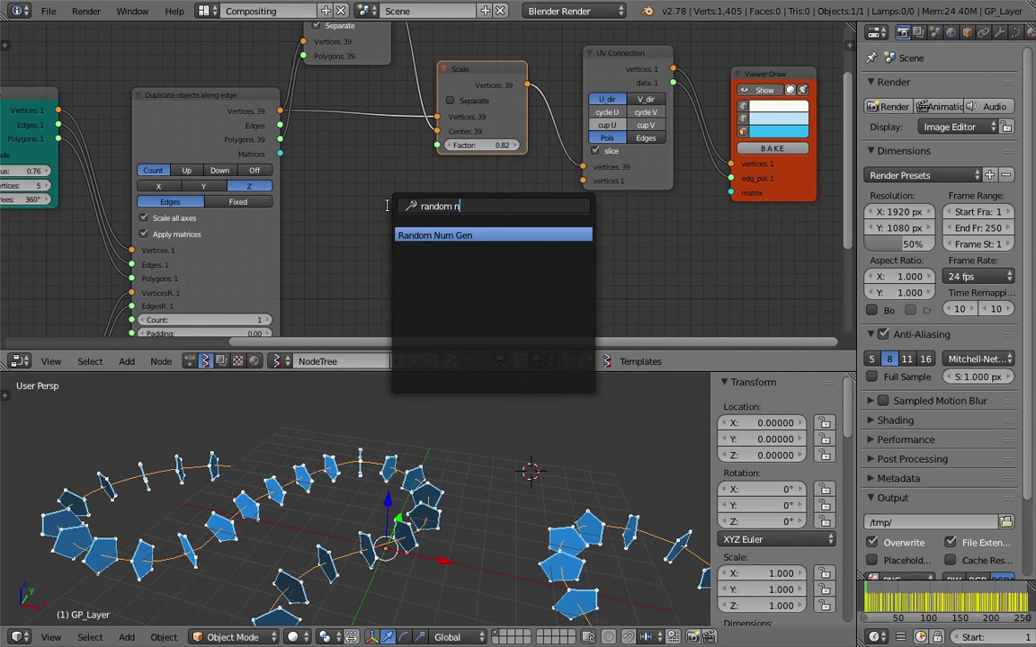
{"action": "key", "text": "Return"}
{"action": "left_click", "coordinate": [420, 223]}
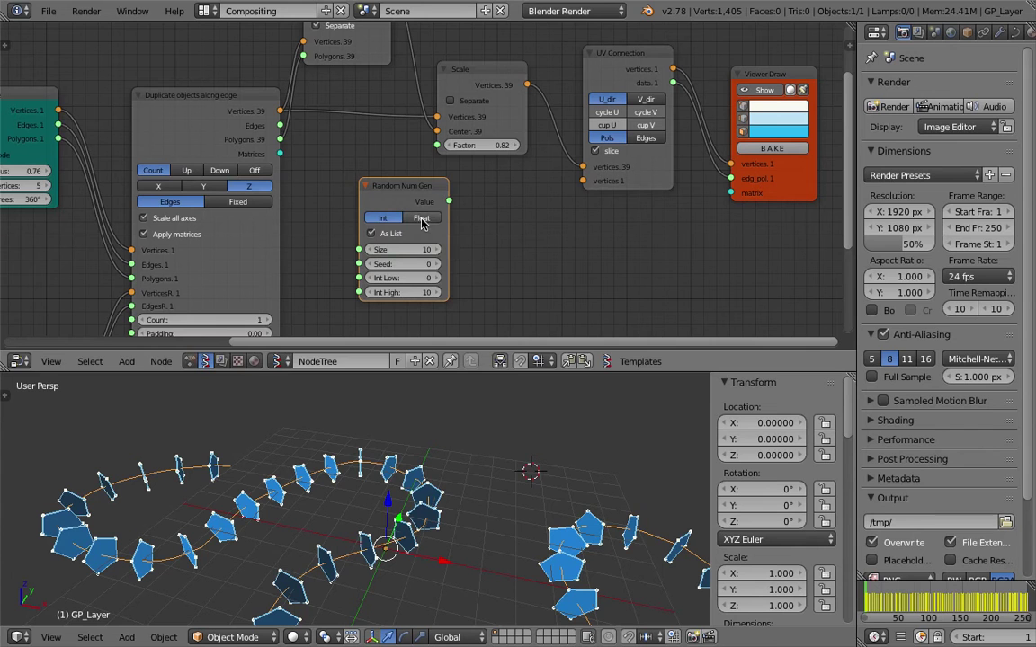
{"action": "left_click_drag", "start_coordinate": [449, 201], "coordinate": [437, 145]}
{"action": "scroll", "coordinate": [467, 207], "scroll_direction": "down", "scroll_amount": 1, "text": "shift"}
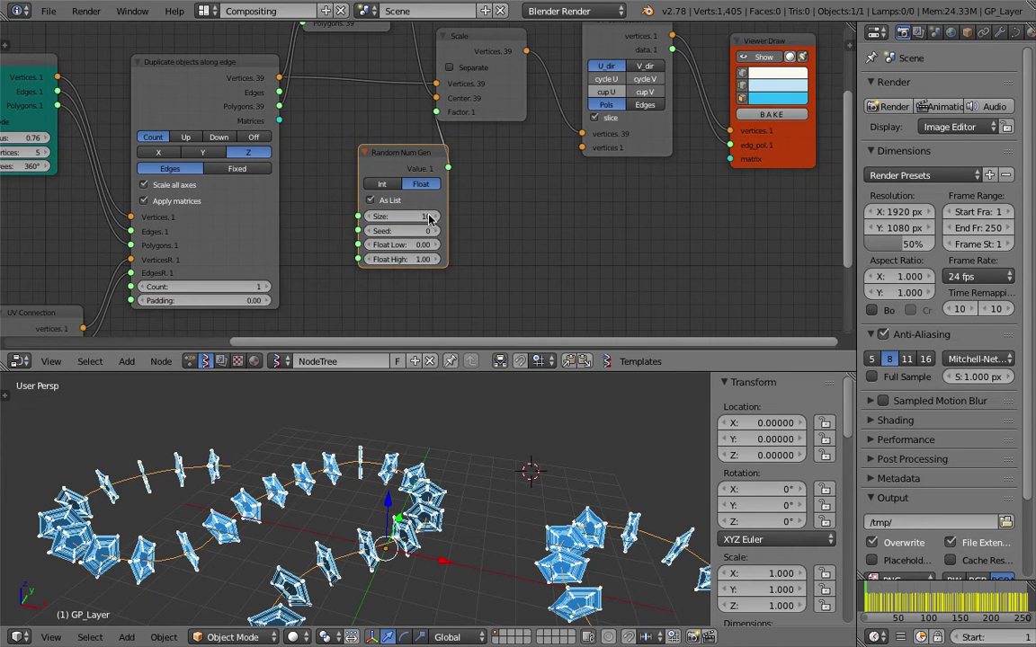
{"action": "scroll", "coordinate": [481, 212], "scroll_direction": "down", "scroll_amount": 1, "text": "shift"}
{"action": "scroll", "coordinate": [477, 211], "scroll_direction": "left", "scroll_amount": 1, "text": "ctrl"}
{"action": "left_click_drag", "start_coordinate": [439, 139], "coordinate": [393, 151]}
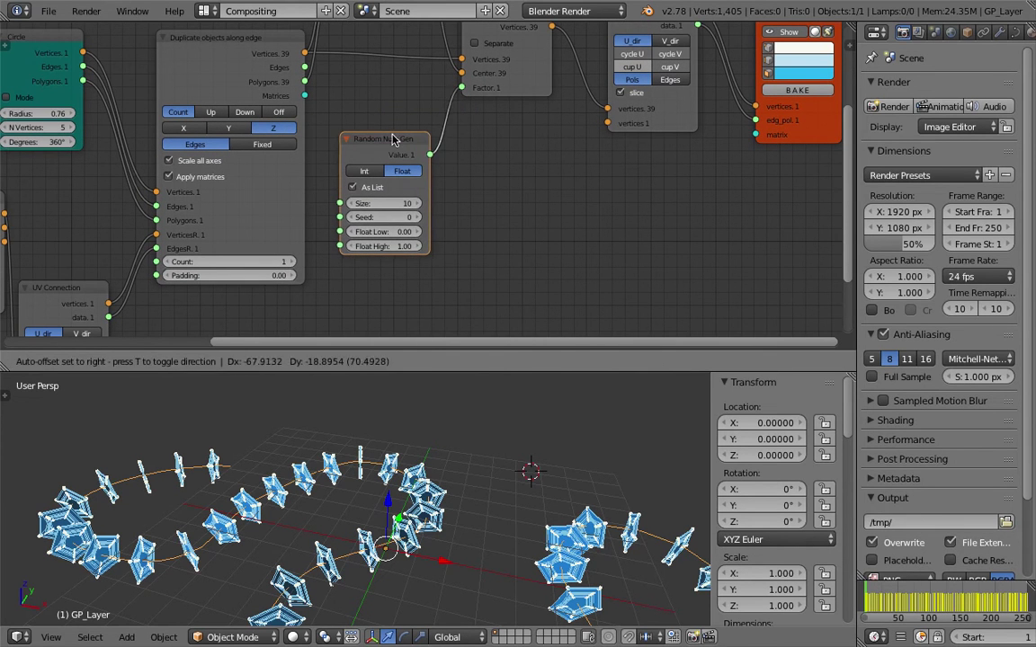
{"action": "scroll", "coordinate": [432, 494], "scroll_direction": "up", "scroll_amount": 5}
Step: Orbit the viewport and frame the Scale and UV Connection nodes
{"action": "mouse_move", "coordinate": [433, 499]}
{"action": "middle_mouse_down"}
{"action": "mouse_move", "coordinate": [439, 508]}
{"action": "mouse_move", "coordinate": [533, 461]}
{"action": "mouse_move", "coordinate": [490, 515]}
{"action": "mouse_move", "coordinate": [421, 462]}
{"action": "mouse_move", "coordinate": [458, 493]}
{"action": "mouse_move", "coordinate": [418, 478]}
{"action": "middle_mouse_up"}
{"action": "scroll", "coordinate": [440, 511], "scroll_direction": "down", "scroll_amount": 4}
{"action": "mouse_move", "coordinate": [359, 225]}
{"action": "middle_mouse_down"}
{"action": "mouse_move", "coordinate": [333, 245]}
{"action": "mouse_move", "coordinate": [415, 203]}
{"action": "mouse_move", "coordinate": [517, 212]}
{"action": "middle_mouse_up"}
{"action": "middle_click_drag", "start_coordinate": [717, 71], "coordinate": [814, 72]}
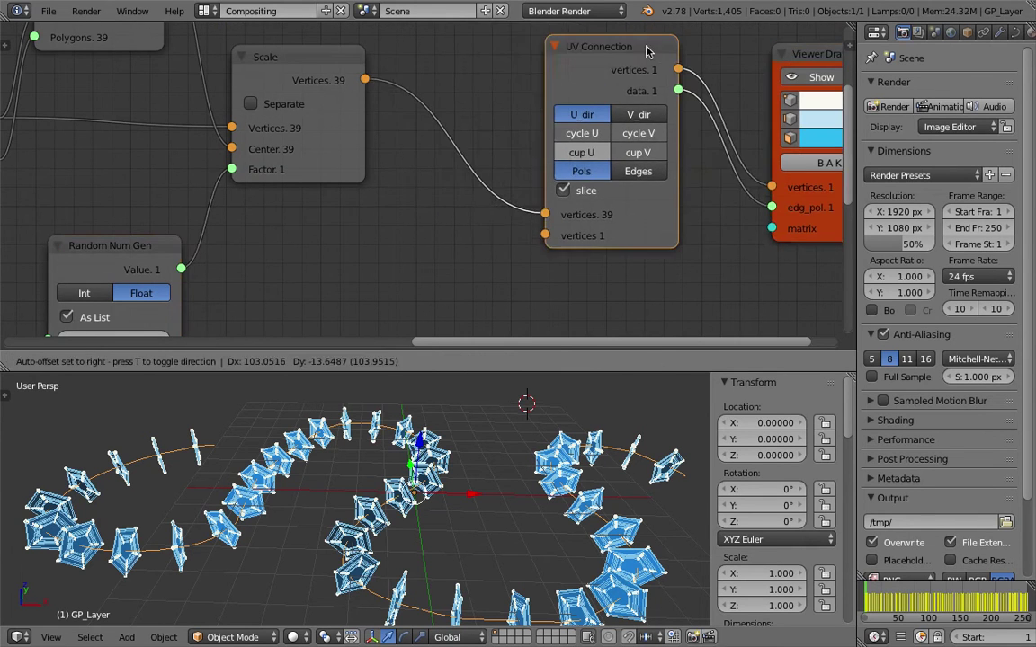
{"action": "scroll", "coordinate": [814, 72], "scroll_direction": "down", "scroll_amount": 1}
{"action": "mouse_move", "coordinate": [305, 153]}
{"action": "middle_mouse_down"}
{"action": "mouse_move", "coordinate": [405, 135]}
{"action": "mouse_move", "coordinate": [415, 106]}
{"action": "middle_mouse_up"}
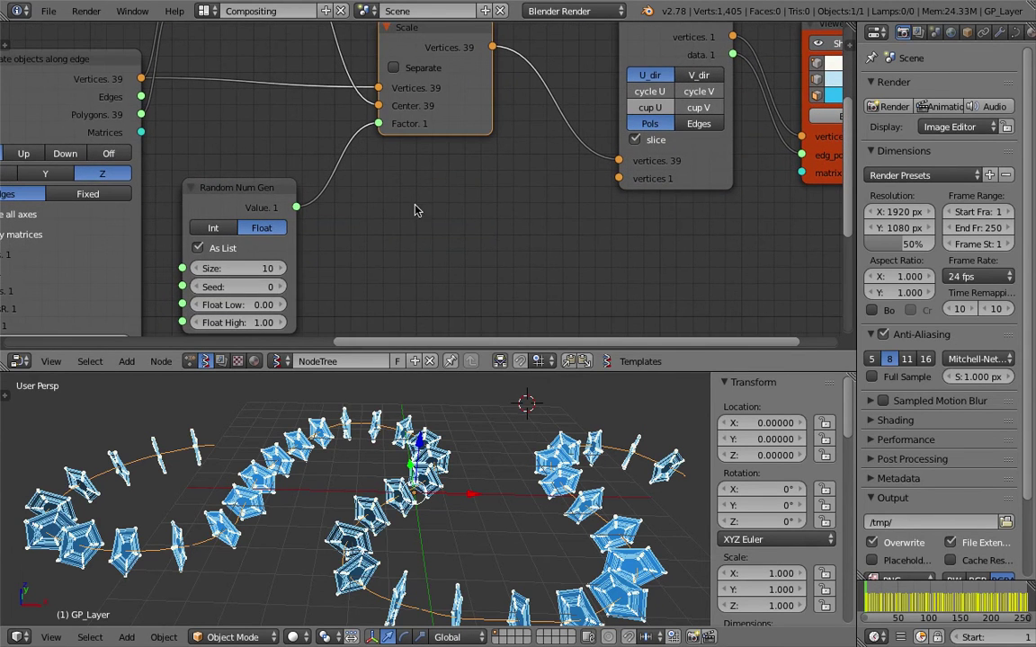
{"action": "key", "text": "alt+space"}
Step: Inspect the random values and duplicated vertices with a Stethoscope node, then delete it
{"action": "type", "text": "ste"}
{"action": "left_click", "coordinate": [444, 236]}
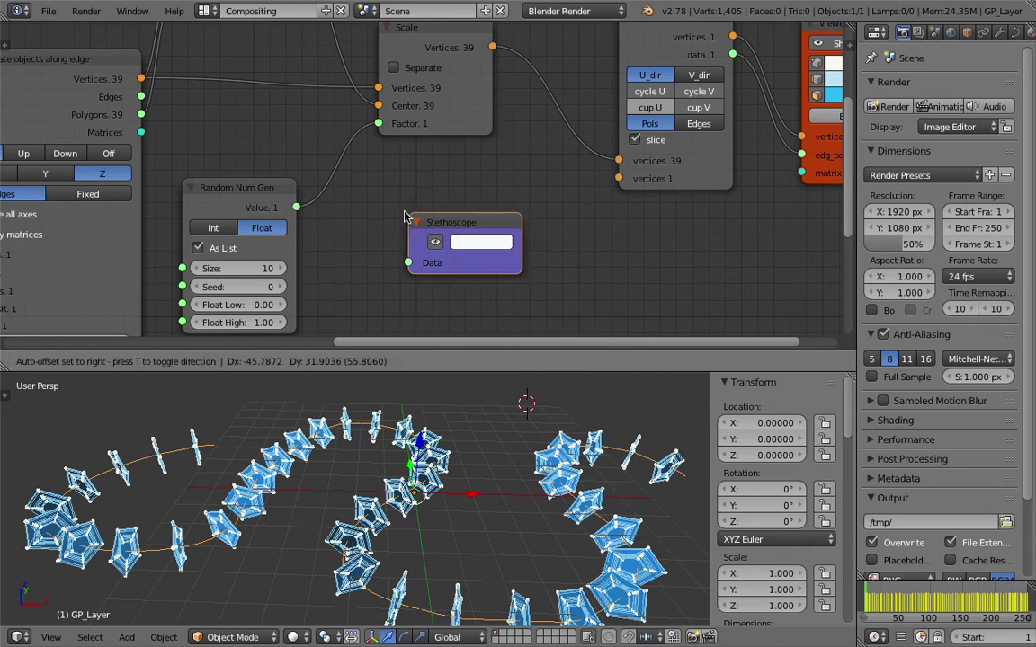
{"action": "left_click_drag", "start_coordinate": [295, 206], "coordinate": [405, 262]}
{"action": "scroll", "coordinate": [562, 245], "scroll_direction": "down", "scroll_amount": 1}
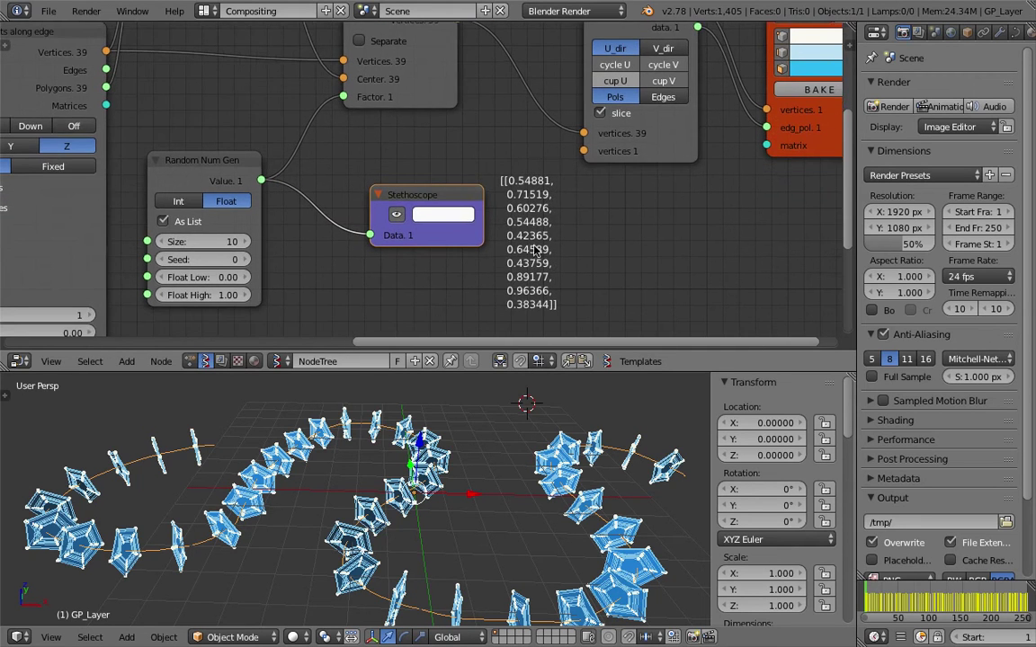
{"action": "mouse_move", "coordinate": [293, 94]}
{"action": "middle_mouse_down"}
{"action": "mouse_move", "coordinate": [330, 150]}
{"action": "mouse_move", "coordinate": [331, 175]}
{"action": "middle_mouse_up"}
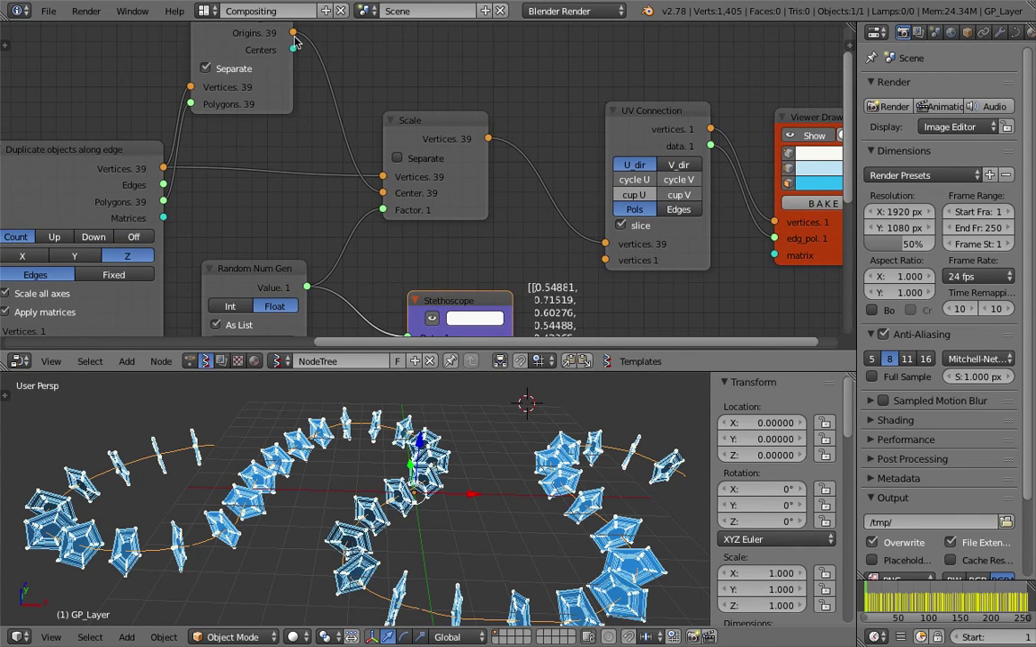
{"action": "left_click_drag", "start_coordinate": [292, 33], "coordinate": [354, 158]}
{"action": "left_click_drag", "start_coordinate": [411, 338], "coordinate": [411, 339]}
{"action": "scroll", "coordinate": [552, 203], "scroll_direction": "up", "scroll_amount": 2}
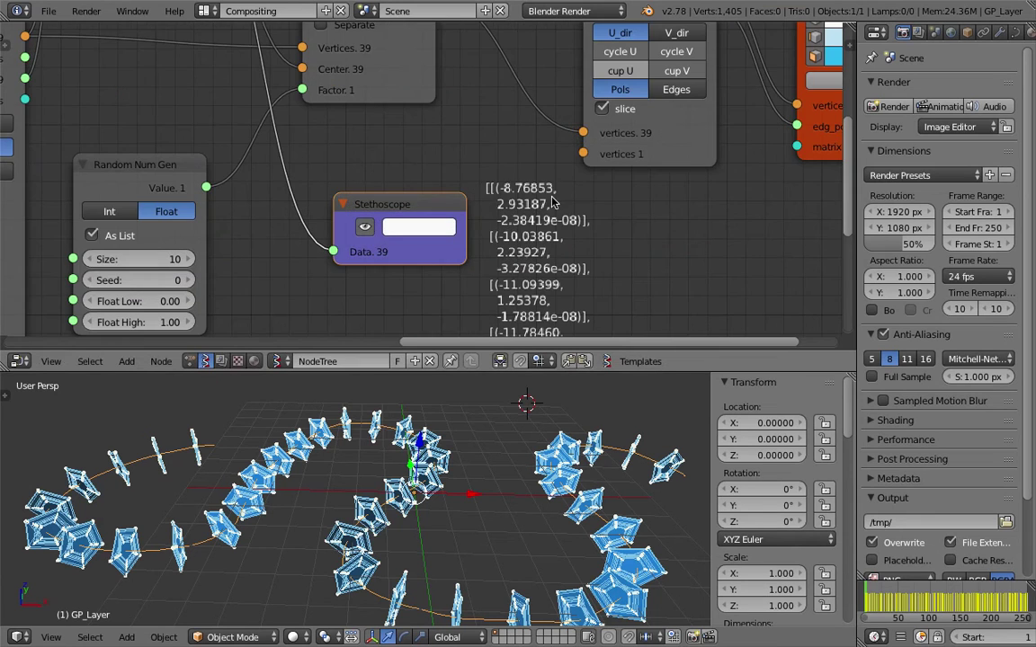
{"action": "scroll", "coordinate": [534, 206], "scroll_direction": "down", "scroll_amount": 1}
{"action": "middle_click_drag", "start_coordinate": [393, 148], "coordinate": [450, 163]}
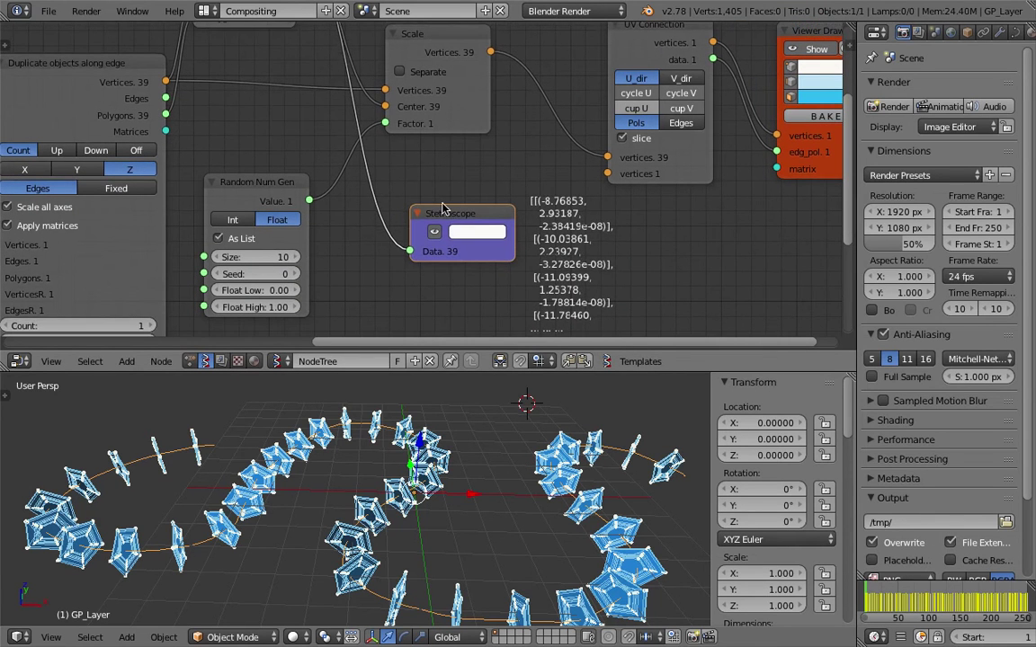
{"action": "key", "text": "x"}
Step: Insert a List Split node between the random values and the Scale factor
{"action": "key", "text": "space"}
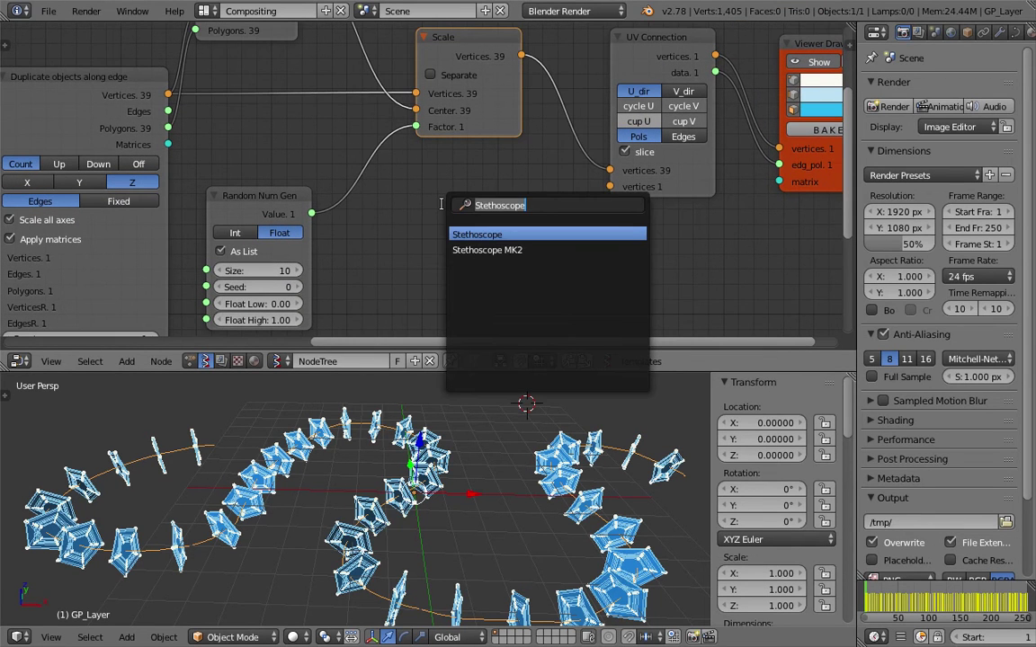
{"action": "type", "text": "list spl"}
{"action": "key", "text": "Return"}
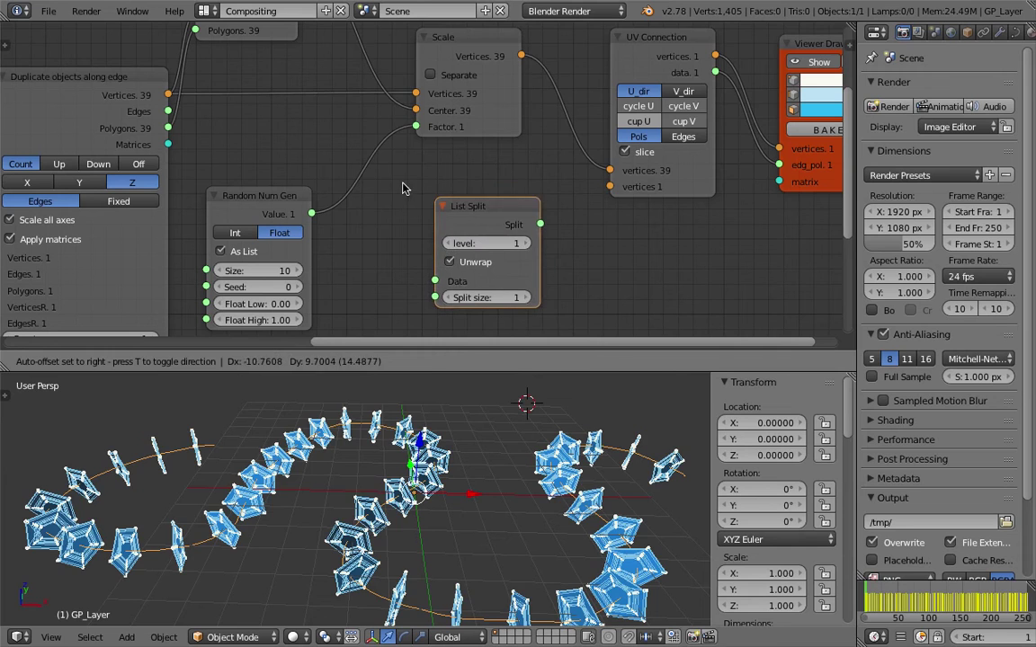
{"action": "left_click", "coordinate": [365, 187]}
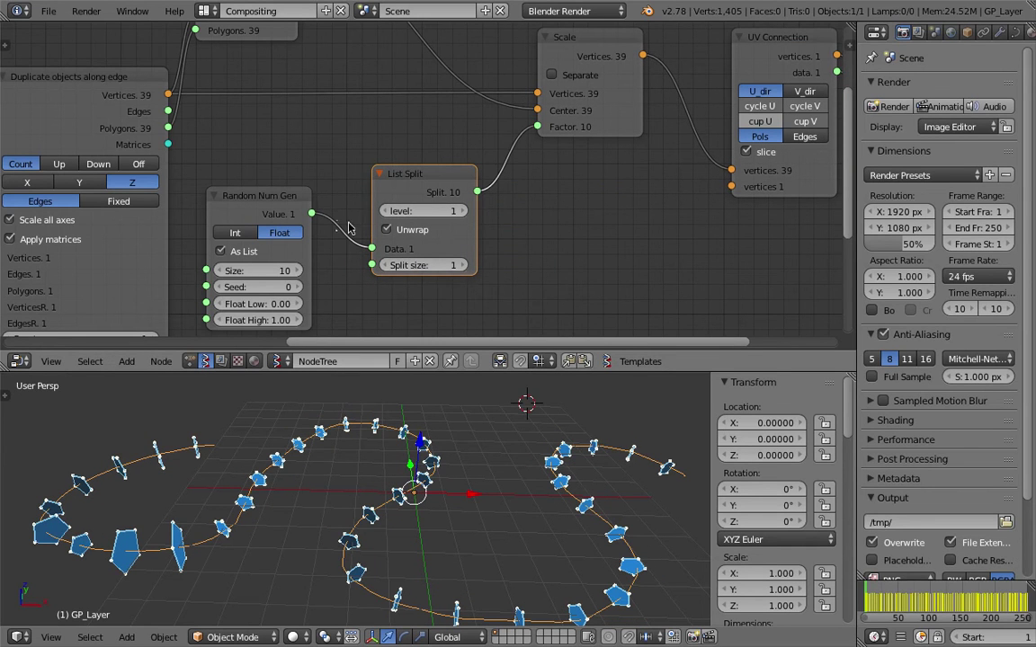
Step: Raise the Random Num Gen size to 39 values
{"action": "middle_click_drag", "start_coordinate": [276, 235], "coordinate": [273, 181]}
{"action": "key", "text": "ctrl+s"}
{"action": "left_click_drag", "start_coordinate": [270, 216], "coordinate": [306, 217]}
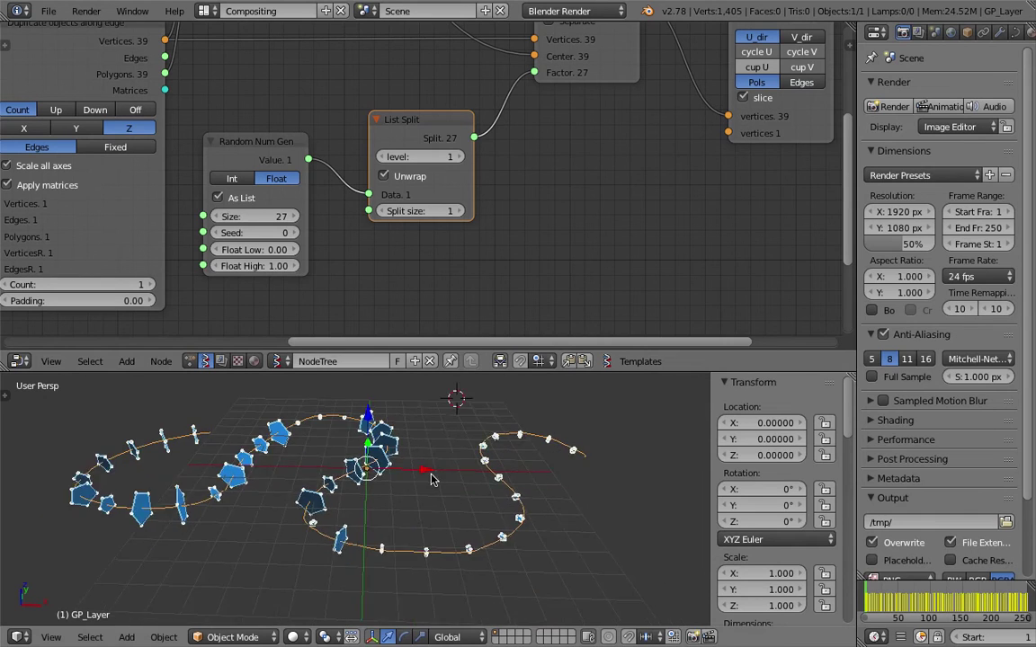
{"action": "left_click_drag", "start_coordinate": [305, 216], "coordinate": [317, 217]}
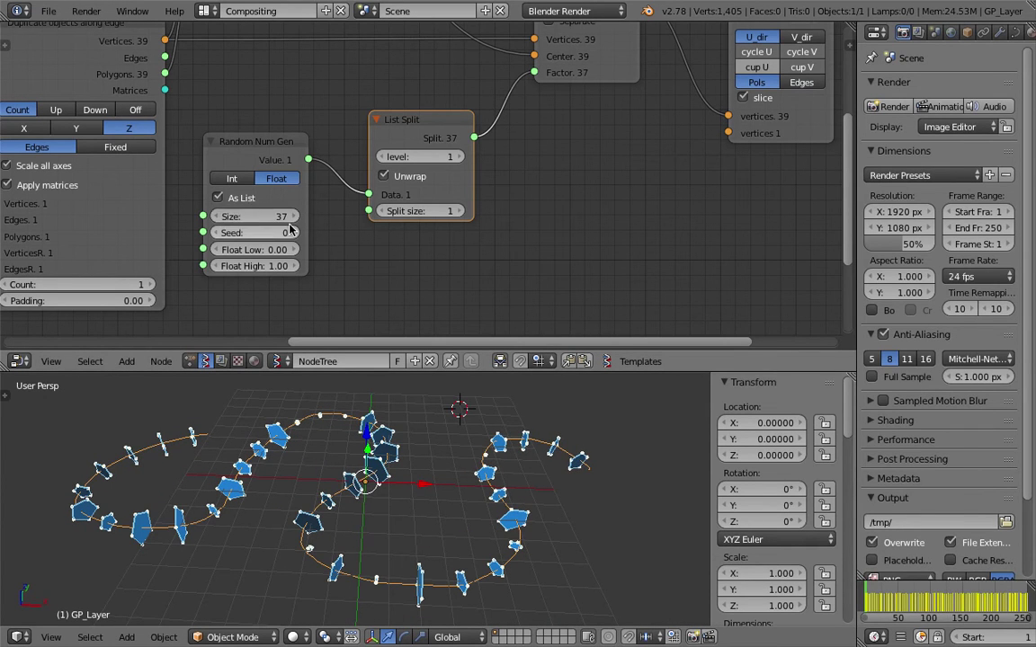
{"action": "middle_click_drag", "start_coordinate": [266, 45], "coordinate": [311, 124]}
{"action": "scroll", "coordinate": [266, 179], "scroll_direction": "up", "scroll_amount": 1}
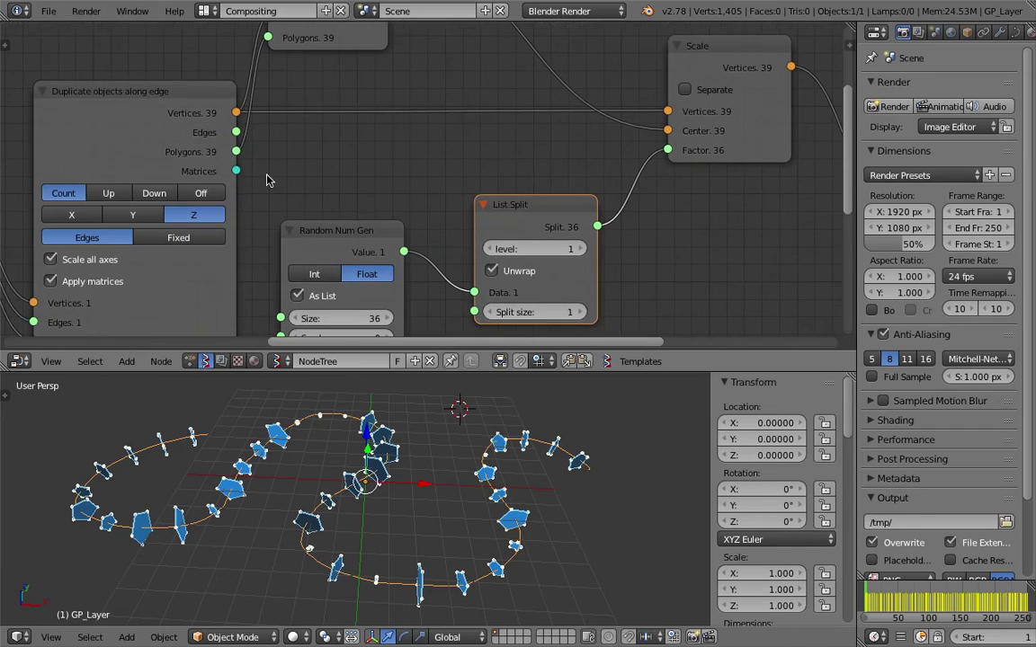
{"action": "scroll", "coordinate": [382, 274], "scroll_direction": "down", "scroll_amount": 1, "text": "shift"}
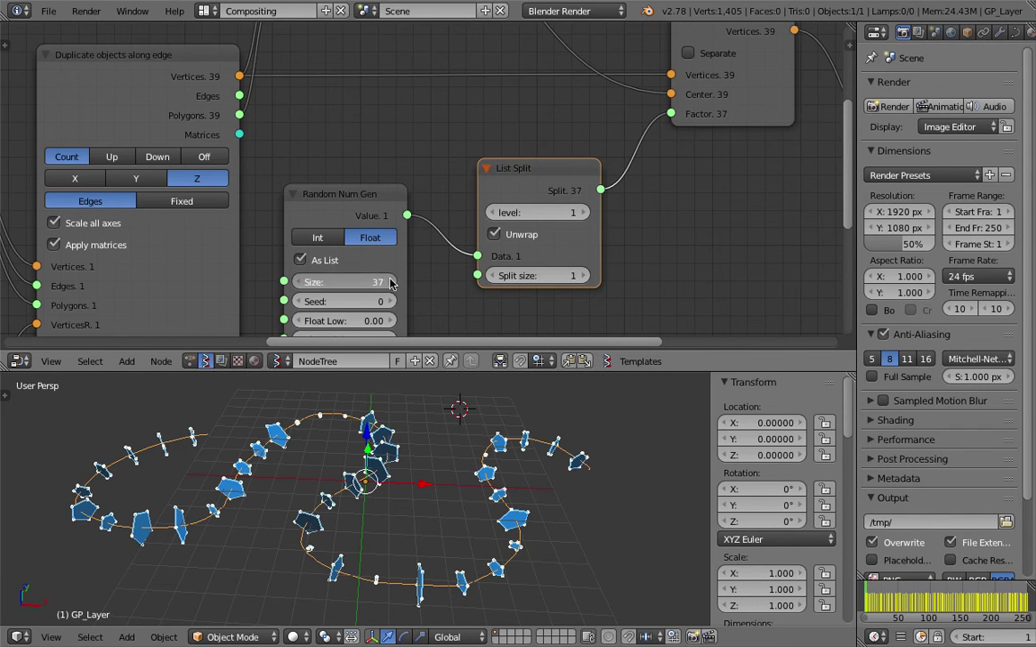
{"action": "left_click", "coordinate": [390, 282]}
{"action": "left_click_drag", "start_coordinate": [316, 198], "coordinate": [326, 173]}
Step: Set the random seed to 46 and the float range to 0.99–1.54
{"action": "scroll", "coordinate": [363, 152], "scroll_direction": "down", "scroll_amount": 1, "text": "shift"}
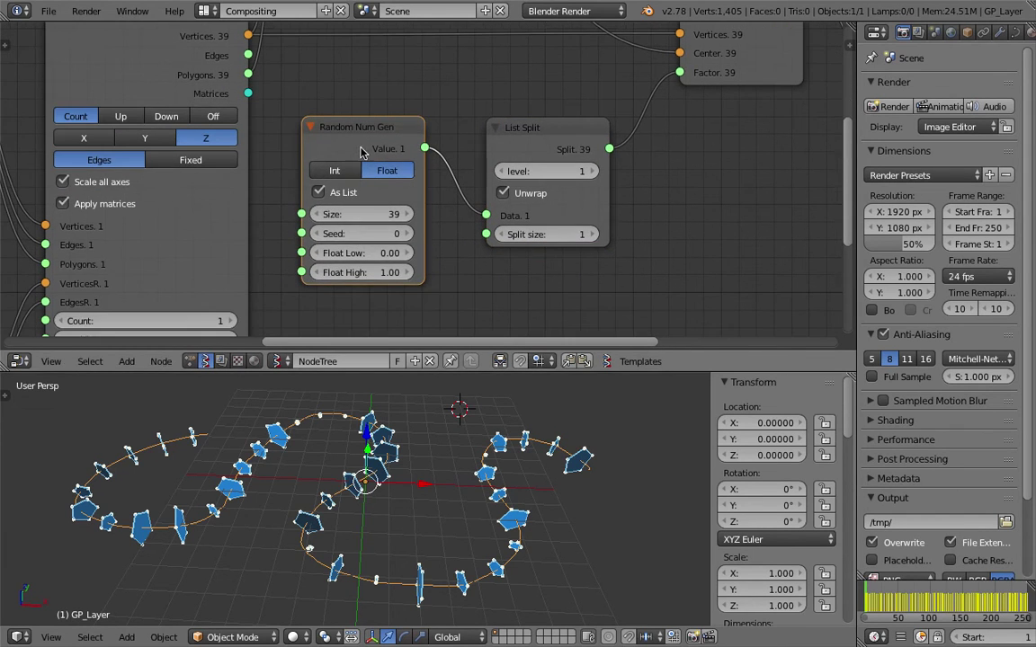
{"action": "left_click_drag", "start_coordinate": [382, 234], "coordinate": [423, 233]}
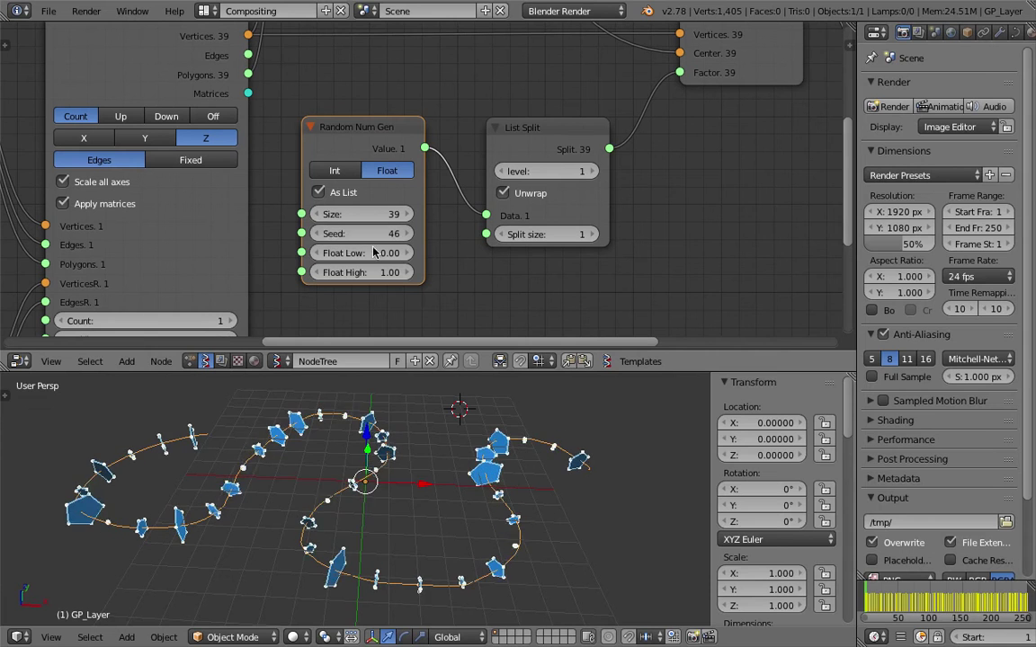
{"action": "mouse_move", "coordinate": [370, 254]}
{"action": "left_mouse_down"}
{"action": "mouse_move", "coordinate": [422, 255]}
{"action": "mouse_move", "coordinate": [423, 273]}
{"action": "mouse_move", "coordinate": [396, 253]}
{"action": "mouse_move", "coordinate": [341, 273]}
{"action": "left_mouse_up"}
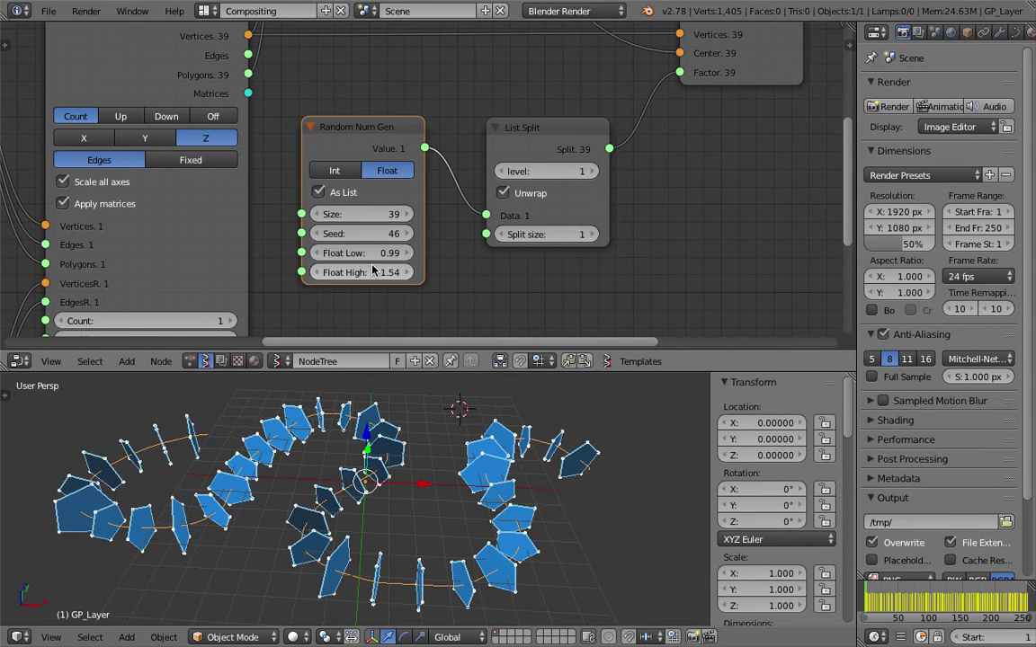
{"action": "mouse_move", "coordinate": [387, 454]}
{"action": "middle_mouse_down"}
{"action": "mouse_move", "coordinate": [375, 465]}
{"action": "mouse_move", "coordinate": [432, 461]}
{"action": "middle_mouse_up"}
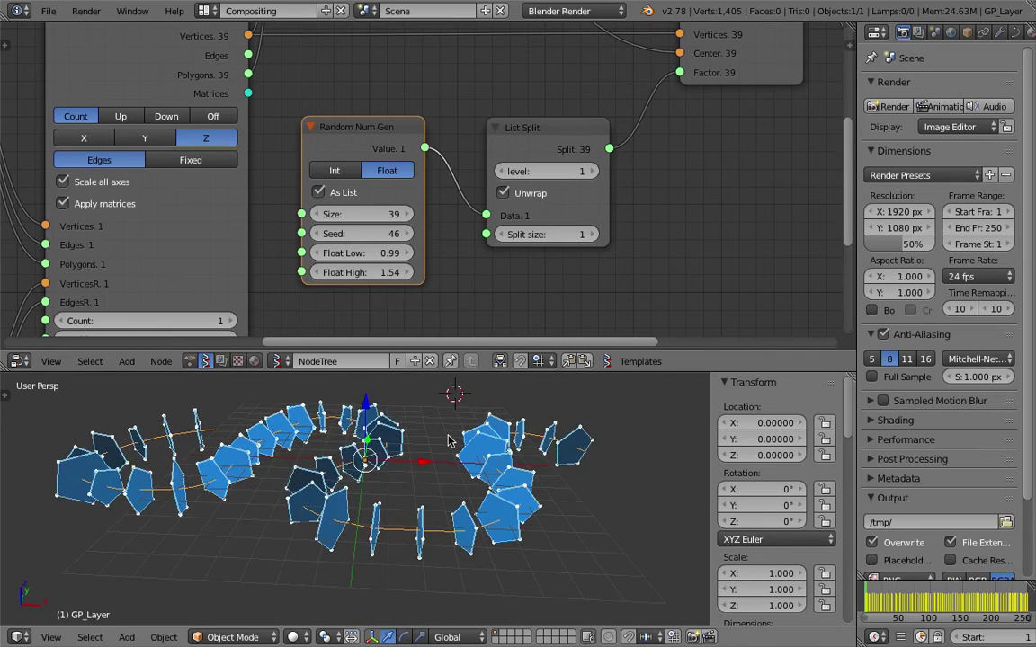
Step: Save the file as the next numbered version, _003
{"action": "left_click", "coordinate": [49, 11]}
{"action": "left_click", "coordinate": [108, 148]}
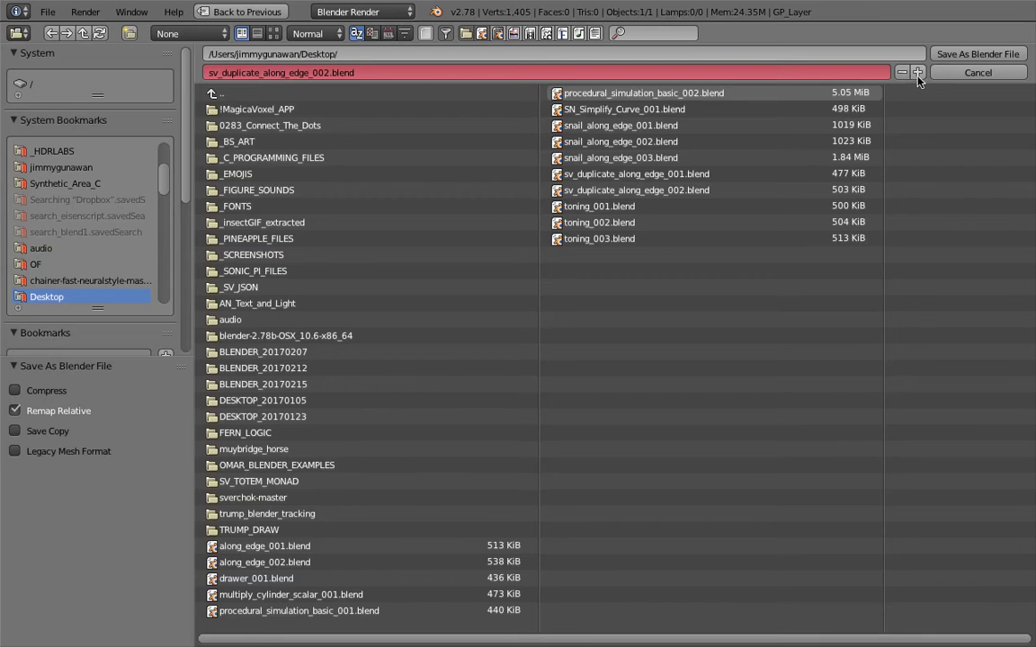
{"action": "left_click", "coordinate": [918, 72]}
{"action": "left_click", "coordinate": [945, 60]}
Step: Reposition the Random Num Gen and Duplicate objects along edge nodes
{"action": "mouse_move", "coordinate": [370, 135]}
{"action": "middle_mouse_down"}
{"action": "mouse_move", "coordinate": [382, 208]}
{"action": "mouse_move", "coordinate": [412, 140]}
{"action": "mouse_move", "coordinate": [432, 139]}
{"action": "middle_mouse_up"}
{"action": "scroll", "coordinate": [526, 135], "scroll_direction": "down", "scroll_amount": 1}
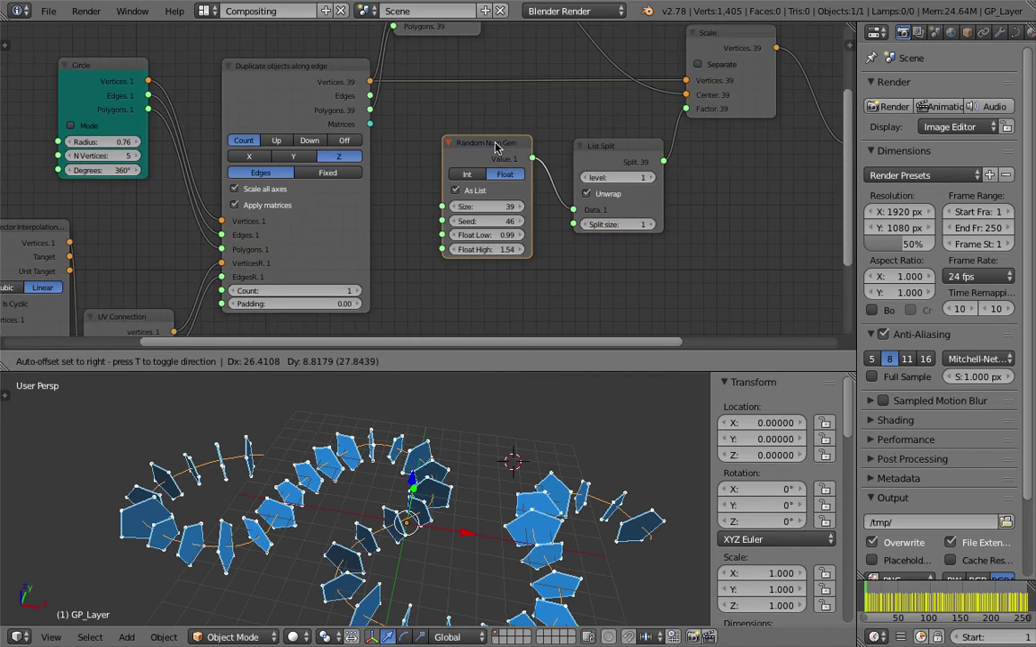
{"action": "left_click_drag", "start_coordinate": [432, 139], "coordinate": [477, 130]}
{"action": "left_click_drag", "start_coordinate": [297, 79], "coordinate": [261, 67]}
{"action": "middle_click_drag", "start_coordinate": [261, 67], "coordinate": [232, 53]}
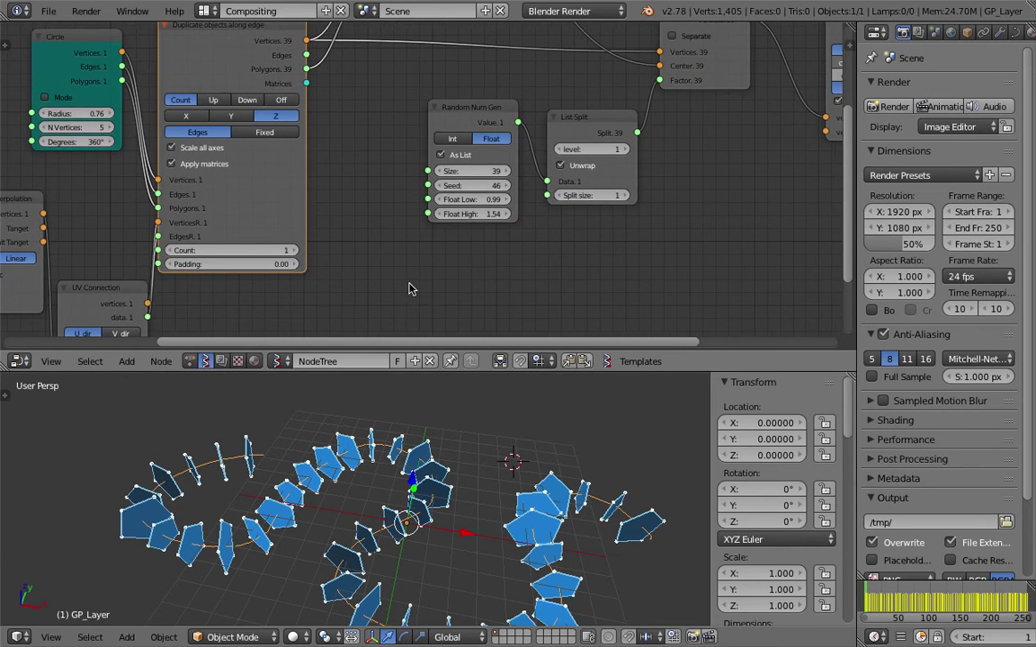
Step: Give the node tree a fake user and rename it Sweep
{"action": "left_click", "coordinate": [399, 362]}
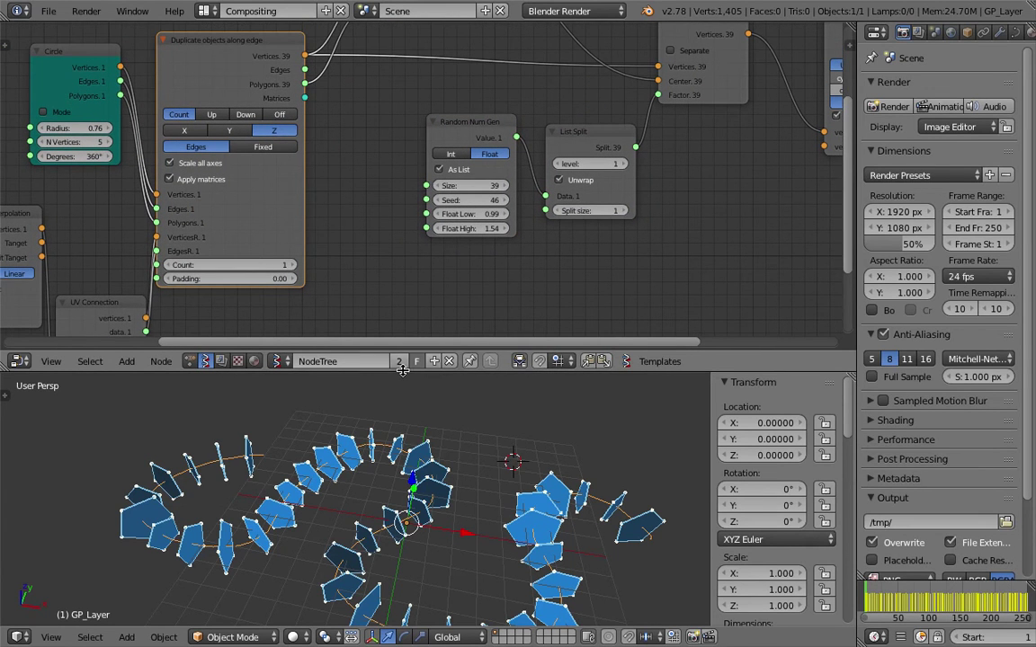
{"action": "left_click_drag", "start_coordinate": [402, 370], "coordinate": [369, 386]}
{"action": "type", "text": "Sweep"}
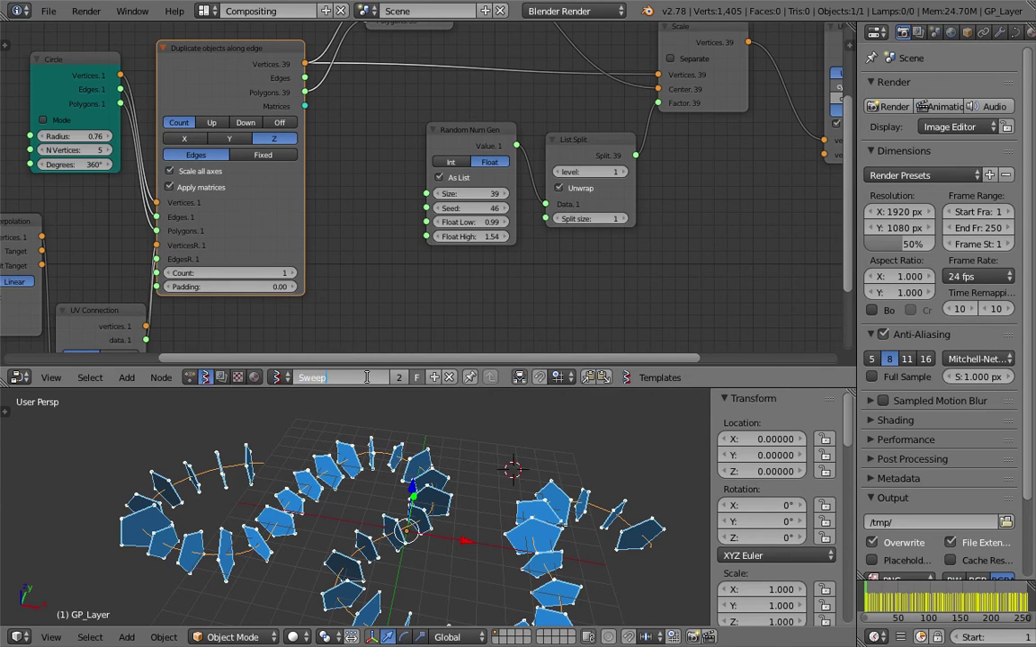
{"action": "key", "text": "Return"}
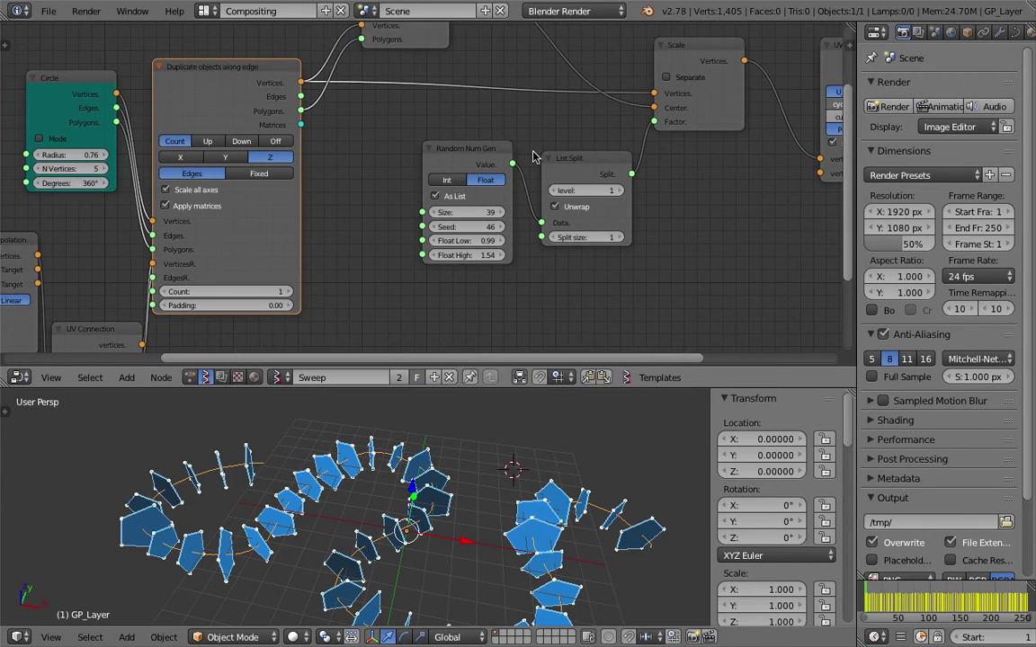
{"action": "left_click_drag", "start_coordinate": [575, 157], "coordinate": [578, 142]}
{"action": "mouse_move", "coordinate": [740, 182]}
{"action": "middle_mouse_down"}
{"action": "mouse_move", "coordinate": [484, 180]}
{"action": "mouse_move", "coordinate": [630, 189]}
{"action": "middle_mouse_up"}
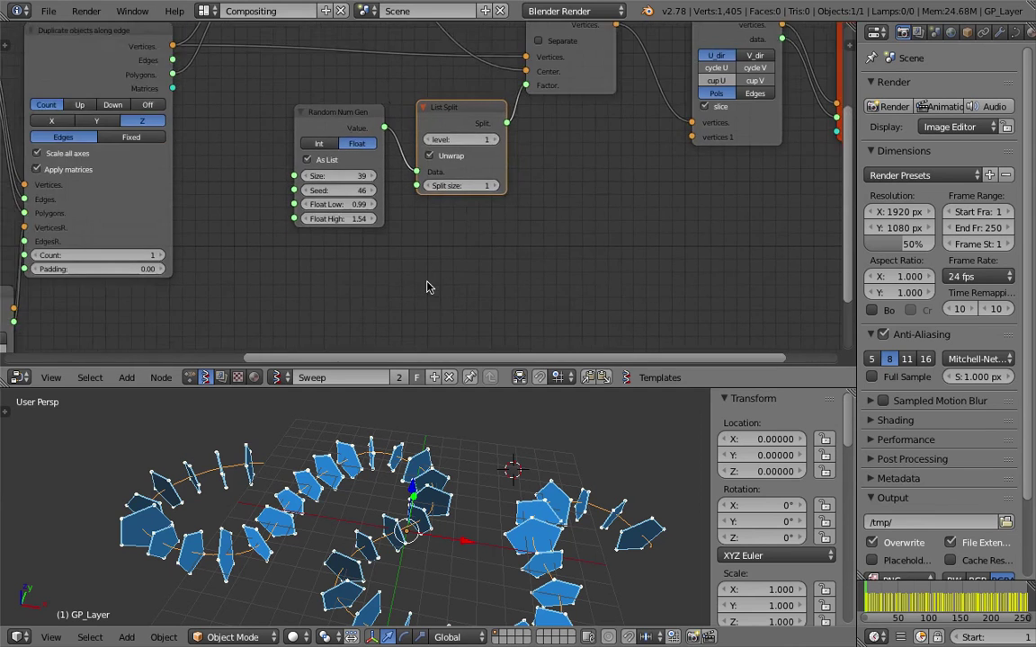
{"action": "scroll", "coordinate": [428, 289], "scroll_direction": "down", "scroll_amount": 2}
{"action": "middle_click_drag", "start_coordinate": [428, 289], "coordinate": [196, 216]}
Step: Add a List Length node fed by the Centers polygons Origins output
{"action": "left_click", "coordinate": [283, 99]}
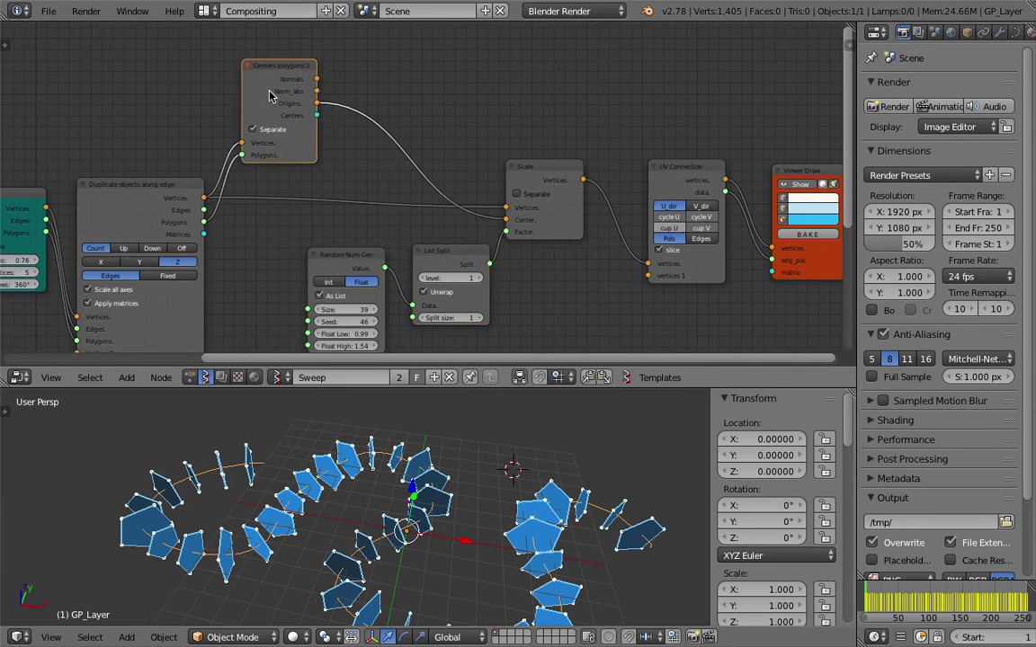
{"action": "scroll", "coordinate": [301, 131], "scroll_direction": "up", "scroll_amount": 1}
{"action": "key", "text": "ctrl+f"}
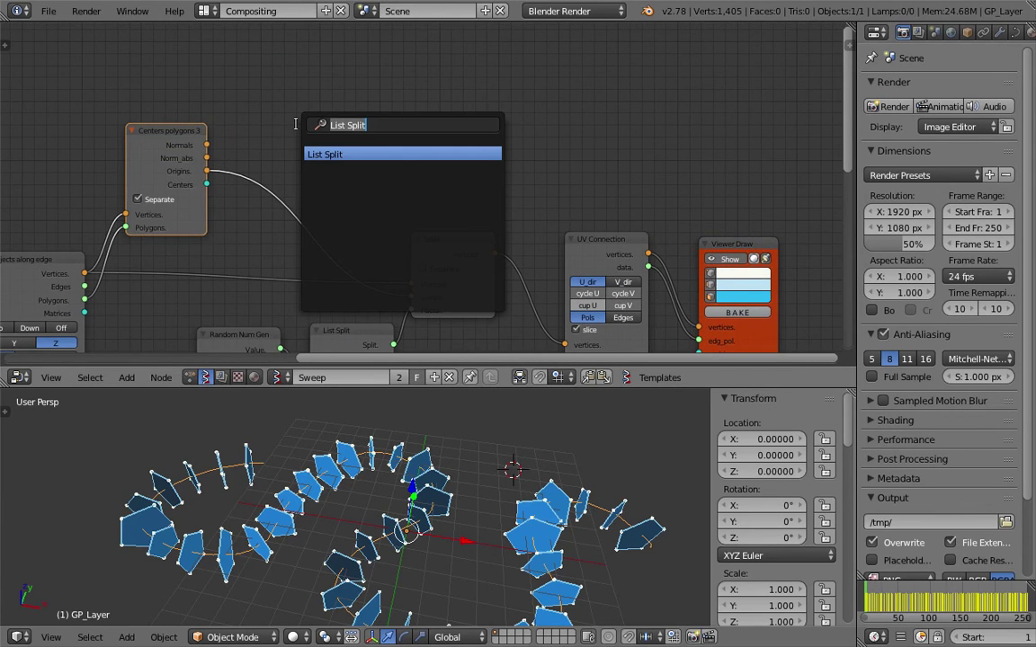
{"action": "type", "text": "list s"}
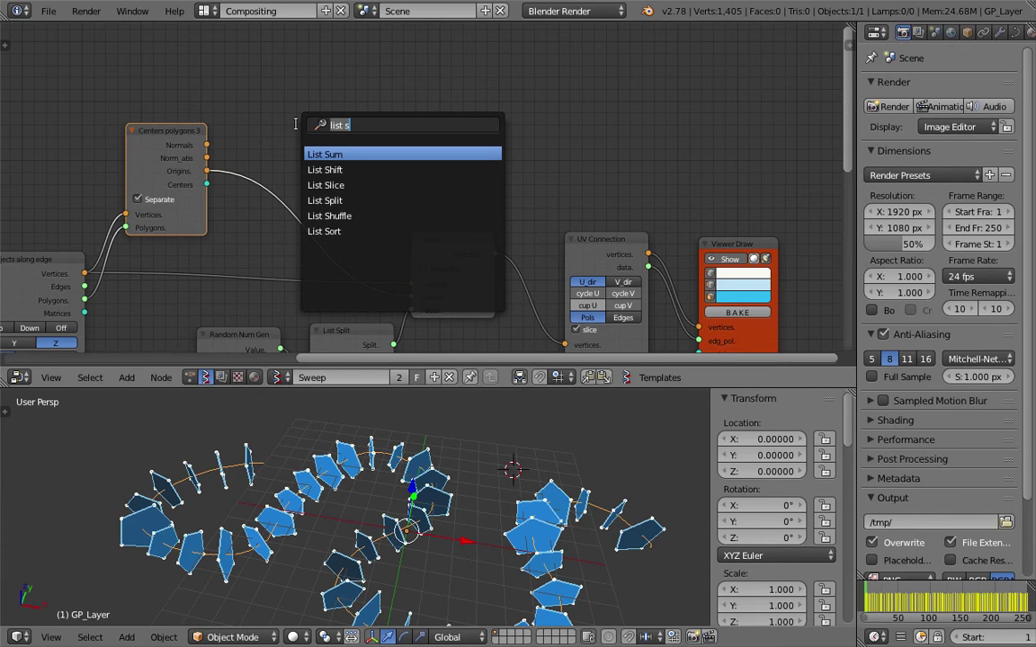
{"action": "key", "text": "BackSpace"}
{"action": "type", "text": "le"}
{"action": "key", "text": "Return"}
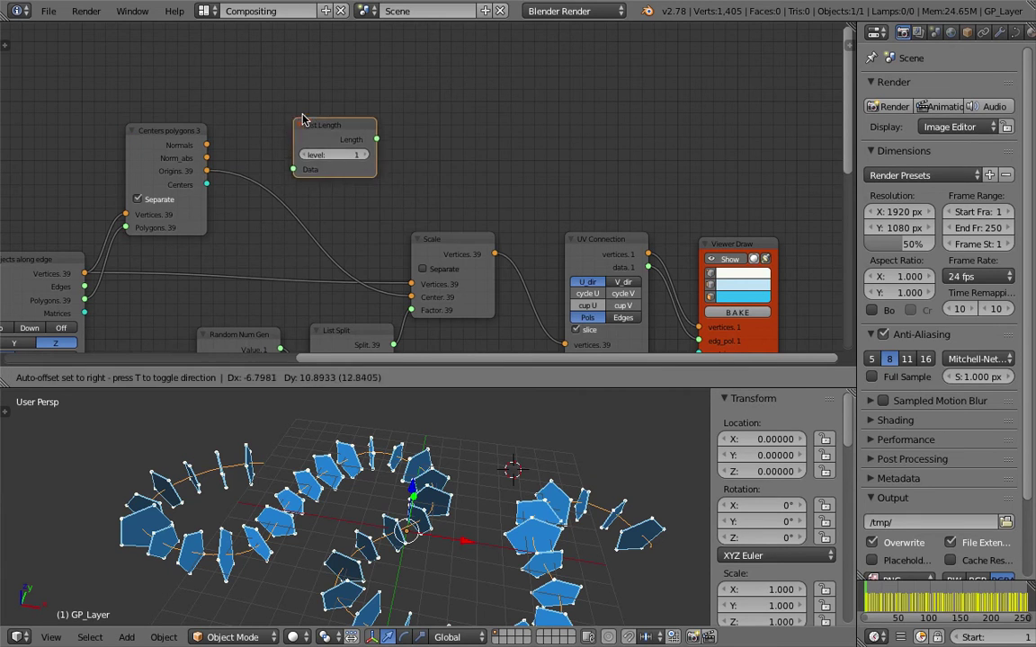
{"action": "left_click", "coordinate": [301, 126]}
{"action": "left_click_drag", "start_coordinate": [206, 171], "coordinate": [286, 167]}
Step: Check the length with a Stethoscope, then link it into Random Num Gen Size
{"action": "key", "text": "shift+a"}
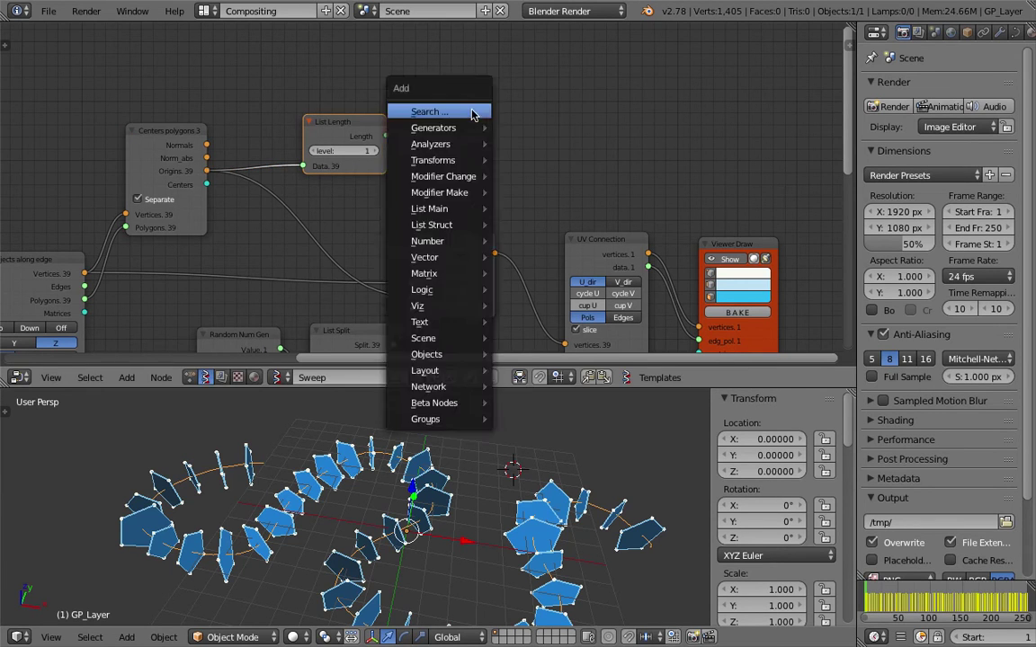
{"action": "left_click", "coordinate": [470, 110]}
{"action": "left_click", "coordinate": [489, 142]}
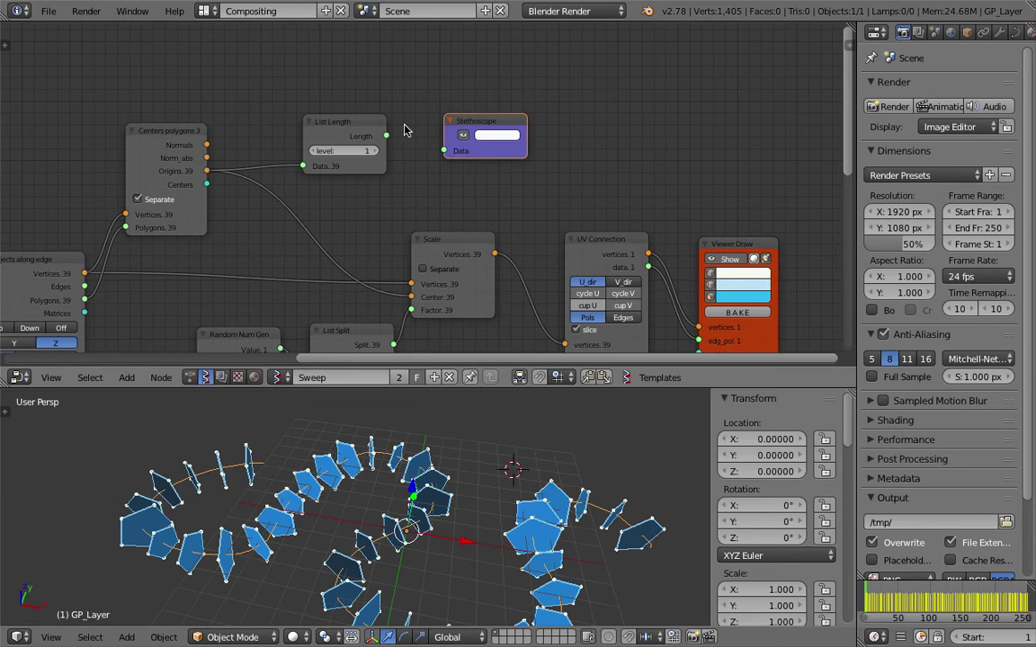
{"action": "left_click_drag", "start_coordinate": [385, 136], "coordinate": [441, 144]}
{"action": "scroll", "coordinate": [363, 142], "scroll_direction": "up", "scroll_amount": 1}
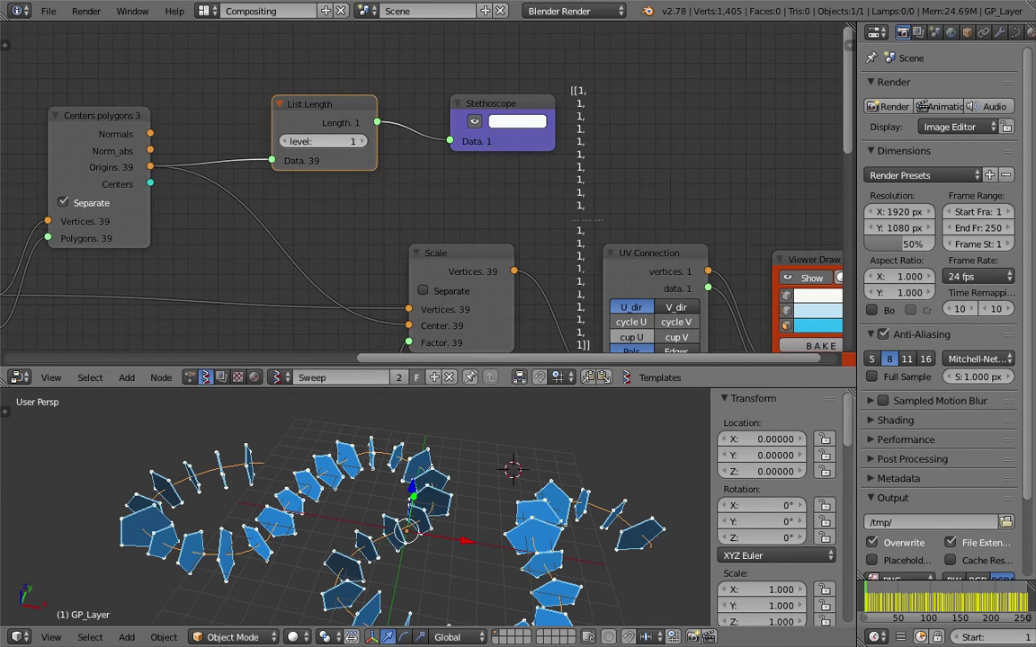
{"action": "mouse_move", "coordinate": [447, 140]}
{"action": "left_mouse_down"}
{"action": "mouse_move", "coordinate": [354, 272]}
{"action": "mouse_move", "coordinate": [313, 286]}
{"action": "mouse_move", "coordinate": [345, 282]}
{"action": "left_mouse_up"}
{"action": "scroll", "coordinate": [405, 224], "scroll_direction": "down", "scroll_amount": 2}
{"action": "left_click_drag", "start_coordinate": [377, 232], "coordinate": [356, 237]}
Step: Move the List Length node beside Random Num Gen and save
{"action": "left_click_drag", "start_coordinate": [476, 61], "coordinate": [279, 225]}
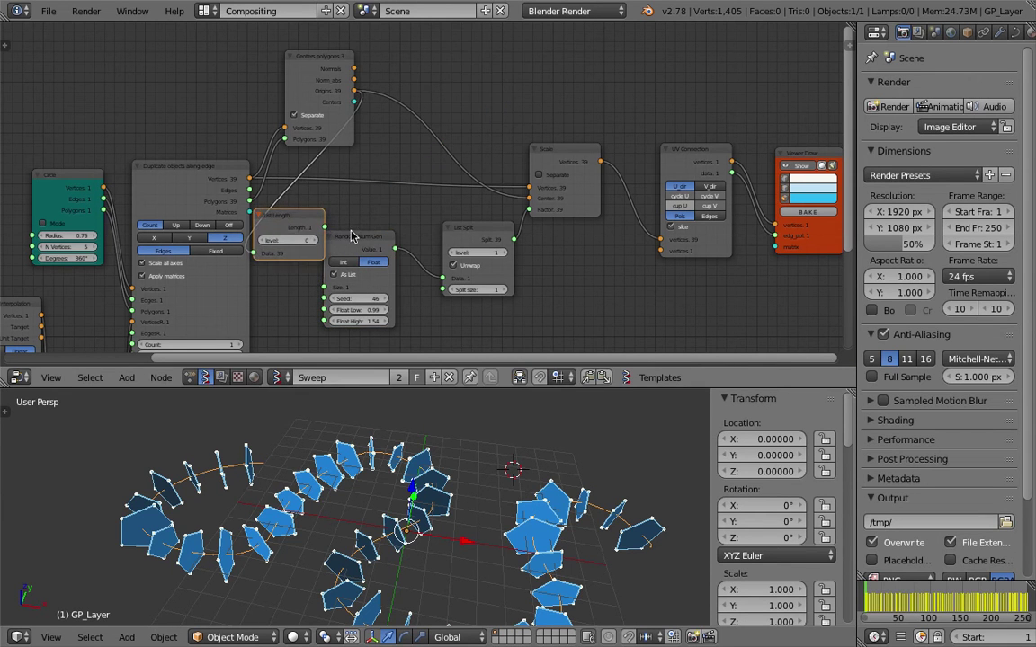
{"action": "scroll", "coordinate": [270, 224], "scroll_direction": "down", "scroll_amount": 2}
{"action": "middle_click_drag", "start_coordinate": [50, 191], "coordinate": [355, 192]}
{"action": "scroll", "coordinate": [356, 192], "scroll_direction": "up", "scroll_amount": 2}
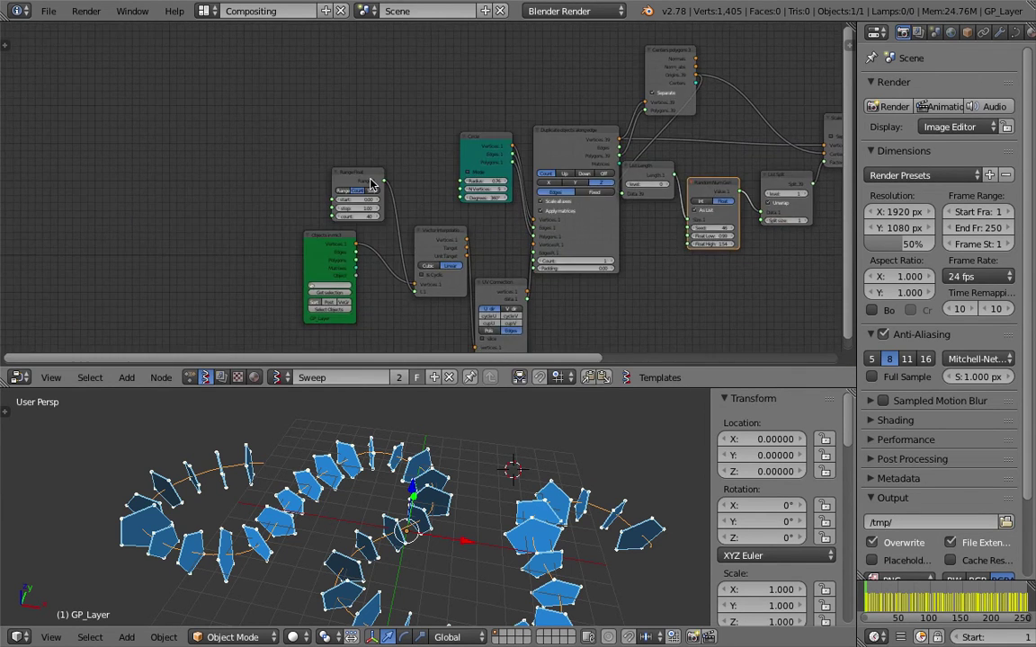
{"action": "scroll", "coordinate": [341, 181], "scroll_direction": "up", "scroll_amount": 1}
{"action": "key", "text": "ctrl+s"}
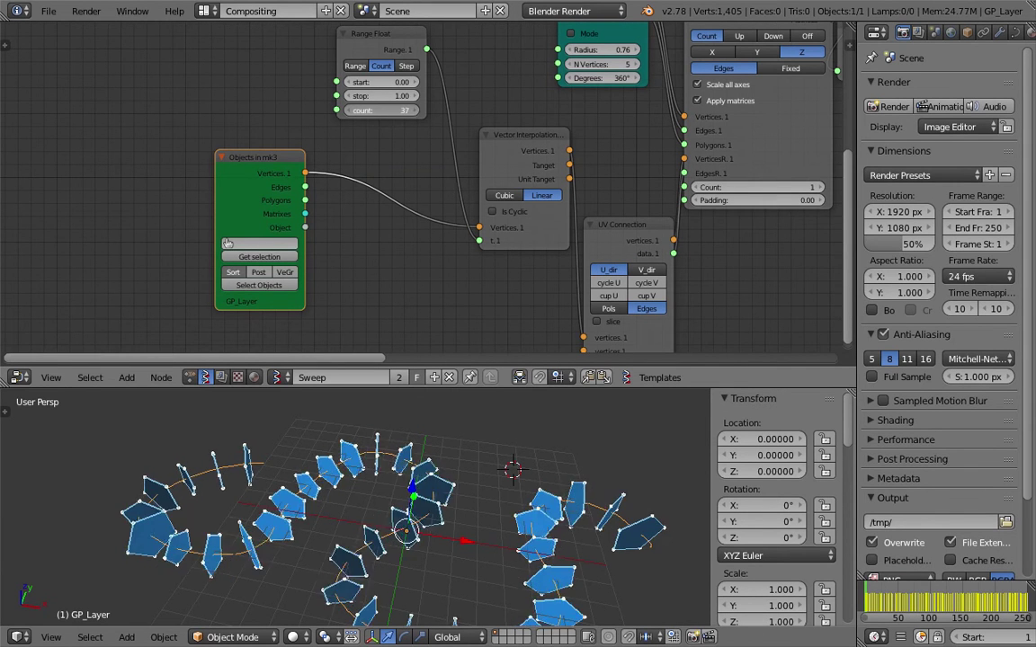
Step: Test a Range Float count of 37, then reset it to 40
{"action": "left_click_drag", "start_coordinate": [396, 110], "coordinate": [378, 113]}
{"action": "key", "text": "Return"}
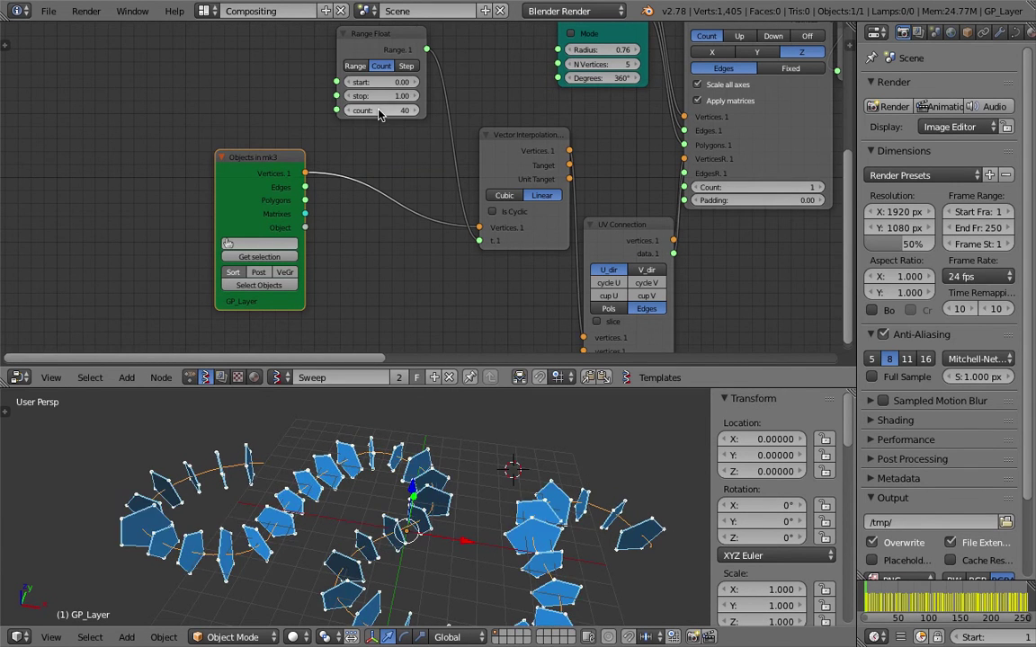
{"action": "mouse_move", "coordinate": [380, 111]}
{"action": "middle_mouse_down"}
{"action": "mouse_move", "coordinate": [365, 157]}
{"action": "mouse_move", "coordinate": [296, 148]}
{"action": "middle_mouse_up"}
{"action": "mouse_move", "coordinate": [393, 139]}
{"action": "middle_mouse_down"}
{"action": "mouse_move", "coordinate": [315, 180]}
{"action": "mouse_move", "coordinate": [346, 180]}
{"action": "middle_mouse_up"}
{"action": "middle_click_drag", "start_coordinate": [436, 179], "coordinate": [452, 248]}
{"action": "scroll", "coordinate": [393, 180], "scroll_direction": "up", "scroll_amount": 1}
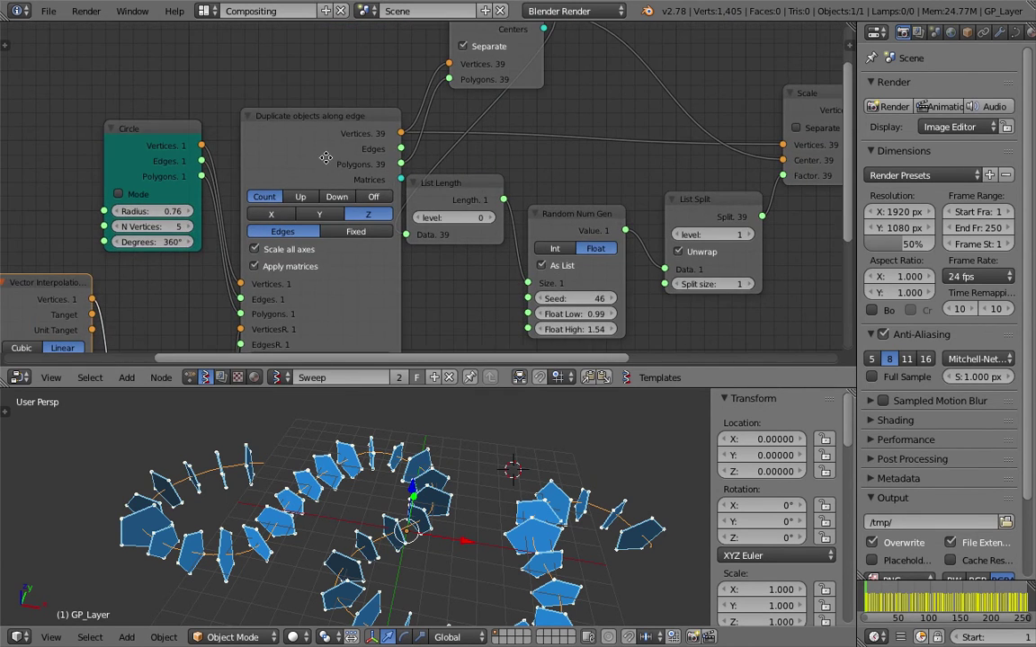
{"action": "middle_click_drag", "start_coordinate": [325, 158], "coordinate": [398, 130]}
Step: Move the Circle, UV Connection and Vector Interpolation nodes closer together, saving over the file
{"action": "left_click_drag", "start_coordinate": [264, 116], "coordinate": [229, 103]}
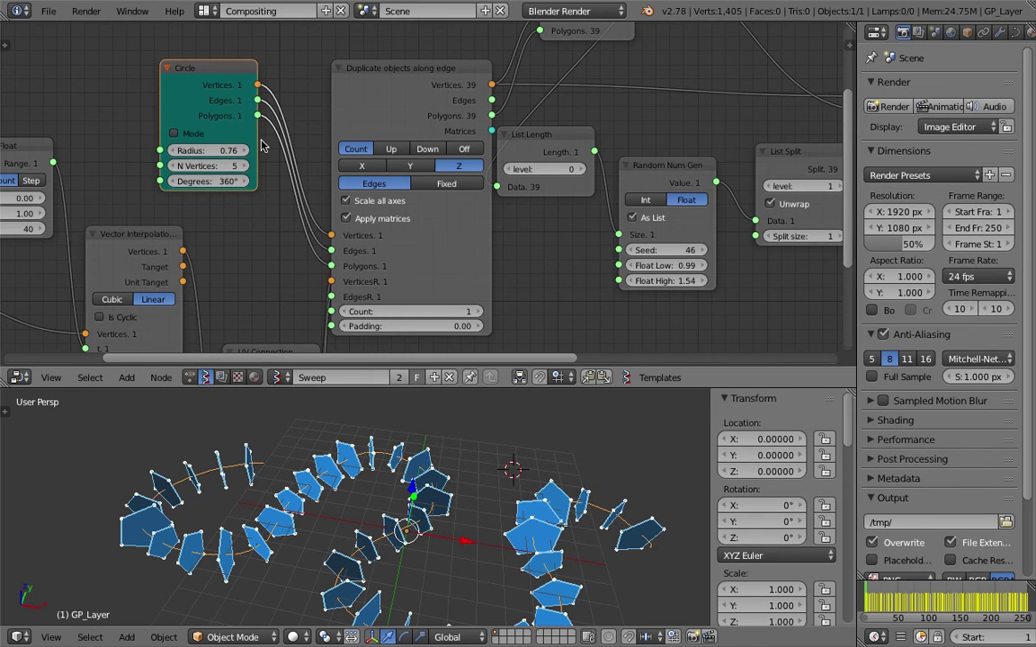
{"action": "middle_click_drag", "start_coordinate": [259, 154], "coordinate": [291, 120]}
{"action": "key", "text": "ctrl+s"}
{"action": "left_click", "coordinate": [289, 130]}
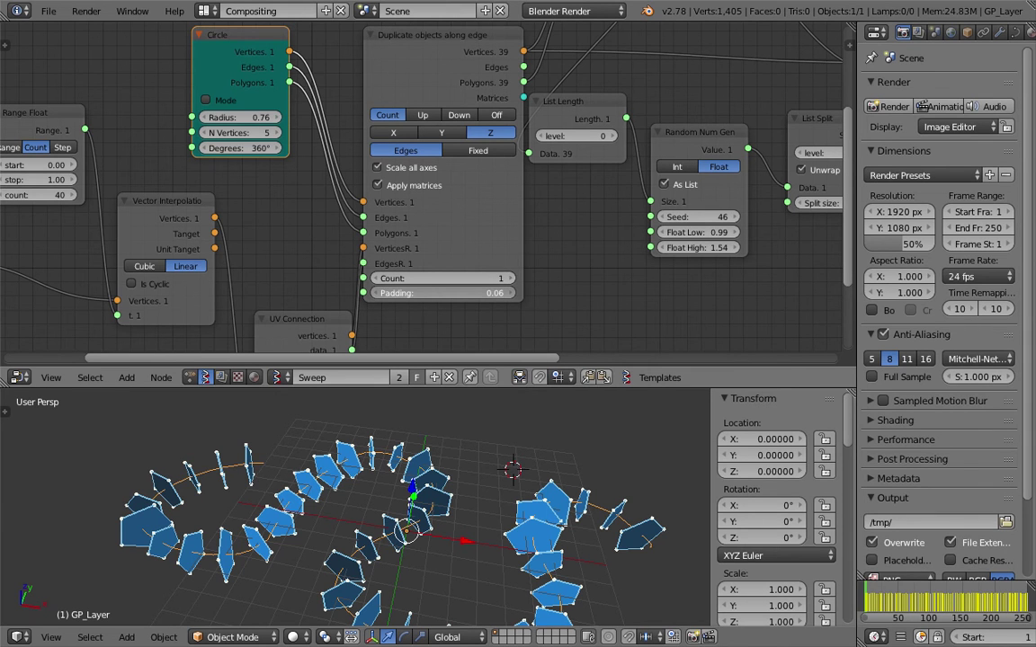
{"action": "middle_click_drag", "start_coordinate": [297, 270], "coordinate": [403, 169]}
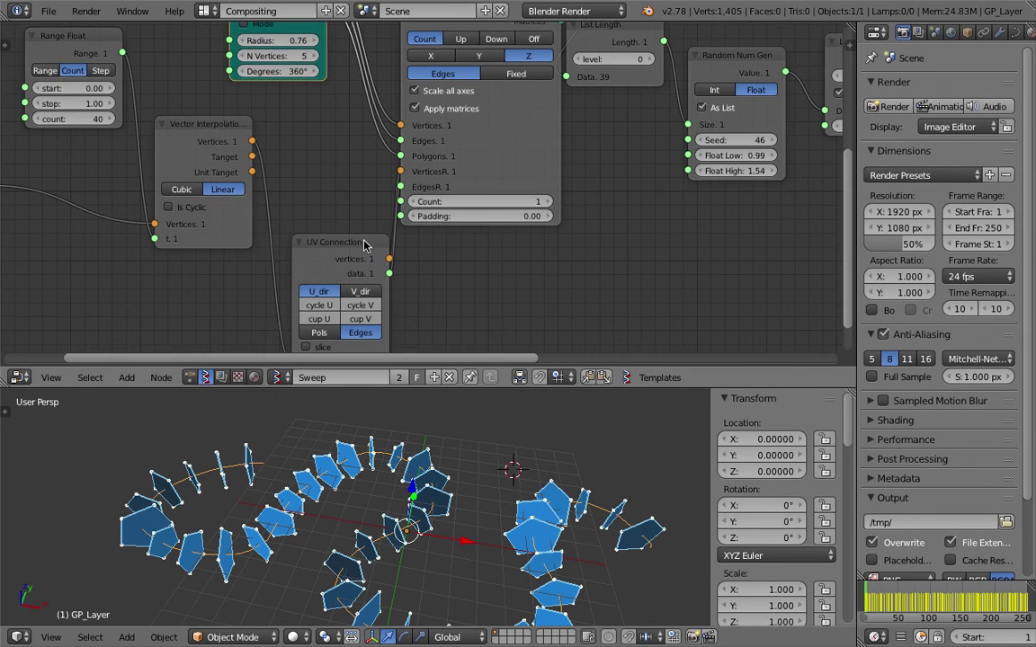
{"action": "left_click_drag", "start_coordinate": [342, 240], "coordinate": [368, 166]}
{"action": "left_click_drag", "start_coordinate": [282, 117], "coordinate": [217, 167]}
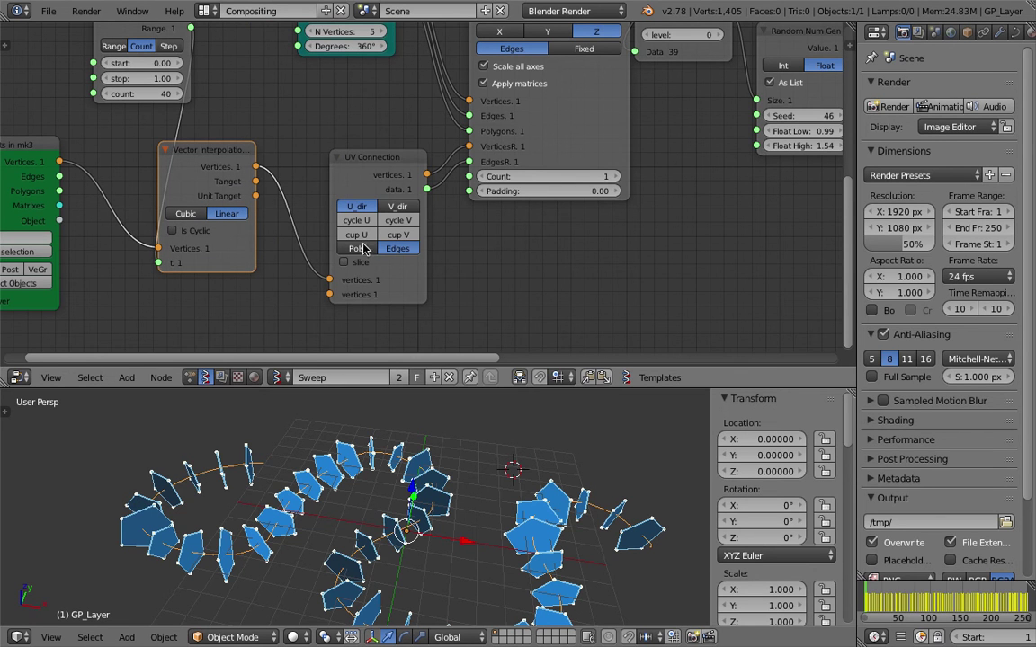
Step: Reposition the UV Connection, Circle, Random Num Gen and duplicate nodes, saving along the way
{"action": "left_click_drag", "start_coordinate": [378, 180], "coordinate": [322, 143]}
{"action": "scroll", "coordinate": [322, 144], "scroll_direction": "down", "scroll_amount": 2}
{"action": "key", "text": "ctrl+s"}
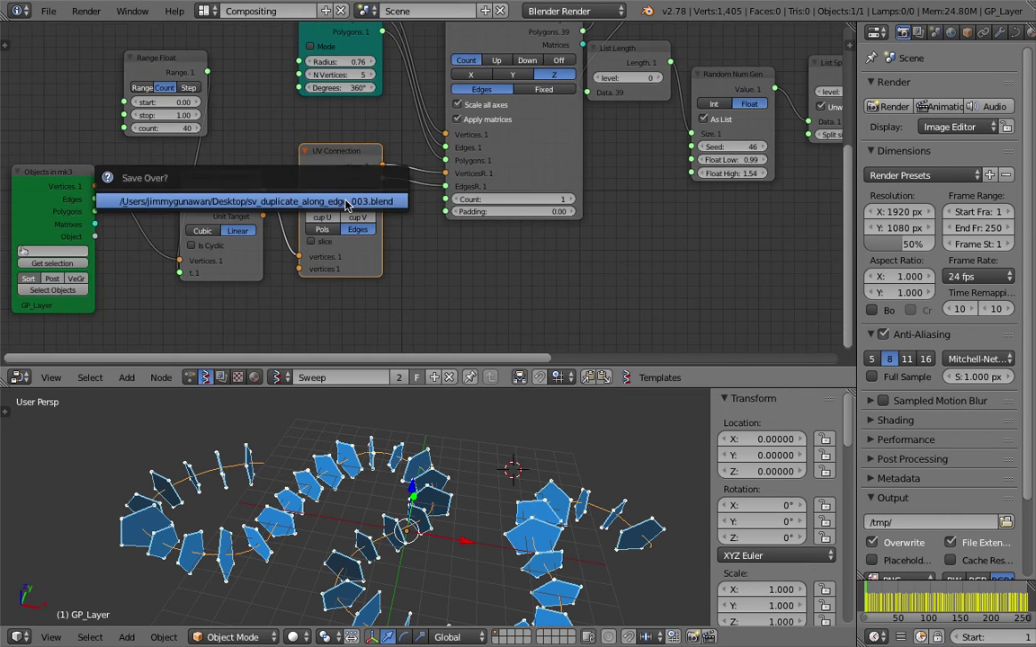
{"action": "left_click_drag", "start_coordinate": [250, 69], "coordinate": [238, 72]}
{"action": "key", "text": "ctrl+s"}
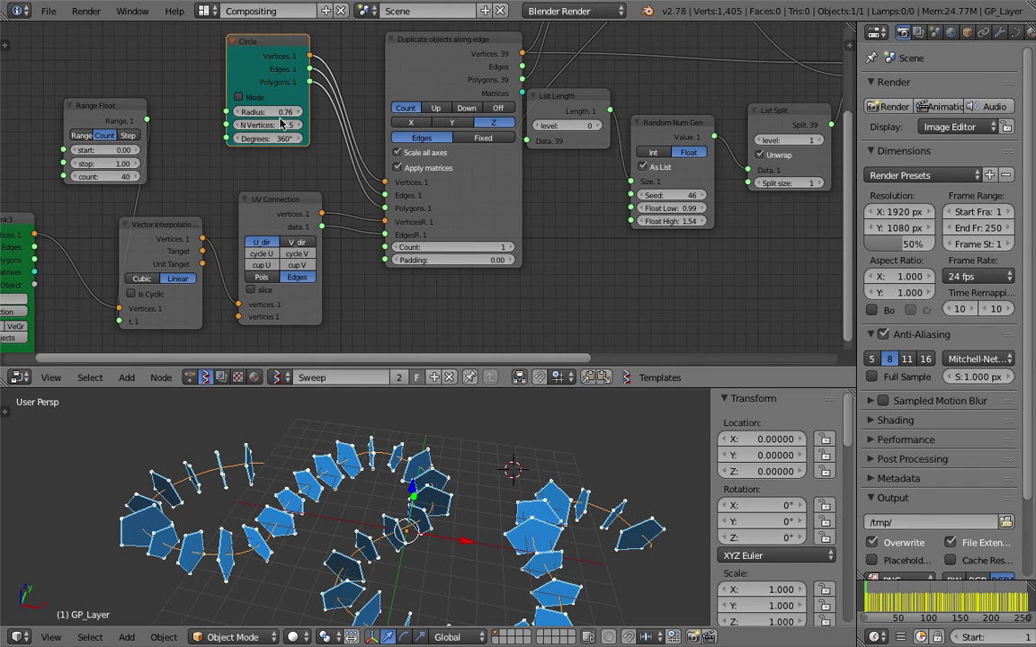
{"action": "left_click_drag", "start_coordinate": [280, 120], "coordinate": [287, 121]}
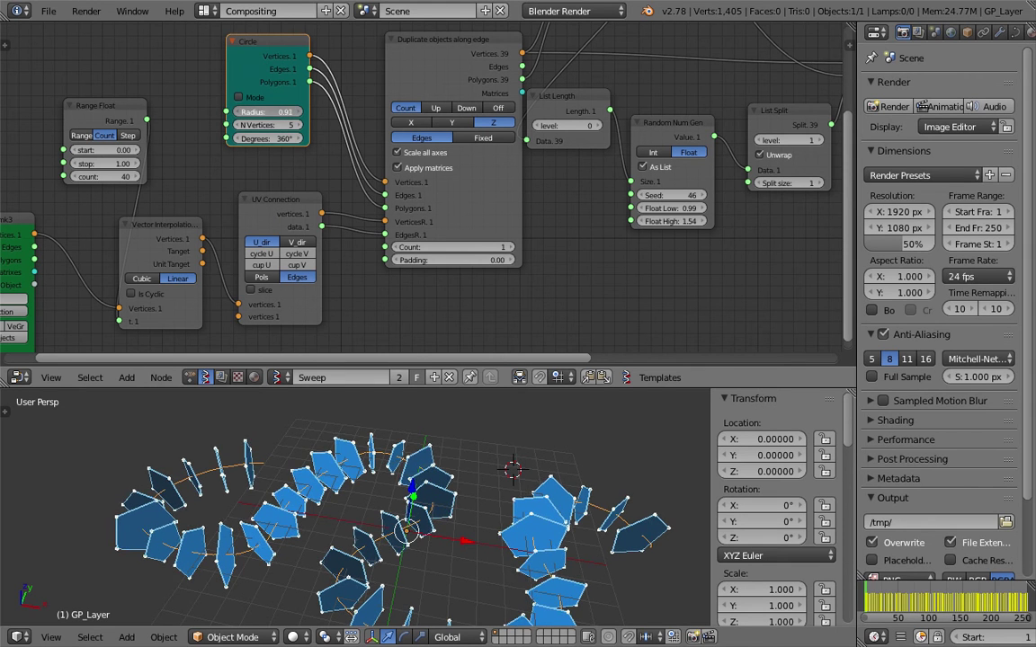
{"action": "left_click_drag", "start_coordinate": [661, 137], "coordinate": [668, 141]}
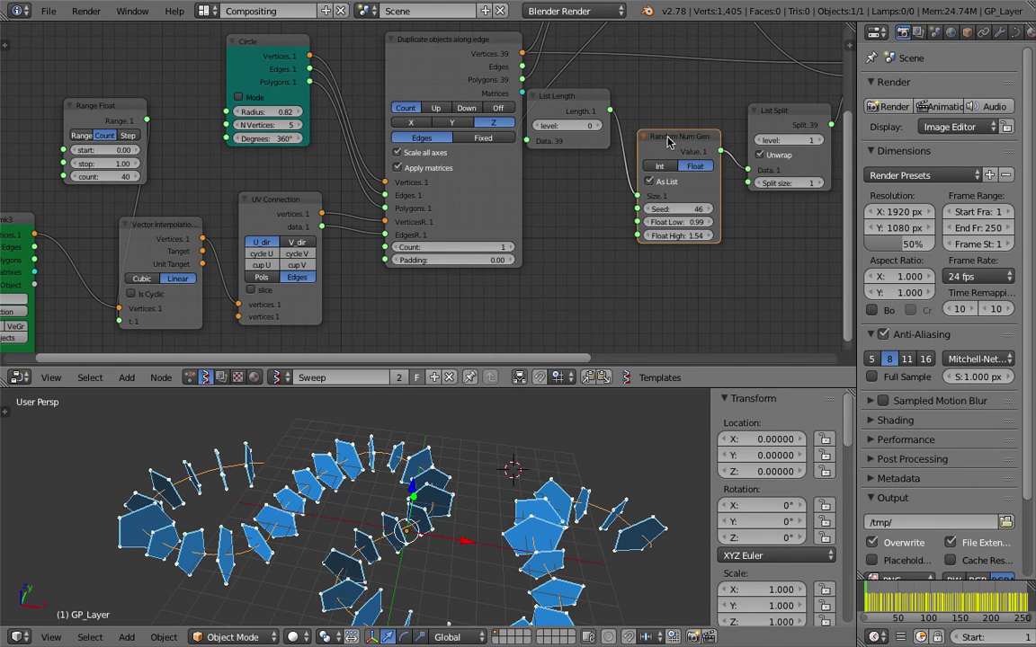
{"action": "left_click_drag", "start_coordinate": [472, 79], "coordinate": [452, 74]}
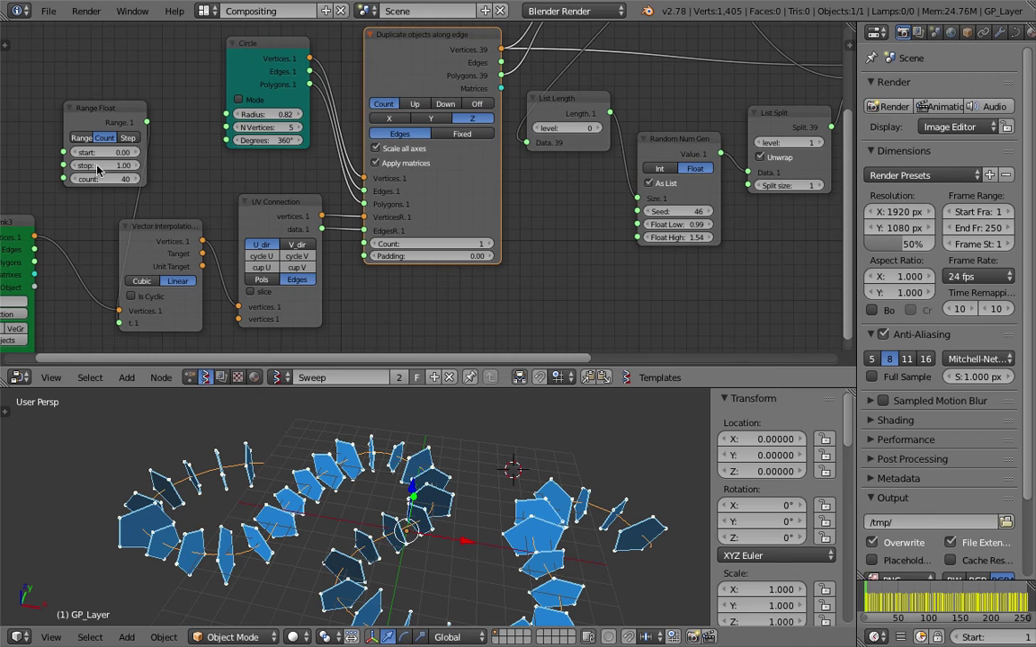
Step: Lower the Range Float count from 40 to 34 and save
{"action": "mouse_move", "coordinate": [105, 178]}
{"action": "left_mouse_down"}
{"action": "mouse_move", "coordinate": [85, 179]}
{"action": "mouse_move", "coordinate": [126, 179]}
{"action": "left_mouse_up"}
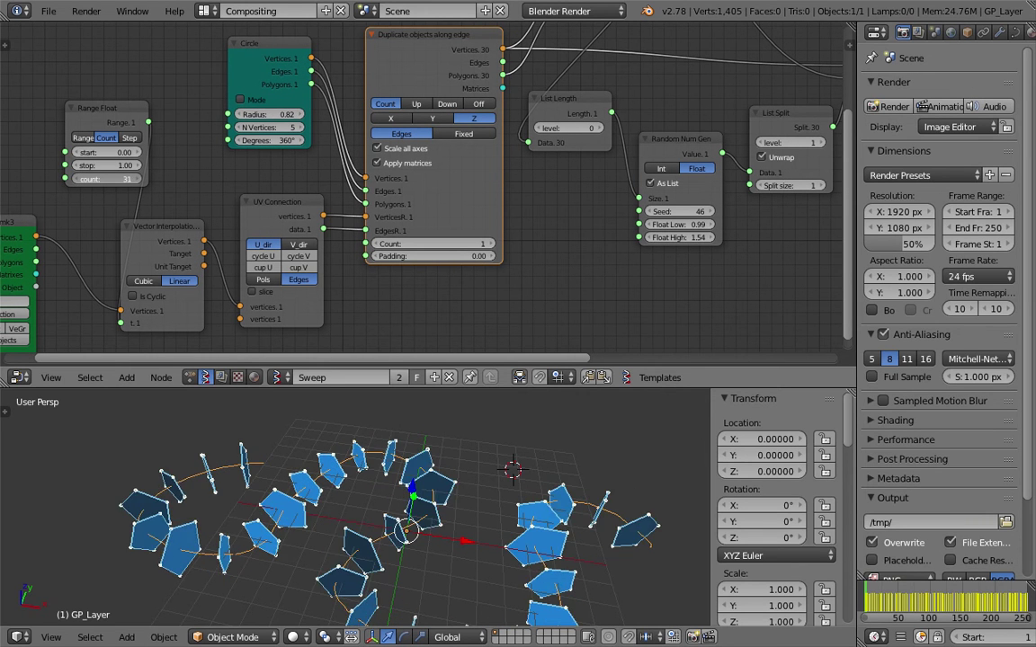
{"action": "mouse_move", "coordinate": [334, 486]}
{"action": "middle_mouse_down"}
{"action": "mouse_move", "coordinate": [265, 522]}
{"action": "mouse_move", "coordinate": [241, 501]}
{"action": "middle_mouse_up"}
{"action": "left_click", "coordinate": [256, 479]}
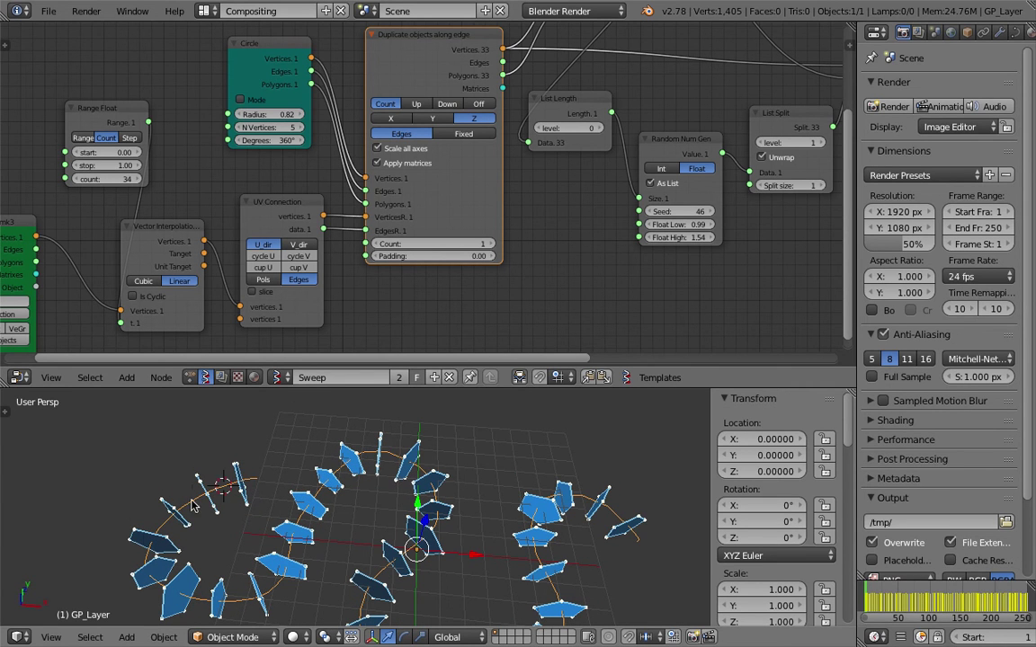
{"action": "key", "text": "ctrl+s"}
{"action": "key", "text": "Return"}
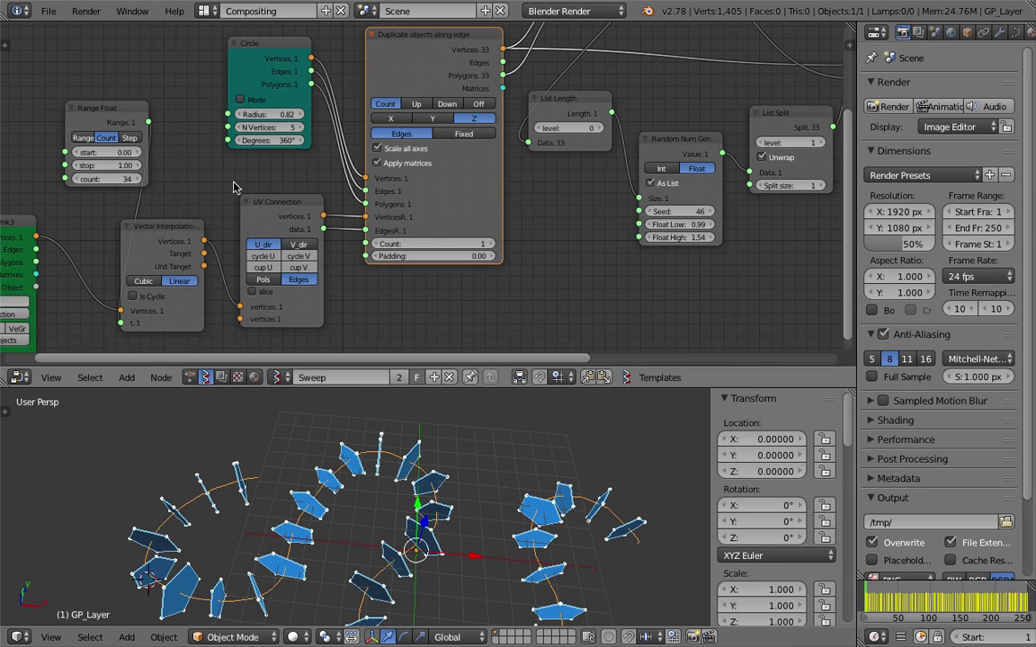
Step: Move the Range Float and Vector Interpolation nodes left and fit the tree in view
{"action": "key", "text": "Home"}
{"action": "left_click_drag", "start_coordinate": [216, 135], "coordinate": [148, 194]}
{"action": "left_click_drag", "start_coordinate": [271, 209], "coordinate": [256, 216]}
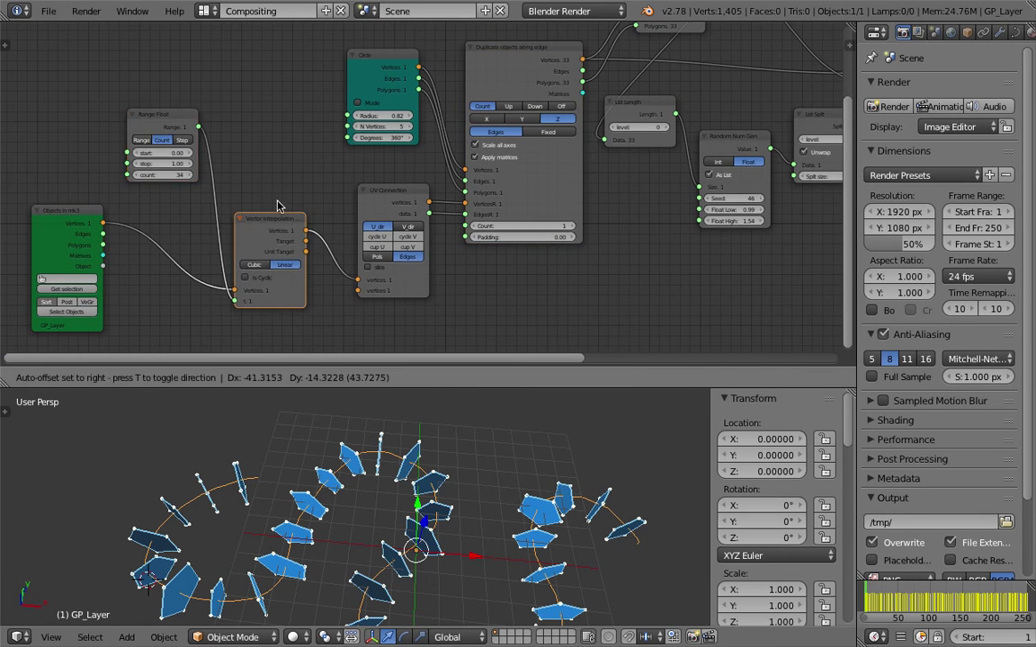
{"action": "key", "text": "Home"}
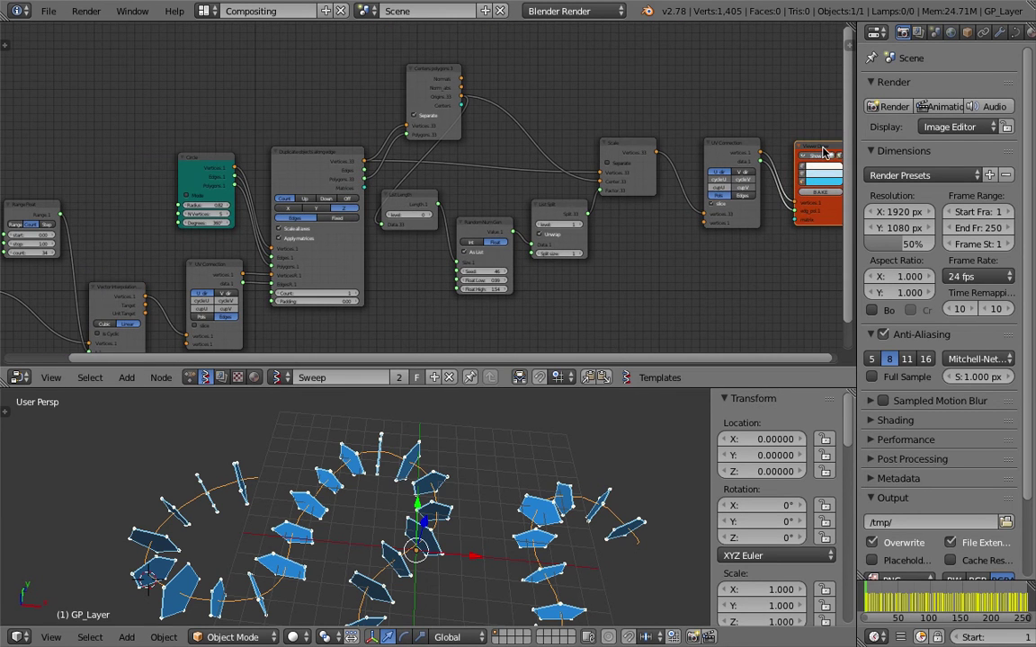
Step: Duplicate the Viewer Draw node and link Vector Interpolation's vertices into it
{"action": "key", "text": "g"}
{"action": "left_click", "coordinate": [207, 145]}
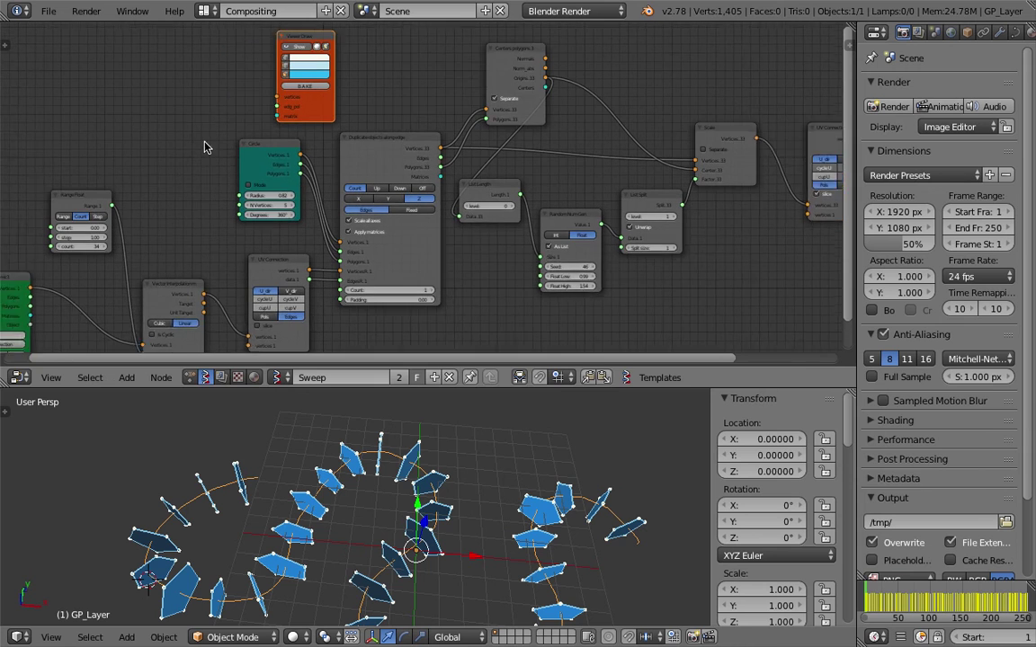
{"action": "key", "text": "Home"}
{"action": "left_click_drag", "start_coordinate": [149, 288], "coordinate": [132, 260]}
{"action": "mouse_move", "coordinate": [180, 280]}
{"action": "middle_mouse_down"}
{"action": "mouse_move", "coordinate": [185, 260]}
{"action": "mouse_move", "coordinate": [180, 280]}
{"action": "middle_mouse_up"}
{"action": "left_click", "coordinate": [256, 247]}
{"action": "left_click_drag", "start_coordinate": [179, 280], "coordinate": [271, 94]}
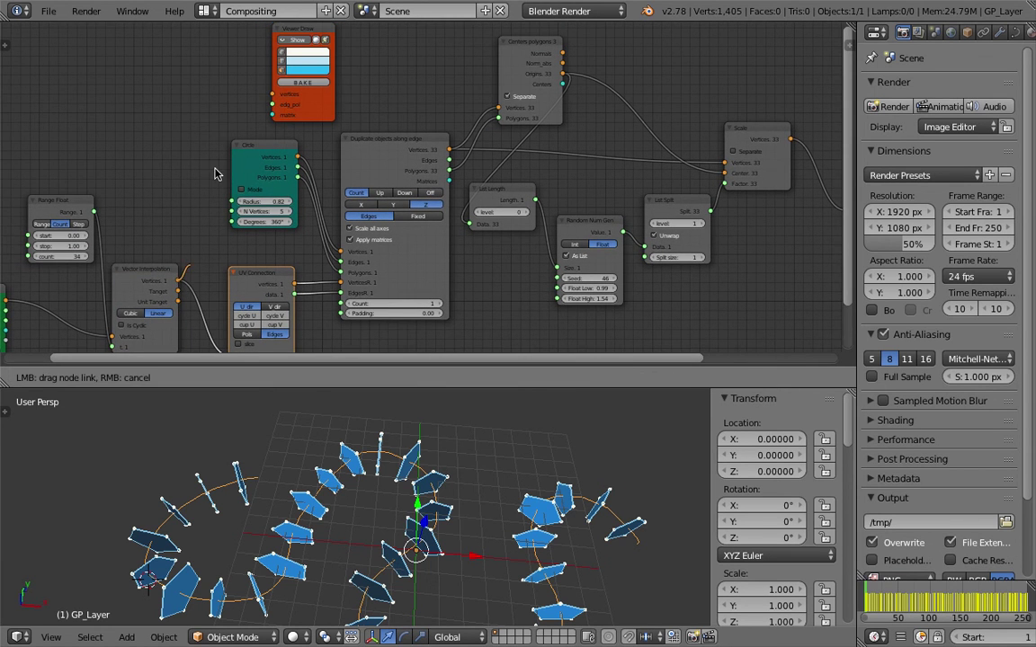
{"action": "scroll", "coordinate": [204, 99], "scroll_direction": "up", "scroll_amount": 1}
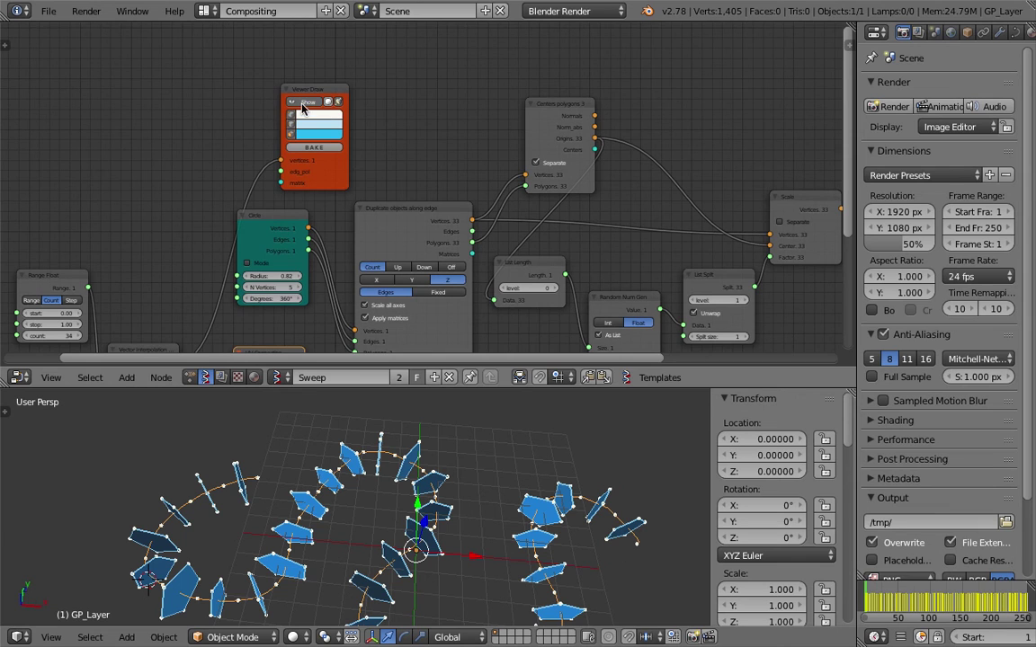
Step: Set the new viewer's vertex size to 10 in the N panel
{"action": "left_click", "coordinate": [307, 92]}
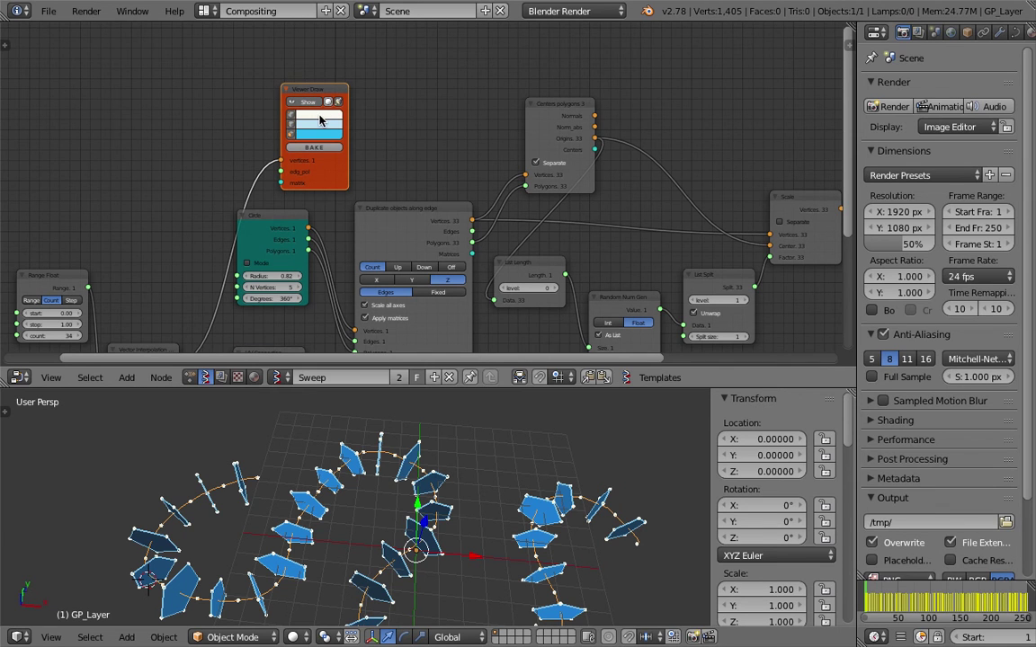
{"action": "left_click", "coordinate": [320, 119]}
{"action": "key", "text": "Escape"}
{"action": "left_click", "coordinate": [855, 42]}
{"action": "left_click", "coordinate": [770, 185]}
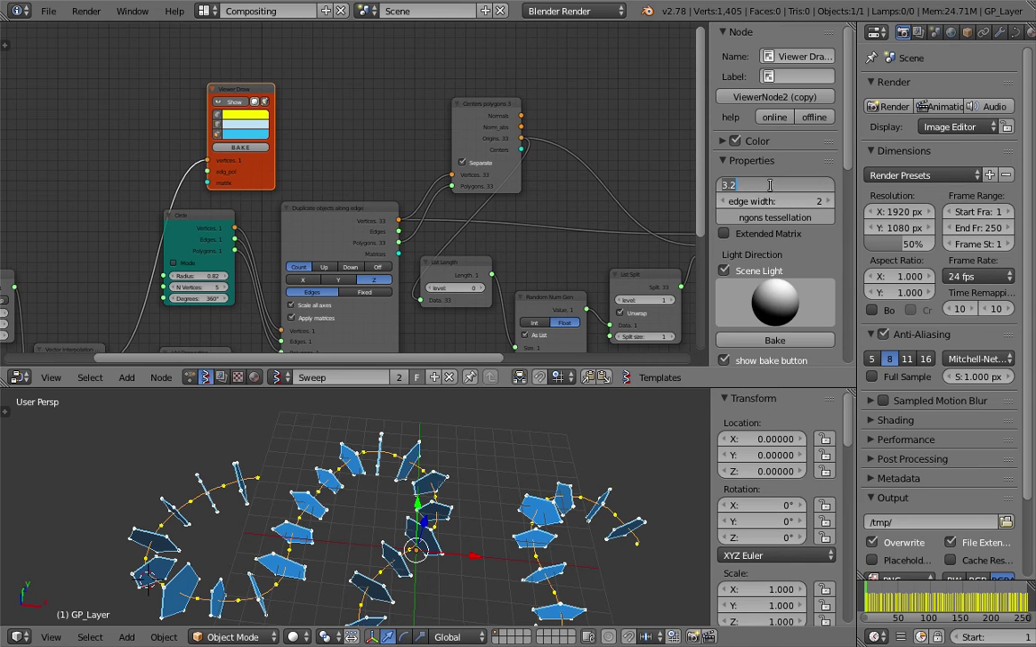
{"action": "type", "text": "10"}
{"action": "key", "text": "Return"}
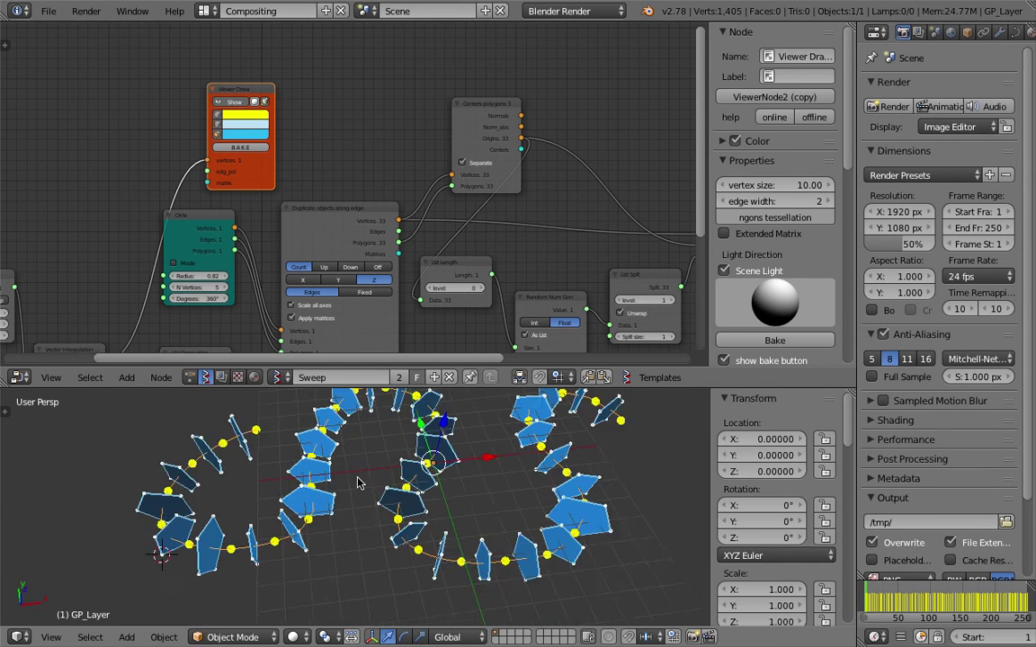
Step: Save, then zoom and orbit to inspect the pentagons and yellow curve points
{"action": "scroll", "coordinate": [235, 444], "scroll_direction": "down", "scroll_amount": 3}
{"action": "key", "text": "ctrl+s"}
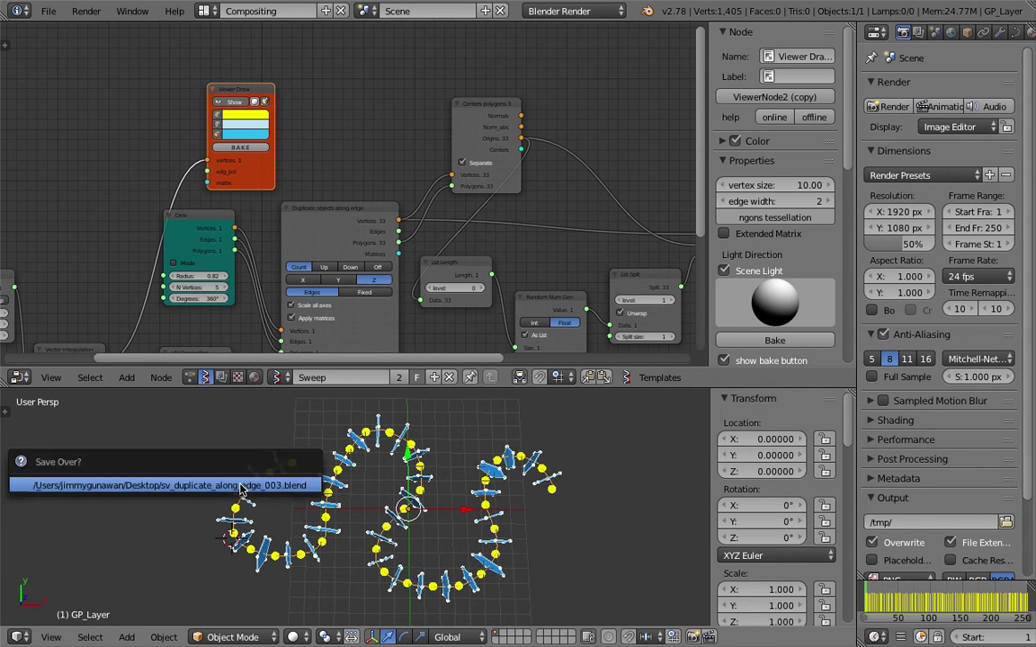
{"action": "left_click", "coordinate": [257, 450]}
{"action": "scroll", "coordinate": [321, 515], "scroll_direction": "up", "scroll_amount": 3}
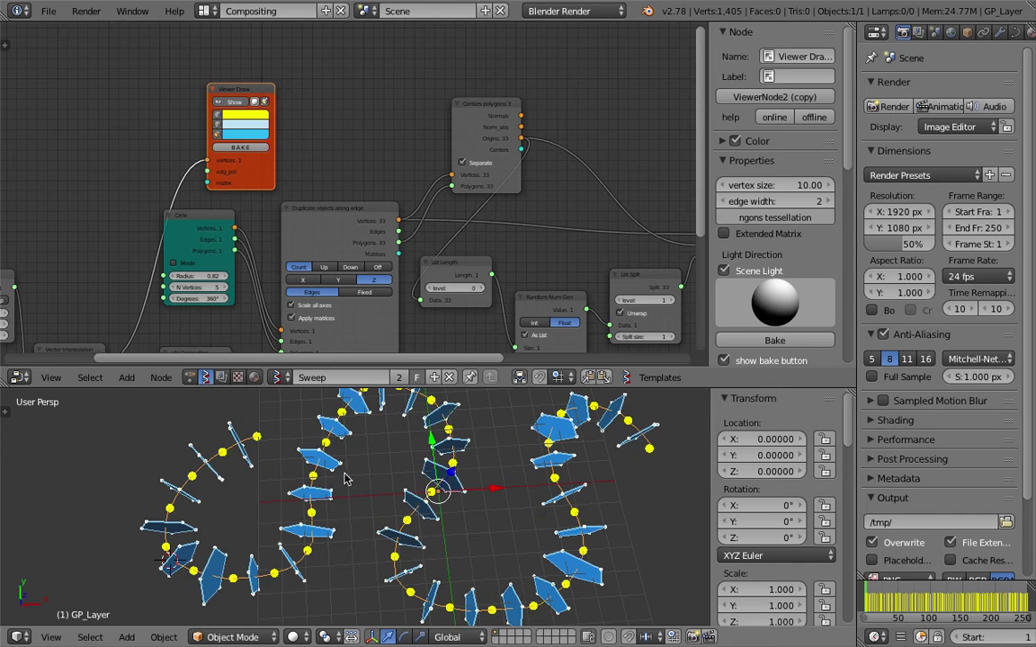
{"action": "scroll", "coordinate": [345, 480], "scroll_direction": "down", "scroll_amount": 1}
{"action": "scroll", "coordinate": [344, 479], "scroll_direction": "down", "scroll_amount": 1}
{"action": "scroll", "coordinate": [344, 479], "scroll_direction": "down", "scroll_amount": 1}
{"action": "mouse_move", "coordinate": [246, 291]}
{"action": "middle_mouse_down"}
{"action": "mouse_move", "coordinate": [309, 263]}
{"action": "mouse_move", "coordinate": [359, 209]}
{"action": "middle_mouse_up"}
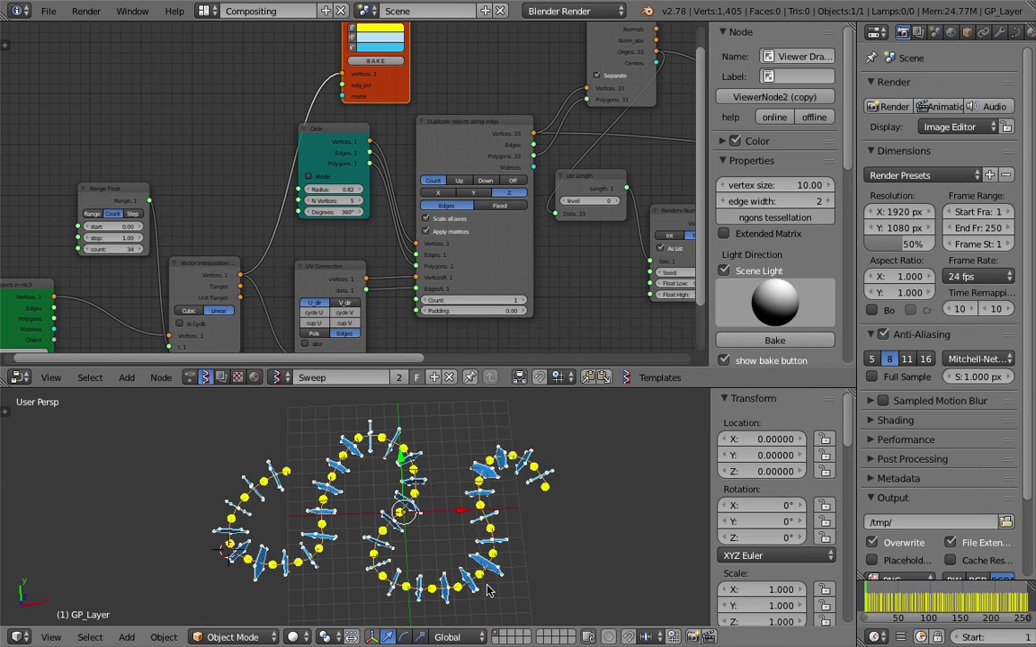
{"action": "scroll", "coordinate": [461, 501], "scroll_direction": "up", "scroll_amount": 1}
{"action": "scroll", "coordinate": [405, 459], "scroll_direction": "up", "scroll_amount": 1}
{"action": "scroll", "coordinate": [311, 476], "scroll_direction": "up", "scroll_amount": 2}
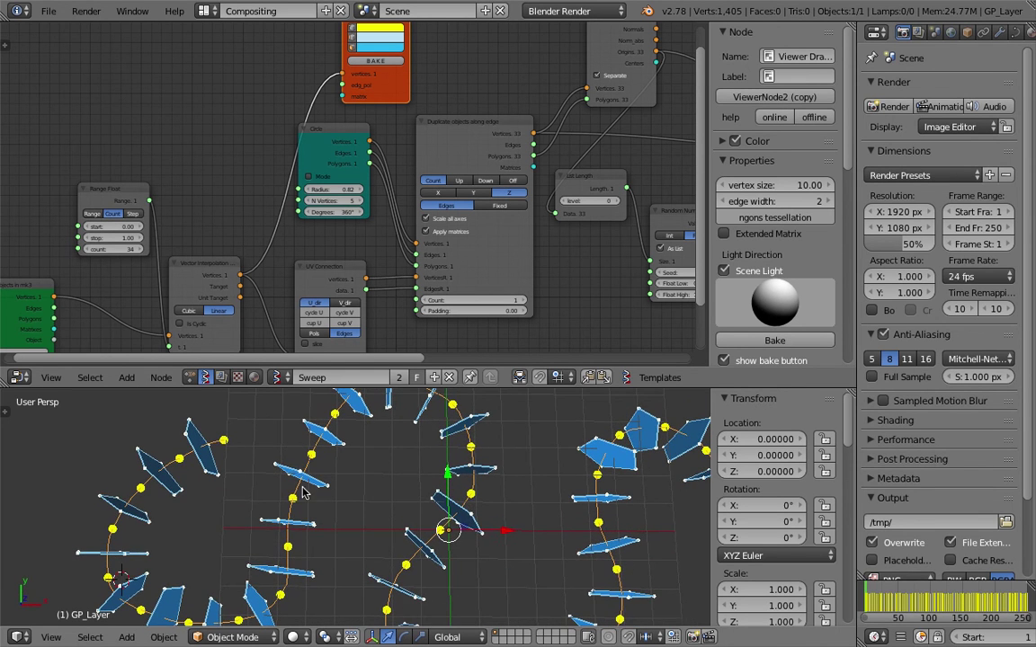
{"action": "scroll", "coordinate": [180, 461], "scroll_direction": "down", "scroll_amount": 1}
{"action": "scroll", "coordinate": [216, 473], "scroll_direction": "down", "scroll_amount": 1}
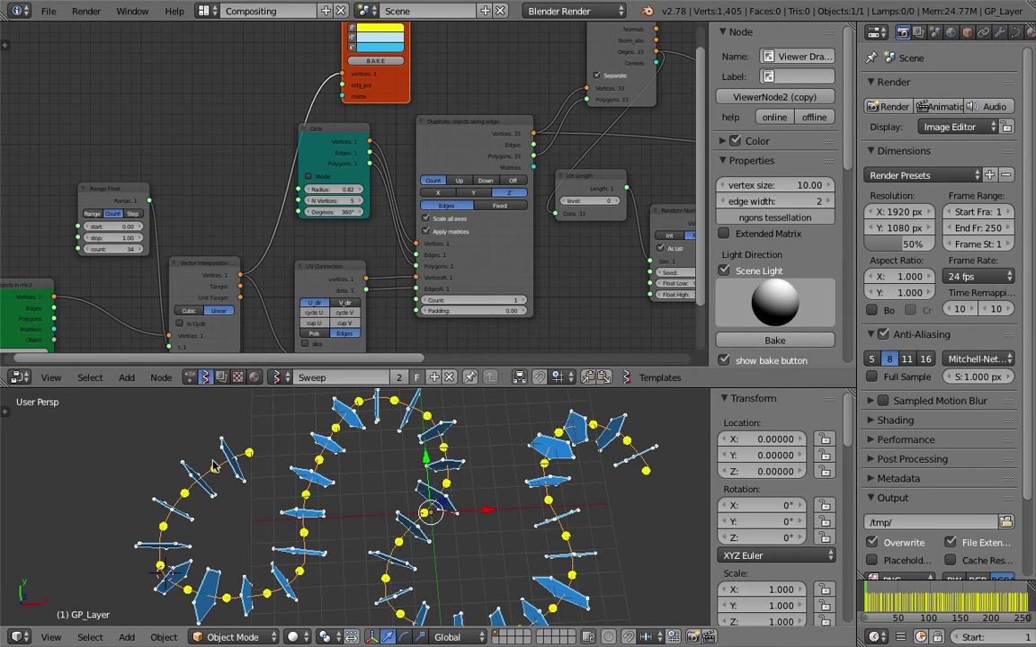
{"action": "scroll", "coordinate": [270, 198], "scroll_direction": "up", "scroll_amount": 1}
{"action": "scroll", "coordinate": [287, 180], "scroll_direction": "up", "scroll_amount": 1}
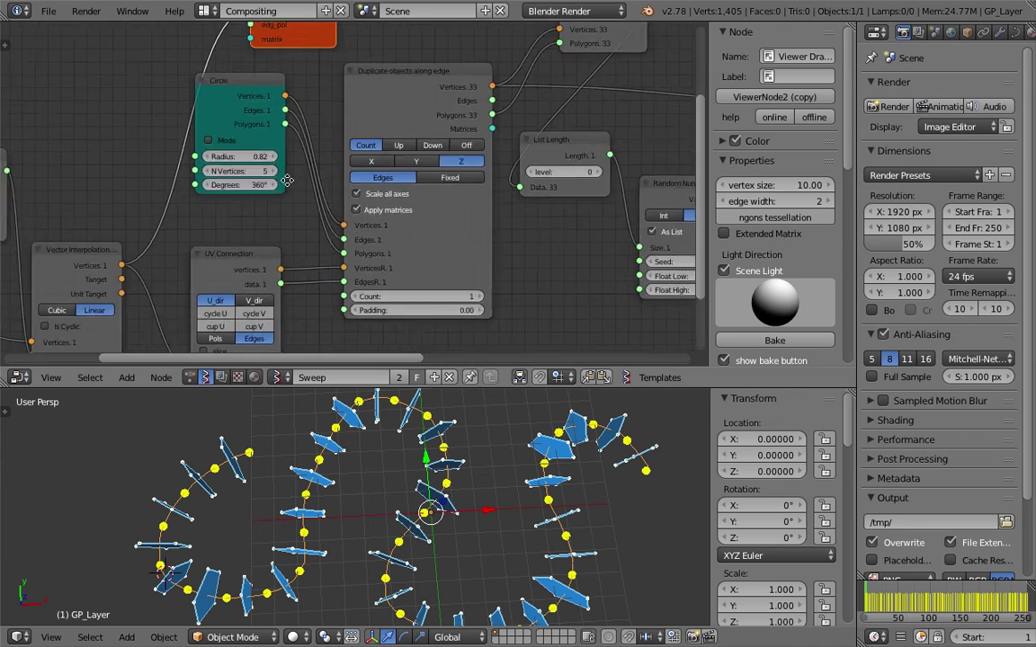
{"action": "scroll", "coordinate": [287, 180], "scroll_direction": "up", "scroll_amount": 1}
Step: Orbit to several tilted angles and save over sv_duplicate_along_edge_003.blend
{"action": "middle_click_drag", "start_coordinate": [282, 469], "coordinate": [235, 463]}
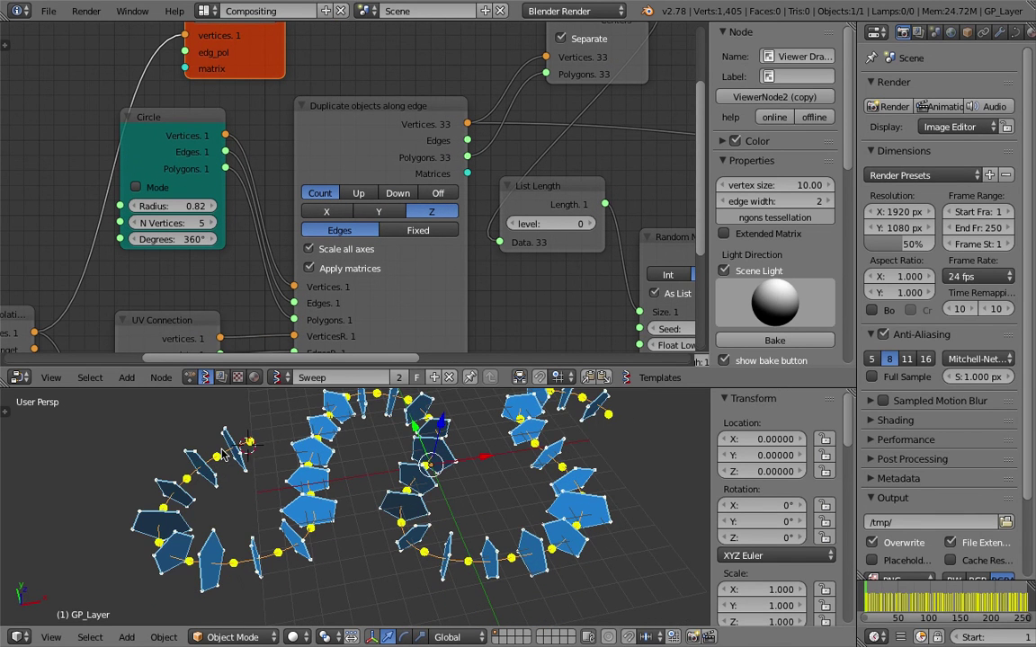
{"action": "mouse_move", "coordinate": [175, 507]}
{"action": "middle_mouse_down"}
{"action": "mouse_move", "coordinate": [258, 521]}
{"action": "mouse_move", "coordinate": [315, 554]}
{"action": "mouse_move", "coordinate": [501, 498]}
{"action": "mouse_move", "coordinate": [608, 321]}
{"action": "middle_mouse_up"}
{"action": "left_click_drag", "start_coordinate": [708, 259], "coordinate": [854, 259]}
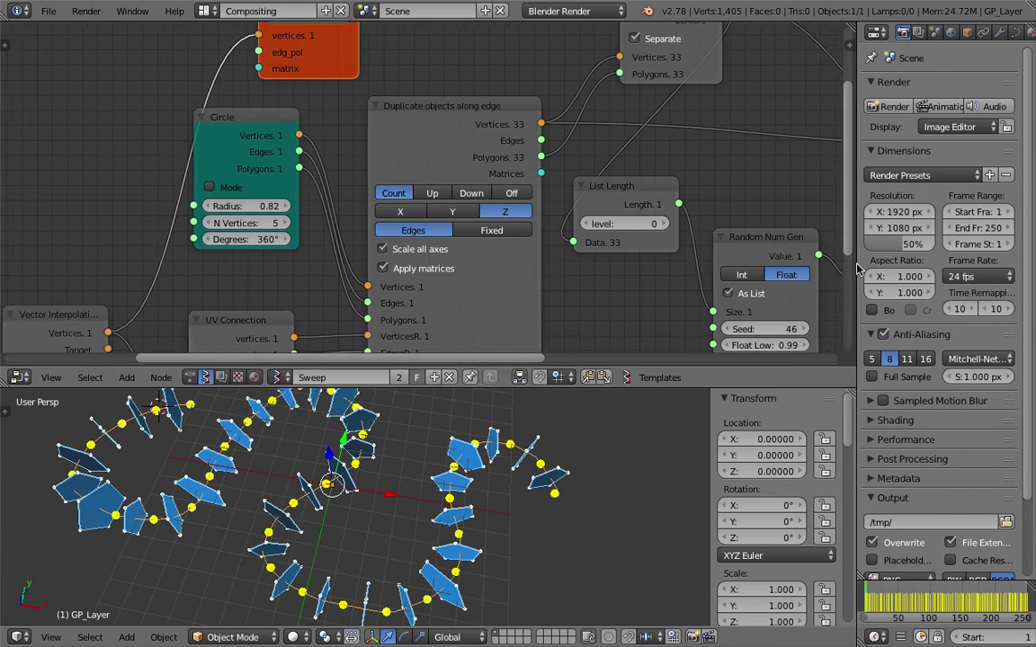
{"action": "scroll", "coordinate": [377, 198], "scroll_direction": "down", "scroll_amount": 2}
{"action": "key", "text": "ctrl+s"}
{"action": "mouse_move", "coordinate": [405, 504]}
{"action": "middle_mouse_down"}
{"action": "mouse_move", "coordinate": [556, 500]}
{"action": "mouse_move", "coordinate": [456, 486]}
{"action": "middle_mouse_up"}
{"action": "left_click", "coordinate": [555, 500]}
{"action": "key", "text": "ctrl+s"}
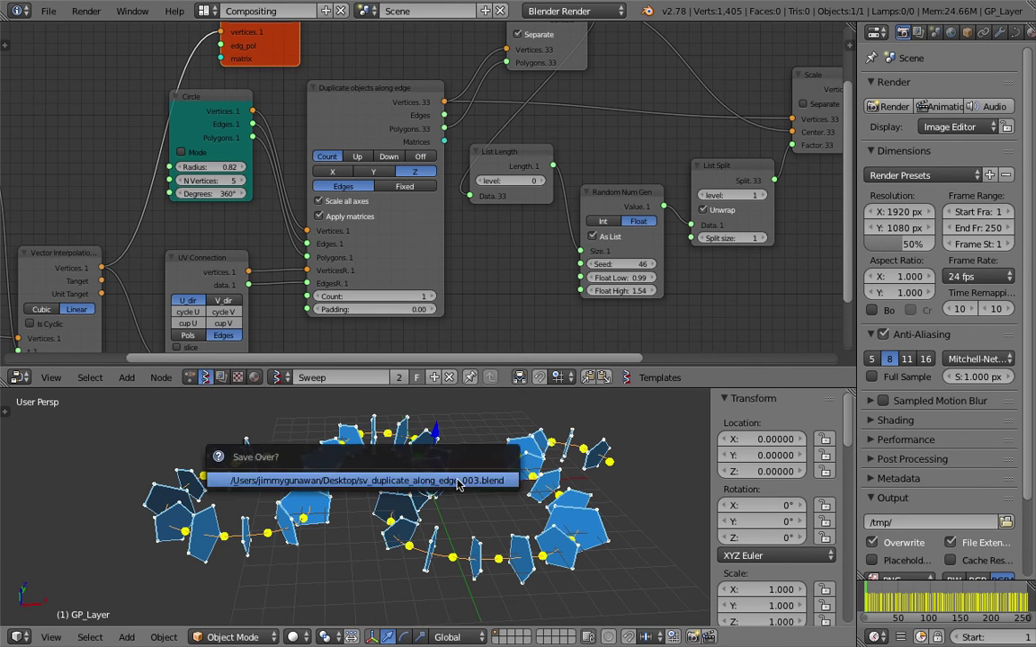
{"action": "left_click", "coordinate": [456, 411]}
Step: Set UV Connection to join the pentagons lengthwise with V_dir and Pols
{"action": "scroll", "coordinate": [589, 231], "scroll_direction": "down", "scroll_amount": 5, "text": "ctrl"}
{"action": "left_click_drag", "start_coordinate": [538, 241], "coordinate": [557, 226]}
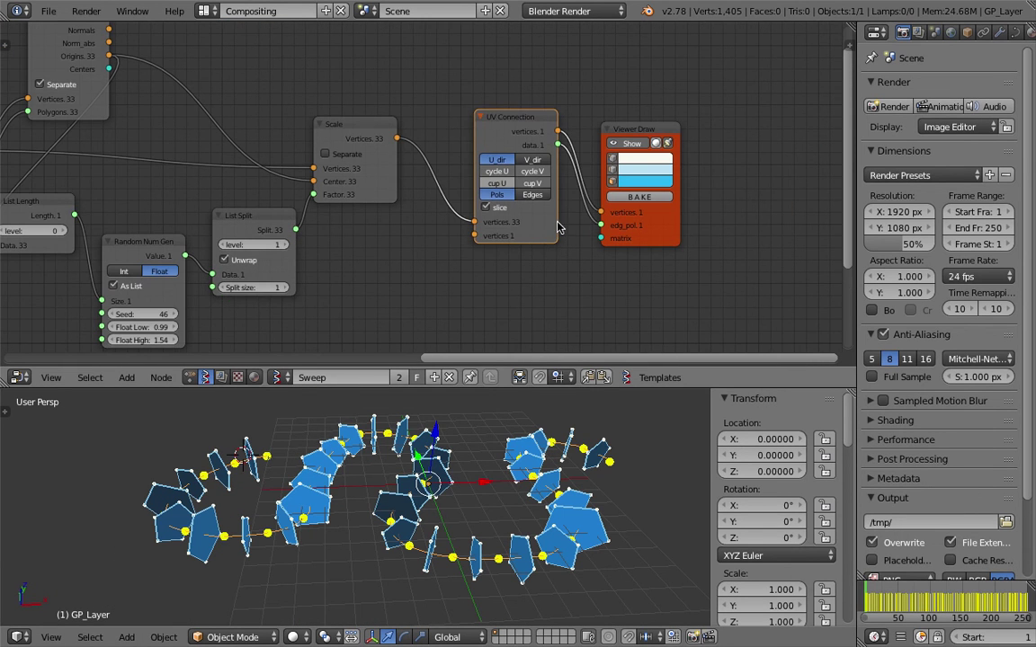
{"action": "left_click", "coordinate": [526, 163]}
{"action": "left_click", "coordinate": [526, 163]}
{"action": "left_click", "coordinate": [526, 163]}
{"action": "scroll", "coordinate": [540, 157], "scroll_direction": "up", "scroll_amount": 2}
{"action": "left_click", "coordinate": [565, 152]}
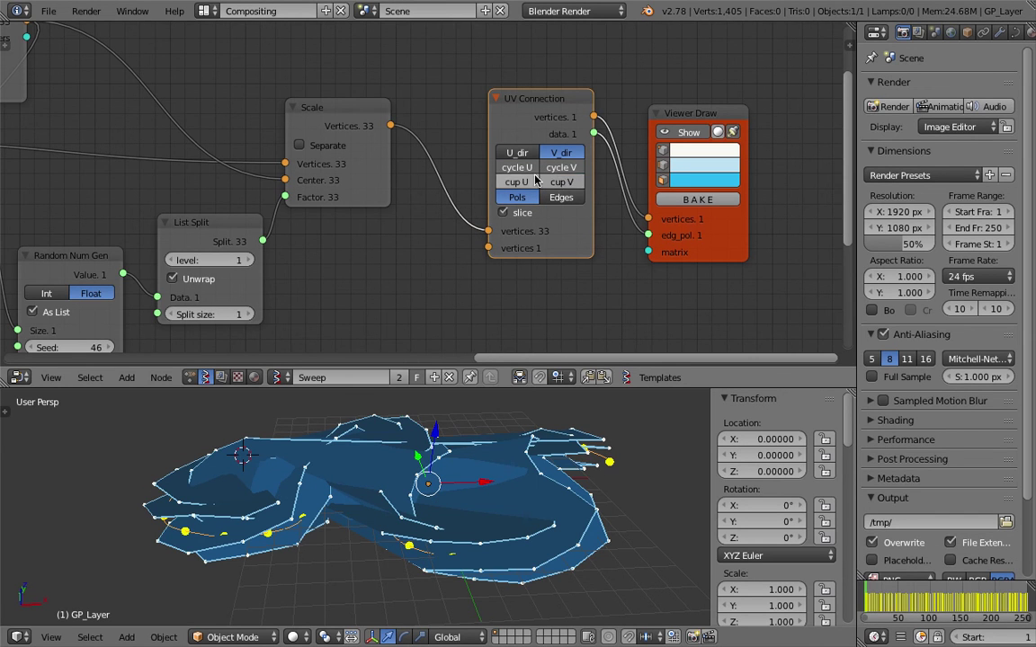
Step: Turn off slice and cycle so the tube stays open, then save
{"action": "left_click", "coordinate": [508, 212]}
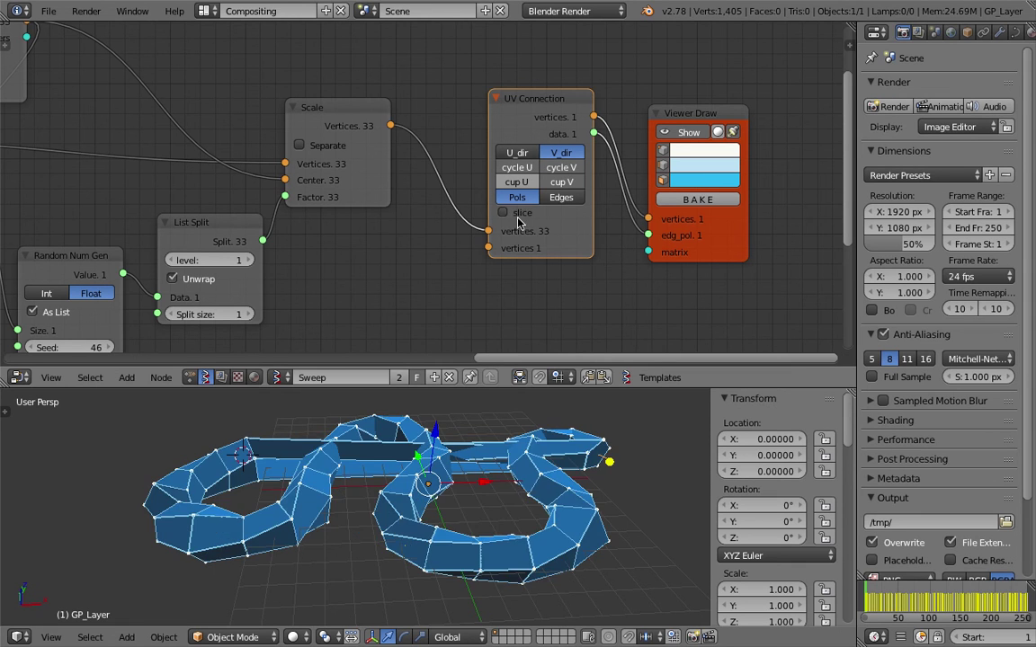
{"action": "left_click", "coordinate": [508, 212]}
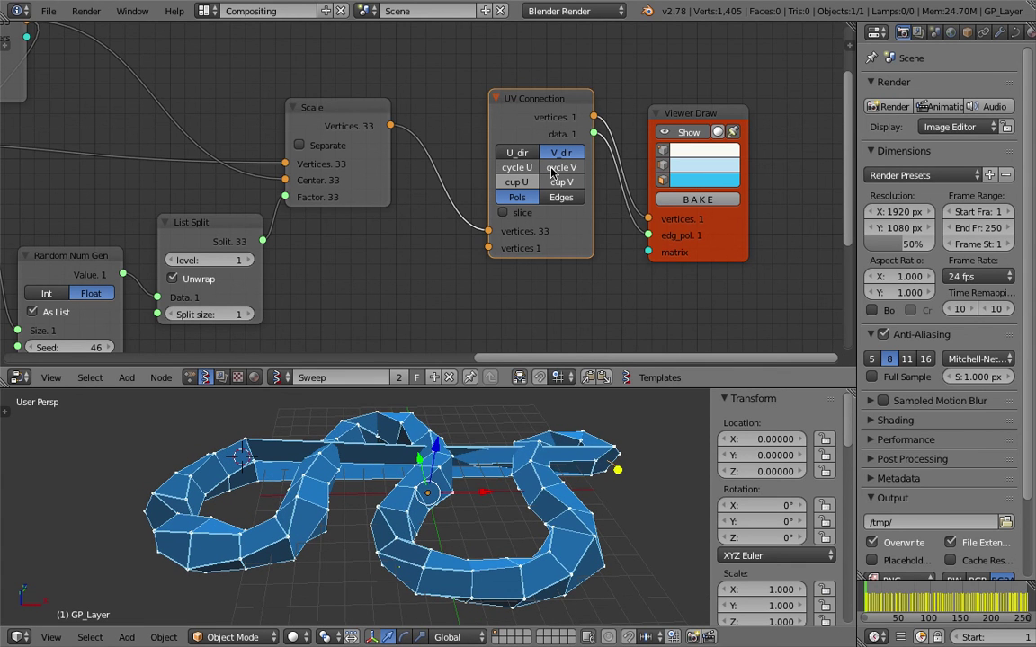
{"action": "left_click", "coordinate": [559, 167]}
{"action": "left_click", "coordinate": [559, 167]}
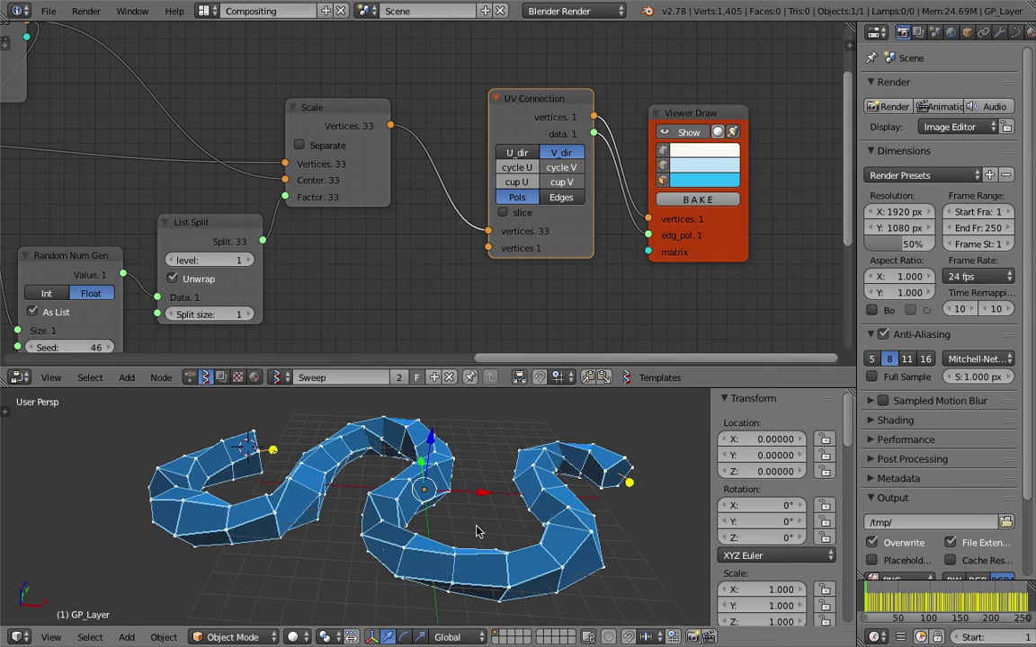
{"action": "middle_click_drag", "start_coordinate": [462, 527], "coordinate": [576, 481]}
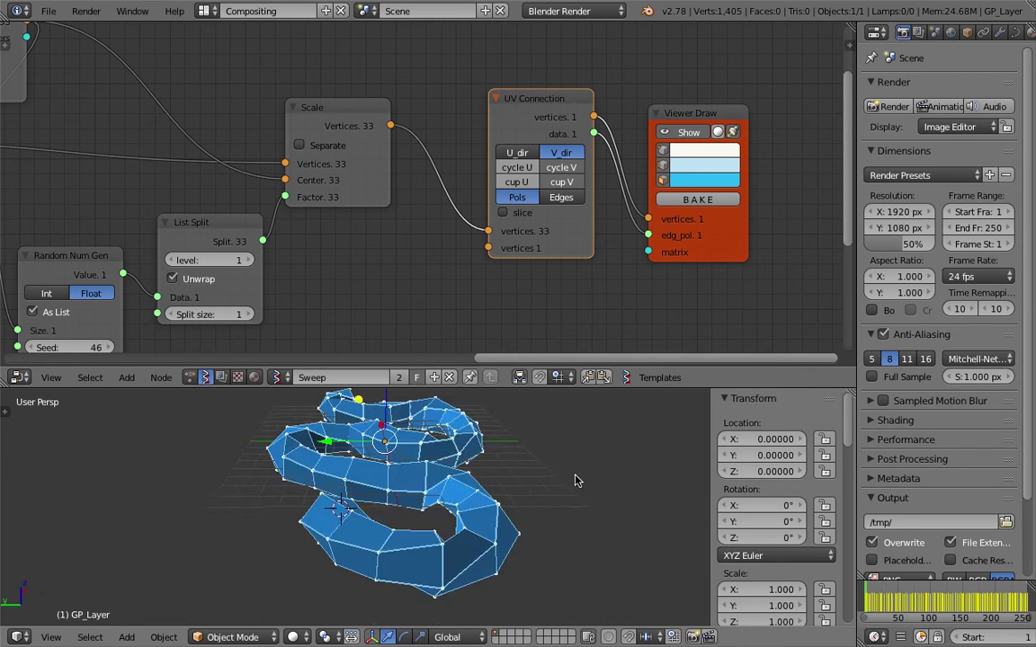
{"action": "key", "text": "ctrl+s"}
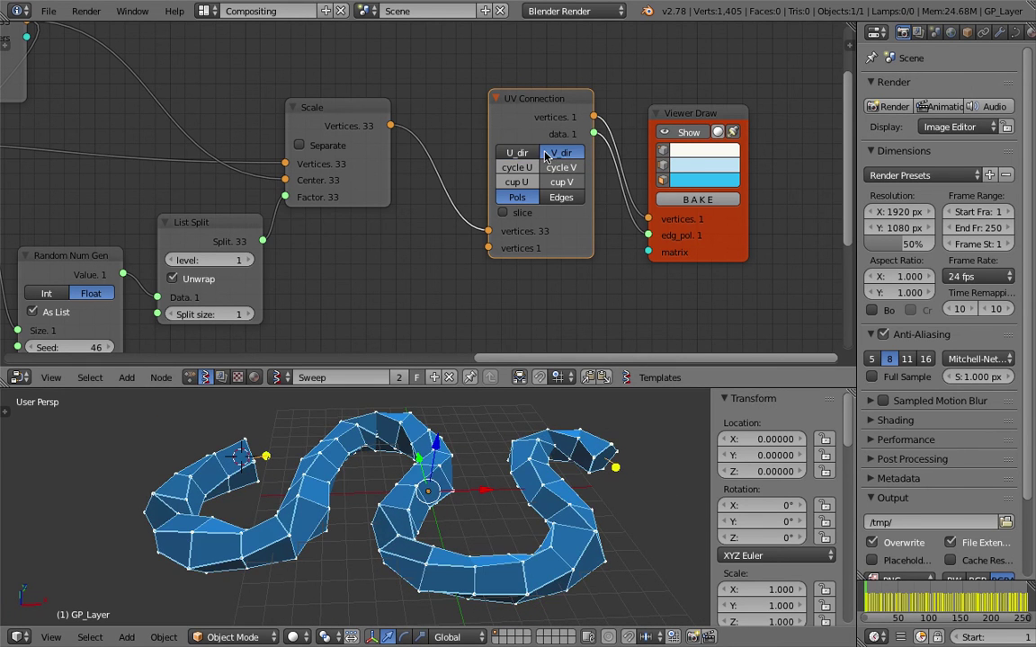
{"action": "left_click", "coordinate": [517, 153]}
{"action": "left_click", "coordinate": [559, 153]}
{"action": "mouse_move", "coordinate": [423, 413]}
{"action": "middle_mouse_down"}
{"action": "mouse_move", "coordinate": [359, 452]}
{"action": "mouse_move", "coordinate": [387, 423]}
{"action": "middle_mouse_up"}
Step: Bake the sweep into a grey tube mesh and move it aside from the live preview
{"action": "left_click", "coordinate": [685, 203]}
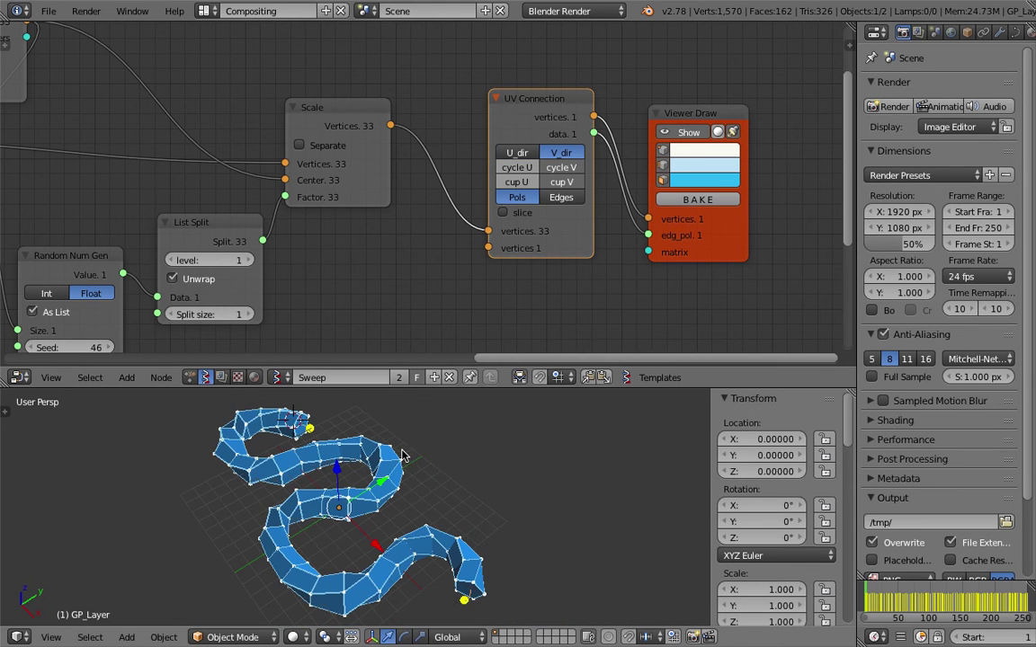
{"action": "key", "text": "g"}
{"action": "left_click", "coordinate": [553, 478]}
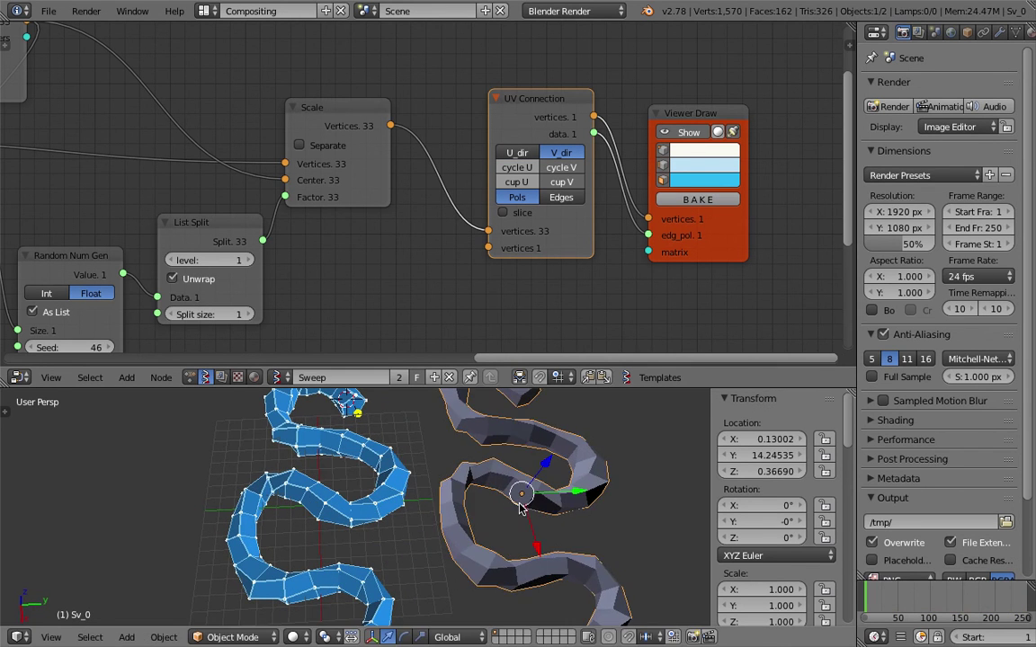
{"action": "middle_click_drag", "start_coordinate": [553, 479], "coordinate": [522, 449]}
Step: Set the Random Num Gen seed to 109, adjust Float Low/High, and save the file
{"action": "mouse_move", "coordinate": [207, 272]}
{"action": "middle_mouse_down"}
{"action": "mouse_move", "coordinate": [261, 269]}
{"action": "mouse_move", "coordinate": [303, 206]}
{"action": "middle_mouse_up"}
{"action": "mouse_move", "coordinate": [162, 281]}
{"action": "left_mouse_down"}
{"action": "mouse_move", "coordinate": [216, 280]}
{"action": "mouse_move", "coordinate": [135, 297]}
{"action": "mouse_move", "coordinate": [180, 296]}
{"action": "mouse_move", "coordinate": [216, 313]}
{"action": "mouse_move", "coordinate": [234, 297]}
{"action": "left_mouse_up"}
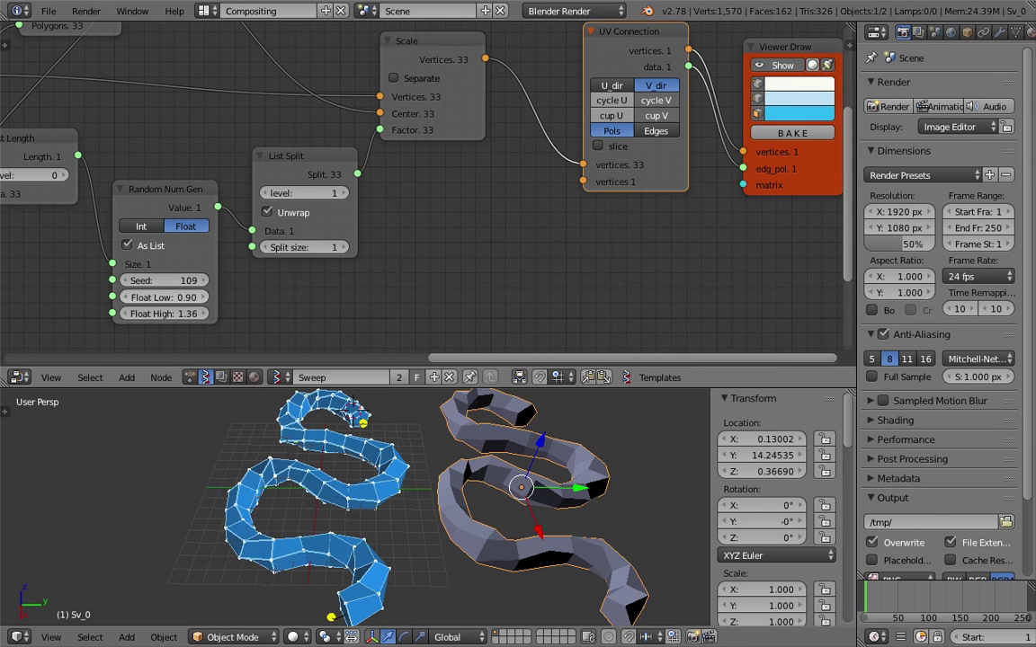
{"action": "mouse_move", "coordinate": [162, 313]}
{"action": "left_mouse_down"}
{"action": "mouse_move", "coordinate": [117, 313]}
{"action": "mouse_move", "coordinate": [228, 305]}
{"action": "mouse_move", "coordinate": [144, 297]}
{"action": "left_mouse_up"}
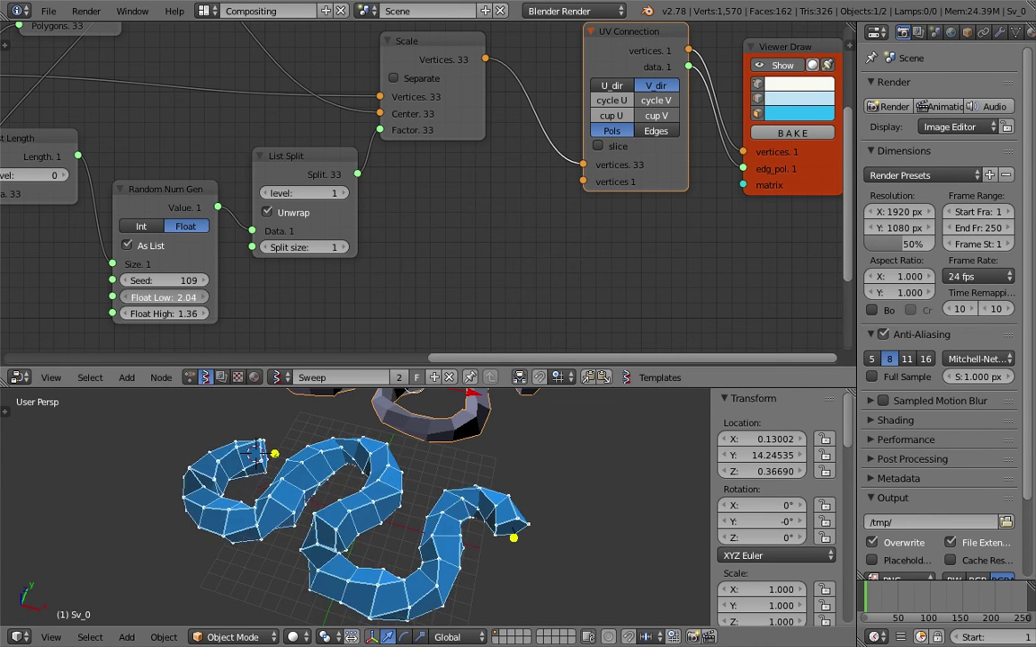
{"action": "key", "text": "ctrl+s"}
{"action": "left_click", "coordinate": [357, 484]}
Step: Set UV Connection to U_dir with slice enabled, so the sweep becomes separate cross-sections
{"action": "mouse_move", "coordinate": [357, 488]}
{"action": "middle_mouse_down"}
{"action": "mouse_move", "coordinate": [354, 497]}
{"action": "mouse_move", "coordinate": [359, 485]}
{"action": "middle_mouse_up"}
{"action": "middle_click_drag", "start_coordinate": [566, 196], "coordinate": [494, 233]}
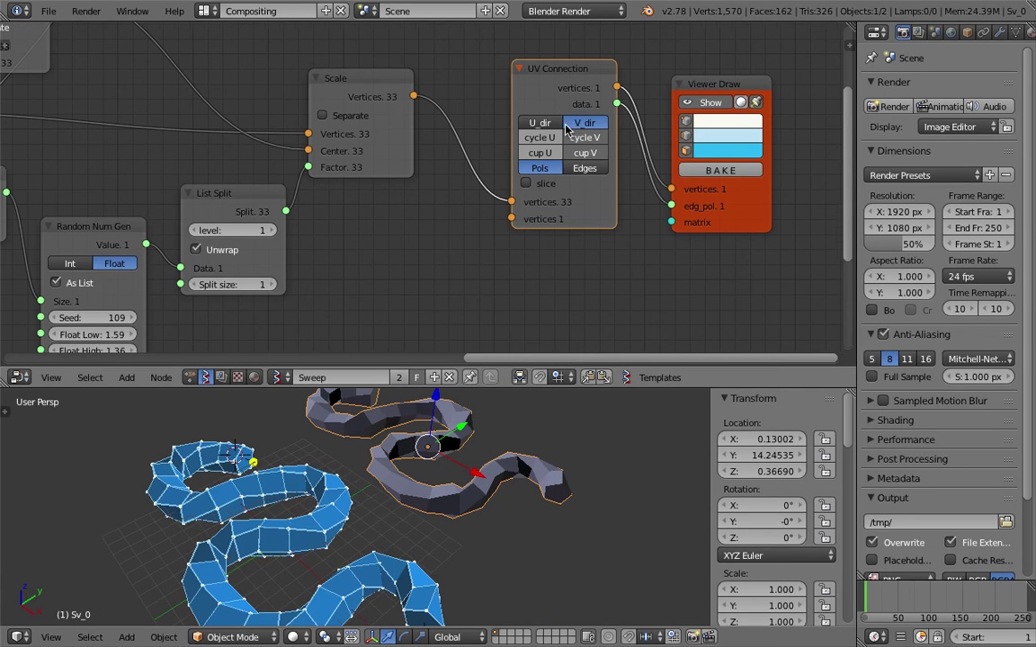
{"action": "left_click", "coordinate": [542, 126]}
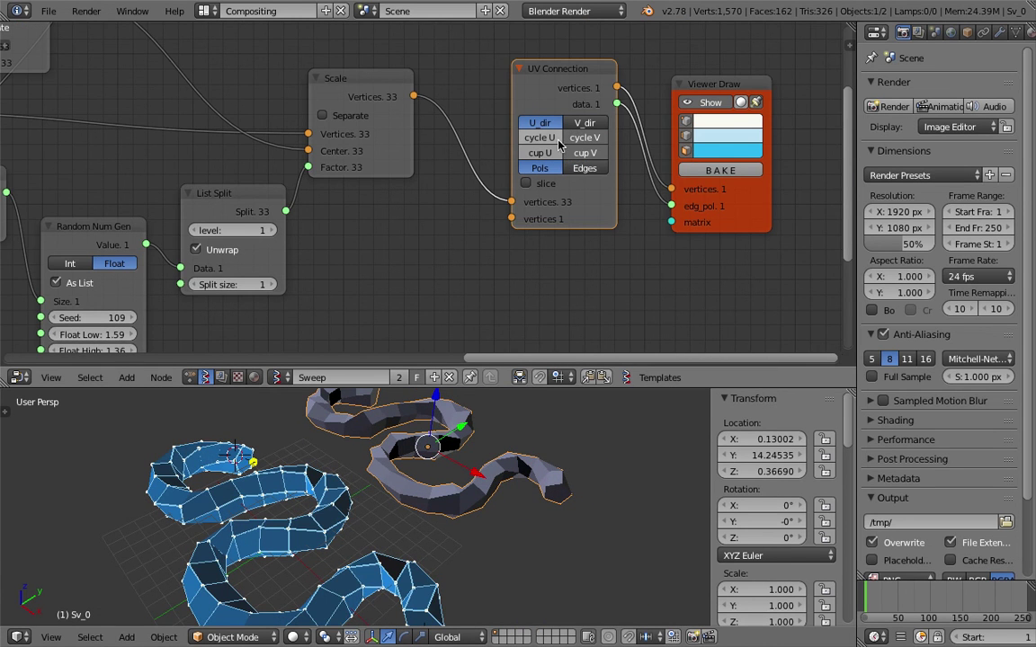
{"action": "left_click", "coordinate": [553, 139]}
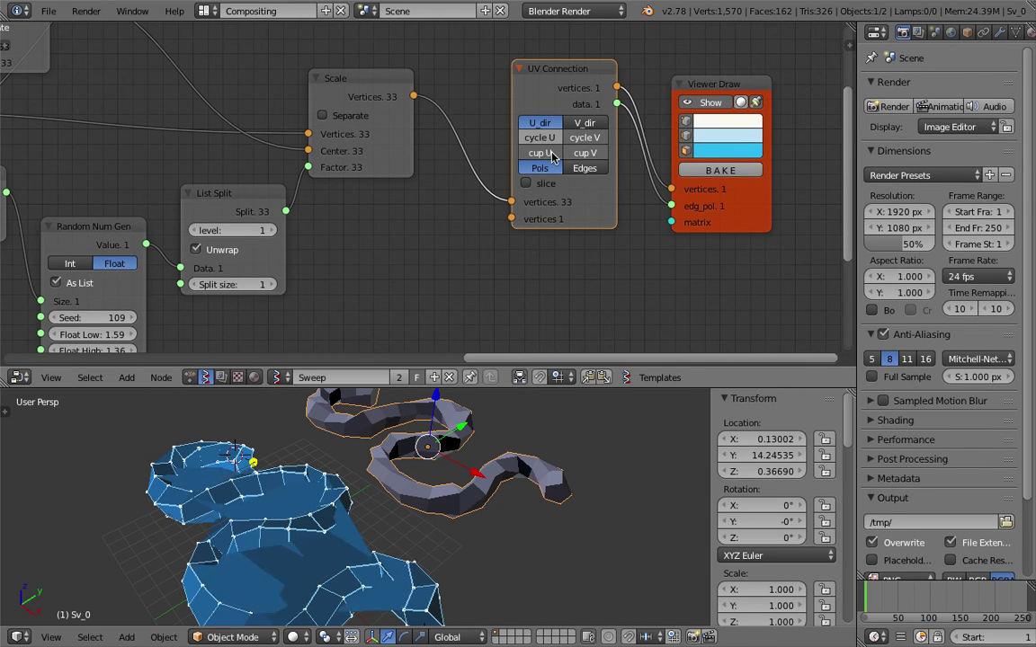
{"action": "left_click", "coordinate": [575, 167]}
{"action": "left_click", "coordinate": [553, 184]}
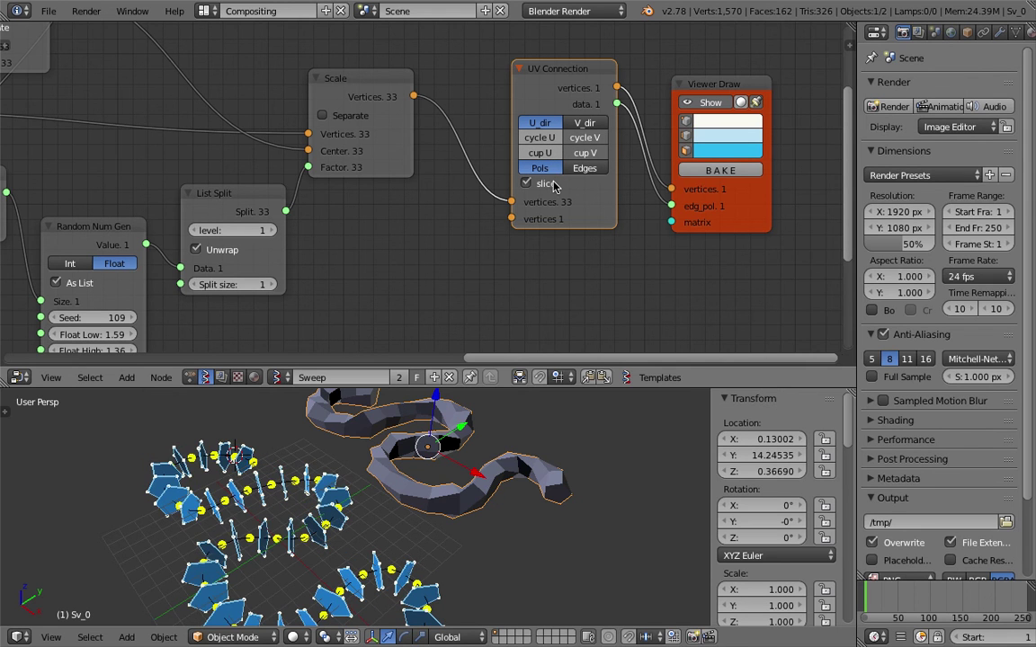
{"action": "left_click", "coordinate": [581, 125]}
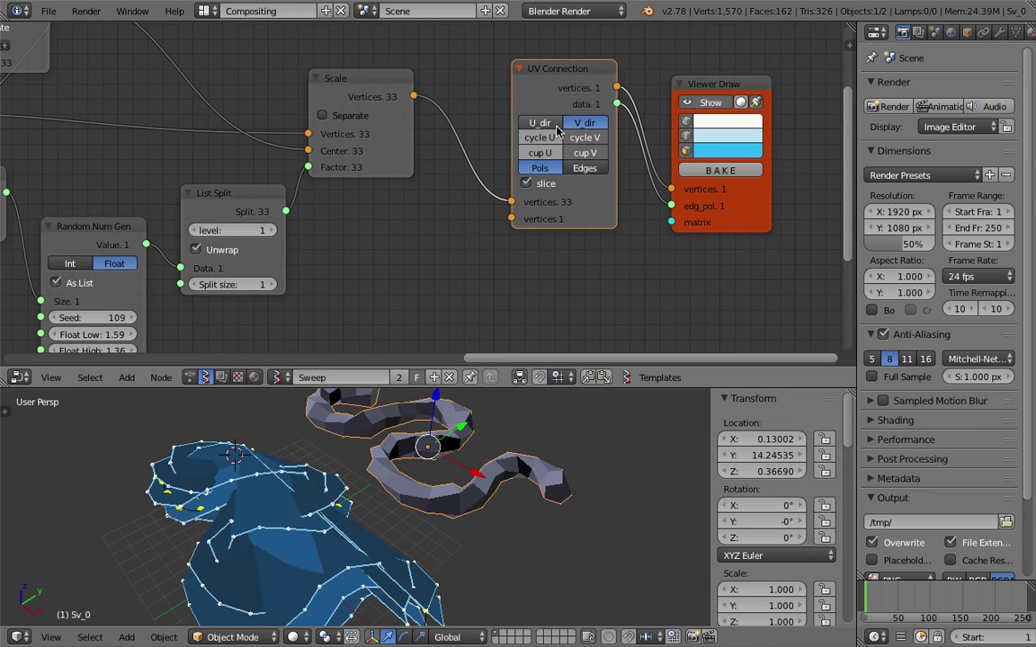
{"action": "left_click", "coordinate": [556, 125]}
Step: Orbit around the slices and drag the editor border to enlarge the 3D view
{"action": "mouse_move", "coordinate": [396, 468]}
{"action": "middle_mouse_down"}
{"action": "mouse_move", "coordinate": [426, 573]}
{"action": "mouse_move", "coordinate": [464, 489]}
{"action": "mouse_move", "coordinate": [395, 503]}
{"action": "middle_mouse_up"}
{"action": "left_click_drag", "start_coordinate": [395, 369], "coordinate": [395, 352]}
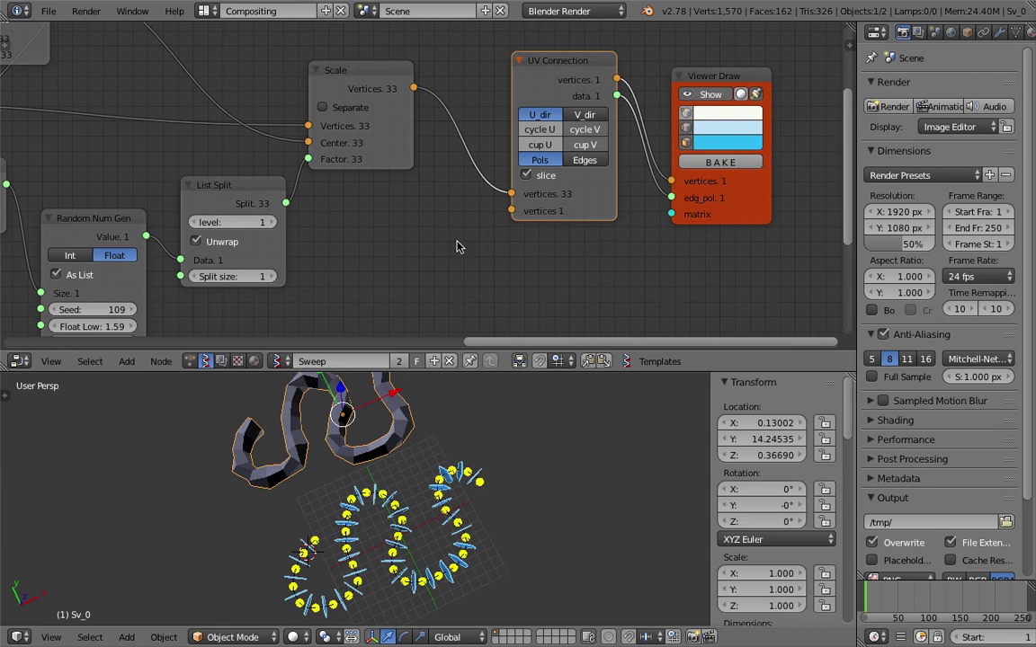
{"action": "left_click_drag", "start_coordinate": [457, 246], "coordinate": [457, 221]}
{"action": "mouse_move", "coordinate": [450, 435]}
{"action": "middle_mouse_down"}
{"action": "mouse_move", "coordinate": [464, 464]}
{"action": "mouse_move", "coordinate": [503, 449]}
{"action": "middle_mouse_up"}
Step: Scroll the sidebar to the Display options and turn Outline Selected back on
{"action": "scroll", "coordinate": [768, 490], "scroll_direction": "down", "scroll_amount": 7}
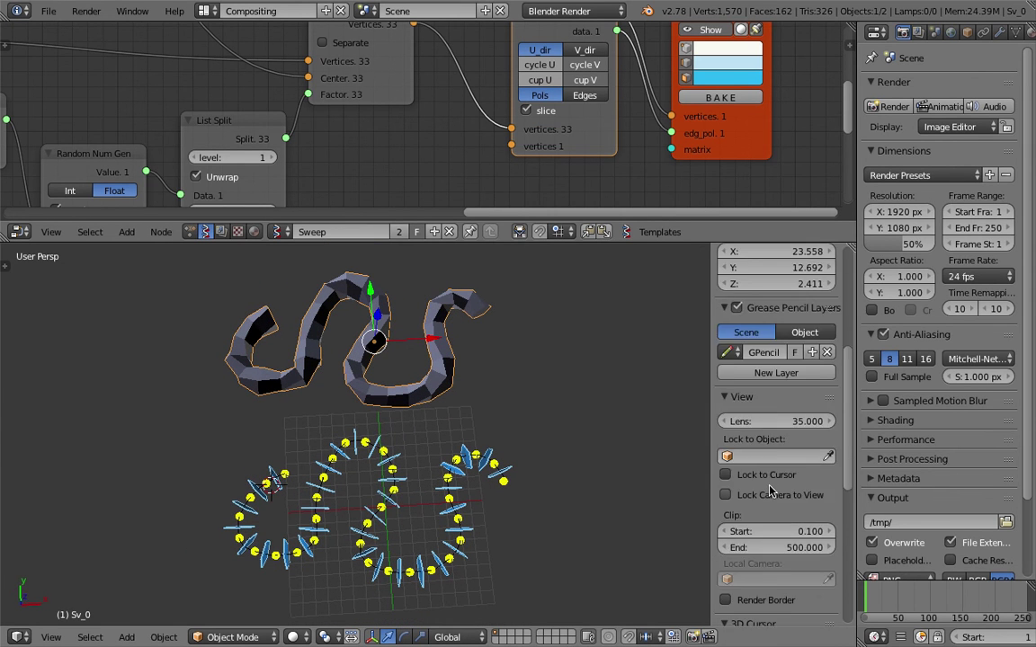
{"action": "scroll", "coordinate": [770, 491], "scroll_direction": "down", "scroll_amount": 7}
{"action": "scroll", "coordinate": [759, 472], "scroll_direction": "down", "scroll_amount": 3}
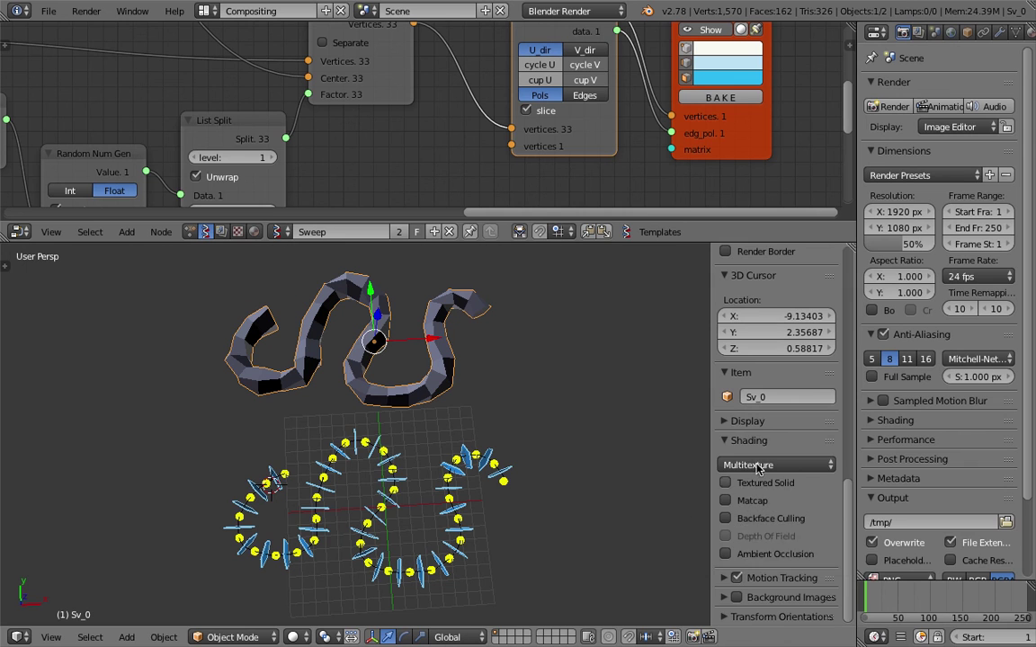
{"action": "left_click", "coordinate": [752, 423]}
{"action": "left_click", "coordinate": [756, 486]}
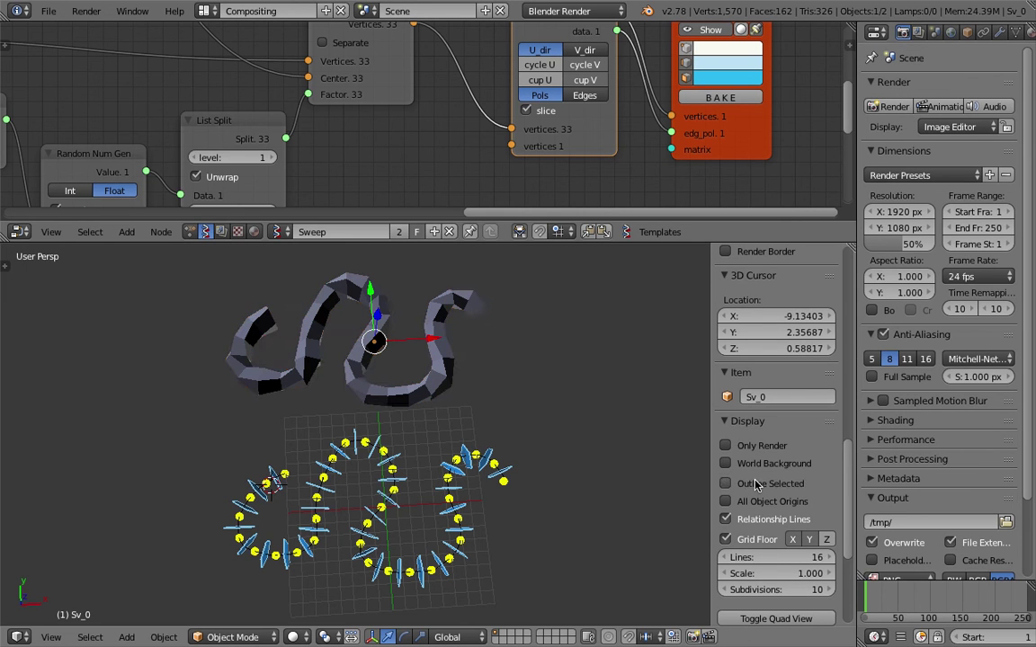
Step: Orbit and zoom across the slices and place the 3D cursor among them
{"action": "middle_click_drag", "start_coordinate": [479, 417], "coordinate": [447, 399]}
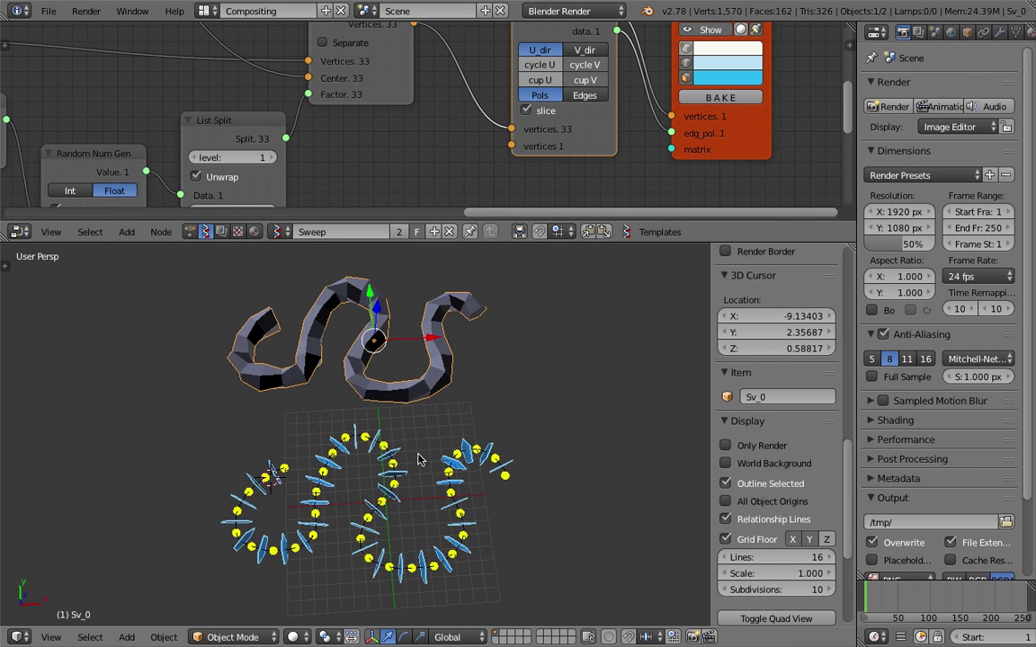
{"action": "scroll", "coordinate": [418, 461], "scroll_direction": "up", "scroll_amount": 1}
{"action": "scroll", "coordinate": [360, 467], "scroll_direction": "up", "scroll_amount": 1}
{"action": "scroll", "coordinate": [313, 481], "scroll_direction": "up", "scroll_amount": 1}
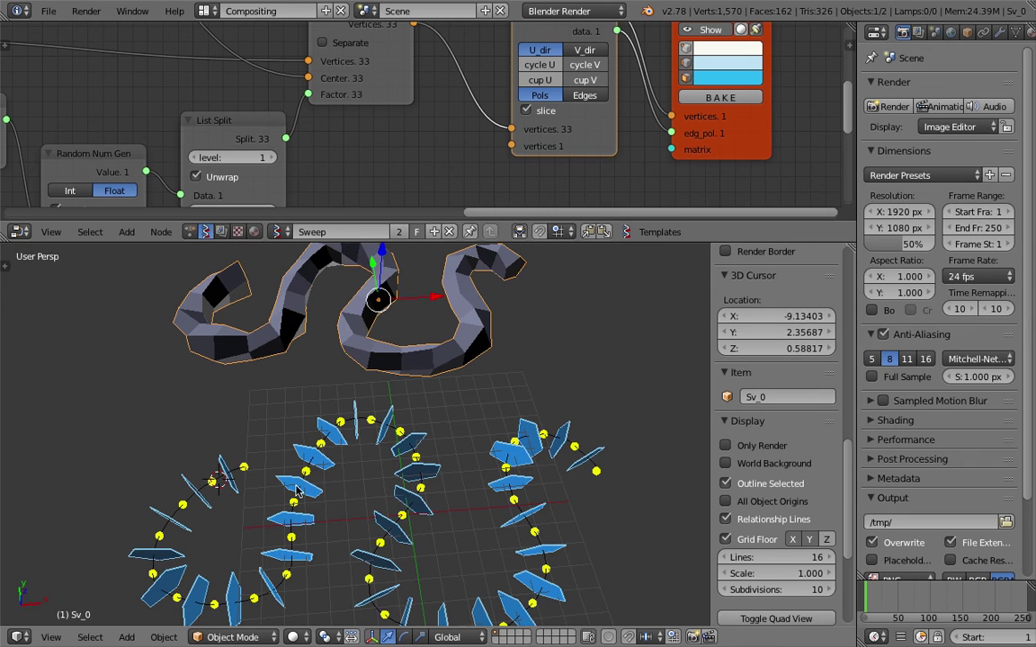
{"action": "middle_click_drag", "start_coordinate": [309, 471], "coordinate": [290, 489]}
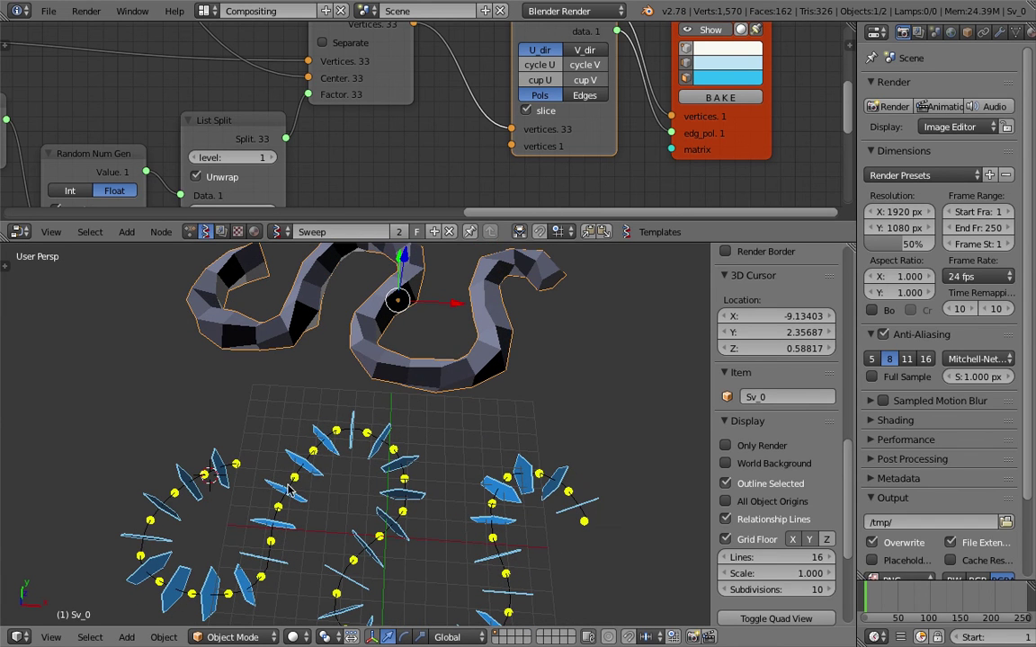
{"action": "left_click", "coordinate": [329, 434]}
Step: Inspect the slices from the side and back, then save the file
{"action": "scroll", "coordinate": [270, 486], "scroll_direction": "up", "scroll_amount": 2}
{"action": "scroll", "coordinate": [276, 483], "scroll_direction": "down", "scroll_amount": 1}
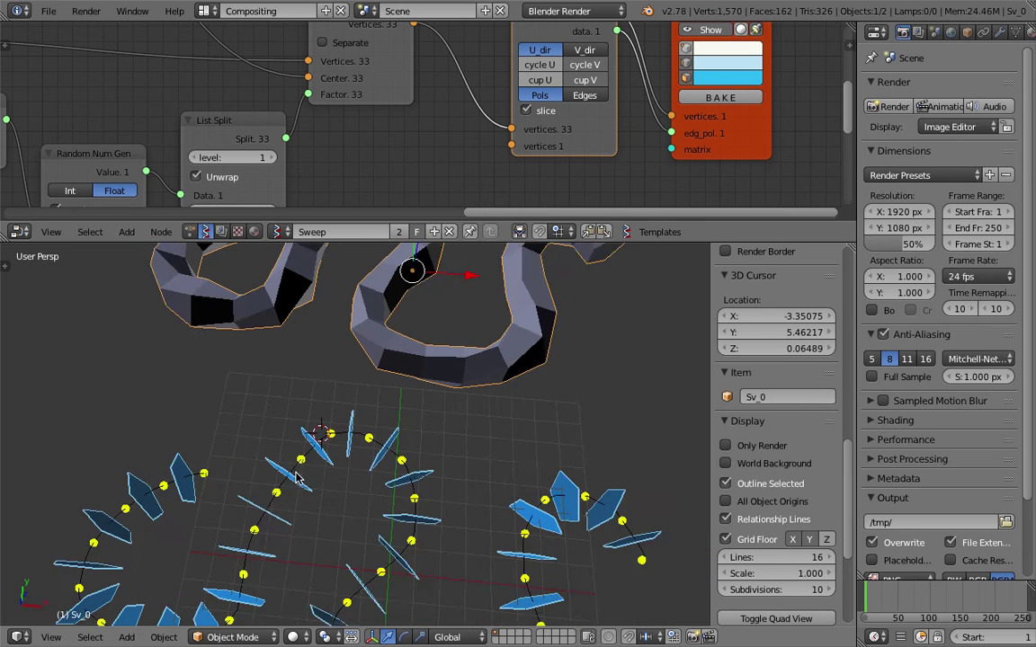
{"action": "scroll", "coordinate": [423, 178], "scroll_direction": "down", "scroll_amount": 4}
{"action": "scroll", "coordinate": [407, 166], "scroll_direction": "left", "scroll_amount": 2, "text": "ctrl"}
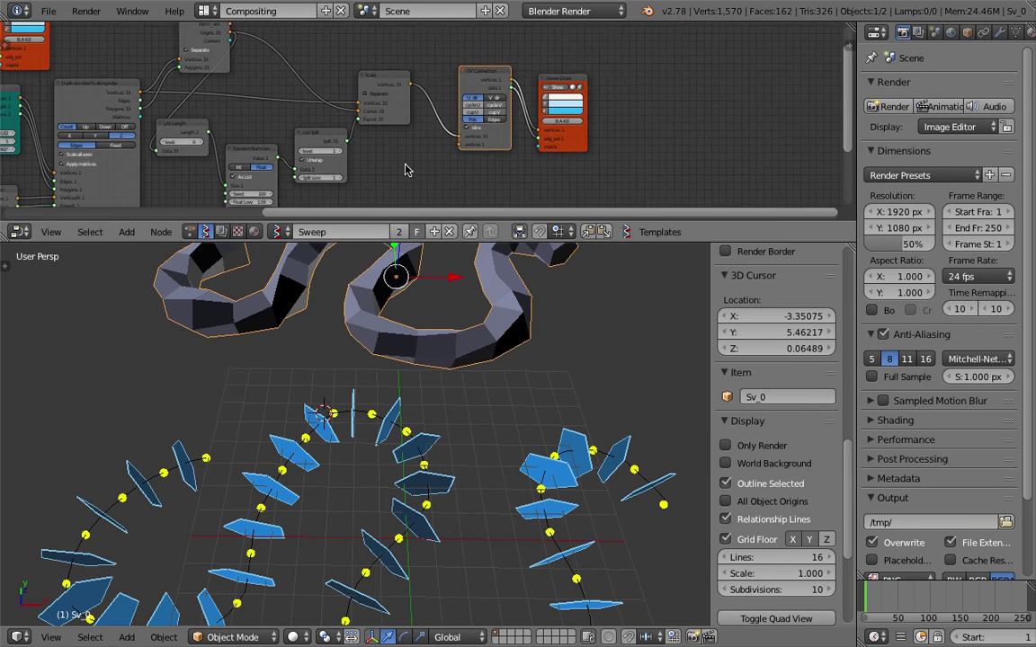
{"action": "scroll", "coordinate": [398, 171], "scroll_direction": "left", "scroll_amount": 2, "text": "ctrl"}
{"action": "scroll", "coordinate": [397, 171], "scroll_direction": "left", "scroll_amount": 1, "text": "ctrl"}
{"action": "left_click_drag", "start_coordinate": [216, 105], "coordinate": [216, 96]}
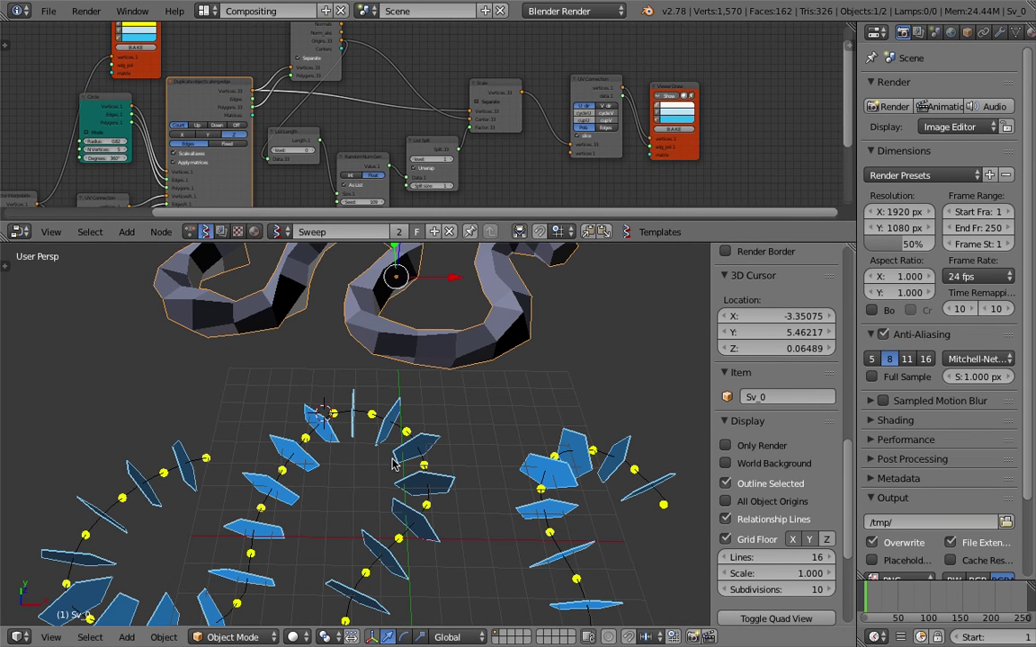
{"action": "middle_click_drag", "start_coordinate": [353, 418], "coordinate": [431, 450]}
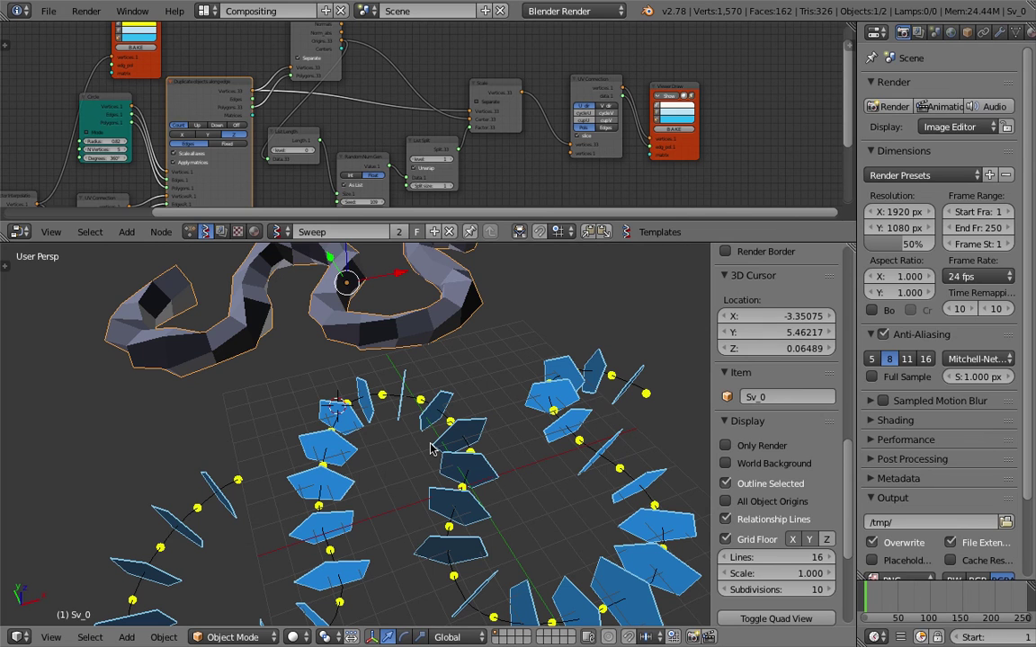
{"action": "middle_click_drag", "start_coordinate": [430, 448], "coordinate": [426, 488]}
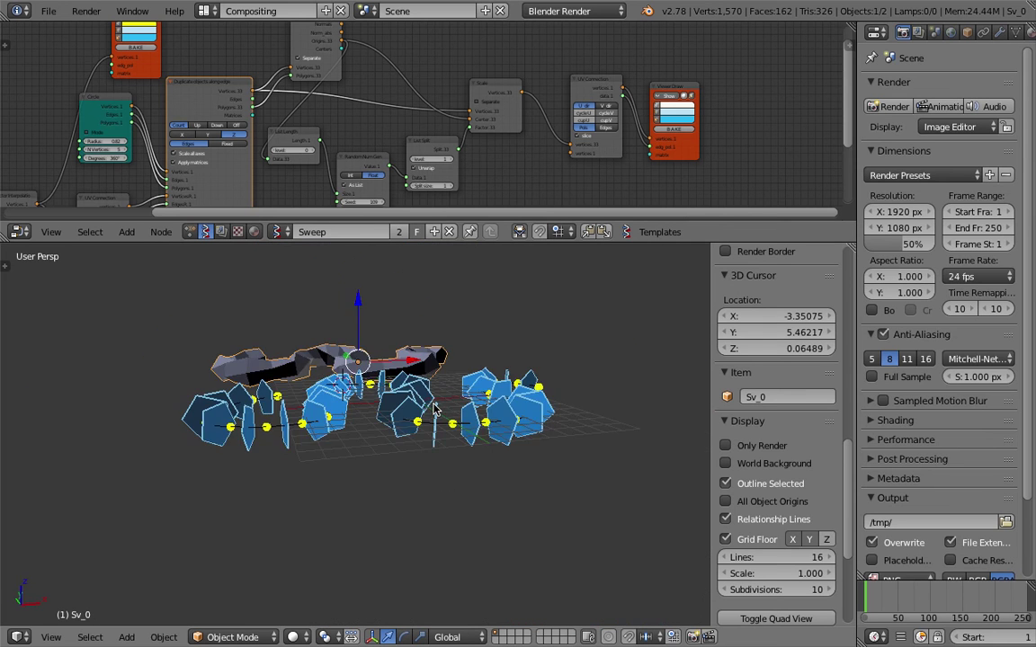
{"action": "mouse_move", "coordinate": [426, 488]}
{"action": "middle_mouse_down"}
{"action": "mouse_move", "coordinate": [434, 476]}
{"action": "mouse_move", "coordinate": [559, 483]}
{"action": "mouse_move", "coordinate": [404, 428]}
{"action": "mouse_move", "coordinate": [481, 450]}
{"action": "mouse_move", "coordinate": [467, 436]}
{"action": "middle_mouse_up"}
{"action": "key", "text": "ctrl+s"}
{"action": "key", "text": "Return"}
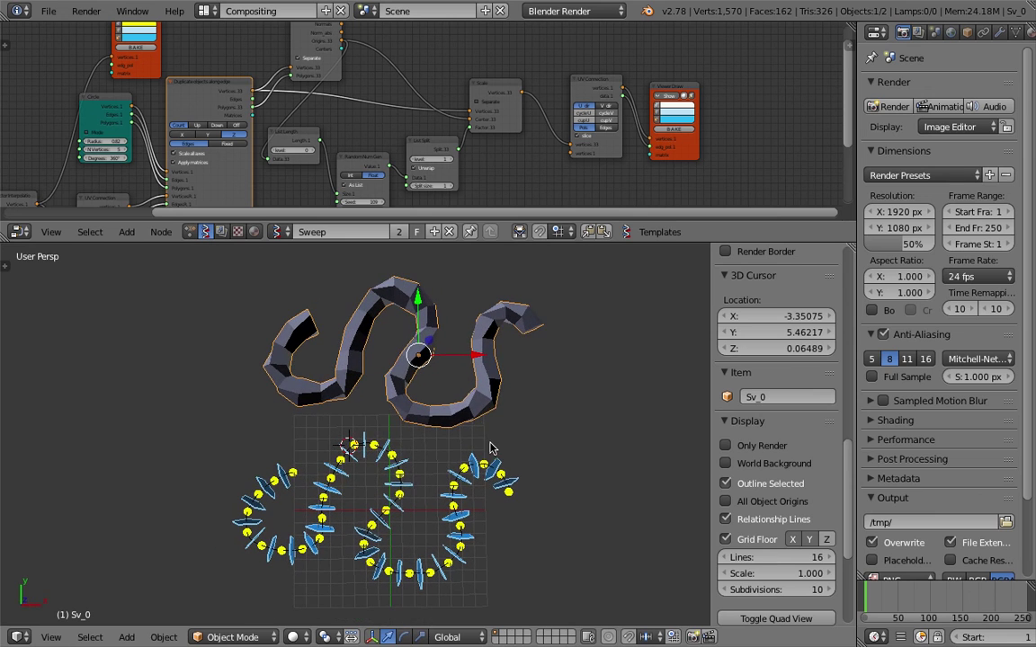
Step: Cancel the accidental tube move, enable Only Render in the Display options, and save
{"action": "key", "text": "g"}
{"action": "key", "text": "Escape"}
{"action": "key", "text": "ctrl+s"}
{"action": "key", "text": "Return"}
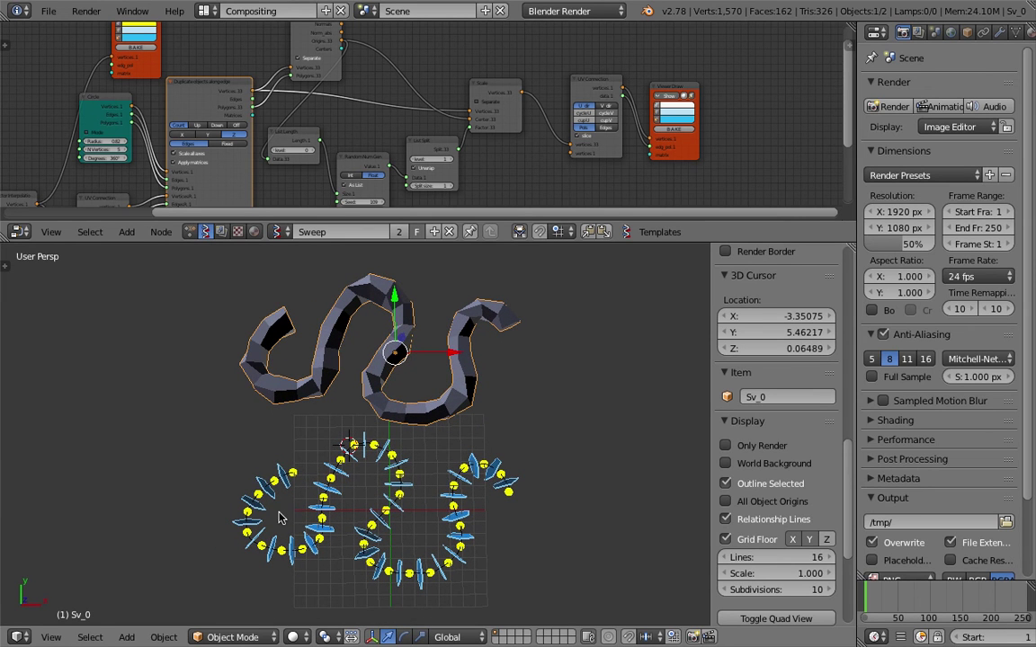
{"action": "middle_click_drag", "start_coordinate": [278, 518], "coordinate": [252, 491]}
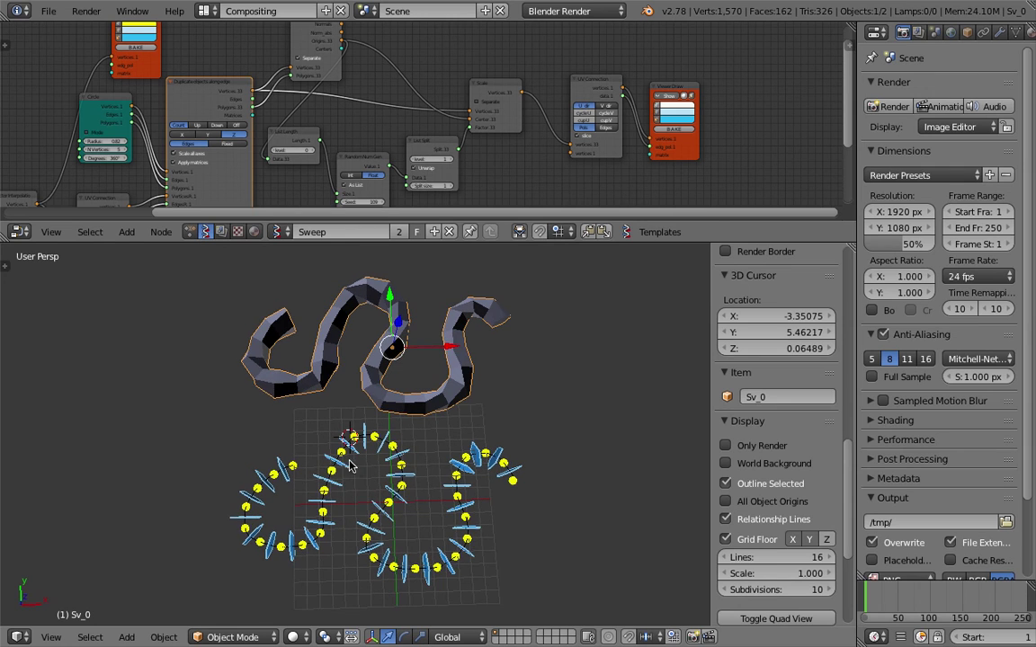
{"action": "left_click", "coordinate": [724, 445]}
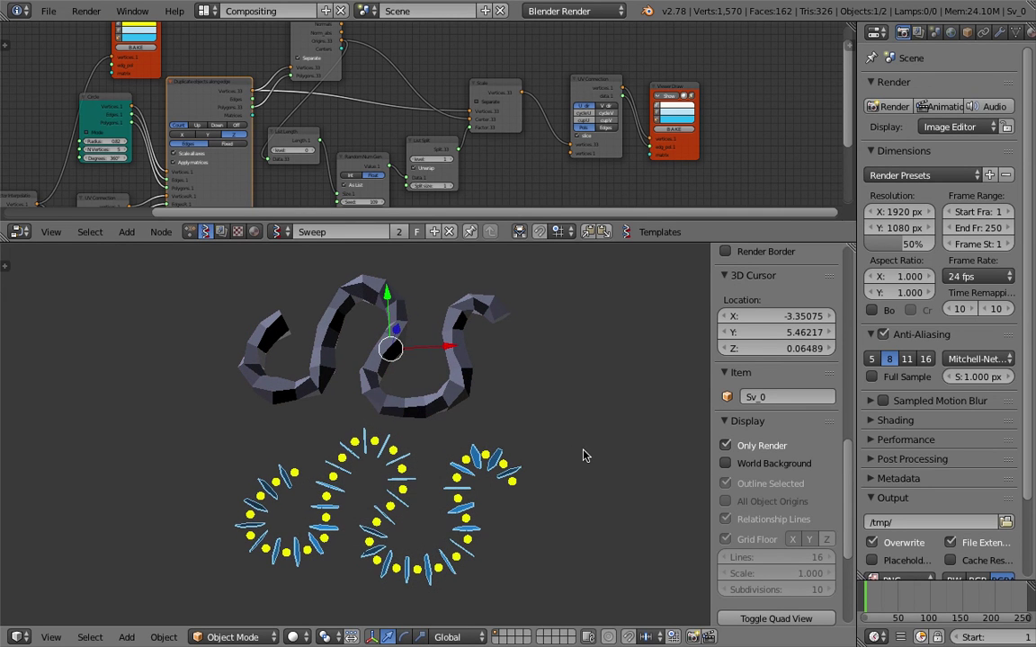
{"action": "key", "text": "ctrl+s"}
{"action": "left_click", "coordinate": [593, 462]}
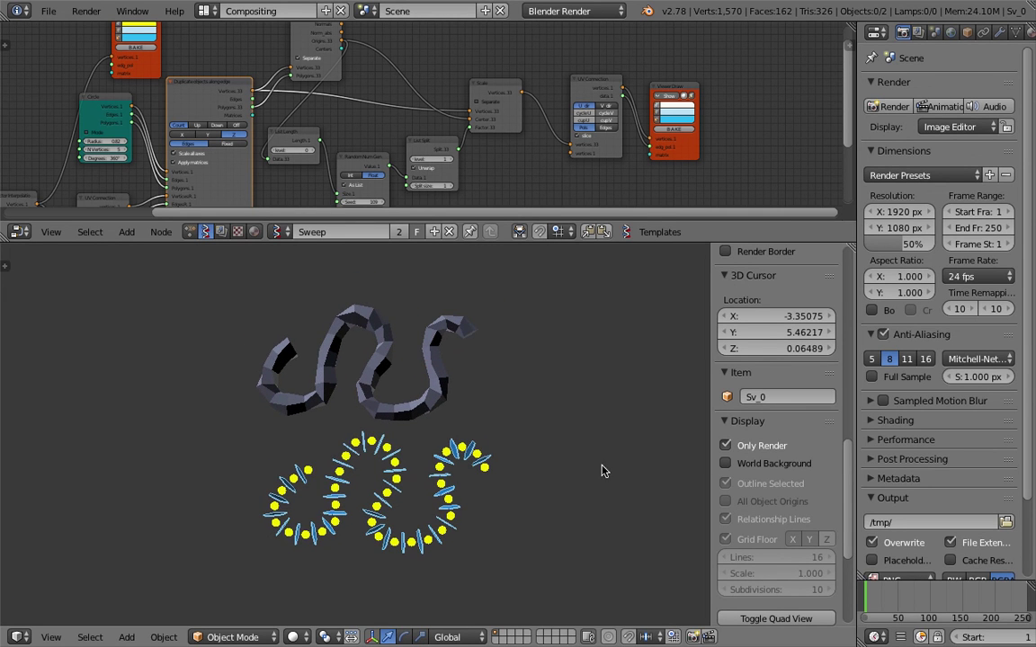
Step: Capture a screenshot of the viewport area showing the slices and tube
{"action": "key", "text": "super+shift+4"}
{"action": "mouse_move", "coordinate": [175, 286]}
{"action": "left_mouse_down"}
{"action": "mouse_move", "coordinate": [465, 518]}
{"action": "mouse_move", "coordinate": [574, 581]}
{"action": "left_mouse_up"}
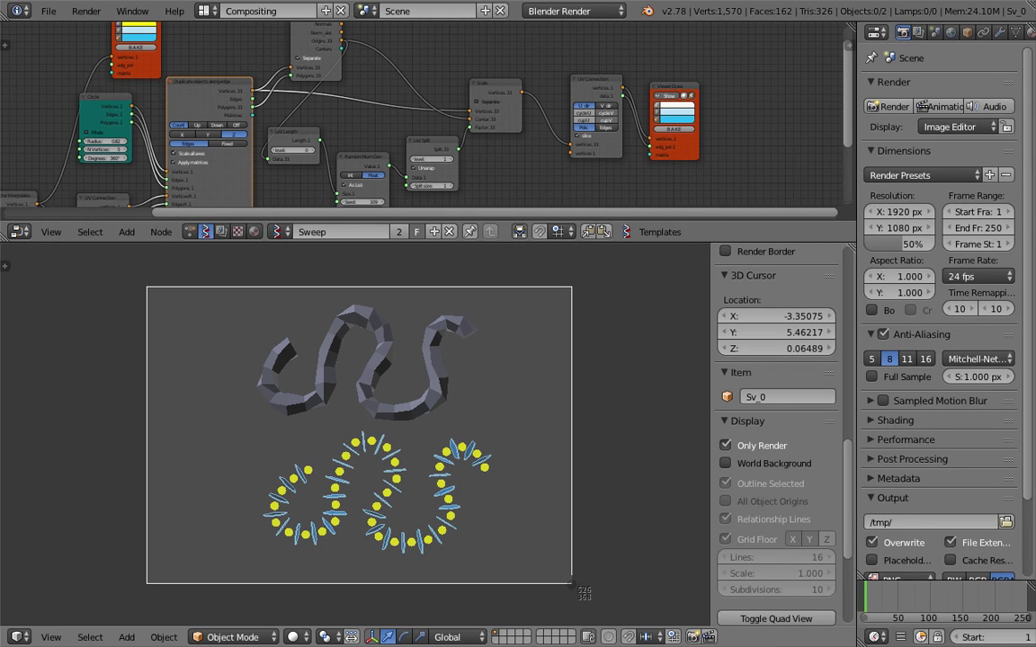
{"action": "mouse_move", "coordinate": [573, 581]}
{"action": "left_mouse_down"}
{"action": "mouse_move", "coordinate": [589, 567]}
{"action": "mouse_move", "coordinate": [574, 572]}
{"action": "left_mouse_up"}
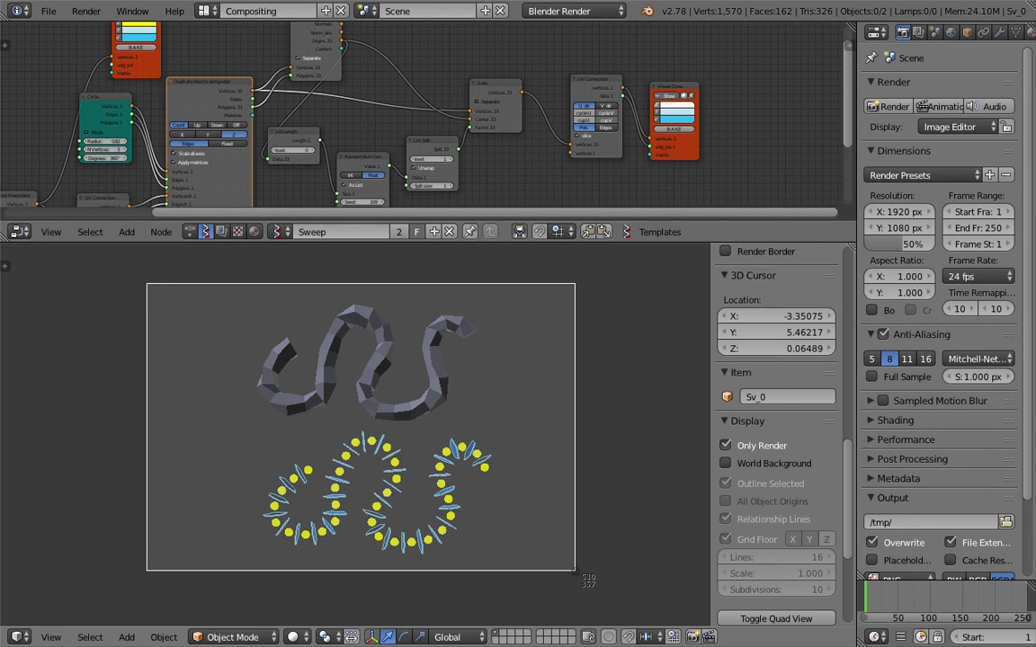
{"action": "key", "text": "Return"}
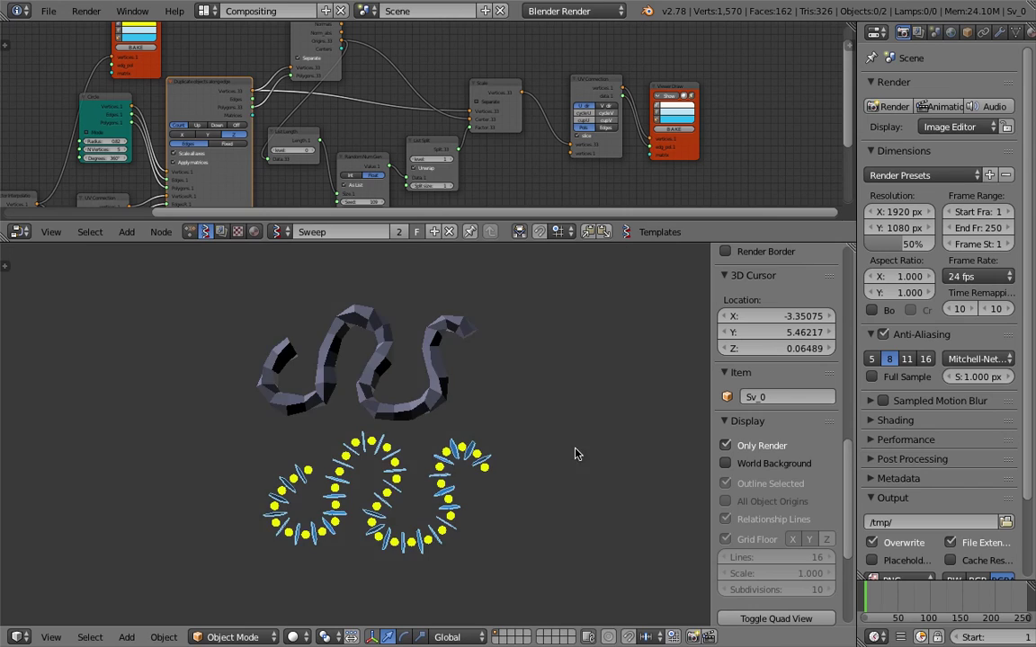